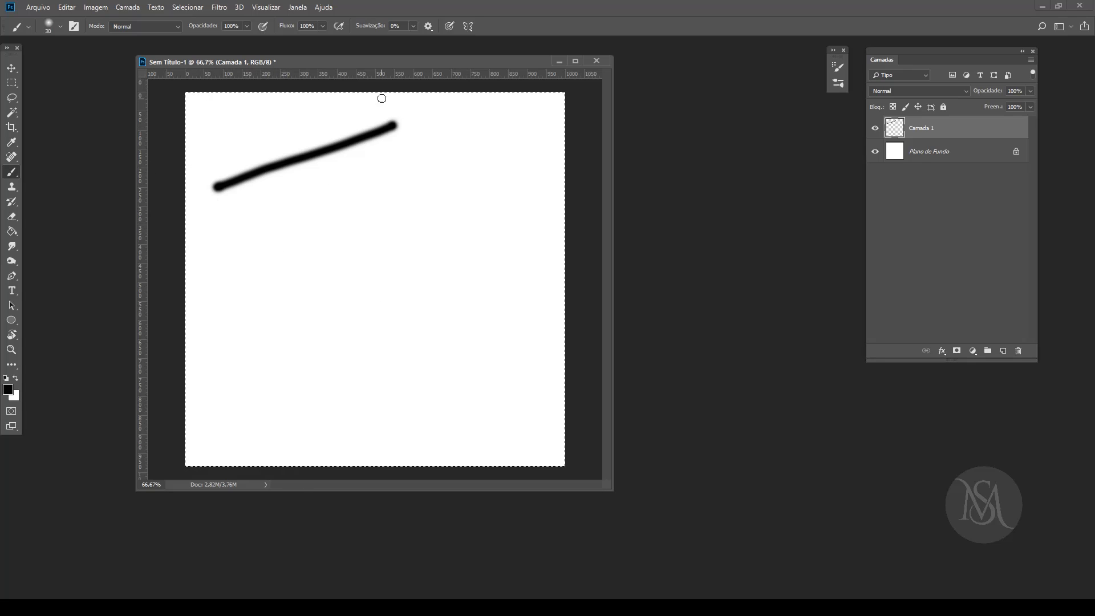
Step: Choose the Redondo duro brush at 30 px and paint three diagonal strokes below the soft stroke
{"action": "left_click", "coordinate": [61, 26]}
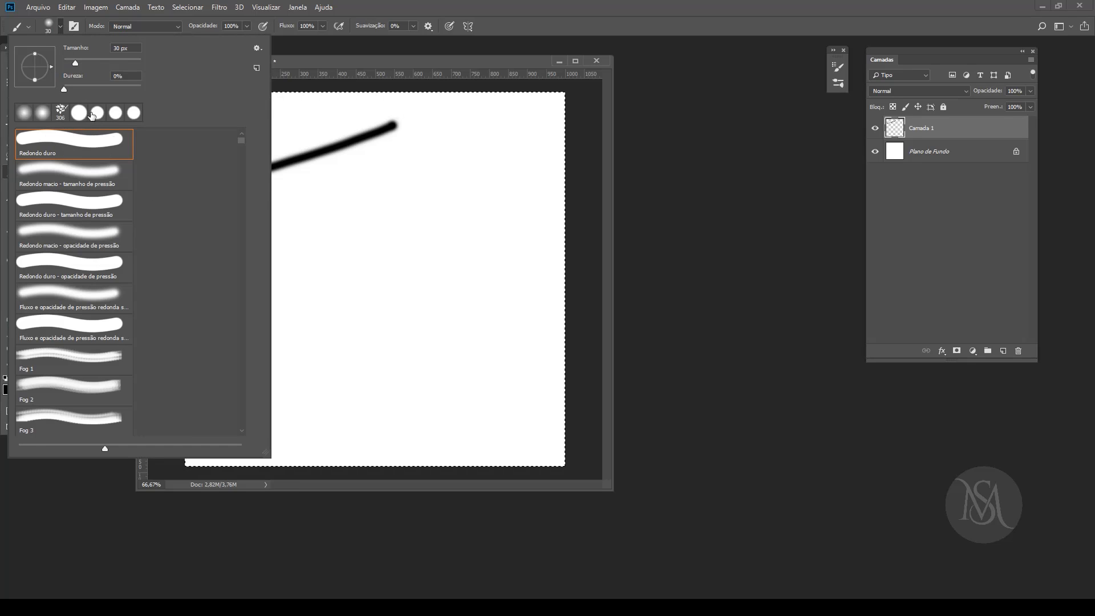
{"action": "left_click", "coordinate": [71, 150]}
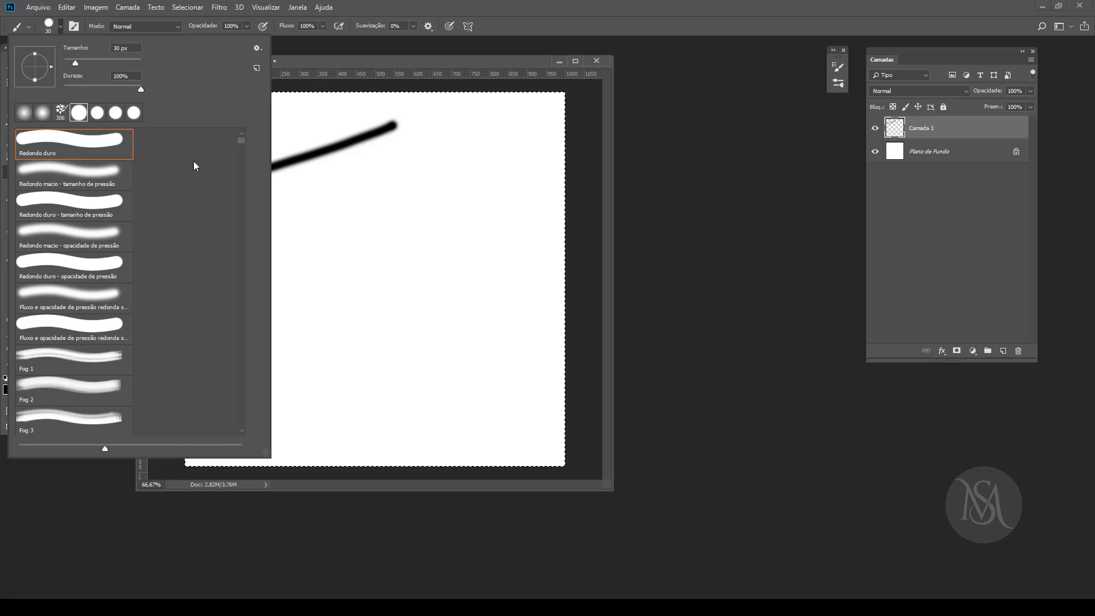
{"action": "left_click", "coordinate": [309, 59]}
{"action": "left_click_drag", "start_coordinate": [261, 226], "coordinate": [348, 195]}
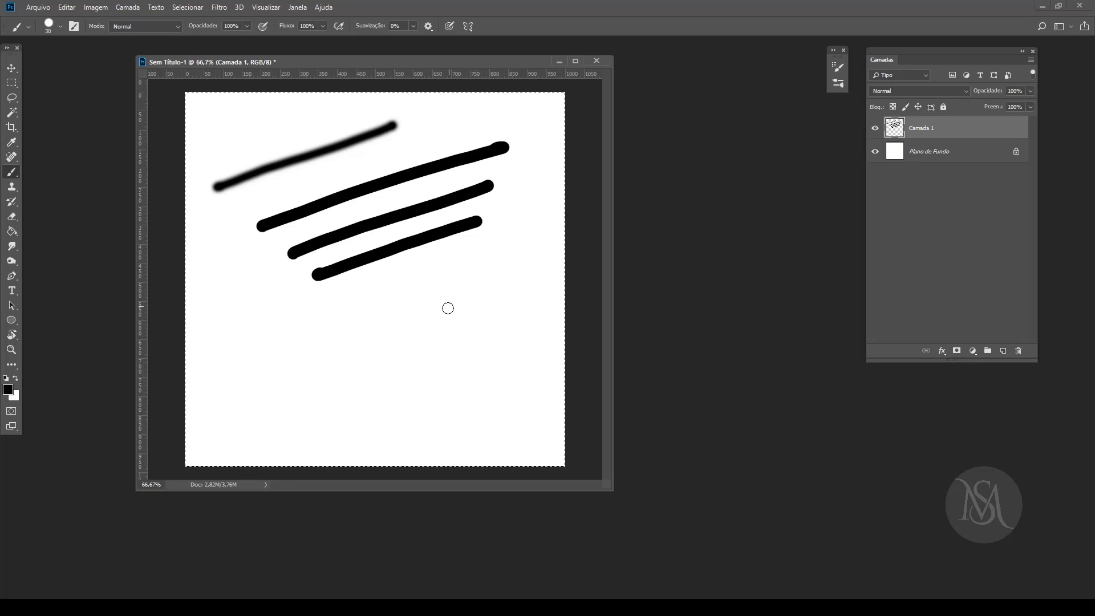
Step: Set the brush size to 54 px in the canvas brush picker
{"action": "right_click", "coordinate": [430, 308]}
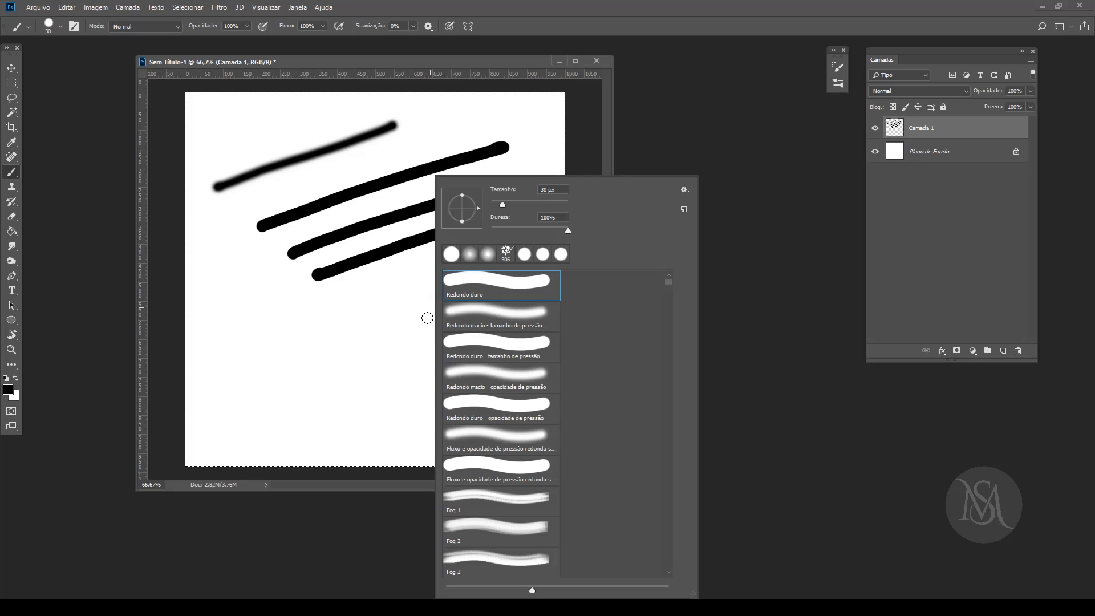
{"action": "left_click_drag", "start_coordinate": [505, 203], "coordinate": [515, 211]}
{"action": "left_click", "coordinate": [483, 66]}
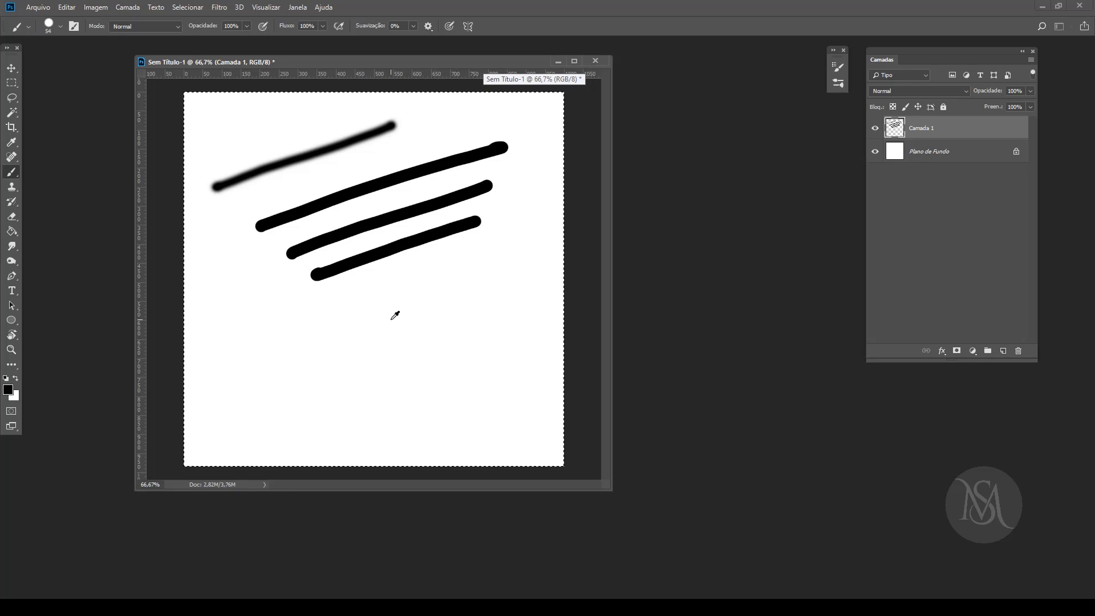
Step: Paint a thick diagonal stroke at 321 px below the lines and a short one beside it at 33 px
{"action": "mouse_move", "coordinate": [415, 301]}
{"action": "left_mouse_down"}
{"action": "mouse_move", "coordinate": [429, 312]}
{"action": "mouse_move", "coordinate": [412, 325]}
{"action": "mouse_move", "coordinate": [415, 313]}
{"action": "mouse_move", "coordinate": [481, 299]}
{"action": "mouse_move", "coordinate": [401, 304]}
{"action": "mouse_move", "coordinate": [432, 300]}
{"action": "left_mouse_up"}
{"action": "left_click_drag", "start_coordinate": [350, 357], "coordinate": [469, 312]}
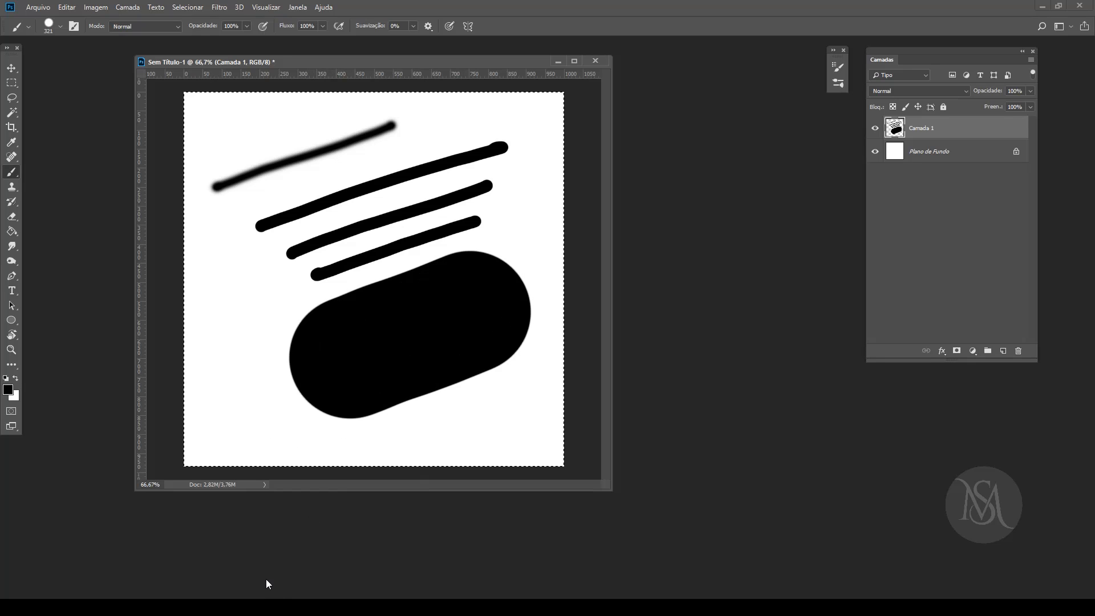
{"action": "mouse_move", "coordinate": [306, 249]}
{"action": "left_mouse_down"}
{"action": "mouse_move", "coordinate": [308, 262]}
{"action": "mouse_move", "coordinate": [254, 273]}
{"action": "left_mouse_up"}
{"action": "left_click_drag", "start_coordinate": [215, 329], "coordinate": [291, 296]}
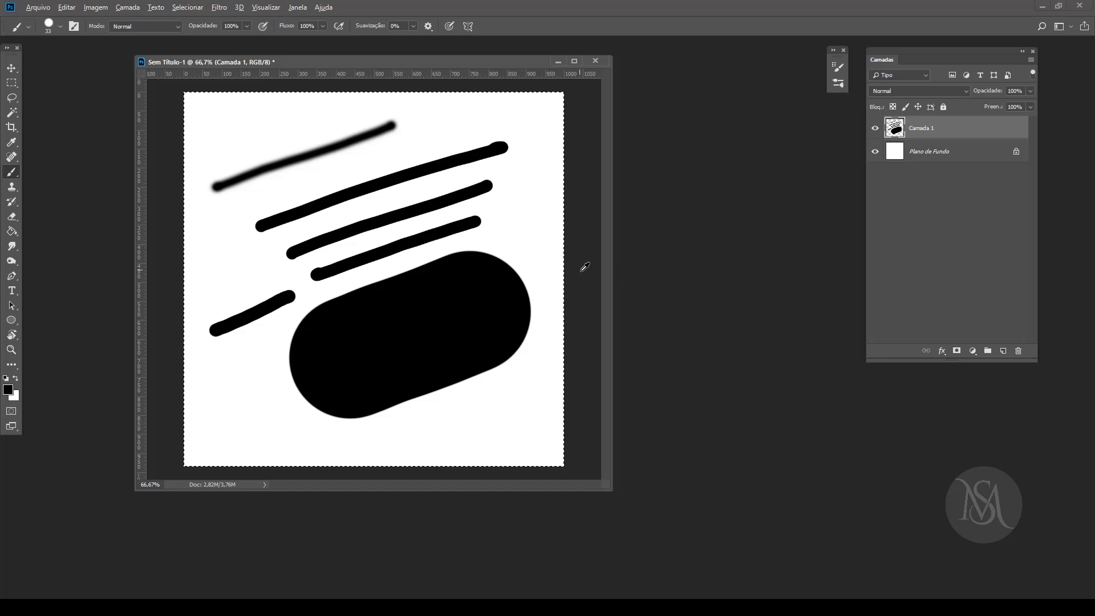
Step: Clear Camada 1 and paint a soft-edged diagonal stroke across the canvas with a 198 px brush at 56% hardness
{"action": "key", "text": "Delete"}
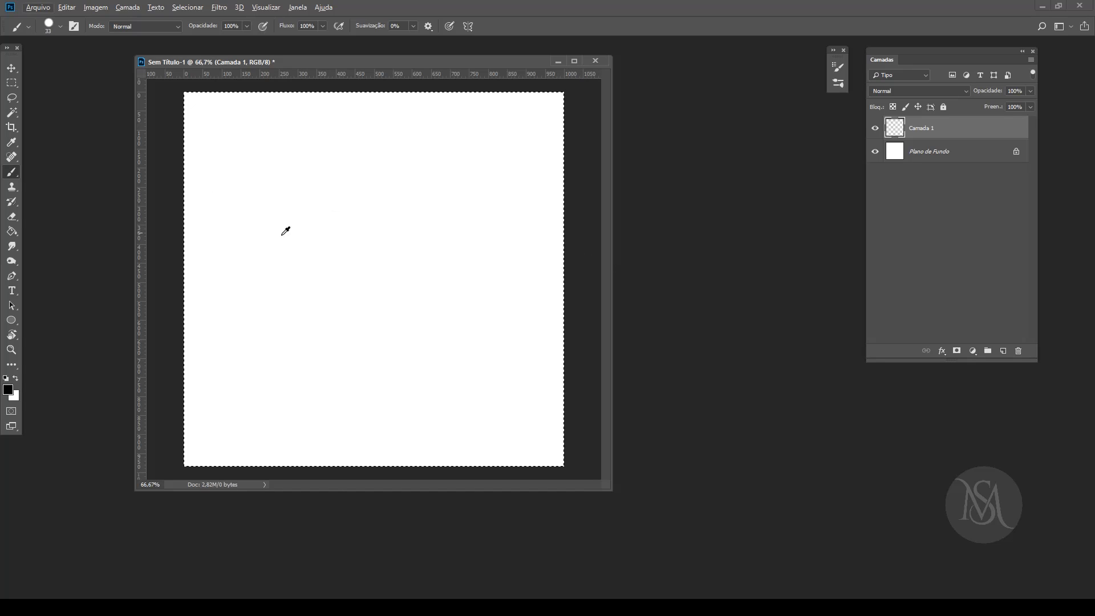
{"action": "mouse_move", "coordinate": [353, 263]}
{"action": "left_mouse_down"}
{"action": "mouse_move", "coordinate": [403, 265]}
{"action": "mouse_move", "coordinate": [375, 270]}
{"action": "mouse_move", "coordinate": [391, 300]}
{"action": "mouse_move", "coordinate": [371, 176]}
{"action": "mouse_move", "coordinate": [300, 112]}
{"action": "mouse_move", "coordinate": [334, 120]}
{"action": "mouse_move", "coordinate": [296, 132]}
{"action": "mouse_move", "coordinate": [291, 151]}
{"action": "left_mouse_up"}
{"action": "left_click_drag", "start_coordinate": [272, 313], "coordinate": [468, 219]}
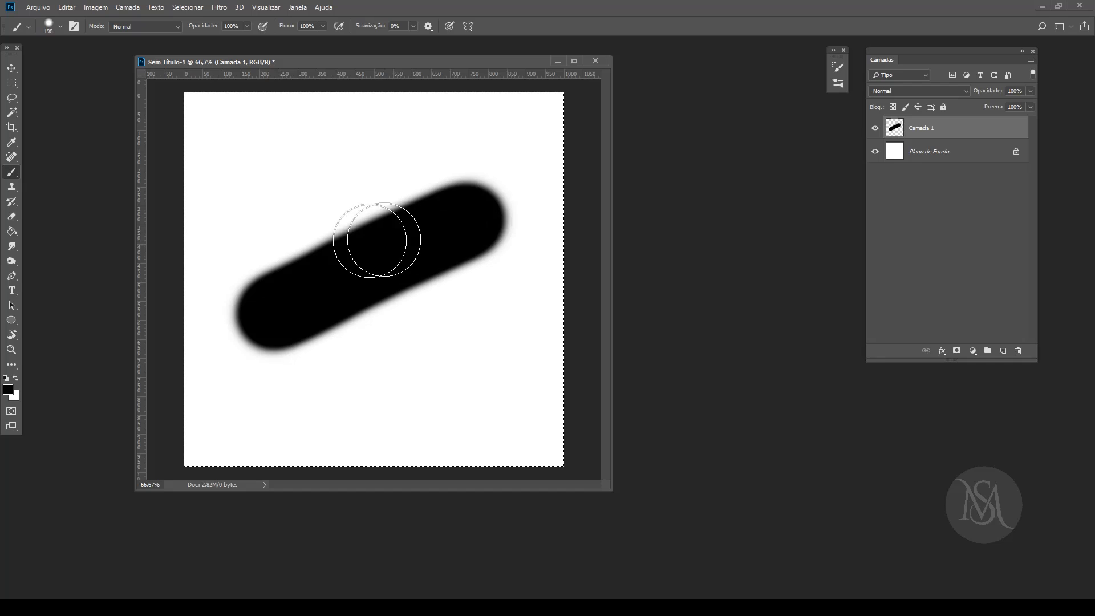
Step: Reduce the brush size to 80 px and clear the soft diagonal stroke from Camada 1
{"action": "key", "text": "bracketleft"}
{"action": "key", "text": "bracketleft"}
{"action": "key", "text": "bracketleft"}
{"action": "key", "text": "bracketleft"}
{"action": "key", "text": "bracketleft"}
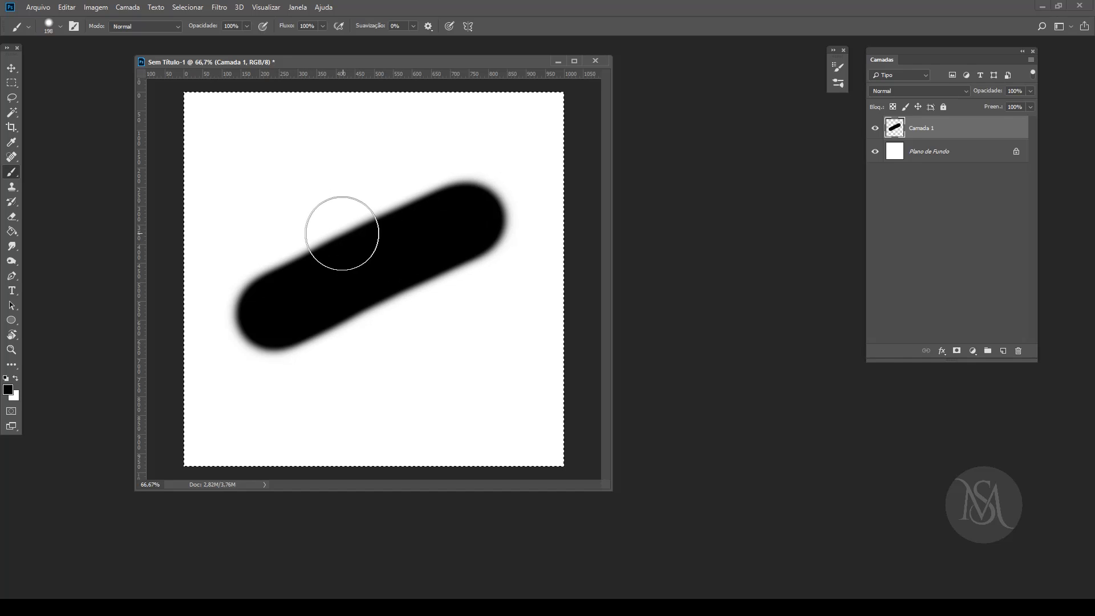
{"action": "key", "text": "bracketleft"}
{"action": "key", "text": "bracketleft"}
{"action": "key", "text": "bracketleft"}
{"action": "key", "text": "bracketleft"}
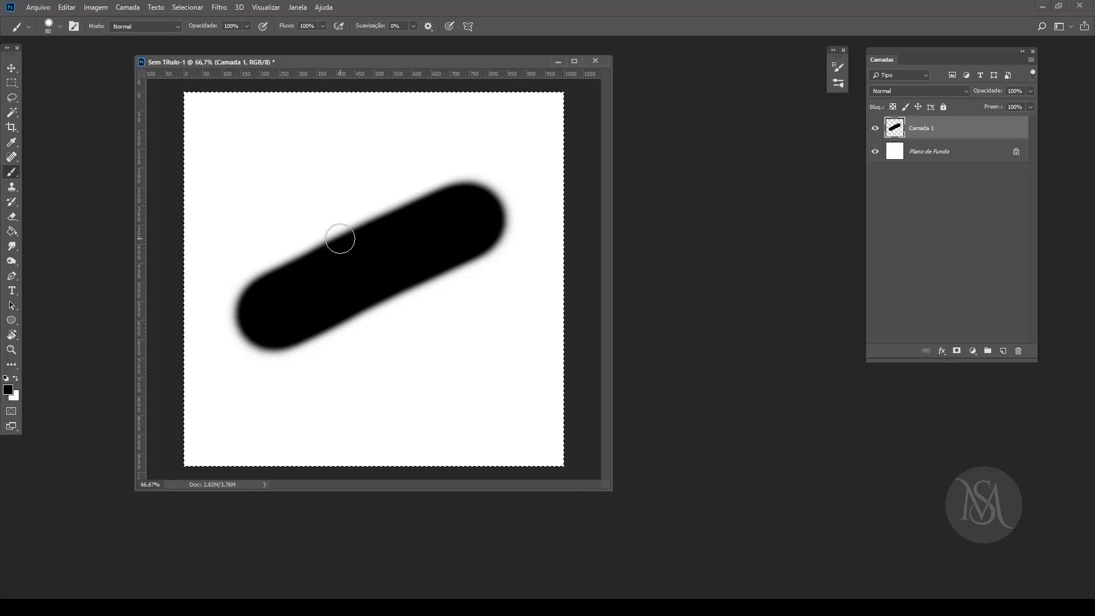
{"action": "key", "text": "Delete"}
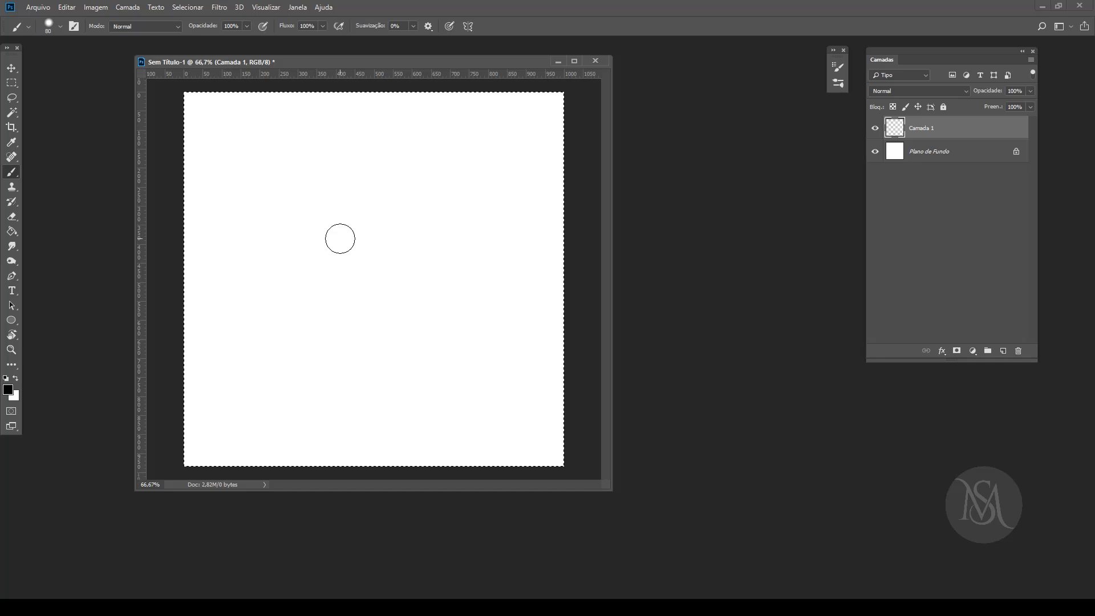
Step: Look through the available brush presets in the brush preset picker, including the Freeze and Sampled Brush presets
{"action": "mouse_move", "coordinate": [396, 61]}
{"action": "left_mouse_down"}
{"action": "mouse_move", "coordinate": [423, 62]}
{"action": "mouse_move", "coordinate": [391, 69]}
{"action": "left_mouse_up"}
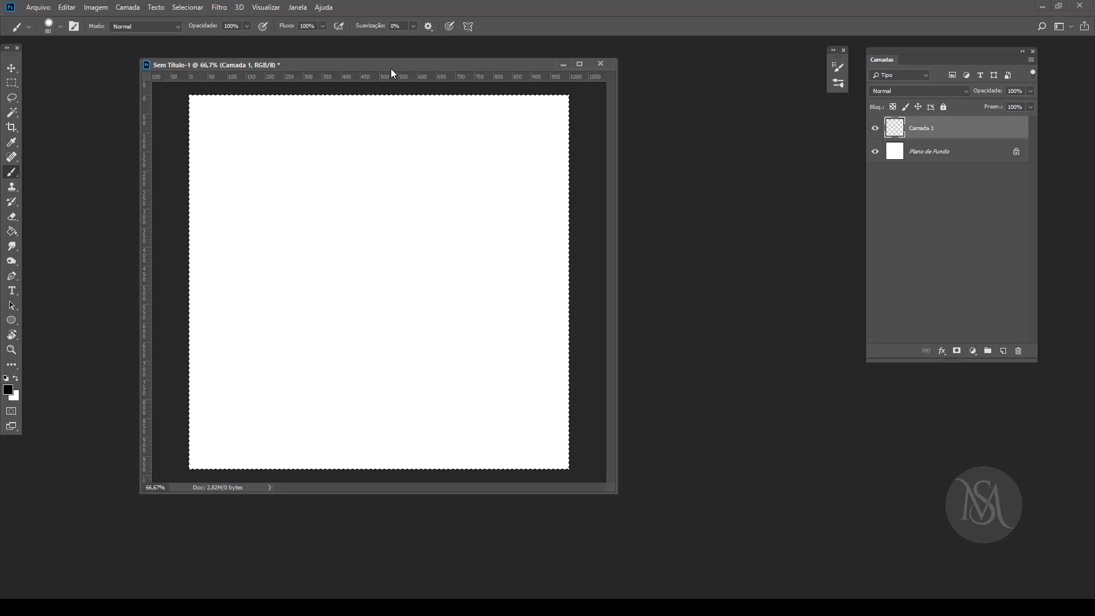
{"action": "left_click", "coordinate": [59, 27]}
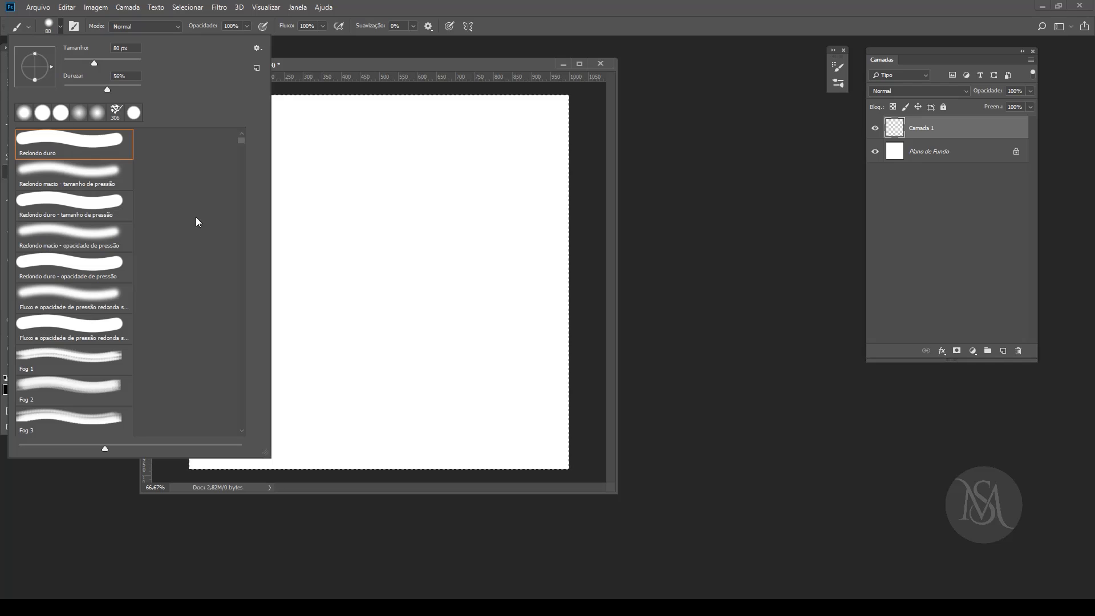
{"action": "left_click", "coordinate": [244, 198]}
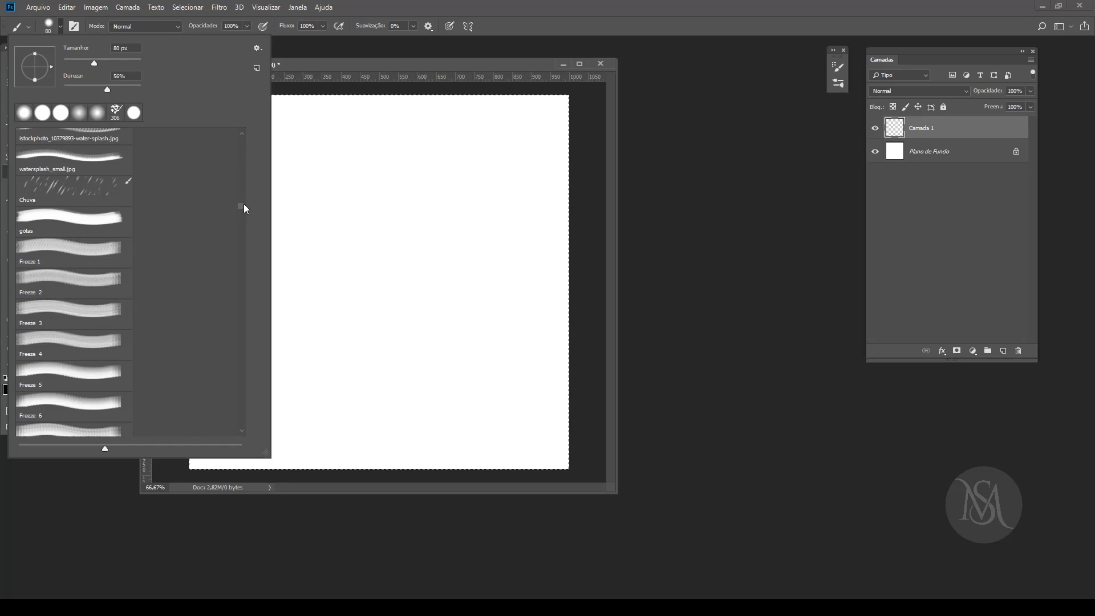
{"action": "mouse_move", "coordinate": [240, 202]}
{"action": "left_mouse_down"}
{"action": "mouse_move", "coordinate": [241, 186]}
{"action": "mouse_move", "coordinate": [242, 425]}
{"action": "mouse_move", "coordinate": [245, 141]}
{"action": "mouse_move", "coordinate": [243, 157]}
{"action": "left_mouse_up"}
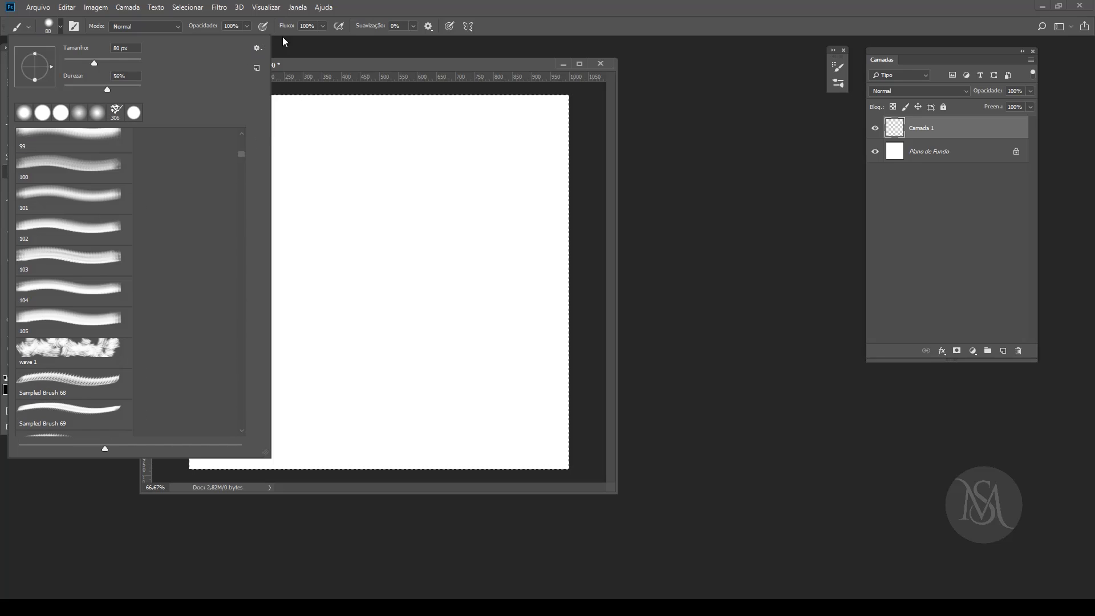
{"action": "left_click", "coordinate": [402, 64]}
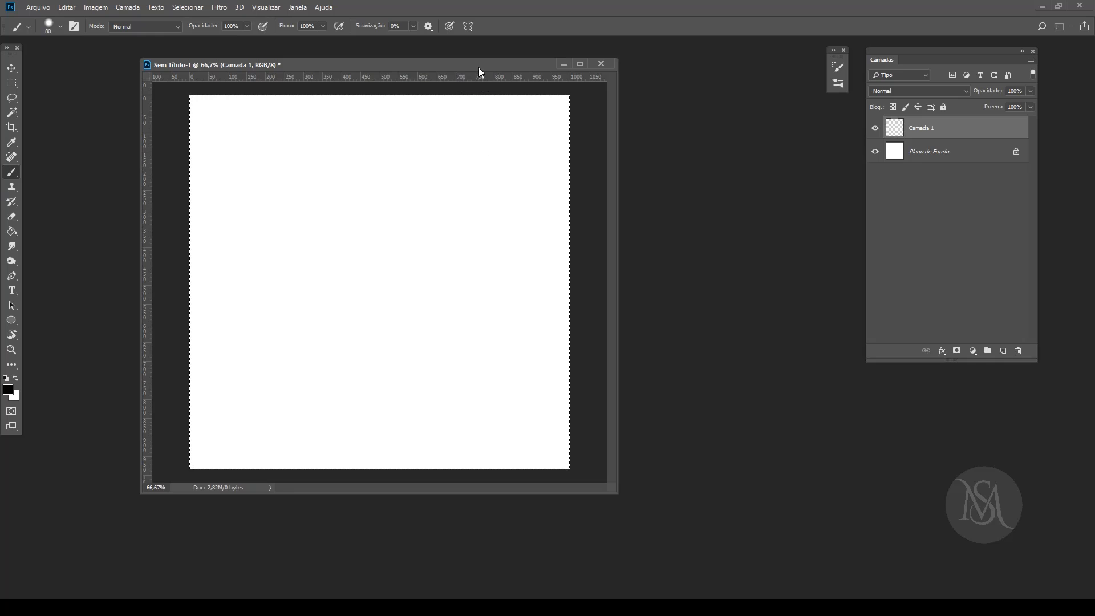
{"action": "mouse_move", "coordinate": [478, 67]}
{"action": "left_mouse_down"}
{"action": "mouse_move", "coordinate": [518, 60]}
{"action": "mouse_move", "coordinate": [443, 56]}
{"action": "left_mouse_up"}
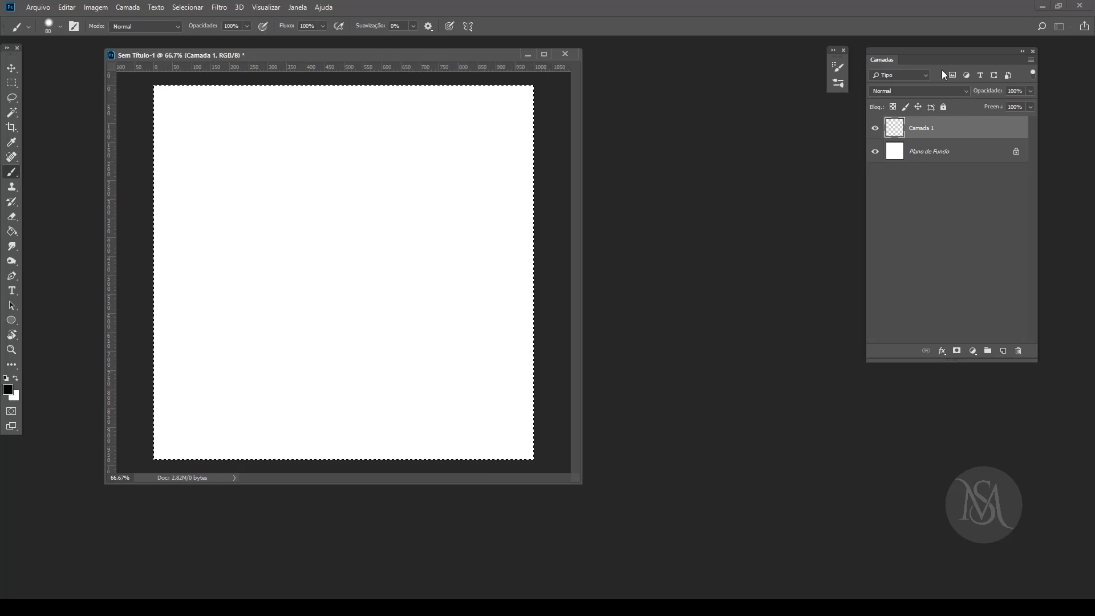
Step: Compare the Brushes and Brush Settings views and look through the full list of brush presets
{"action": "left_click", "coordinate": [838, 84]}
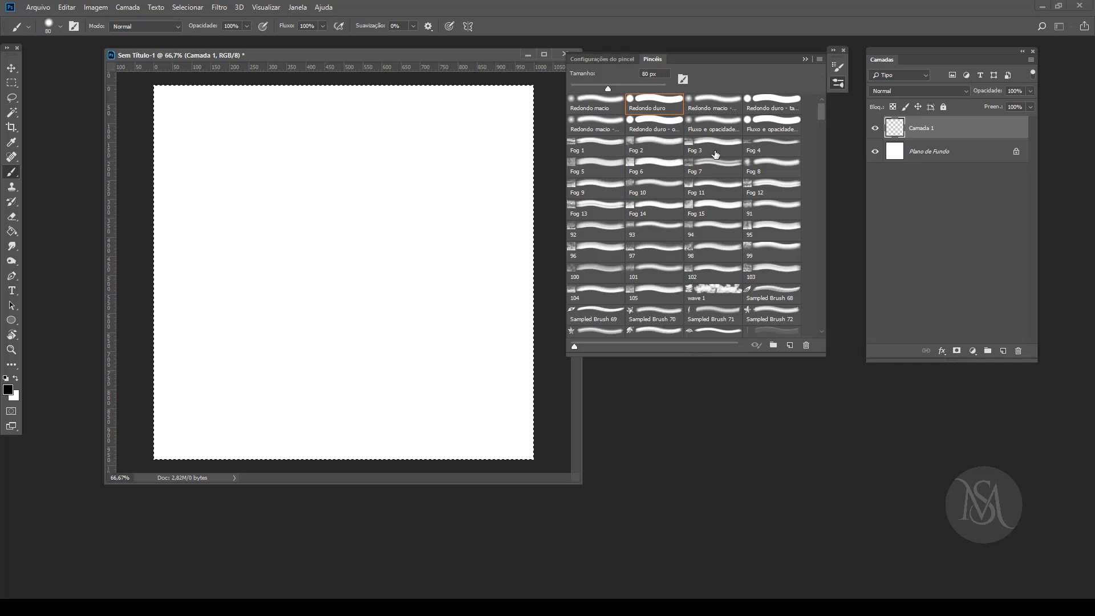
{"action": "left_click", "coordinate": [805, 59]}
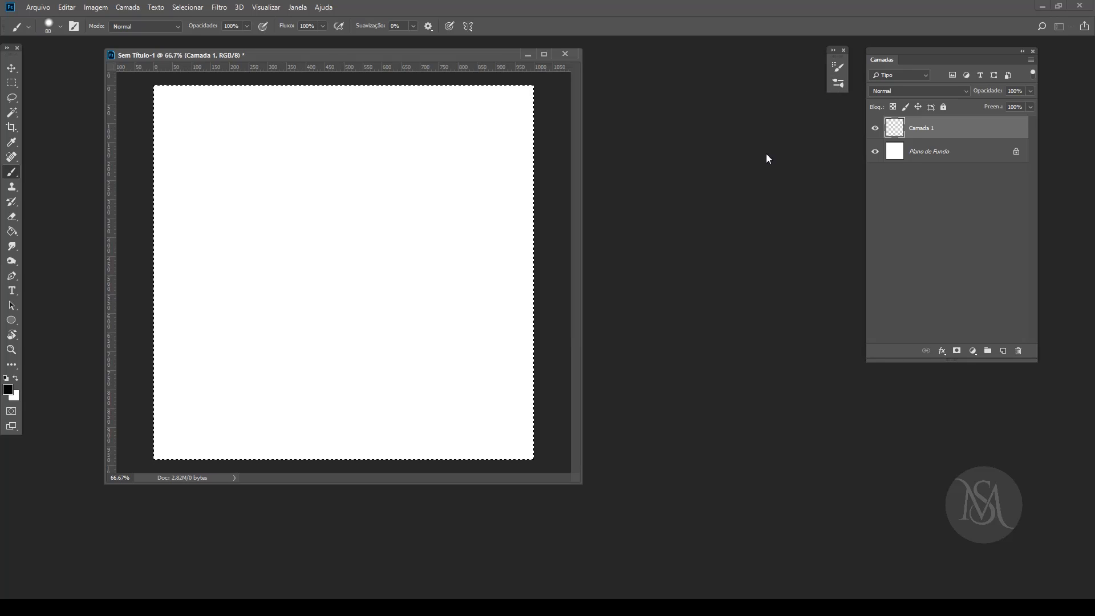
{"action": "left_click", "coordinate": [73, 26]}
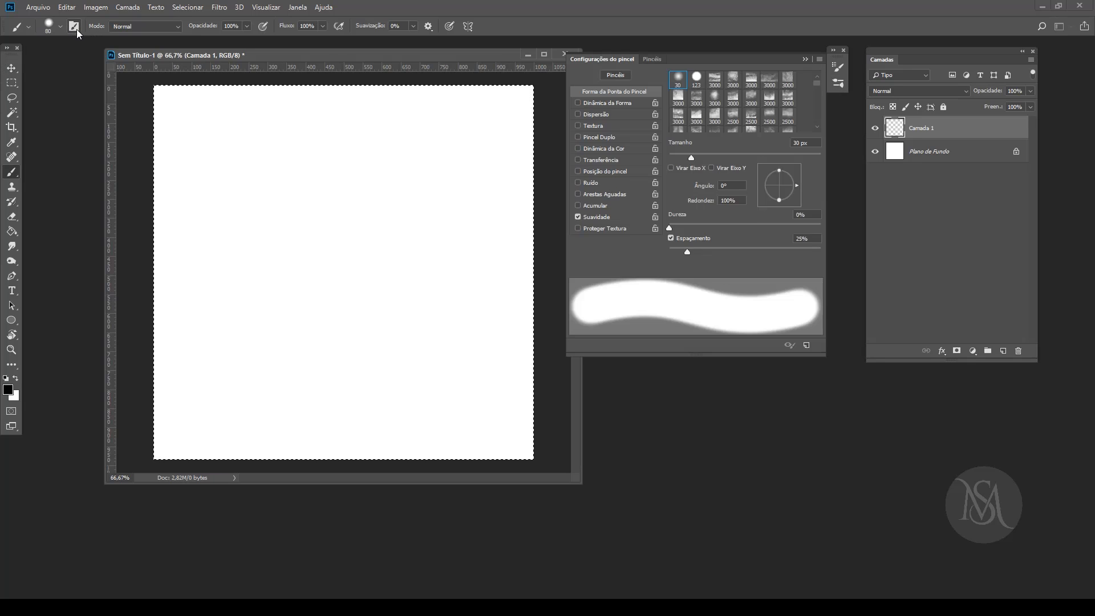
{"action": "left_click", "coordinate": [839, 84]}
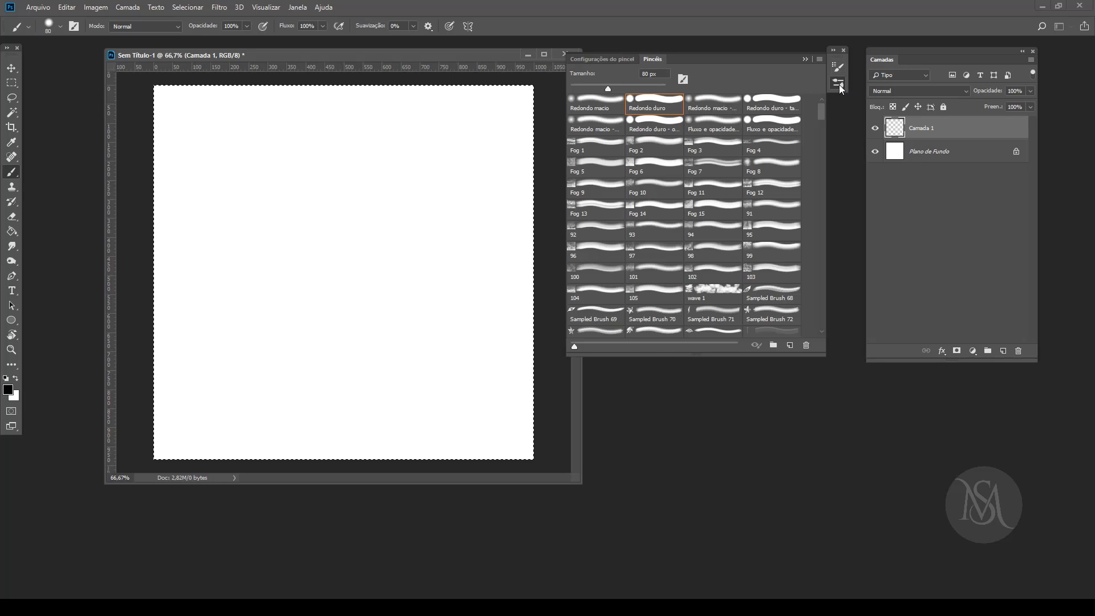
{"action": "left_click", "coordinate": [840, 86]}
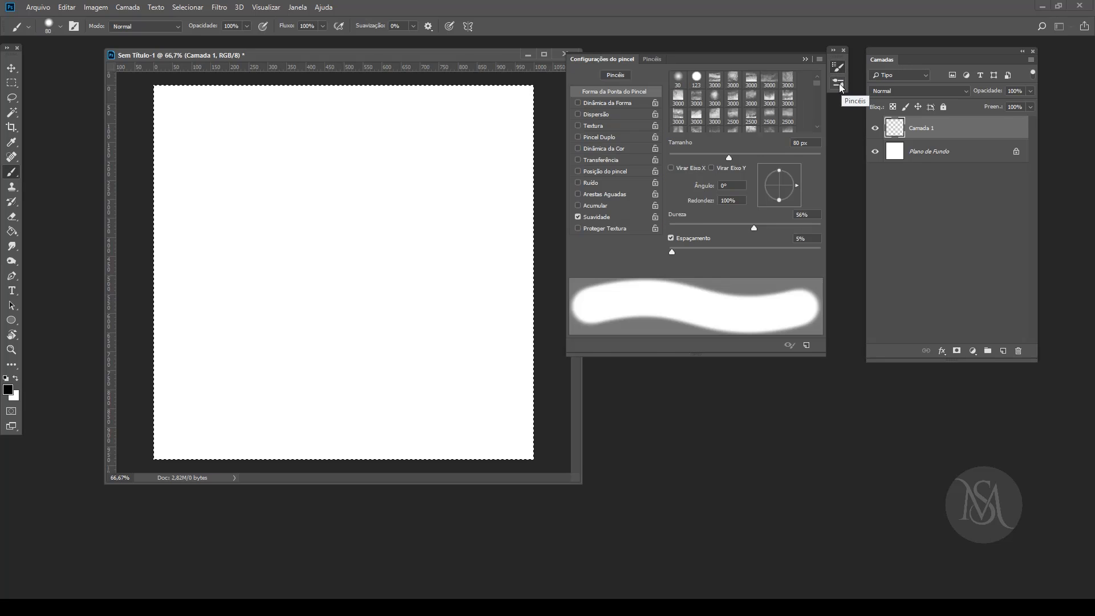
{"action": "left_click", "coordinate": [839, 84]}
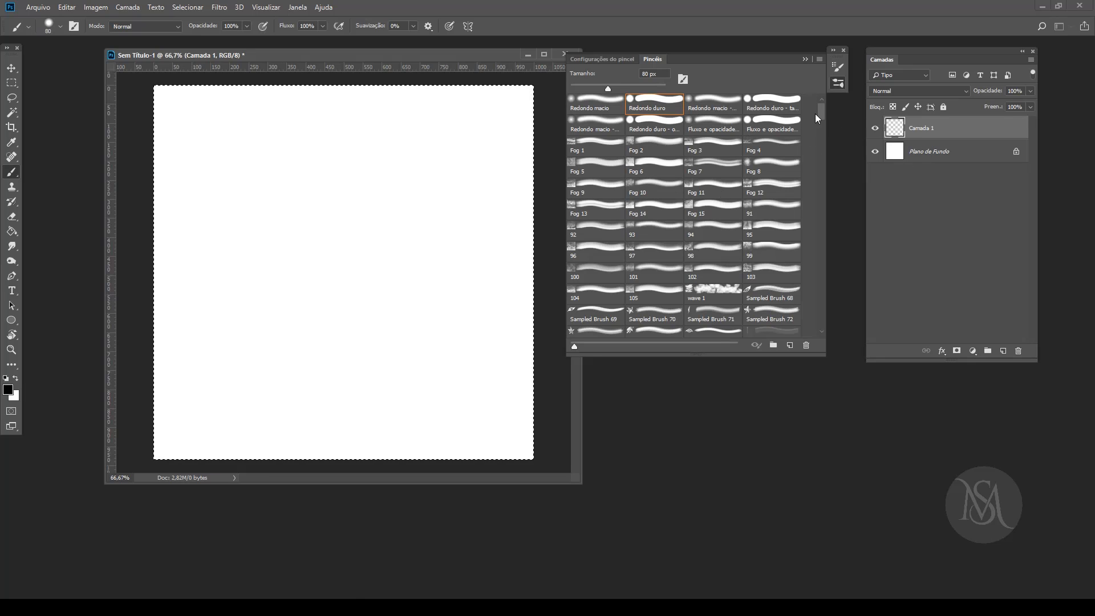
{"action": "scroll", "coordinate": [820, 121], "scroll_direction": "down", "scroll_amount": 5}
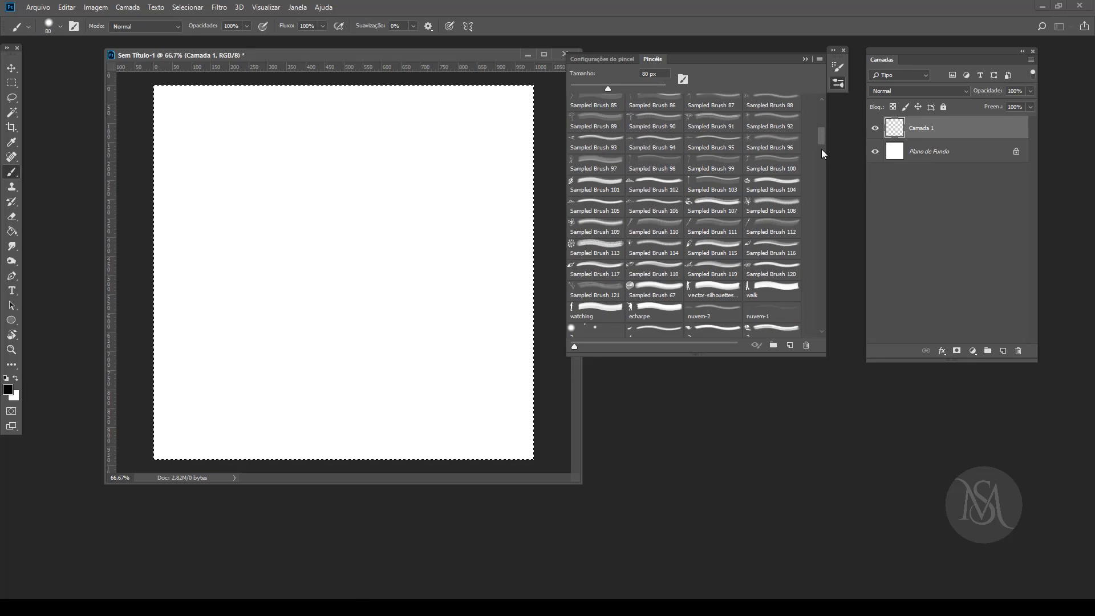
{"action": "scroll", "coordinate": [823, 153], "scroll_direction": "down", "scroll_amount": 2}
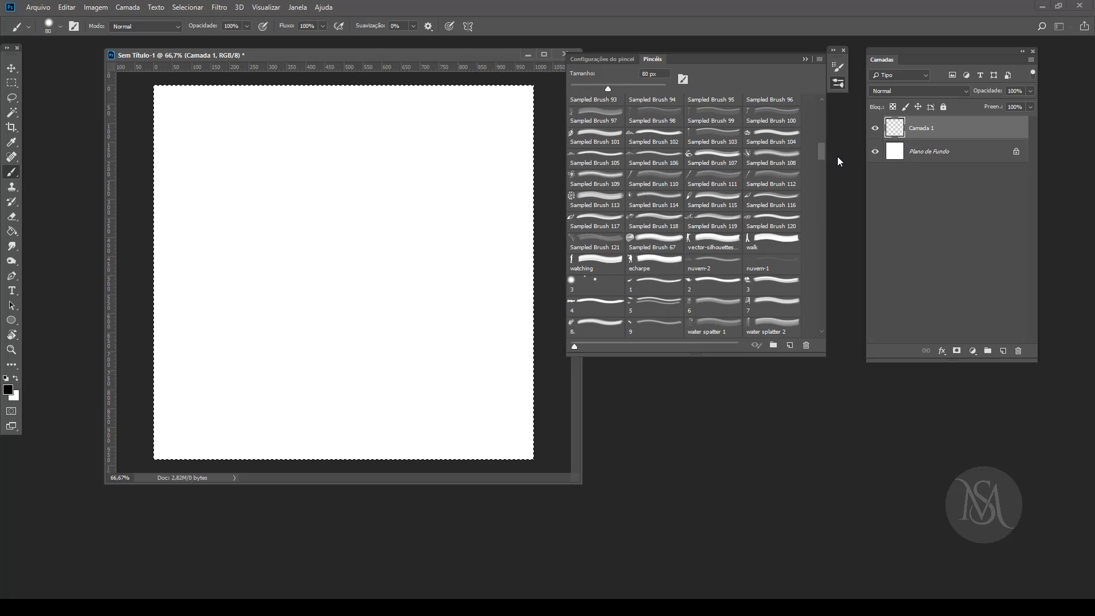
{"action": "mouse_move", "coordinate": [821, 153]}
{"action": "left_mouse_down"}
{"action": "mouse_move", "coordinate": [821, 324]}
{"action": "mouse_move", "coordinate": [822, 107]}
{"action": "left_mouse_up"}
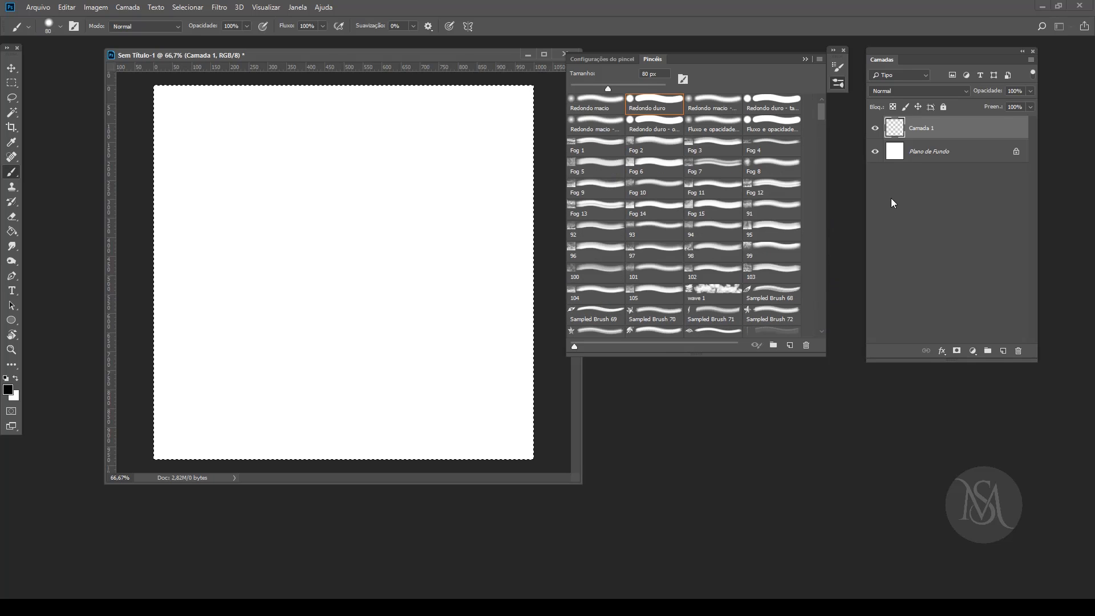
Step: Set the brush size to 57 px and display the brush tip shape settings
{"action": "left_click_drag", "start_coordinate": [608, 89], "coordinate": [594, 90]}
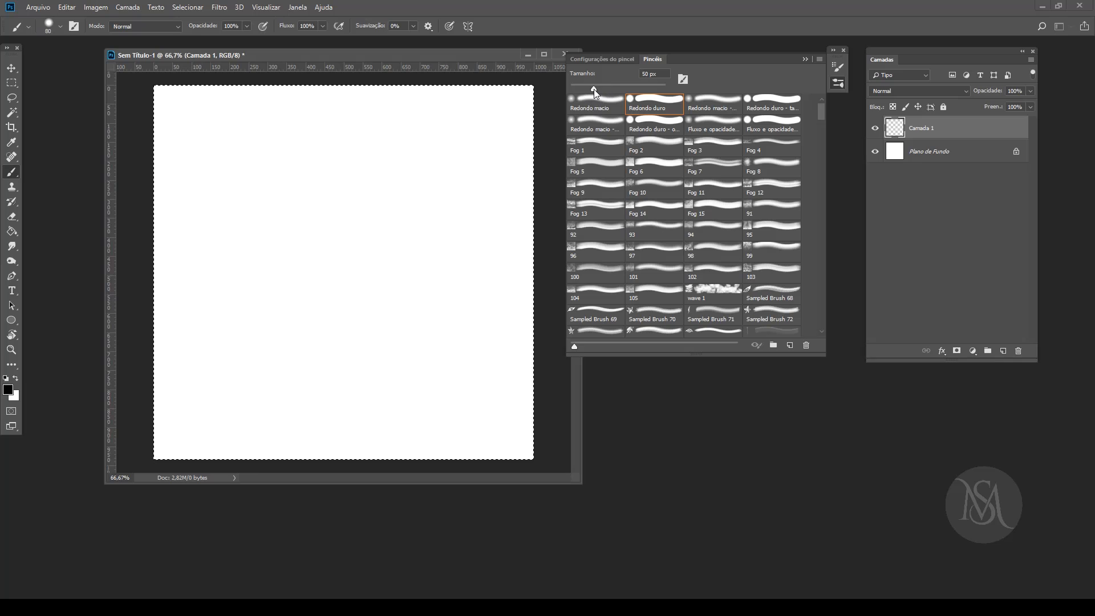
{"action": "left_click", "coordinate": [607, 60]}
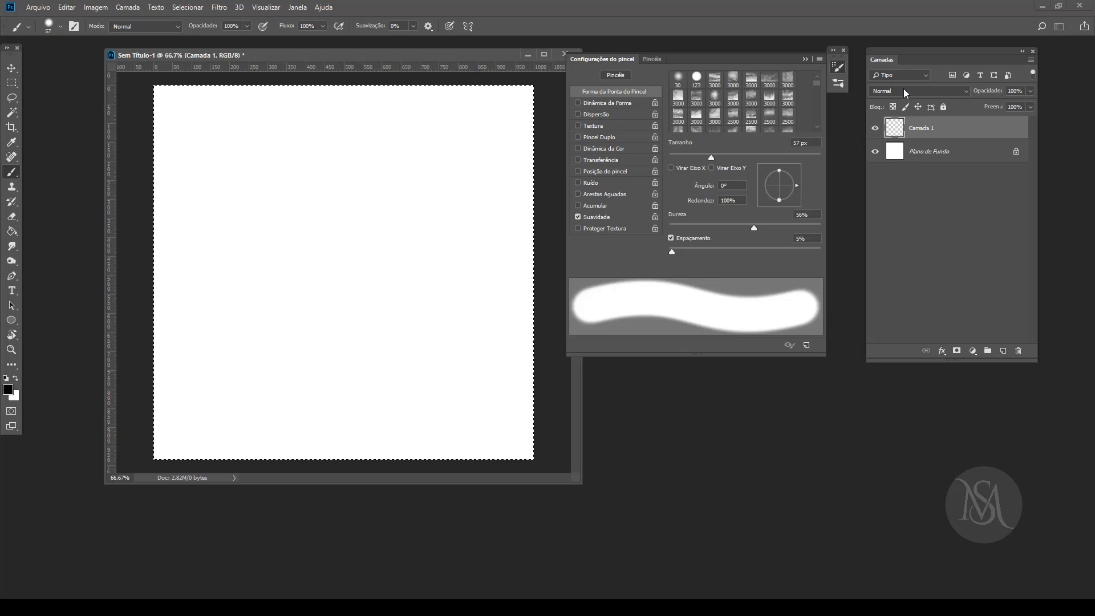
{"action": "left_click", "coordinate": [653, 59]}
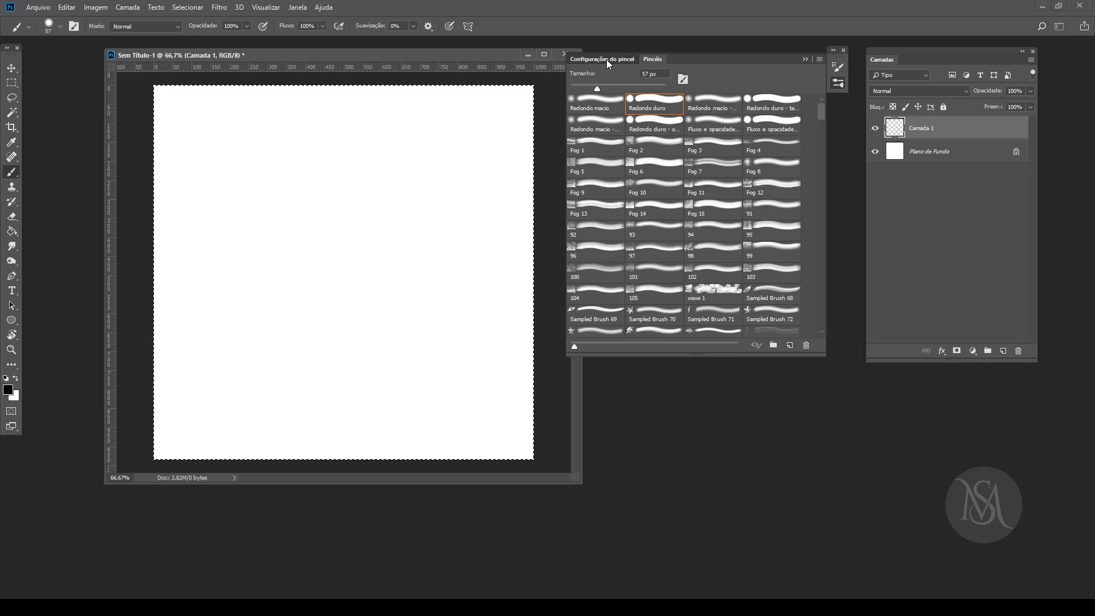
{"action": "left_click", "coordinate": [607, 59]}
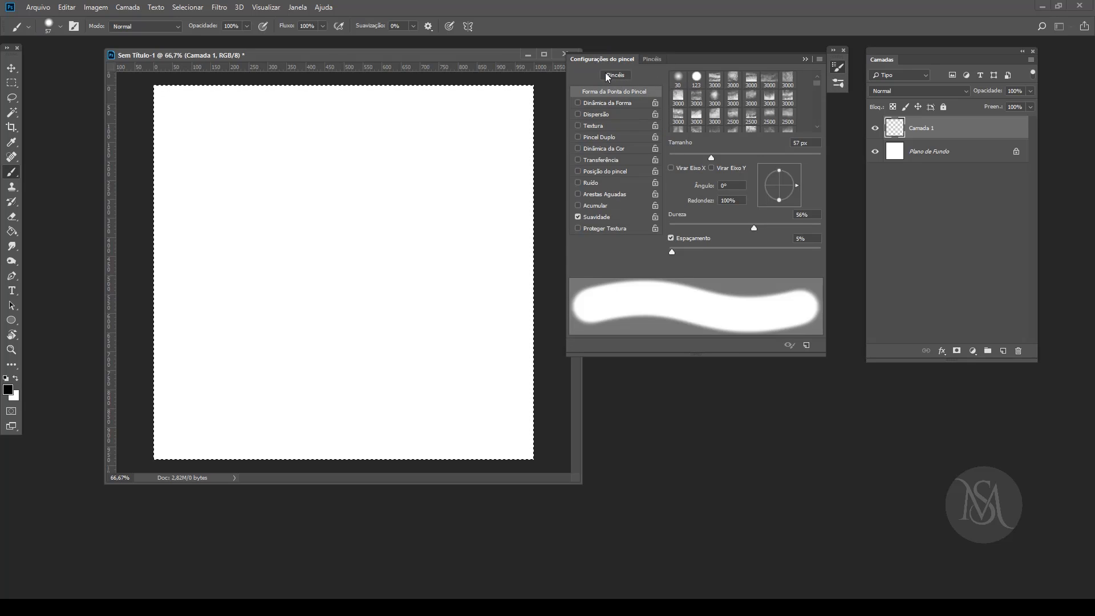
{"action": "left_click", "coordinate": [615, 75]}
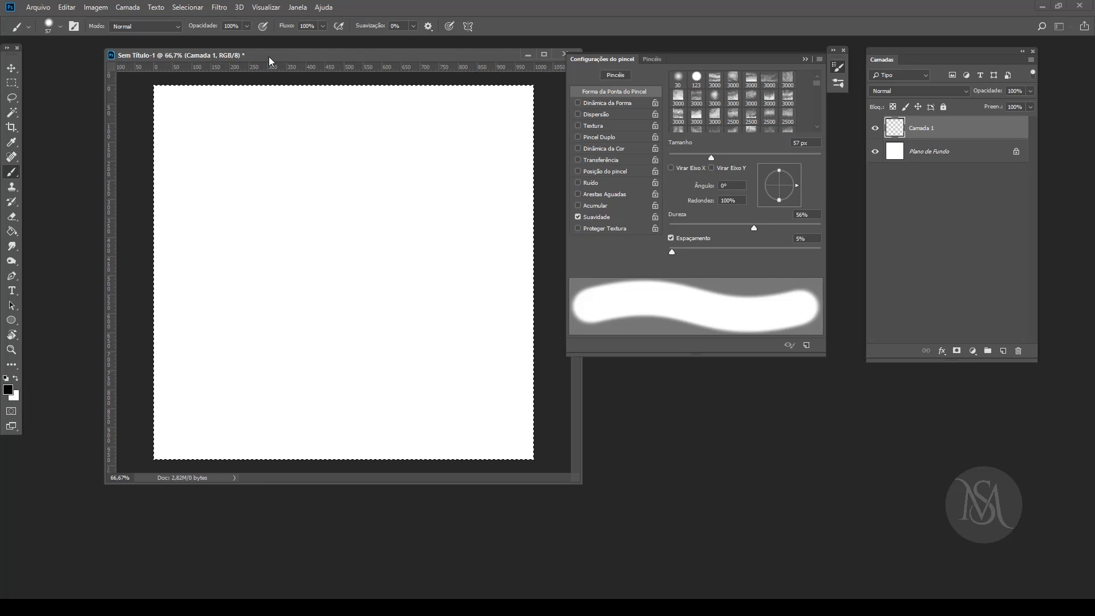
Step: Paint a wavy stroke near the canvas's upper edge at 57 px and a shorter one beneath it at 35 px
{"action": "left_click_drag", "start_coordinate": [270, 61], "coordinate": [242, 60]}
{"action": "mouse_move", "coordinate": [171, 134]}
{"action": "left_mouse_down"}
{"action": "mouse_move", "coordinate": [276, 119]}
{"action": "mouse_move", "coordinate": [459, 121]}
{"action": "left_mouse_up"}
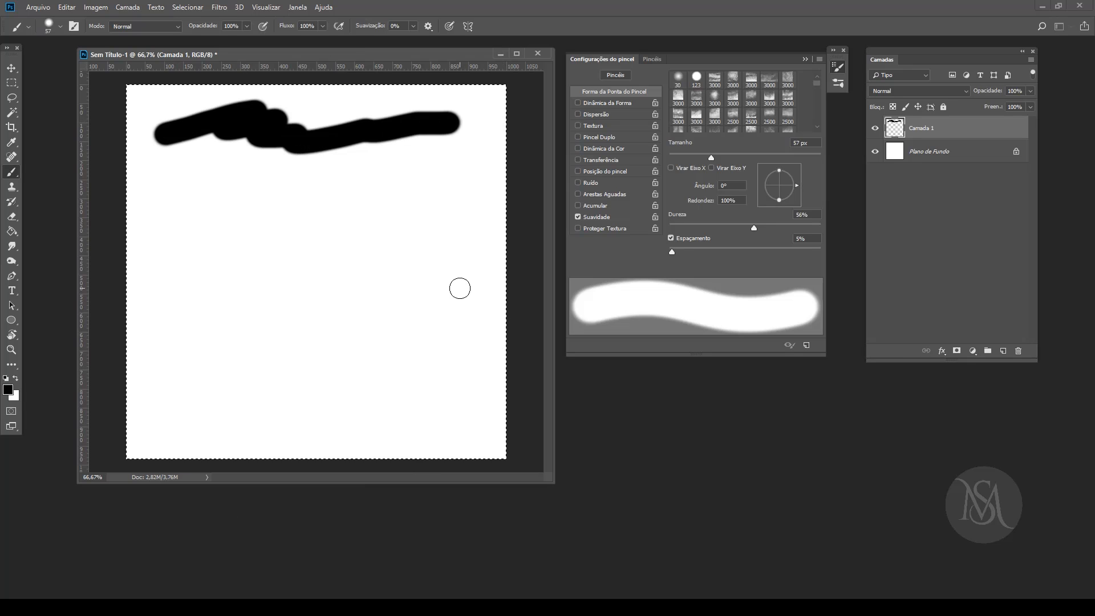
{"action": "key", "text": "bracketleft"}
{"action": "key", "text": "bracketleft"}
{"action": "key", "text": "bracketleft"}
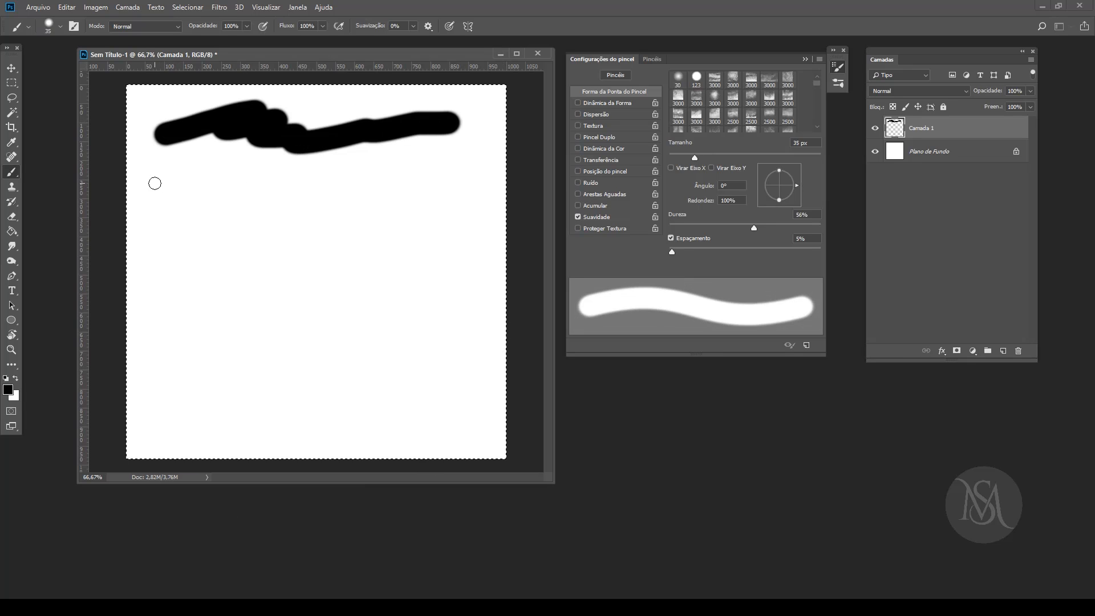
{"action": "left_click_drag", "start_coordinate": [176, 182], "coordinate": [301, 164]}
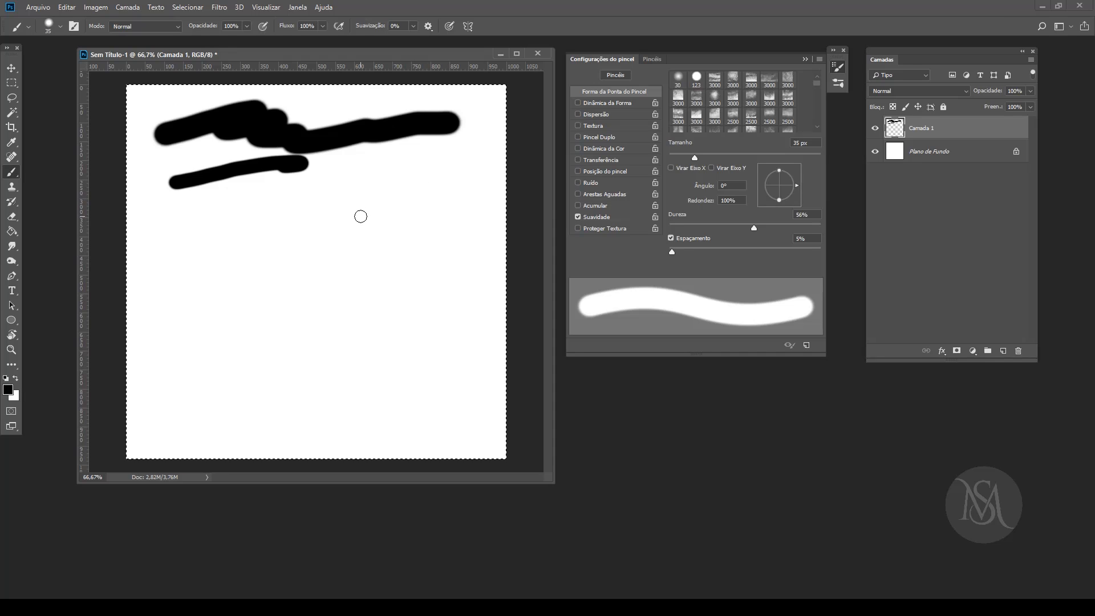
Step: Clear the two strokes from Camada 1 and flatten the brush tip to 45% roundness
{"action": "key", "text": "Delete"}
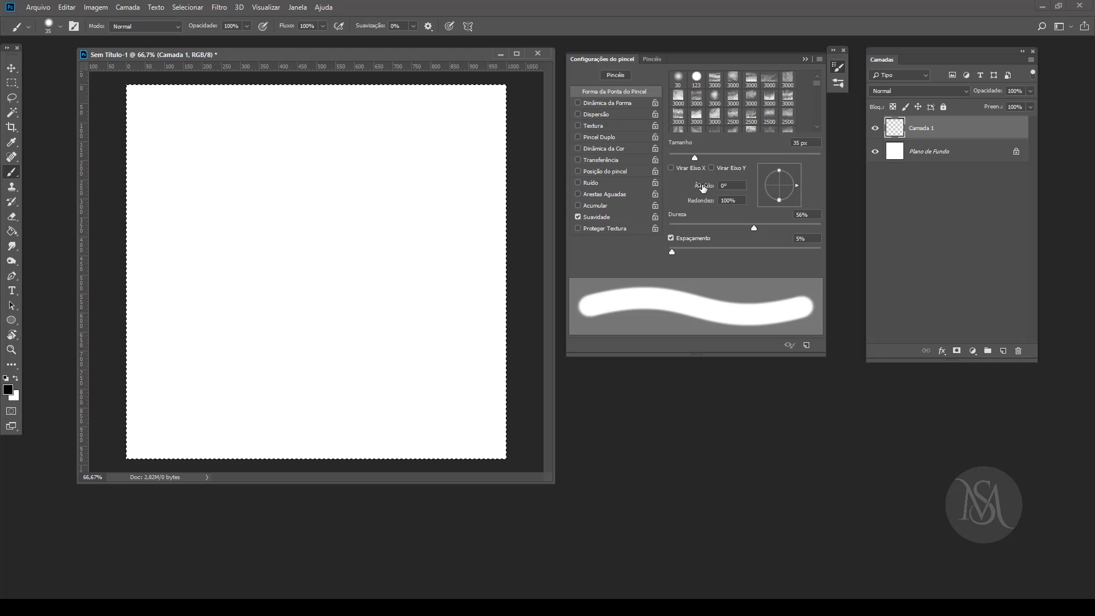
{"action": "left_click_drag", "start_coordinate": [779, 201], "coordinate": [779, 191]}
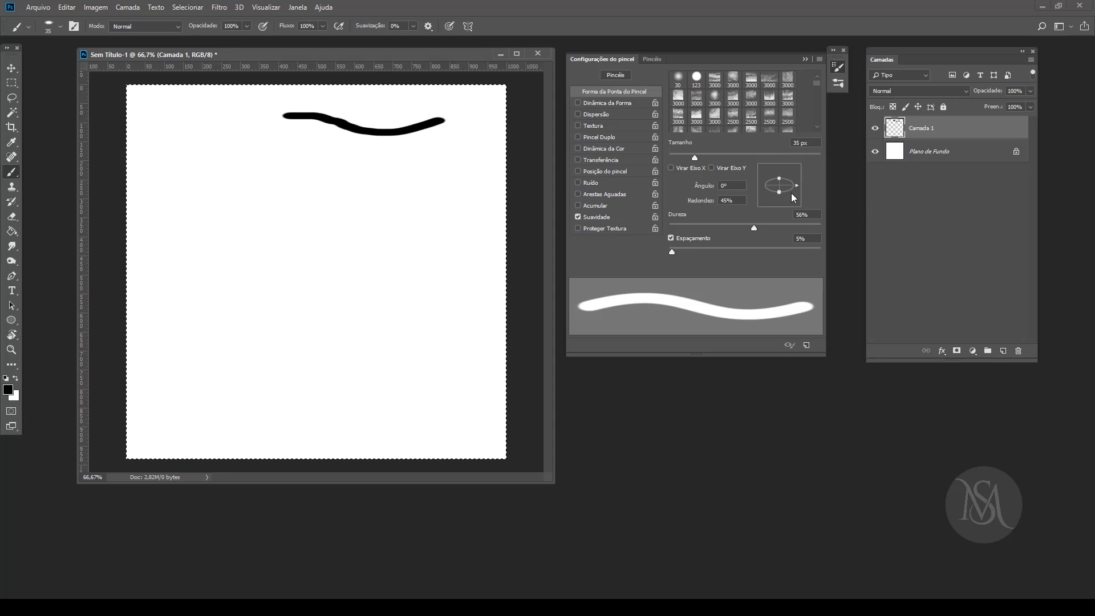
Step: Try brush tip angles of 39° and 72°, finishing with the angle set to 90°
{"action": "left_click_drag", "start_coordinate": [792, 194], "coordinate": [801, 167]}
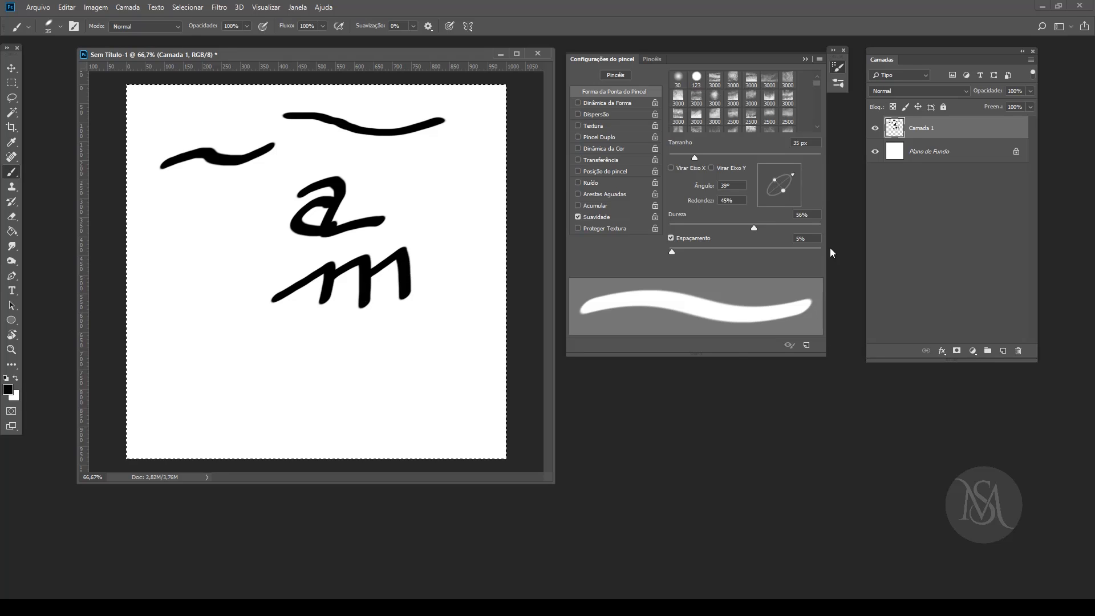
{"action": "left_click_drag", "start_coordinate": [789, 186], "coordinate": [786, 165]}
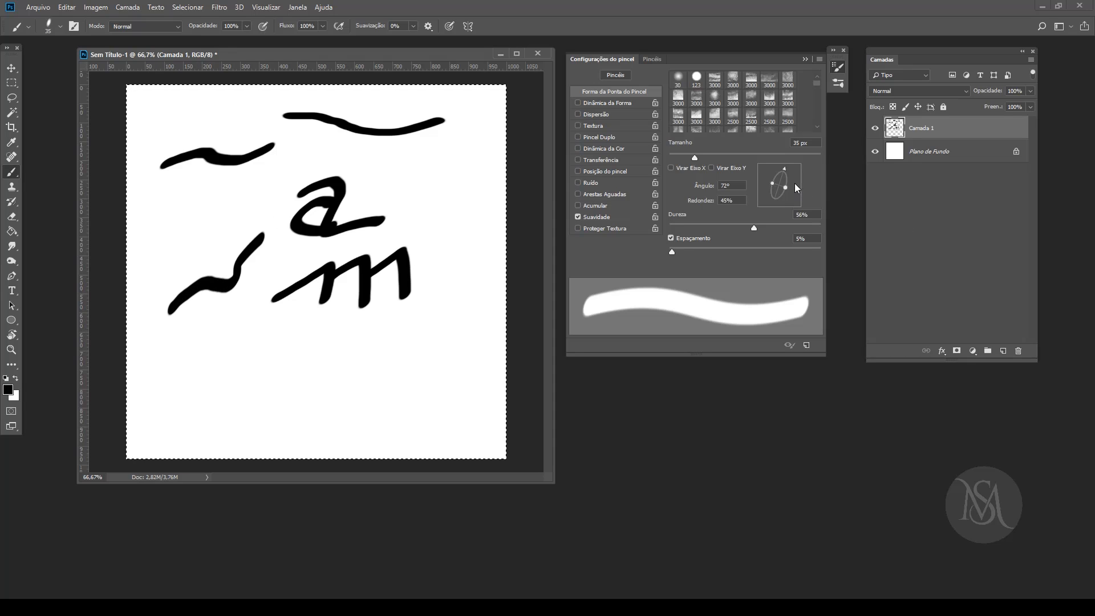
{"action": "left_click_drag", "start_coordinate": [795, 184], "coordinate": [783, 180]}
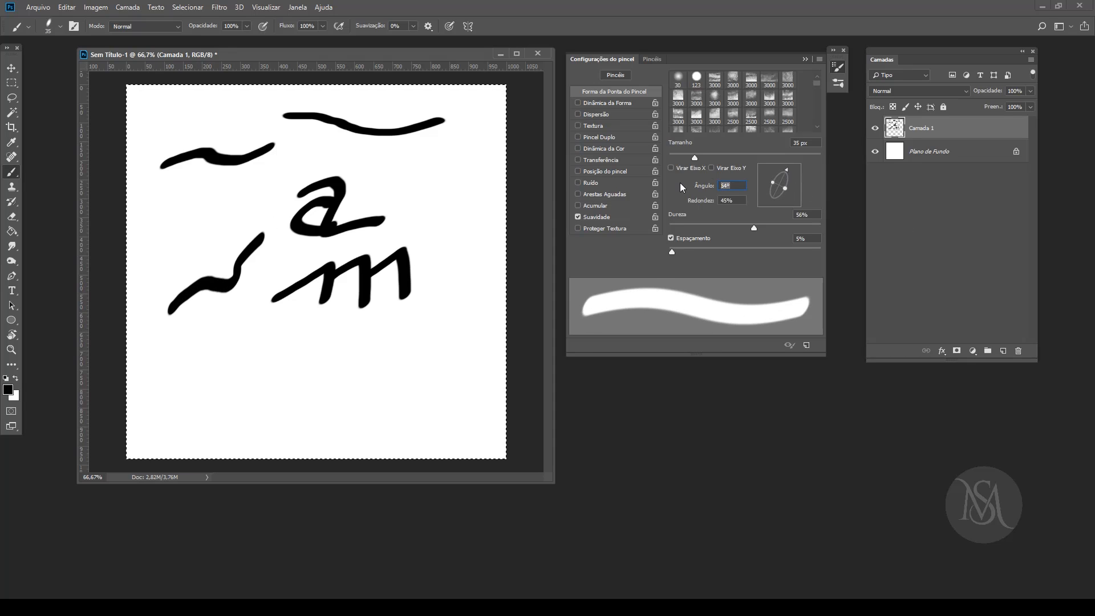
{"action": "type", "text": "90"}
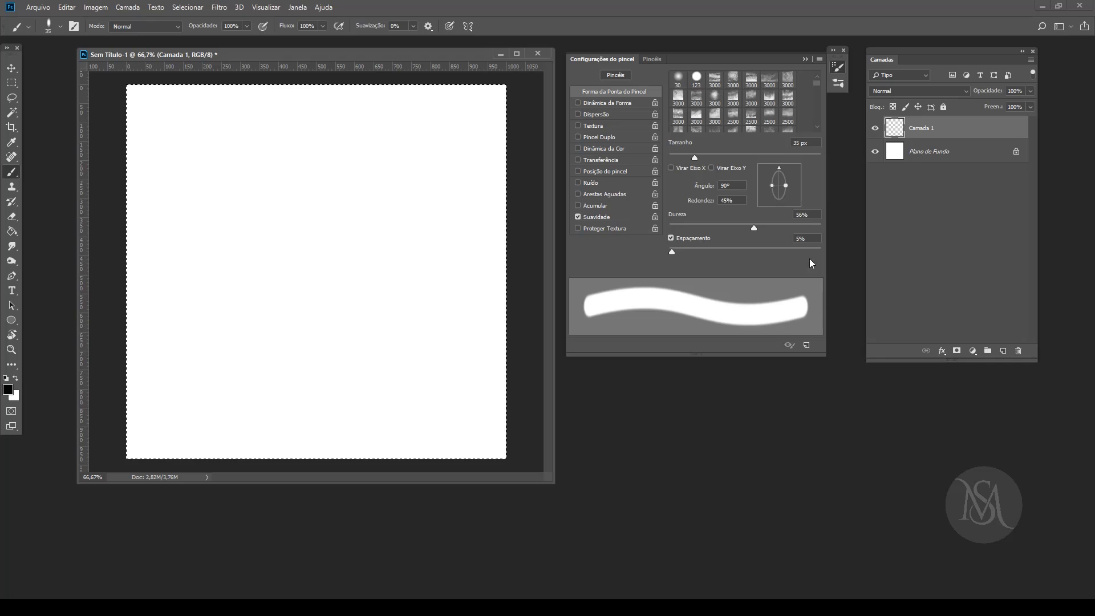
Step: Set the brush size to 42 px and spacing to 139%, and clear the horizontal dotted test line from Camada 1
{"action": "mouse_move", "coordinate": [694, 163]}
{"action": "left_mouse_down"}
{"action": "mouse_move", "coordinate": [680, 156]}
{"action": "mouse_move", "coordinate": [710, 160]}
{"action": "mouse_move", "coordinate": [691, 160]}
{"action": "mouse_move", "coordinate": [701, 159]}
{"action": "left_mouse_up"}
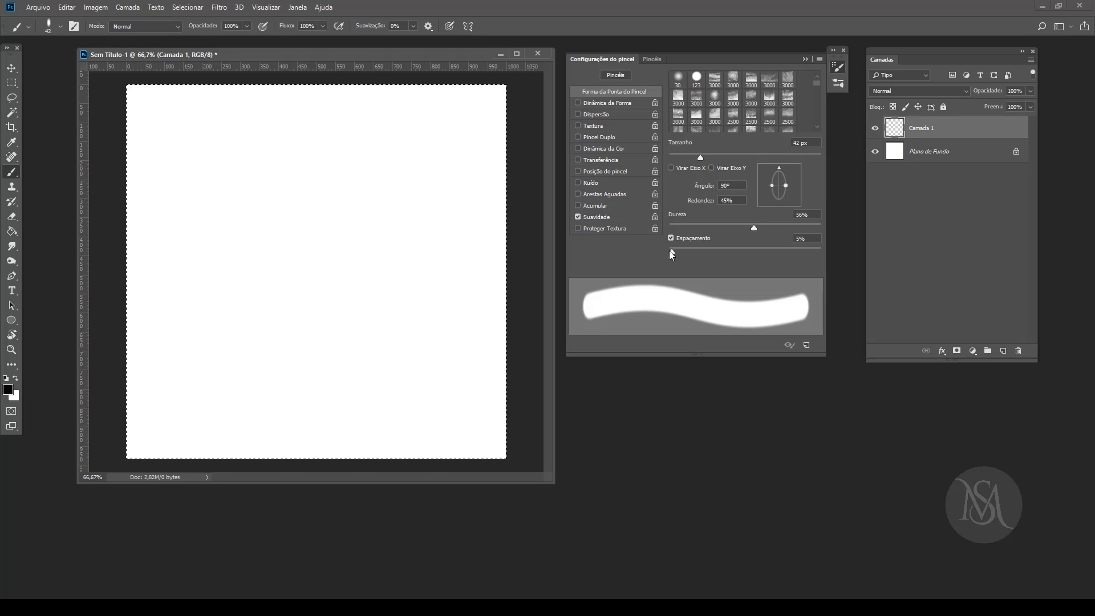
{"action": "left_click_drag", "start_coordinate": [671, 252], "coordinate": [764, 252]}
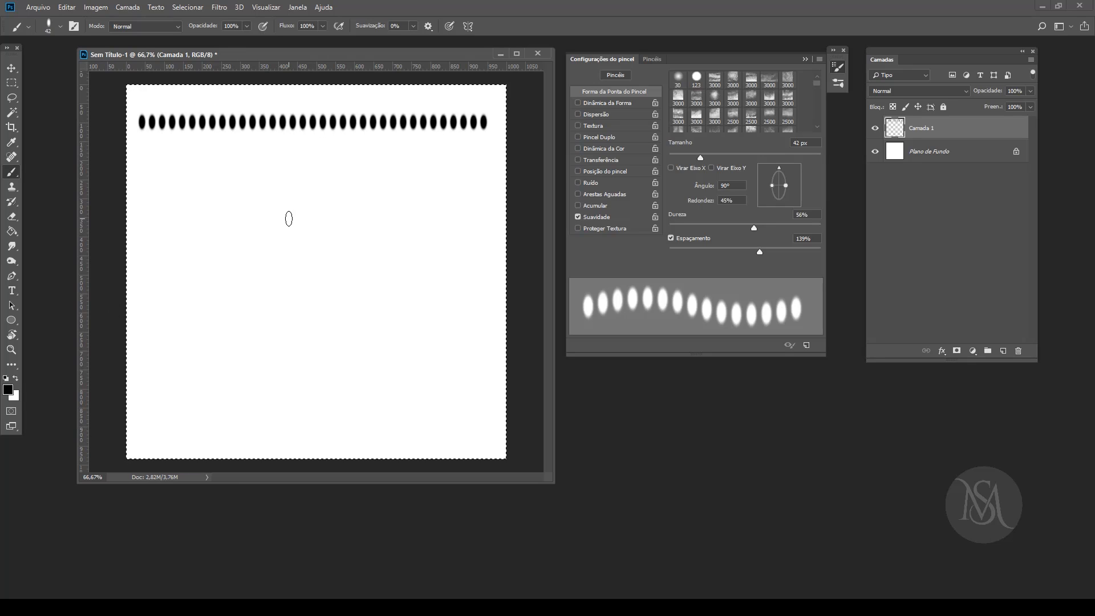
{"action": "key", "text": "Delete"}
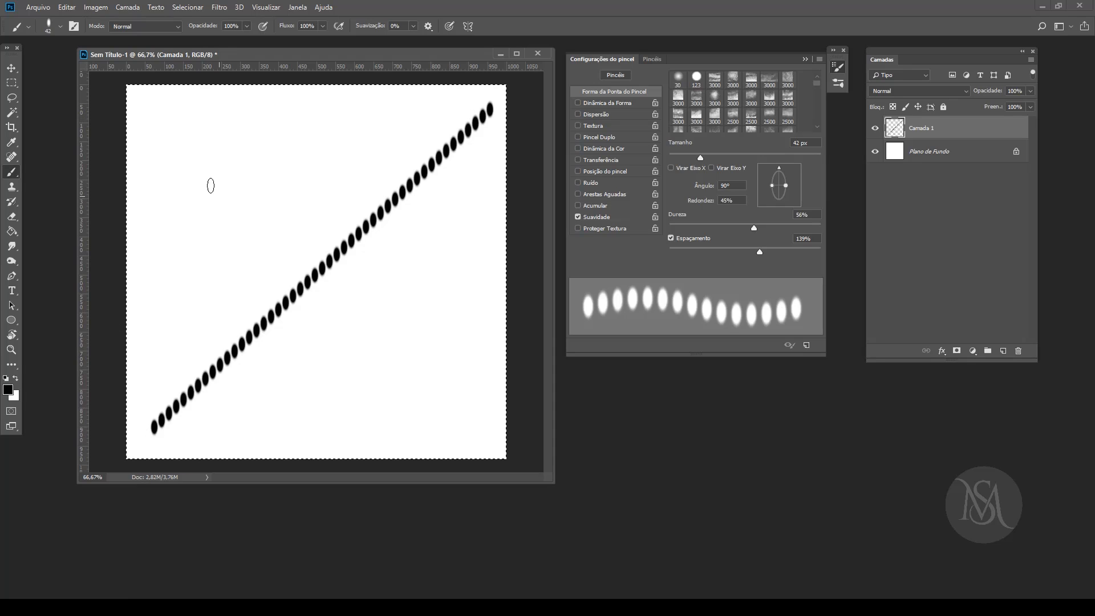
Step: Paint a straight dotted diagonal from the canvas's upper-left to lower-right corner, crossing the existing one, and clear both from Camada 1
{"action": "left_click", "coordinate": [150, 110]}
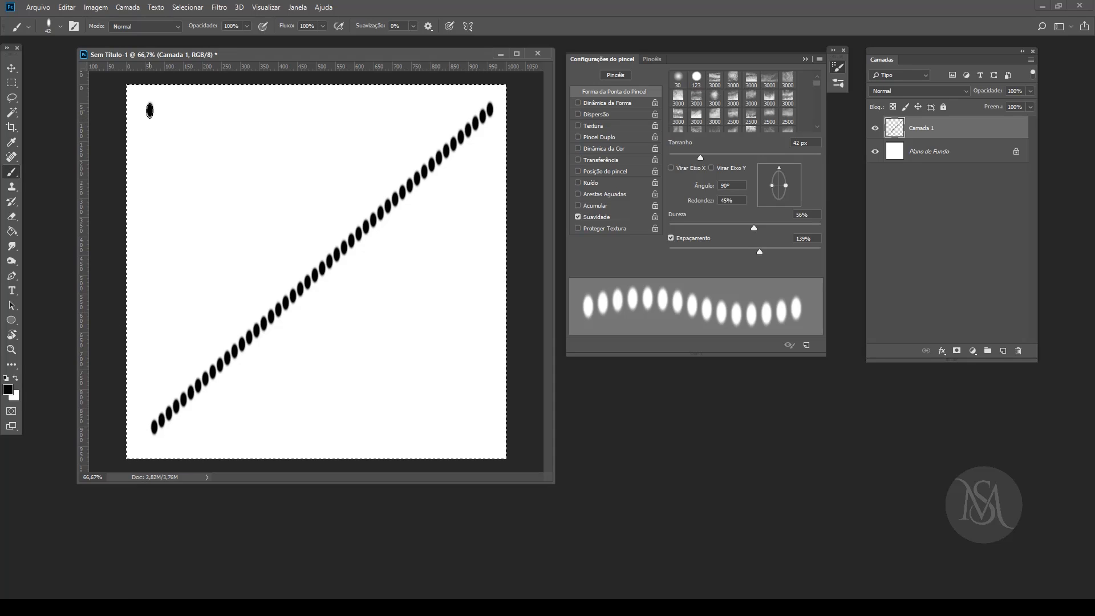
{"action": "left_click", "coordinate": [480, 433], "text": "shift"}
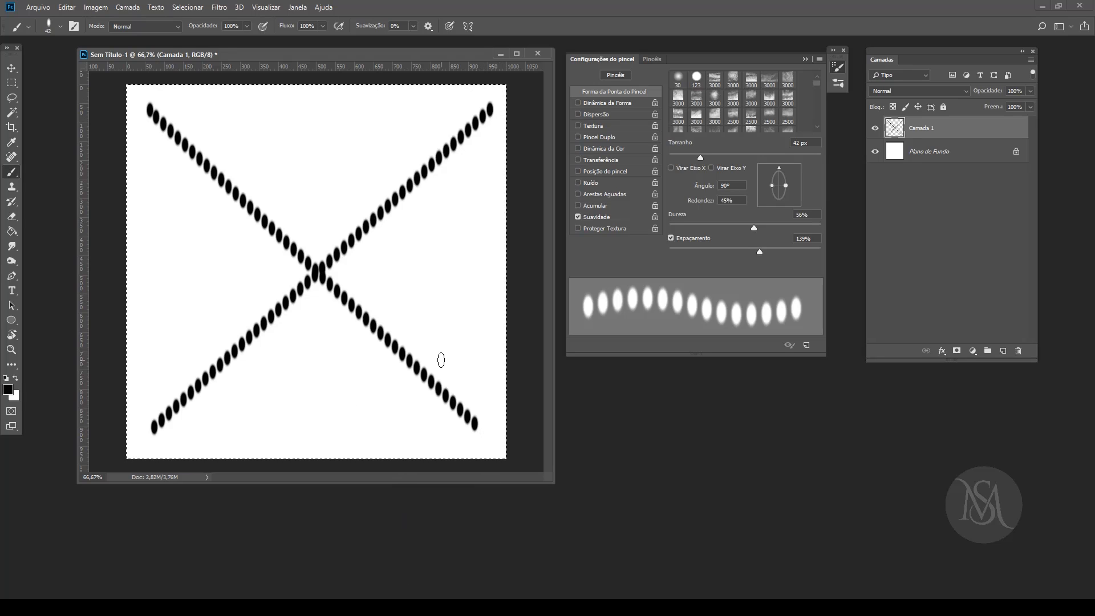
{"action": "key", "text": "Delete"}
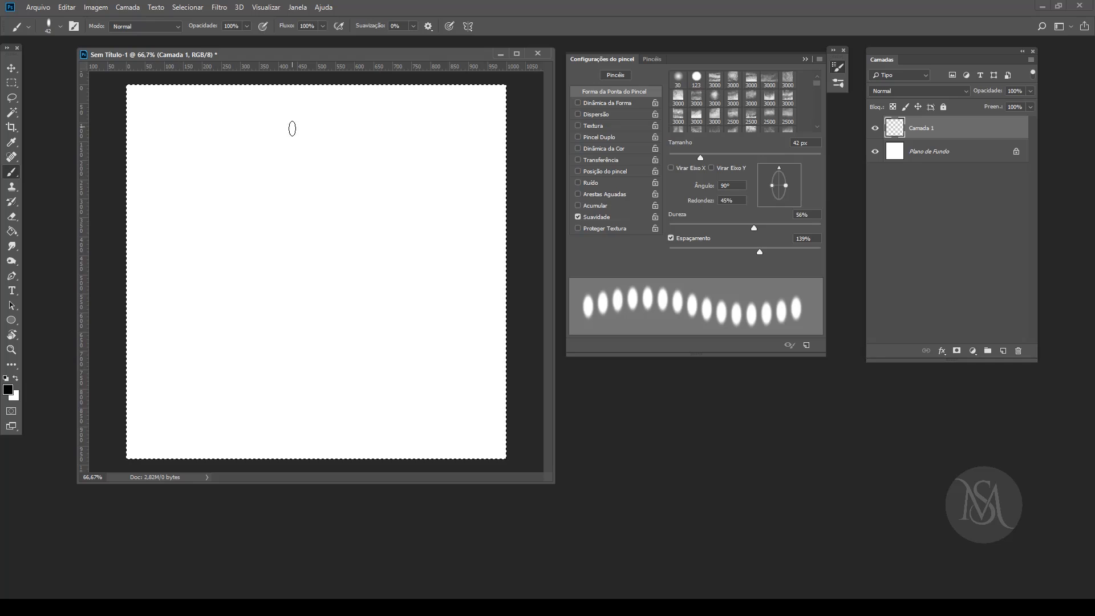
Step: Set the brush smoothing (Suavização) to 100% and look at the smoothing options
{"action": "left_click", "coordinate": [428, 27]}
{"action": "left_click", "coordinate": [426, 27]}
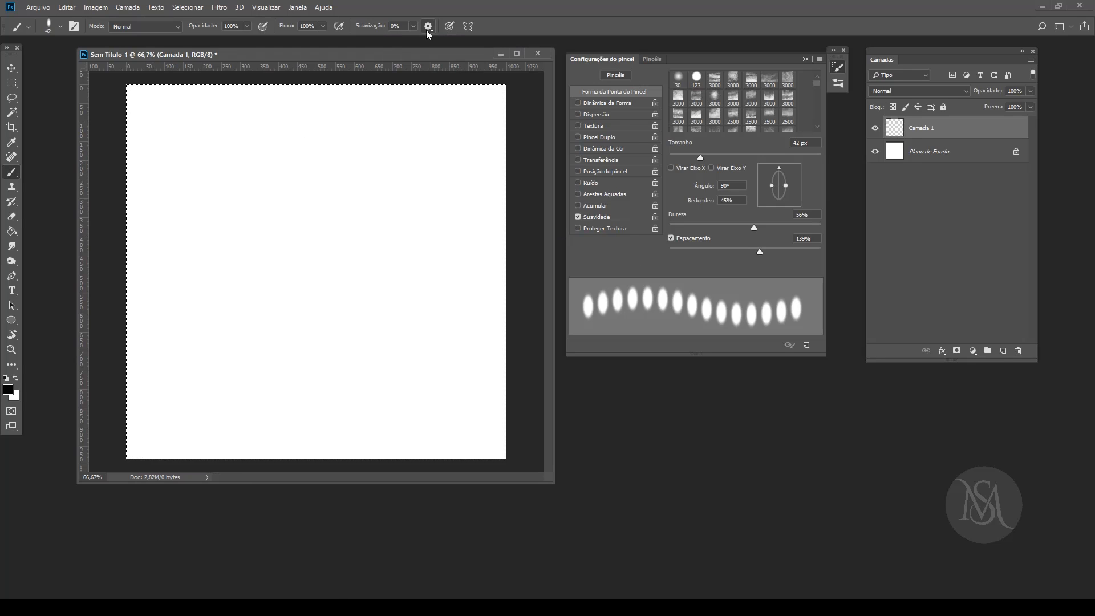
{"action": "left_click", "coordinate": [413, 26]}
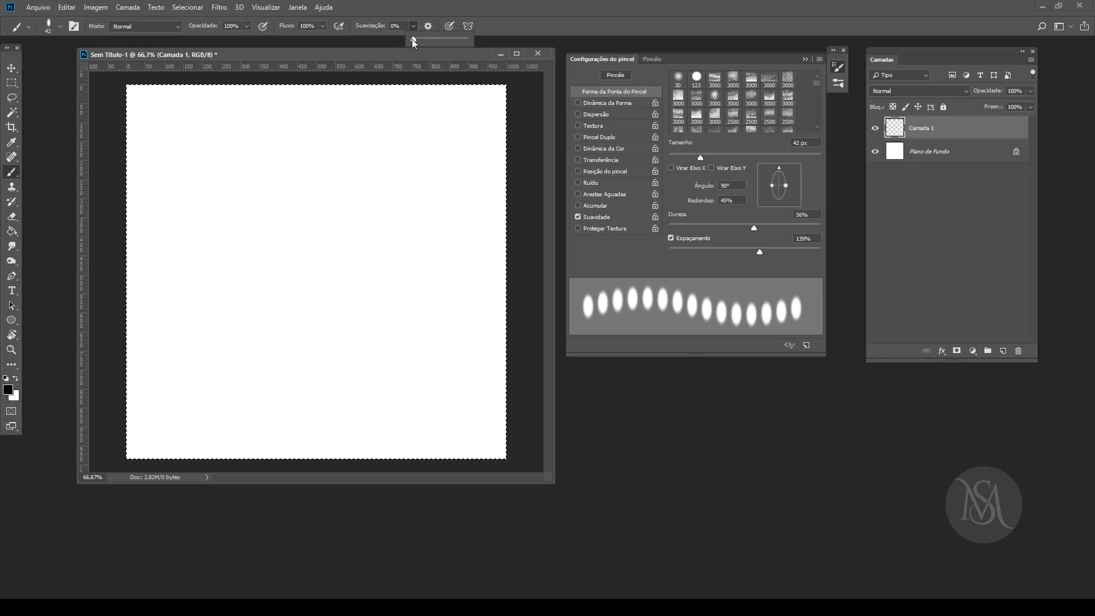
{"action": "left_click", "coordinate": [428, 27]}
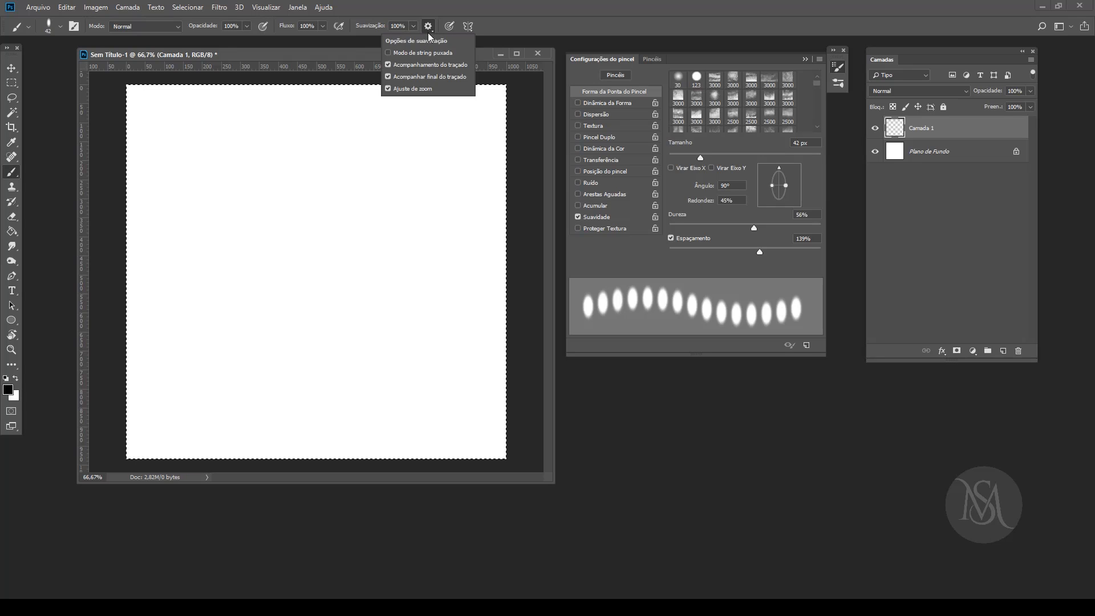
{"action": "left_click", "coordinate": [481, 55]}
Step: Paint a wavy dotted stroke on Camada 1, set the brush spacing to 1% and clear the stroke
{"action": "left_click", "coordinate": [170, 145]}
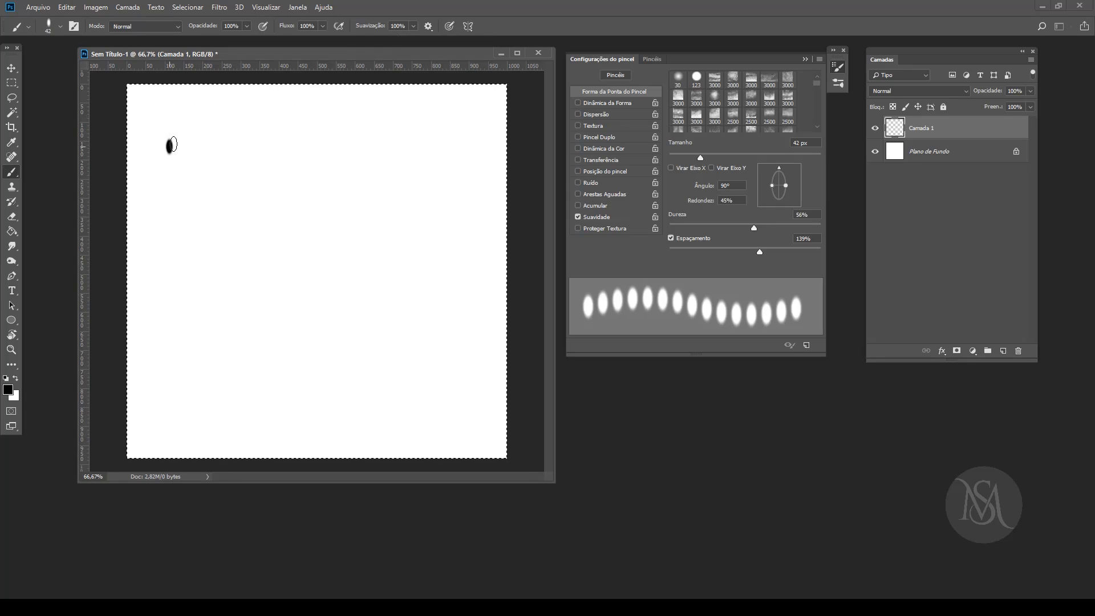
{"action": "mouse_move", "coordinate": [263, 154]}
{"action": "left_mouse_down"}
{"action": "mouse_move", "coordinate": [333, 165]}
{"action": "mouse_move", "coordinate": [365, 142]}
{"action": "left_mouse_up"}
{"action": "left_click_drag", "start_coordinate": [759, 252], "coordinate": [637, 261]}
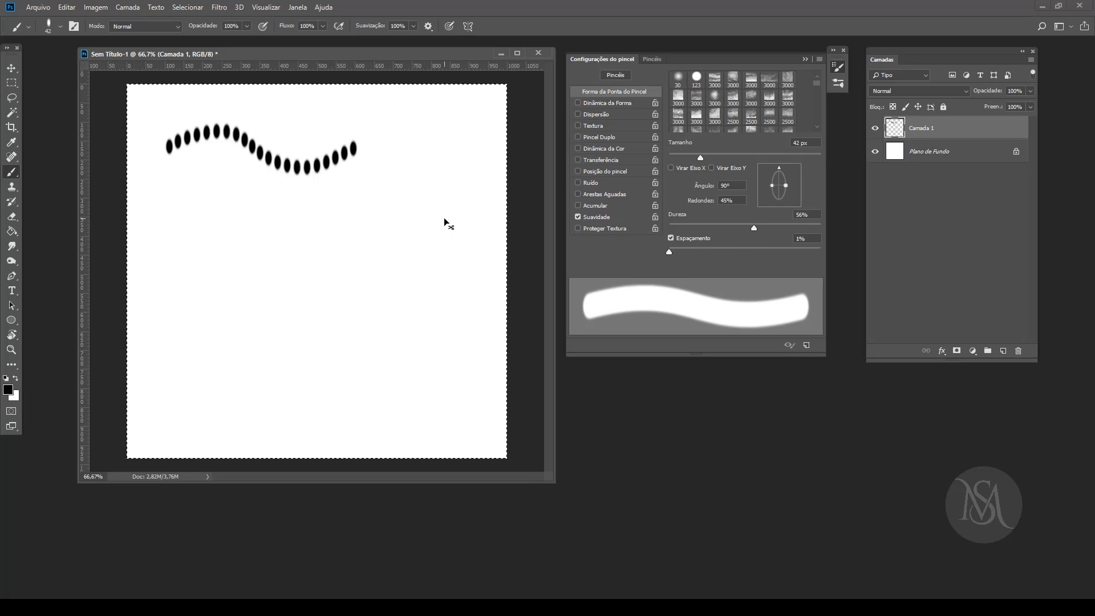
{"action": "key", "text": "Delete"}
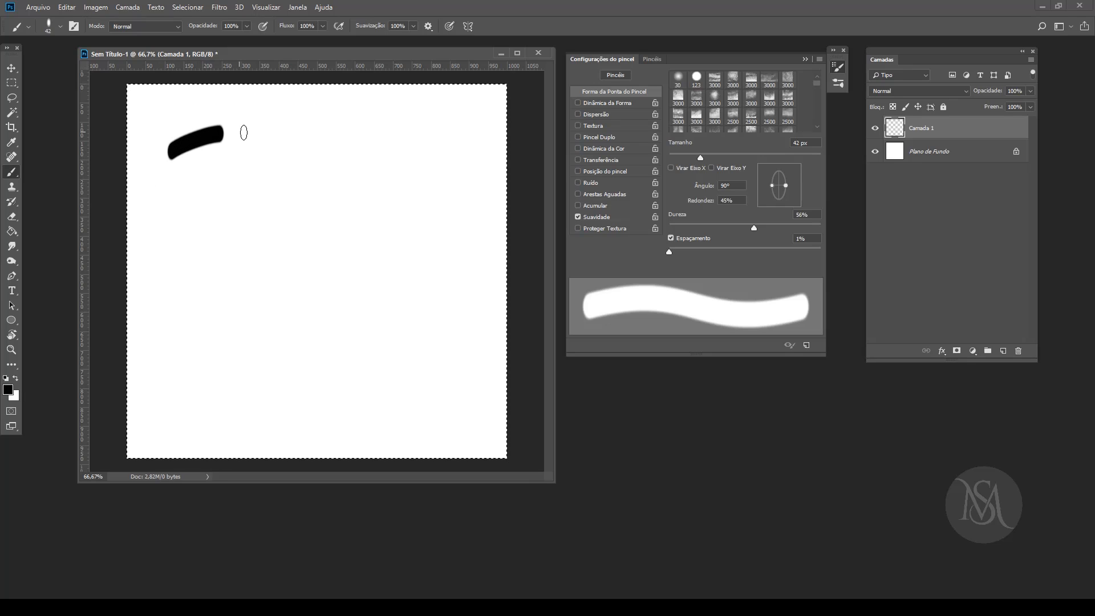
Step: Paint a wavy stroke near the canvas's upper edge and a looping one beneath it at 100% smoothing, and clear both
{"action": "mouse_move", "coordinate": [244, 133]}
{"action": "left_mouse_down"}
{"action": "mouse_move", "coordinate": [316, 166]}
{"action": "mouse_move", "coordinate": [373, 129]}
{"action": "mouse_move", "coordinate": [409, 128]}
{"action": "left_mouse_up"}
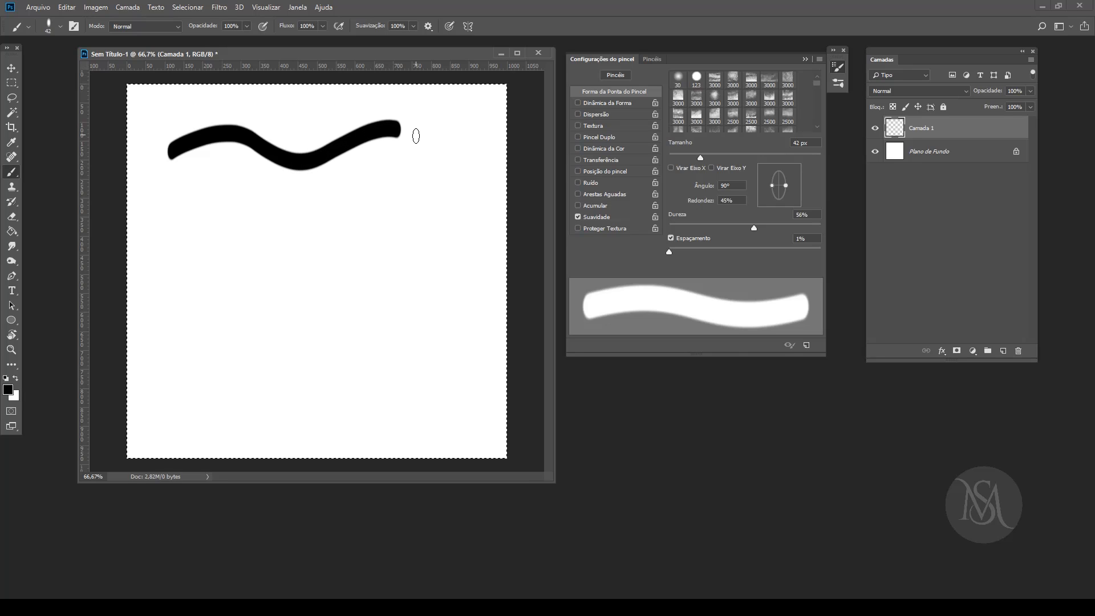
{"action": "left_click_drag", "start_coordinate": [428, 171], "coordinate": [459, 139]}
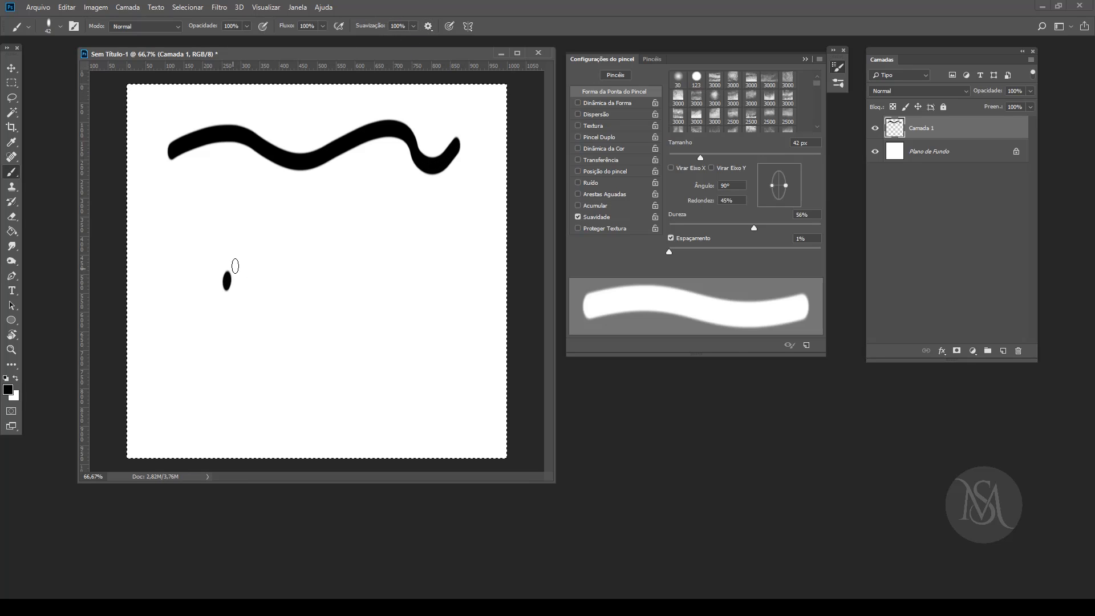
{"action": "mouse_move", "coordinate": [235, 266]}
{"action": "left_mouse_down"}
{"action": "mouse_move", "coordinate": [291, 245]}
{"action": "mouse_move", "coordinate": [302, 253]}
{"action": "mouse_move", "coordinate": [293, 282]}
{"action": "mouse_move", "coordinate": [271, 275]}
{"action": "left_mouse_up"}
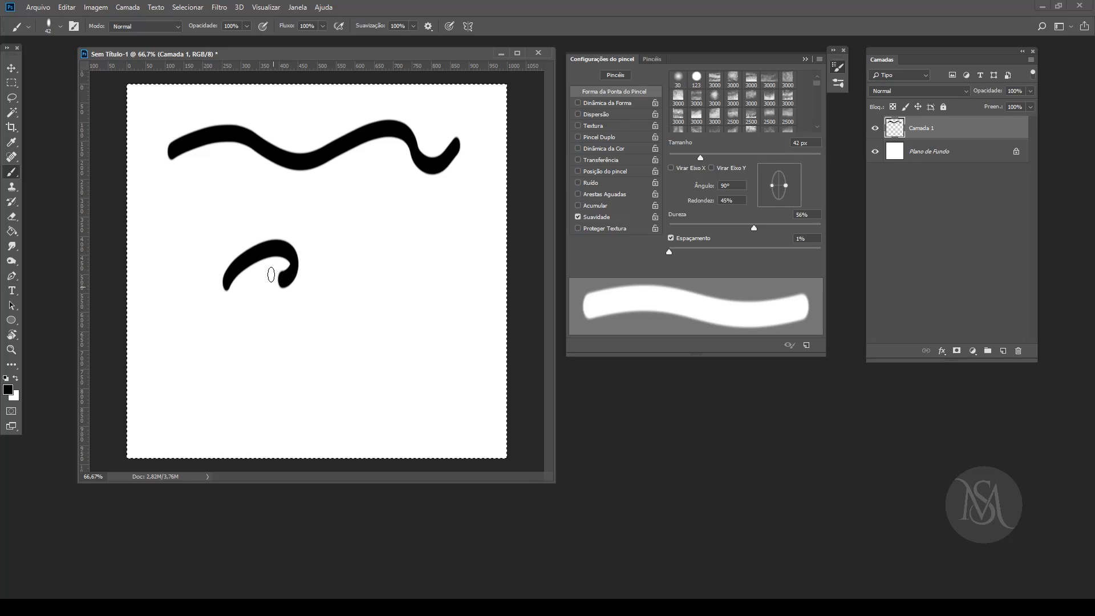
{"action": "mouse_move", "coordinate": [317, 234]}
{"action": "left_mouse_down"}
{"action": "mouse_move", "coordinate": [348, 211]}
{"action": "mouse_move", "coordinate": [340, 200]}
{"action": "mouse_move", "coordinate": [323, 207]}
{"action": "mouse_move", "coordinate": [326, 239]}
{"action": "mouse_move", "coordinate": [377, 278]}
{"action": "mouse_move", "coordinate": [376, 305]}
{"action": "mouse_move", "coordinate": [342, 308]}
{"action": "mouse_move", "coordinate": [343, 277]}
{"action": "mouse_move", "coordinate": [404, 208]}
{"action": "mouse_move", "coordinate": [383, 199]}
{"action": "mouse_move", "coordinate": [373, 210]}
{"action": "mouse_move", "coordinate": [380, 231]}
{"action": "left_mouse_up"}
{"action": "mouse_move", "coordinate": [416, 269]}
{"action": "left_mouse_down"}
{"action": "mouse_move", "coordinate": [410, 307]}
{"action": "mouse_move", "coordinate": [391, 299]}
{"action": "mouse_move", "coordinate": [450, 200]}
{"action": "mouse_move", "coordinate": [427, 192]}
{"action": "mouse_move", "coordinate": [414, 209]}
{"action": "mouse_move", "coordinate": [465, 272]}
{"action": "mouse_move", "coordinate": [470, 295]}
{"action": "mouse_move", "coordinate": [445, 308]}
{"action": "mouse_move", "coordinate": [430, 283]}
{"action": "mouse_move", "coordinate": [457, 249]}
{"action": "left_mouse_up"}
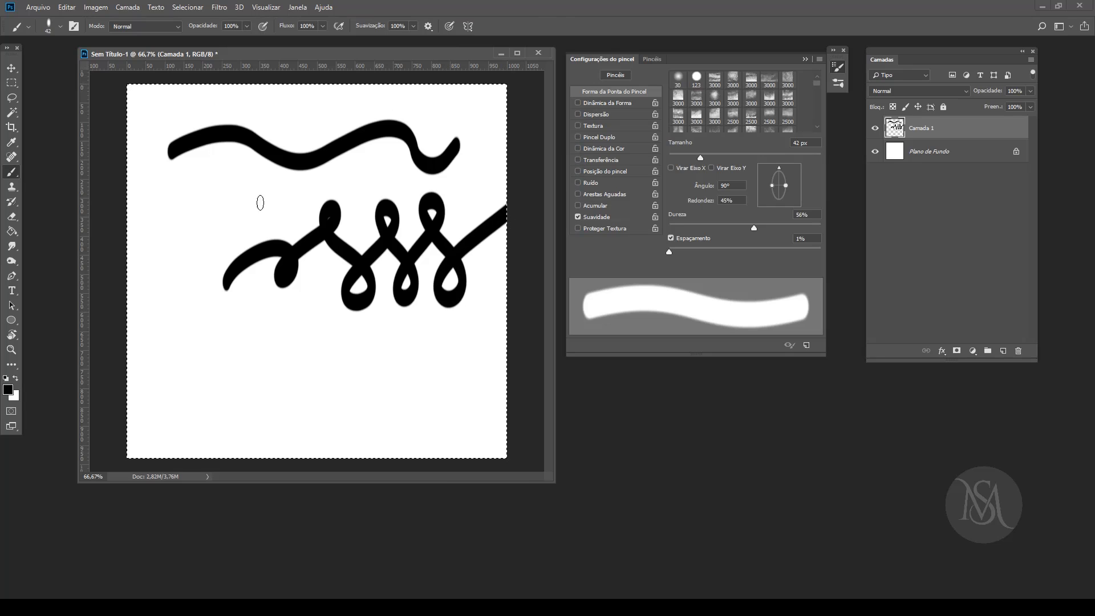
{"action": "key", "text": "Delete"}
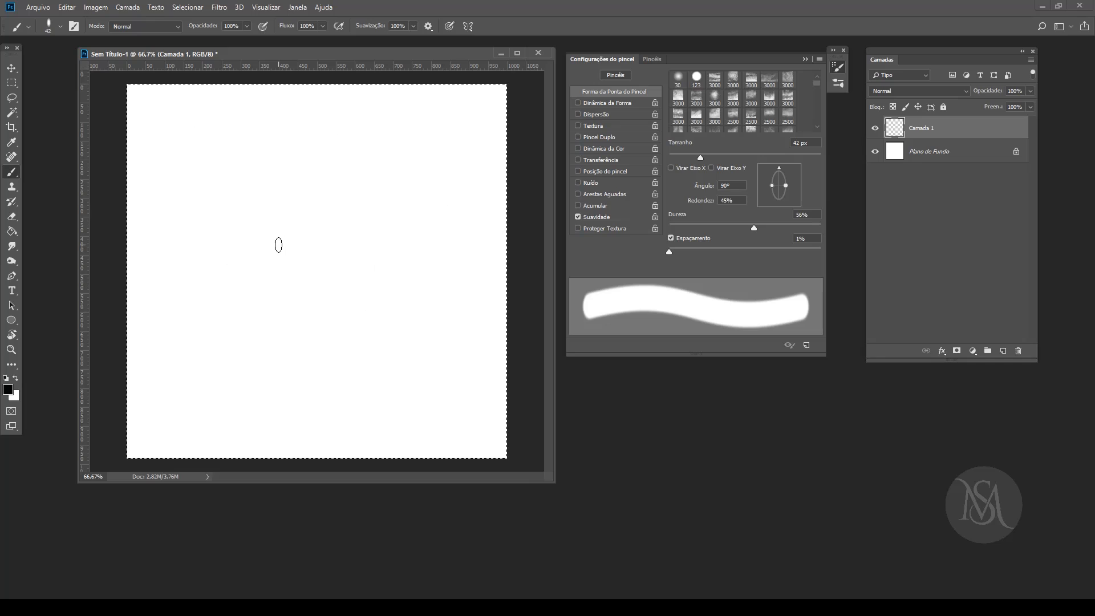
Step: Enable Modo de string puxada for smoothing, paint a looping test stroke on Camada 1 and clear it
{"action": "left_click", "coordinate": [428, 26]}
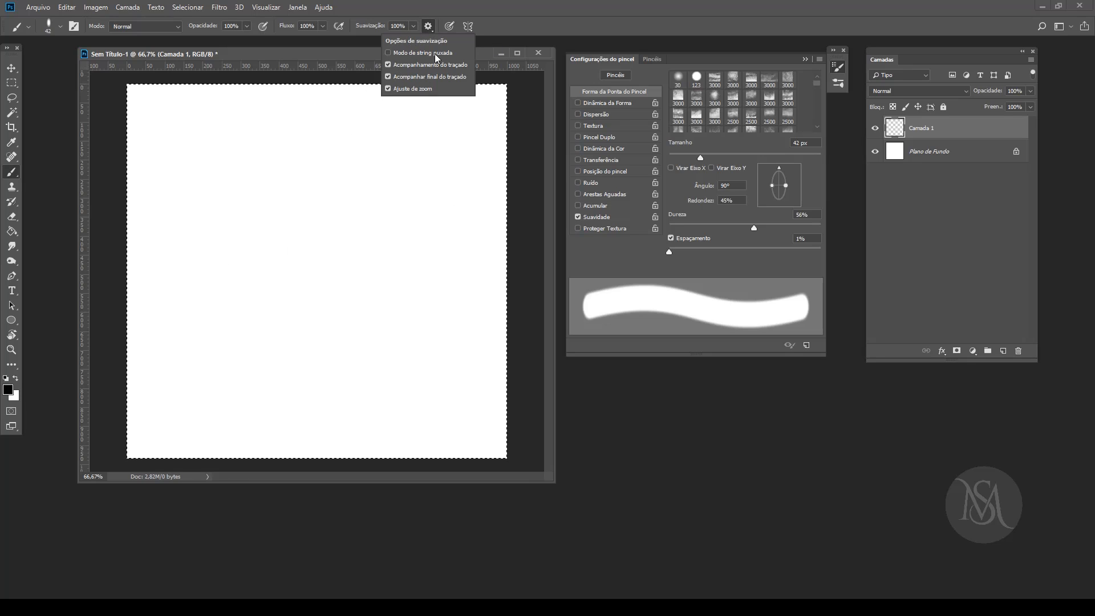
{"action": "left_click", "coordinate": [389, 53]}
{"action": "left_click", "coordinate": [181, 179]}
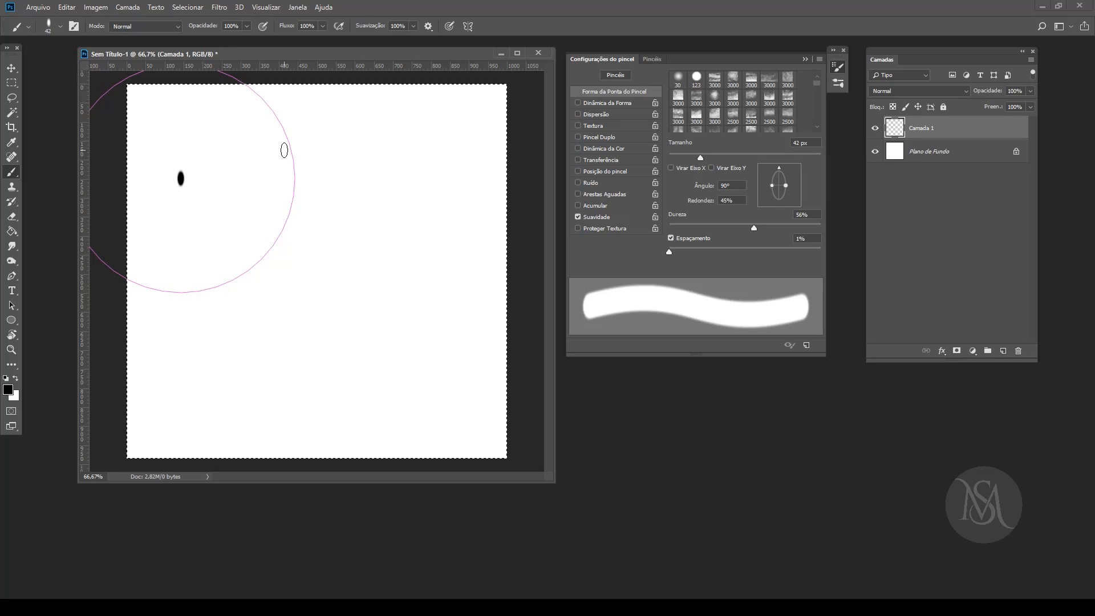
{"action": "mouse_move", "coordinate": [284, 150]}
{"action": "left_mouse_down"}
{"action": "mouse_move", "coordinate": [367, 176]}
{"action": "mouse_move", "coordinate": [391, 239]}
{"action": "mouse_move", "coordinate": [366, 276]}
{"action": "mouse_move", "coordinate": [307, 294]}
{"action": "mouse_move", "coordinate": [318, 315]}
{"action": "mouse_move", "coordinate": [306, 325]}
{"action": "mouse_move", "coordinate": [242, 354]}
{"action": "mouse_move", "coordinate": [205, 335]}
{"action": "mouse_move", "coordinate": [156, 257]}
{"action": "mouse_move", "coordinate": [163, 220]}
{"action": "mouse_move", "coordinate": [199, 178]}
{"action": "mouse_move", "coordinate": [298, 125]}
{"action": "mouse_move", "coordinate": [419, 95]}
{"action": "mouse_move", "coordinate": [447, 116]}
{"action": "mouse_move", "coordinate": [450, 150]}
{"action": "mouse_move", "coordinate": [434, 244]}
{"action": "mouse_move", "coordinate": [397, 318]}
{"action": "mouse_move", "coordinate": [364, 348]}
{"action": "mouse_move", "coordinate": [292, 333]}
{"action": "left_mouse_up"}
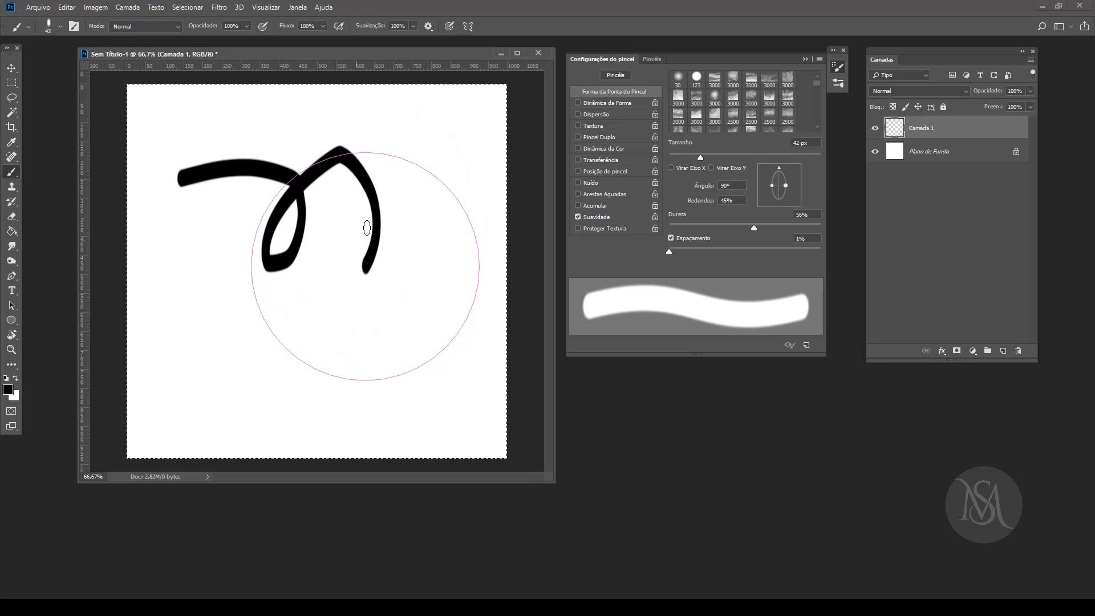
{"action": "mouse_move", "coordinate": [367, 228]}
{"action": "left_mouse_down"}
{"action": "mouse_move", "coordinate": [411, 152]}
{"action": "mouse_move", "coordinate": [470, 108]}
{"action": "mouse_move", "coordinate": [505, 98]}
{"action": "left_mouse_up"}
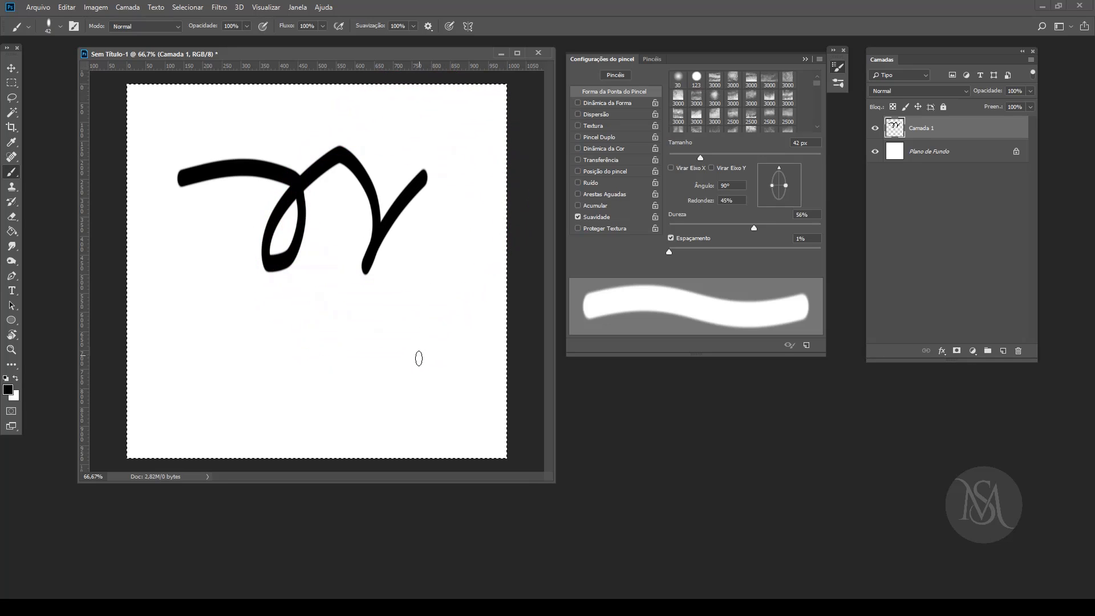
{"action": "key", "text": "Delete"}
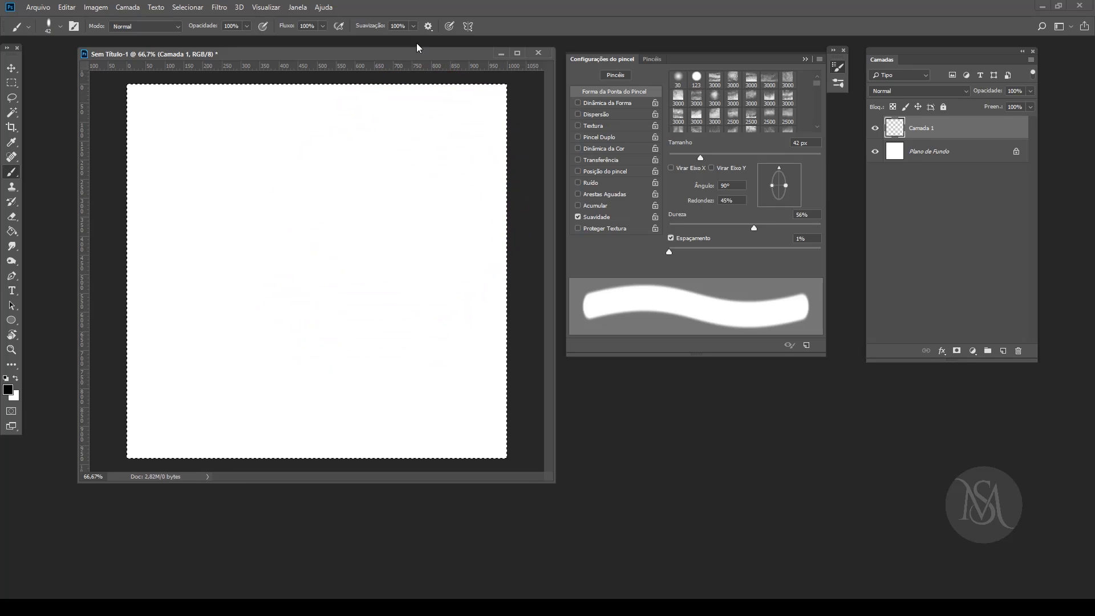
Step: Disable Modo de string puxada, paint a chain of loops across the middle of the canvas and clear it
{"action": "left_click", "coordinate": [428, 26]}
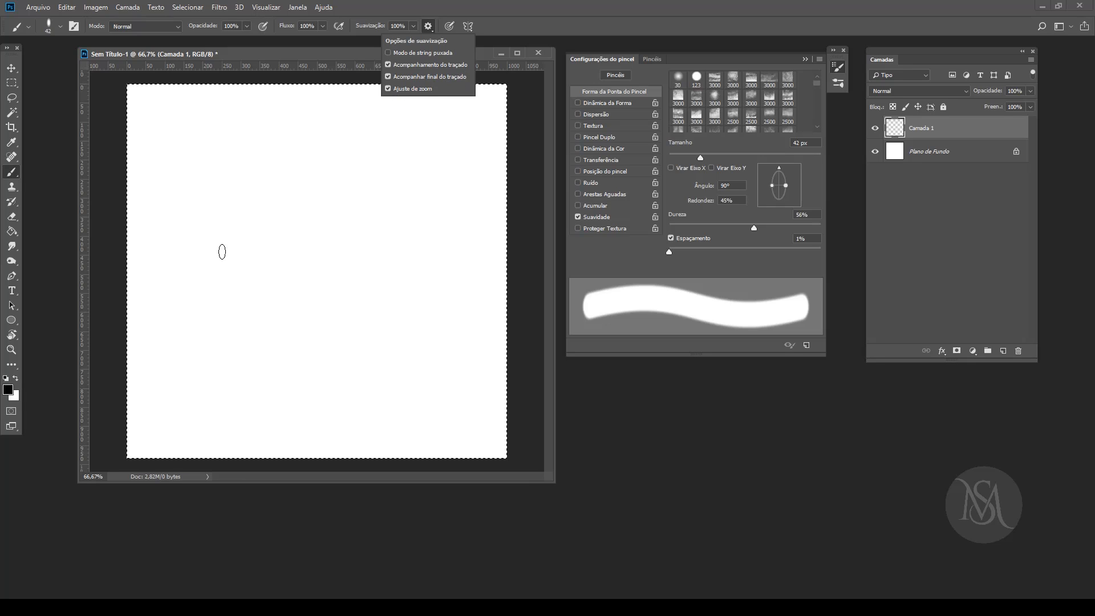
{"action": "mouse_move", "coordinate": [173, 207]}
{"action": "left_mouse_down"}
{"action": "mouse_move", "coordinate": [218, 266]}
{"action": "mouse_move", "coordinate": [216, 282]}
{"action": "mouse_move", "coordinate": [191, 298]}
{"action": "mouse_move", "coordinate": [171, 290]}
{"action": "mouse_move", "coordinate": [181, 261]}
{"action": "mouse_move", "coordinate": [263, 203]}
{"action": "mouse_move", "coordinate": [225, 203]}
{"action": "mouse_move", "coordinate": [218, 223]}
{"action": "mouse_move", "coordinate": [279, 280]}
{"action": "mouse_move", "coordinate": [249, 302]}
{"action": "mouse_move", "coordinate": [245, 268]}
{"action": "mouse_move", "coordinate": [319, 207]}
{"action": "mouse_move", "coordinate": [301, 196]}
{"action": "mouse_move", "coordinate": [272, 207]}
{"action": "mouse_move", "coordinate": [287, 238]}
{"action": "mouse_move", "coordinate": [334, 271]}
{"action": "mouse_move", "coordinate": [326, 298]}
{"action": "mouse_move", "coordinate": [295, 289]}
{"action": "mouse_move", "coordinate": [374, 211]}
{"action": "mouse_move", "coordinate": [356, 194]}
{"action": "mouse_move", "coordinate": [336, 212]}
{"action": "mouse_move", "coordinate": [342, 245]}
{"action": "mouse_move", "coordinate": [390, 294]}
{"action": "mouse_move", "coordinate": [353, 305]}
{"action": "mouse_move", "coordinate": [358, 266]}
{"action": "mouse_move", "coordinate": [424, 195]}
{"action": "mouse_move", "coordinate": [389, 196]}
{"action": "mouse_move", "coordinate": [381, 230]}
{"action": "mouse_move", "coordinate": [444, 282]}
{"action": "mouse_move", "coordinate": [434, 312]}
{"action": "mouse_move", "coordinate": [402, 292]}
{"action": "mouse_move", "coordinate": [438, 240]}
{"action": "mouse_move", "coordinate": [477, 212]}
{"action": "mouse_move", "coordinate": [474, 185]}
{"action": "mouse_move", "coordinate": [442, 196]}
{"action": "mouse_move", "coordinate": [448, 237]}
{"action": "mouse_move", "coordinate": [503, 294]}
{"action": "mouse_move", "coordinate": [464, 344]}
{"action": "left_mouse_up"}
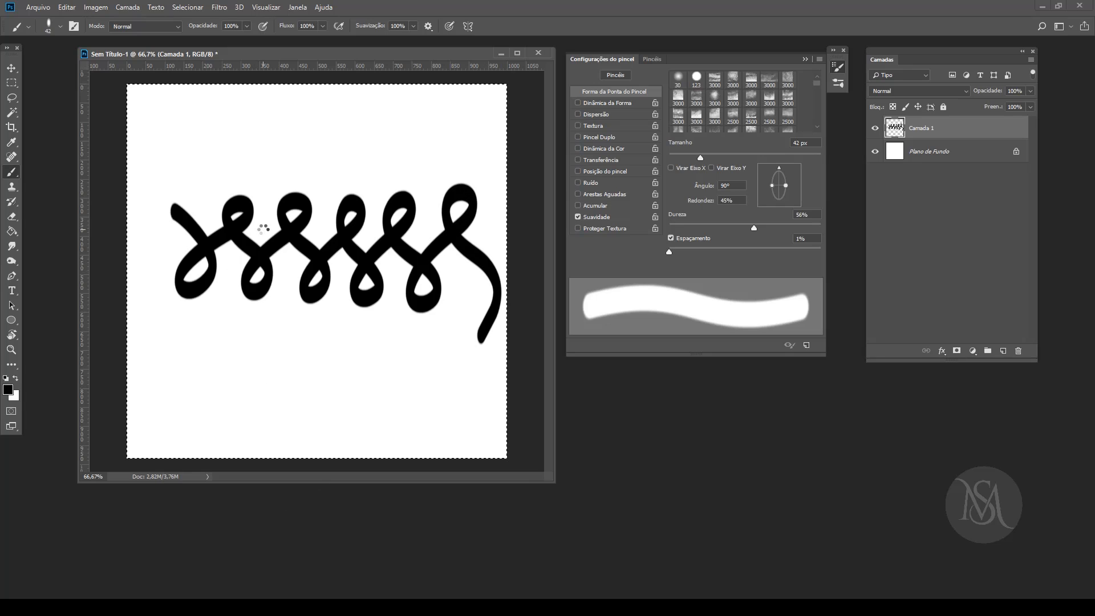
{"action": "key", "text": "Delete"}
Step: Set the brush smoothing to 0% and paint a chain of loops across the middle of the canvas
{"action": "left_click", "coordinate": [413, 25]}
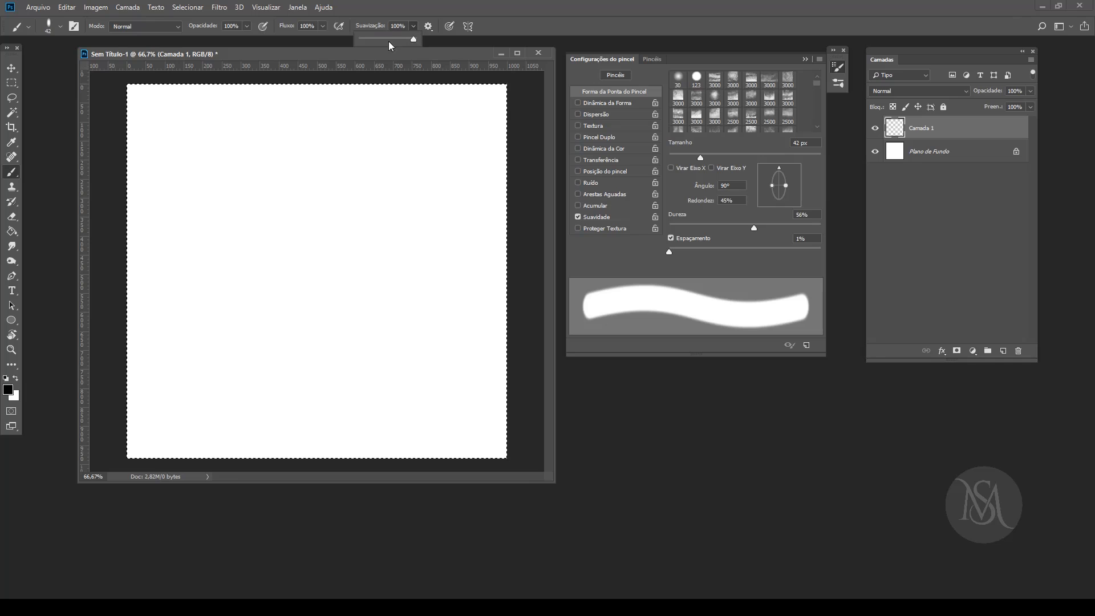
{"action": "left_click_drag", "start_coordinate": [388, 40], "coordinate": [362, 38]}
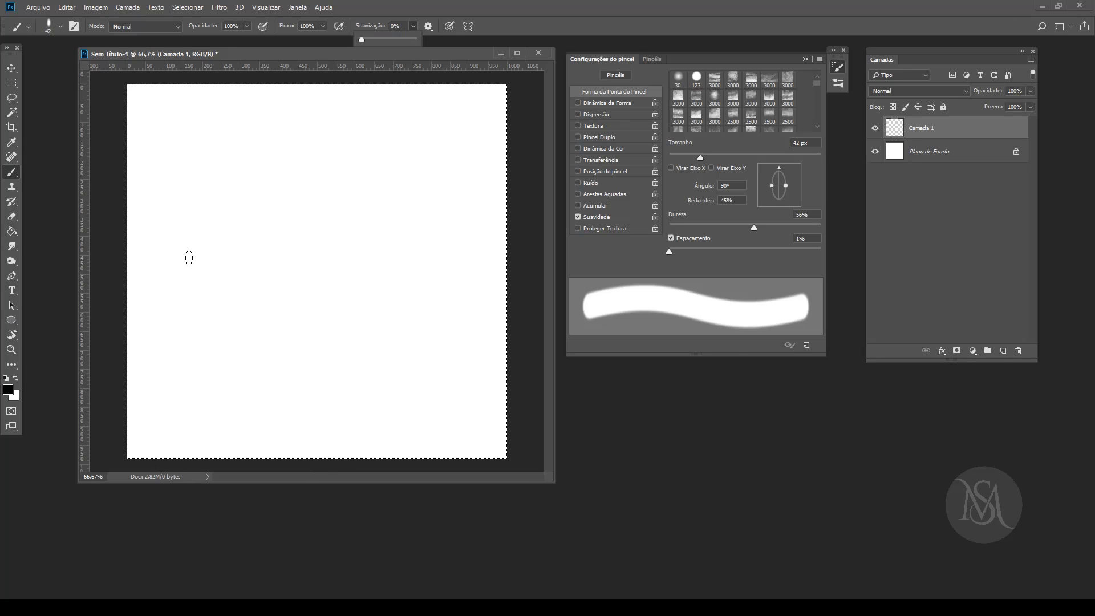
{"action": "mouse_move", "coordinate": [163, 208]}
{"action": "left_mouse_down"}
{"action": "mouse_move", "coordinate": [209, 270]}
{"action": "mouse_move", "coordinate": [214, 301]}
{"action": "mouse_move", "coordinate": [178, 311]}
{"action": "mouse_move", "coordinate": [164, 268]}
{"action": "mouse_move", "coordinate": [261, 202]}
{"action": "mouse_move", "coordinate": [240, 197]}
{"action": "mouse_move", "coordinate": [224, 229]}
{"action": "mouse_move", "coordinate": [286, 290]}
{"action": "mouse_move", "coordinate": [246, 288]}
{"action": "mouse_move", "coordinate": [320, 206]}
{"action": "mouse_move", "coordinate": [283, 208]}
{"action": "mouse_move", "coordinate": [297, 239]}
{"action": "mouse_move", "coordinate": [342, 271]}
{"action": "mouse_move", "coordinate": [325, 293]}
{"action": "mouse_move", "coordinate": [381, 206]}
{"action": "mouse_move", "coordinate": [351, 209]}
{"action": "mouse_move", "coordinate": [411, 280]}
{"action": "mouse_move", "coordinate": [375, 281]}
{"action": "mouse_move", "coordinate": [428, 198]}
{"action": "mouse_move", "coordinate": [419, 234]}
{"action": "mouse_move", "coordinate": [460, 264]}
{"action": "mouse_move", "coordinate": [448, 291]}
{"action": "mouse_move", "coordinate": [464, 242]}
{"action": "mouse_move", "coordinate": [516, 199]}
{"action": "left_mouse_up"}
Step: Set the brush smoothing to 100% and paint a second chain of loops beneath the first one for comparison
{"action": "left_click", "coordinate": [427, 26]}
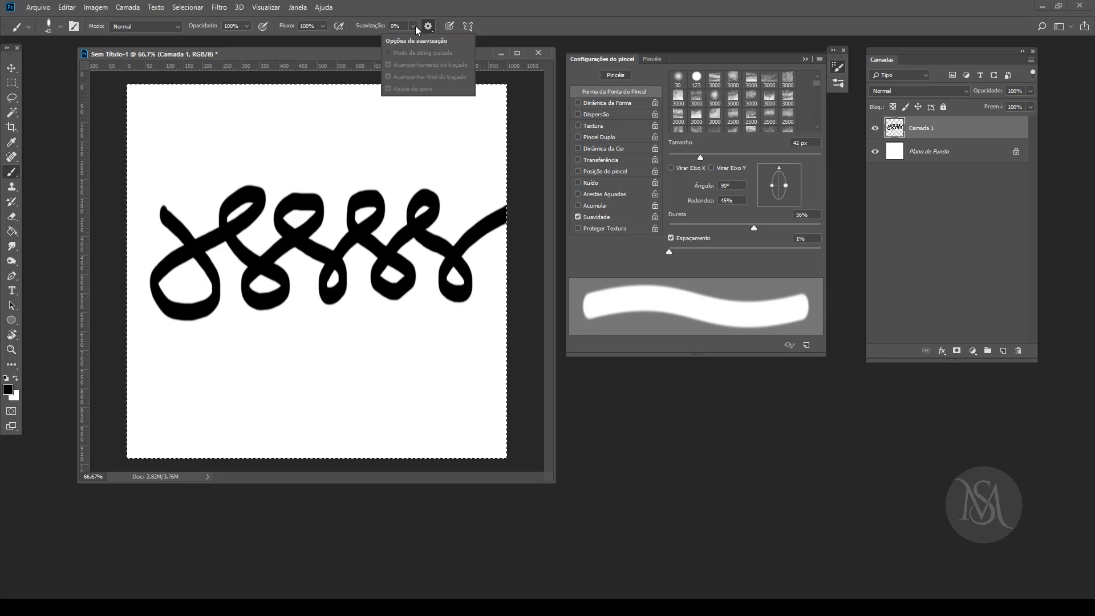
{"action": "left_click", "coordinate": [413, 27]}
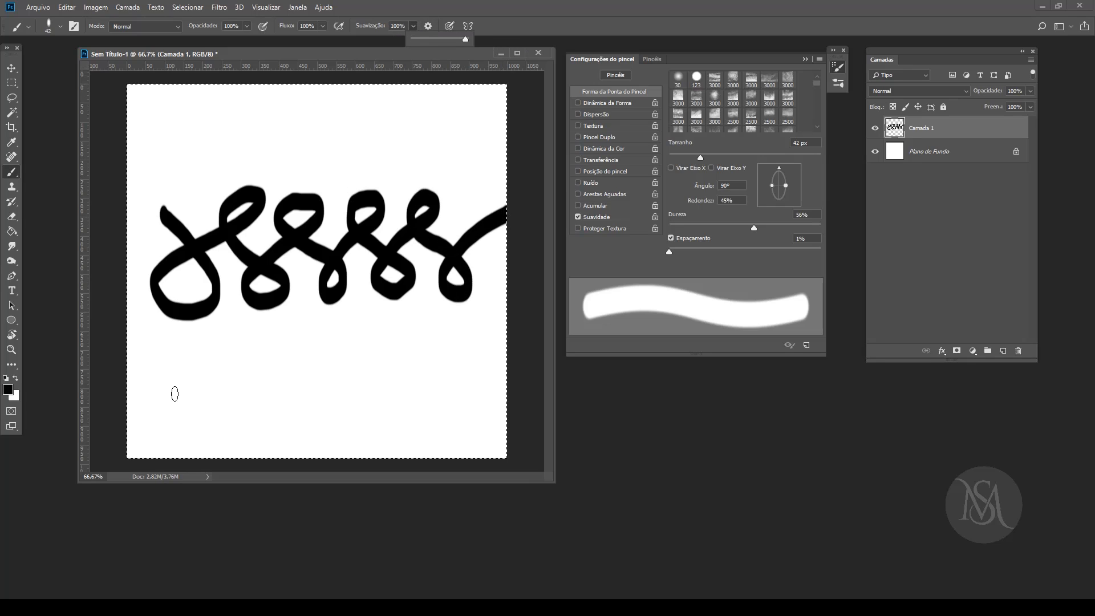
{"action": "left_click", "coordinate": [168, 340]}
{"action": "mouse_move", "coordinate": [169, 339]}
{"action": "left_mouse_down"}
{"action": "mouse_move", "coordinate": [209, 399]}
{"action": "mouse_move", "coordinate": [198, 420]}
{"action": "mouse_move", "coordinate": [159, 417]}
{"action": "mouse_move", "coordinate": [175, 388]}
{"action": "mouse_move", "coordinate": [245, 343]}
{"action": "mouse_move", "coordinate": [245, 324]}
{"action": "mouse_move", "coordinate": [223, 326]}
{"action": "mouse_move", "coordinate": [217, 353]}
{"action": "mouse_move", "coordinate": [276, 393]}
{"action": "mouse_move", "coordinate": [277, 417]}
{"action": "mouse_move", "coordinate": [243, 417]}
{"action": "mouse_move", "coordinate": [254, 378]}
{"action": "mouse_move", "coordinate": [301, 350]}
{"action": "mouse_move", "coordinate": [310, 318]}
{"action": "left_mouse_up"}
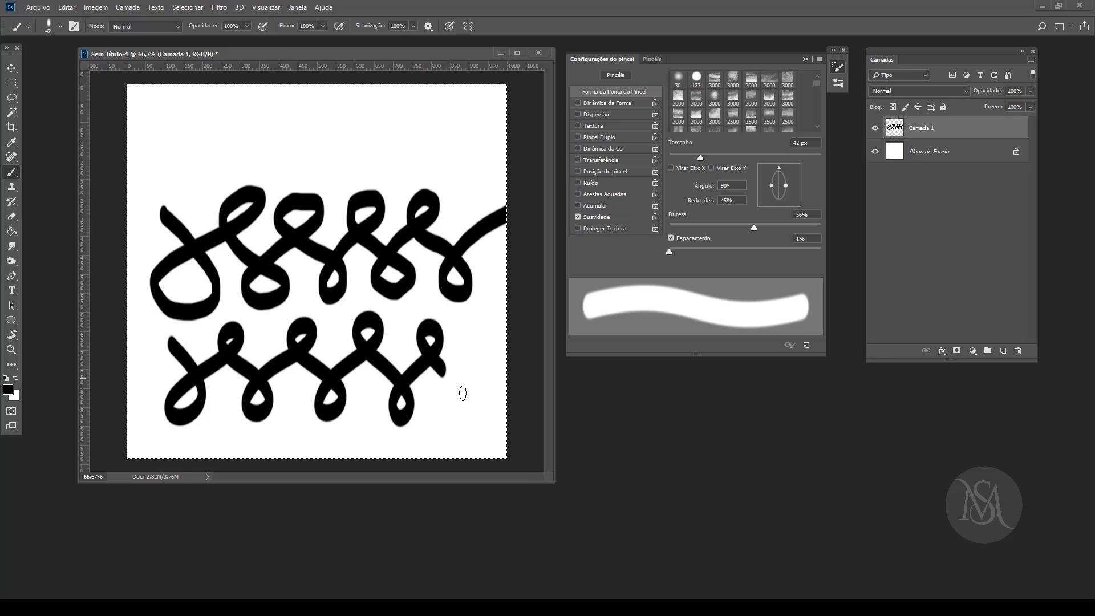
{"action": "left_click_drag", "start_coordinate": [472, 344], "coordinate": [507, 318]}
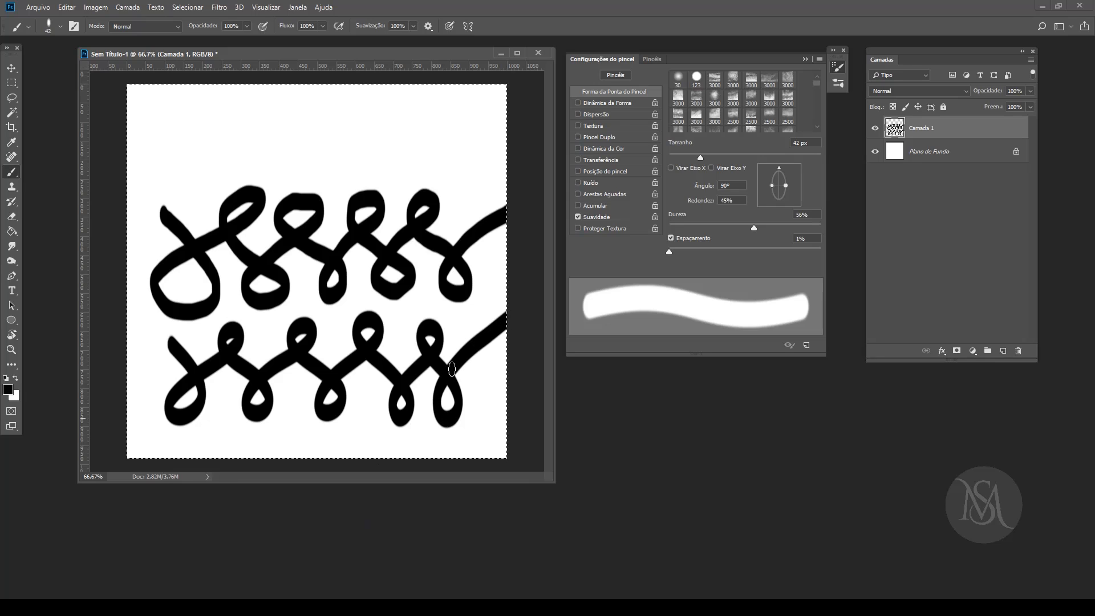
Step: Review the brush smoothing options and clear the two chains of loops from Camada 1
{"action": "left_click", "coordinate": [428, 26]}
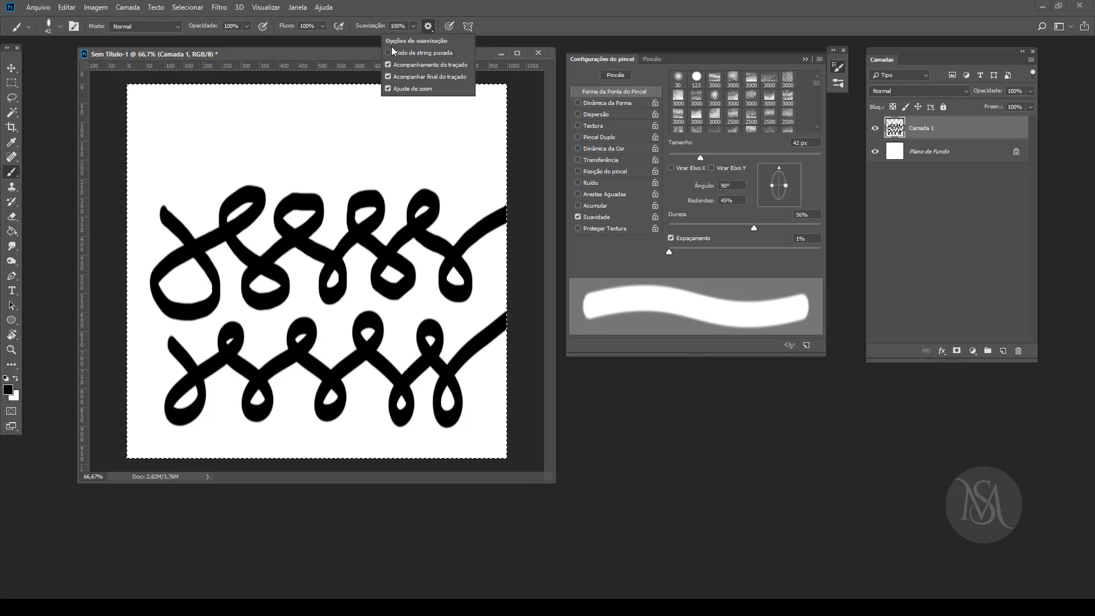
{"action": "left_click", "coordinate": [410, 3]}
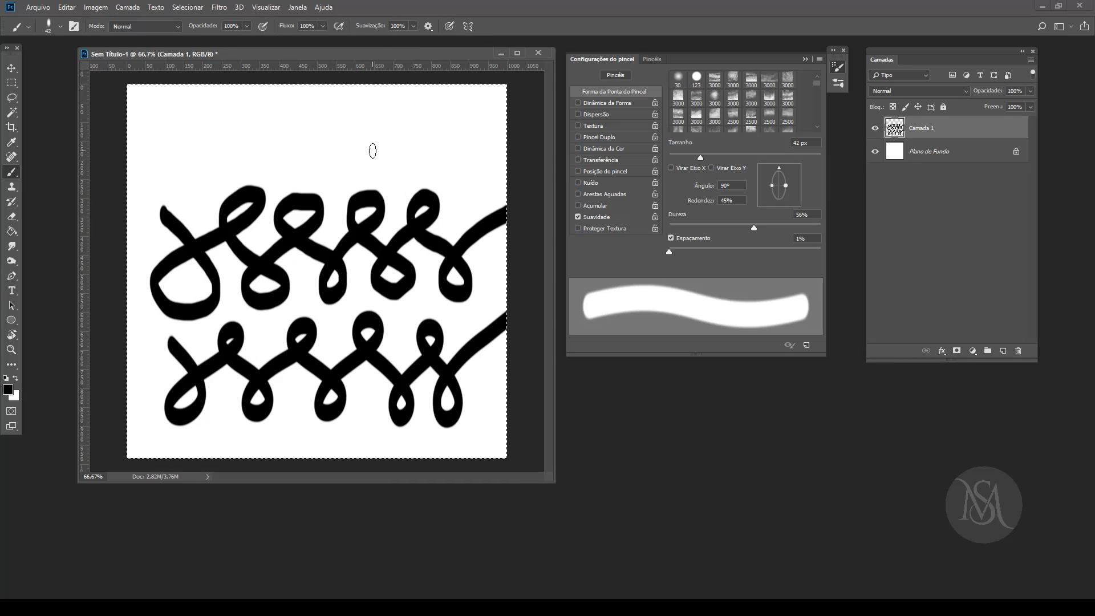
{"action": "key", "text": "Delete"}
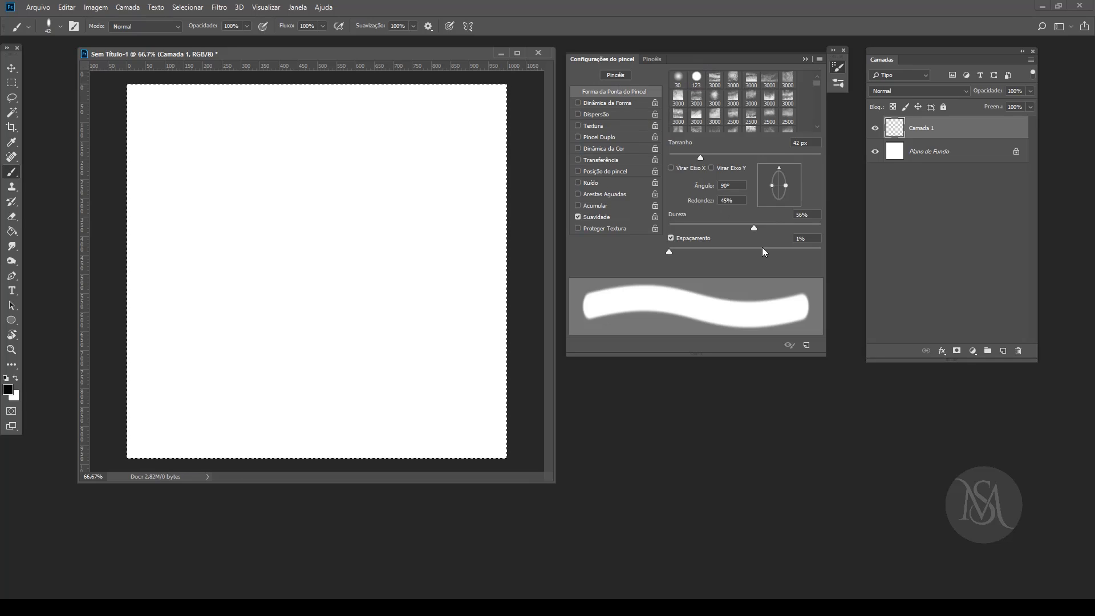
Step: Set the brush tip's roundness to 100% and spacing to 150%, and test them with a looping dotted stroke, cleared once painted
{"action": "mouse_move", "coordinate": [669, 251]}
{"action": "left_mouse_down"}
{"action": "mouse_move", "coordinate": [761, 250]}
{"action": "mouse_move", "coordinate": [669, 251]}
{"action": "left_mouse_up"}
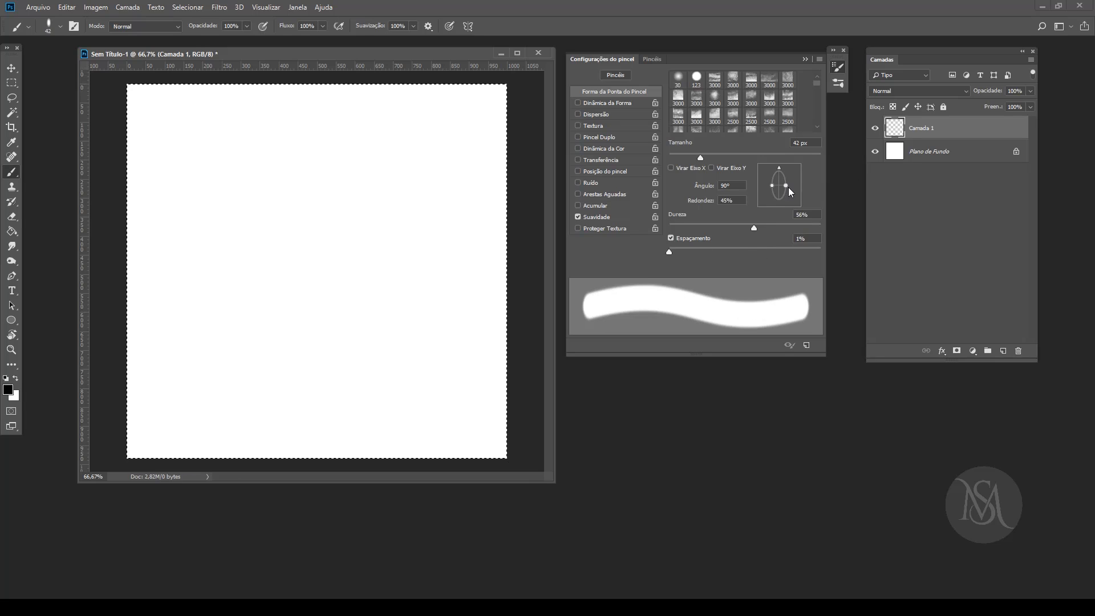
{"action": "left_click_drag", "start_coordinate": [786, 185], "coordinate": [866, 182]}
{"action": "mouse_move", "coordinate": [669, 251]}
{"action": "left_mouse_down"}
{"action": "mouse_move", "coordinate": [817, 252]}
{"action": "mouse_move", "coordinate": [764, 252]}
{"action": "left_mouse_up"}
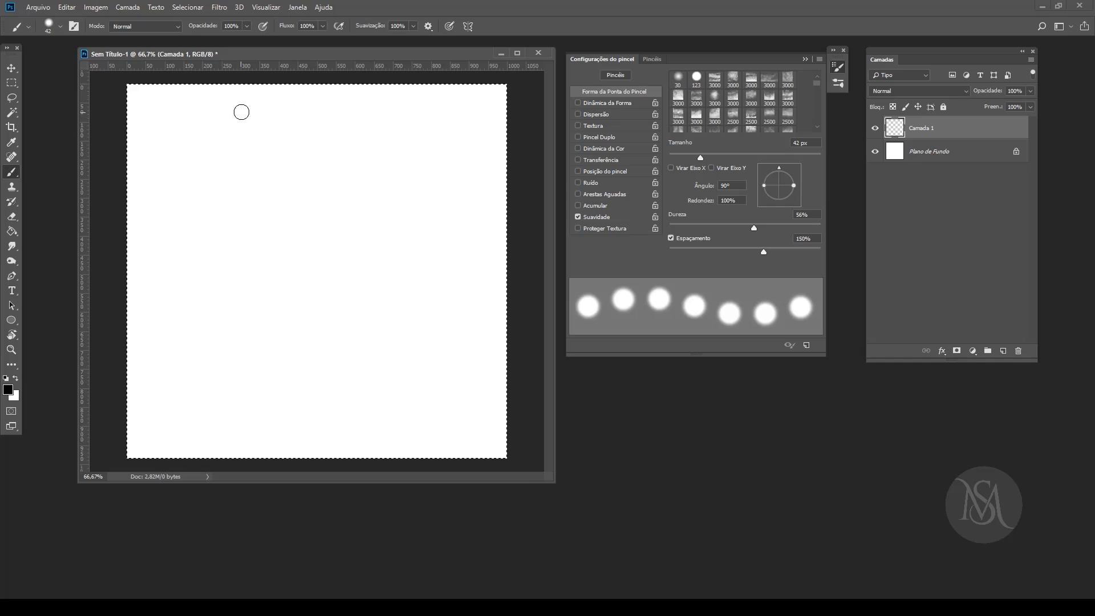
{"action": "left_click_drag", "start_coordinate": [359, 217], "coordinate": [528, 136]}
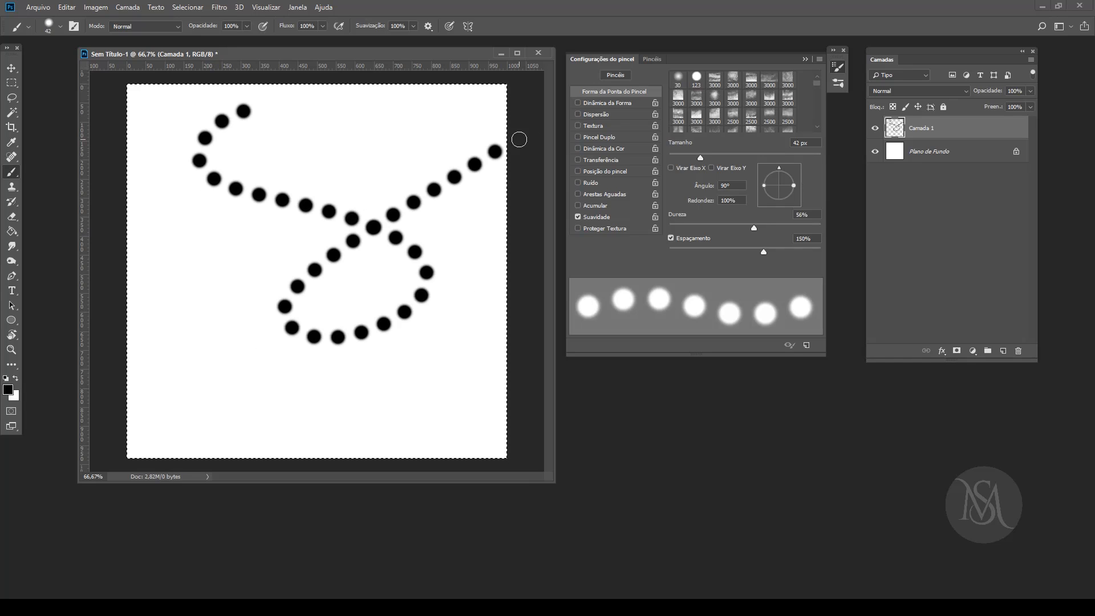
{"action": "key", "text": "Delete"}
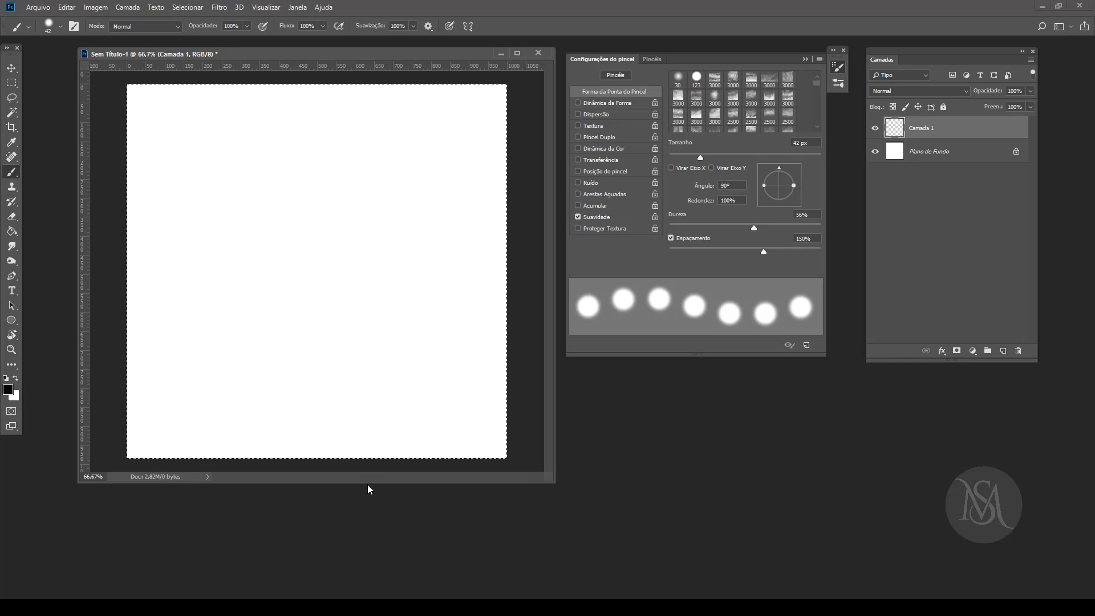
Step: Set the spacing to 1% and Tremulação do Tamanho in Dinâmica da Forma to 100%, testing with black strokes that are cleared once painted
{"action": "mouse_move", "coordinate": [763, 252]}
{"action": "left_mouse_down"}
{"action": "mouse_move", "coordinate": [637, 266]}
{"action": "mouse_move", "coordinate": [799, 258]}
{"action": "mouse_move", "coordinate": [572, 255]}
{"action": "left_mouse_up"}
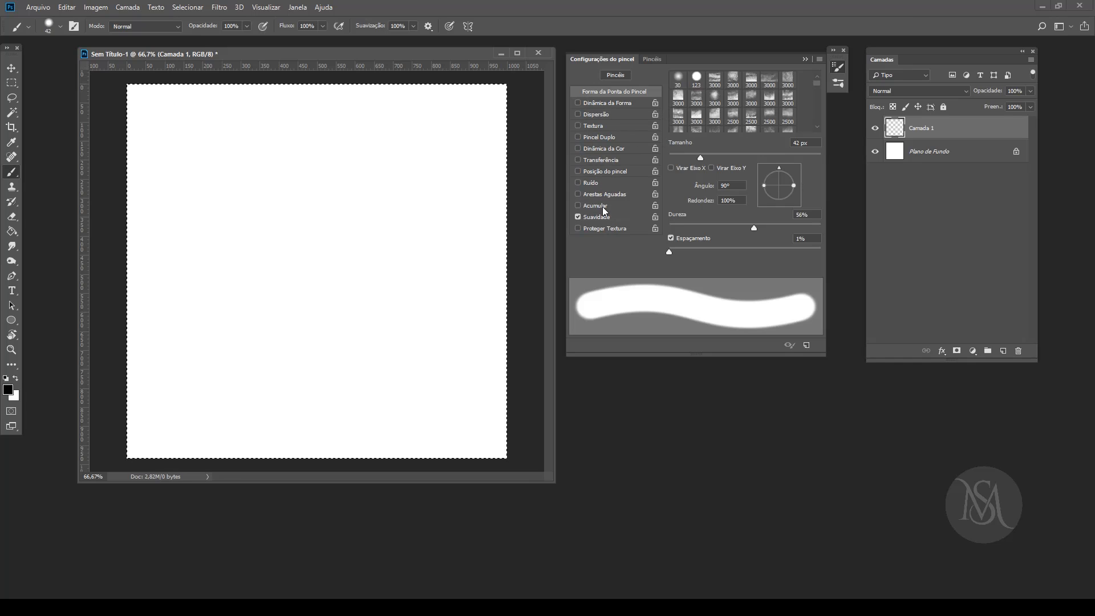
{"action": "left_click", "coordinate": [605, 103]}
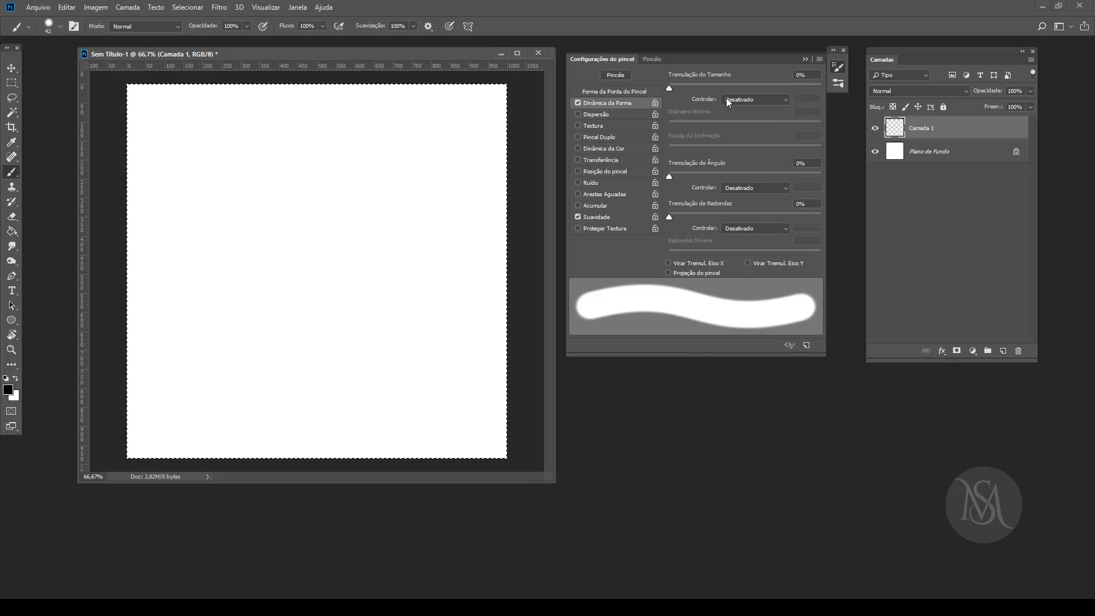
{"action": "mouse_move", "coordinate": [670, 87]}
{"action": "left_mouse_down"}
{"action": "mouse_move", "coordinate": [843, 87]}
{"action": "mouse_move", "coordinate": [806, 87]}
{"action": "mouse_move", "coordinate": [862, 102]}
{"action": "left_mouse_up"}
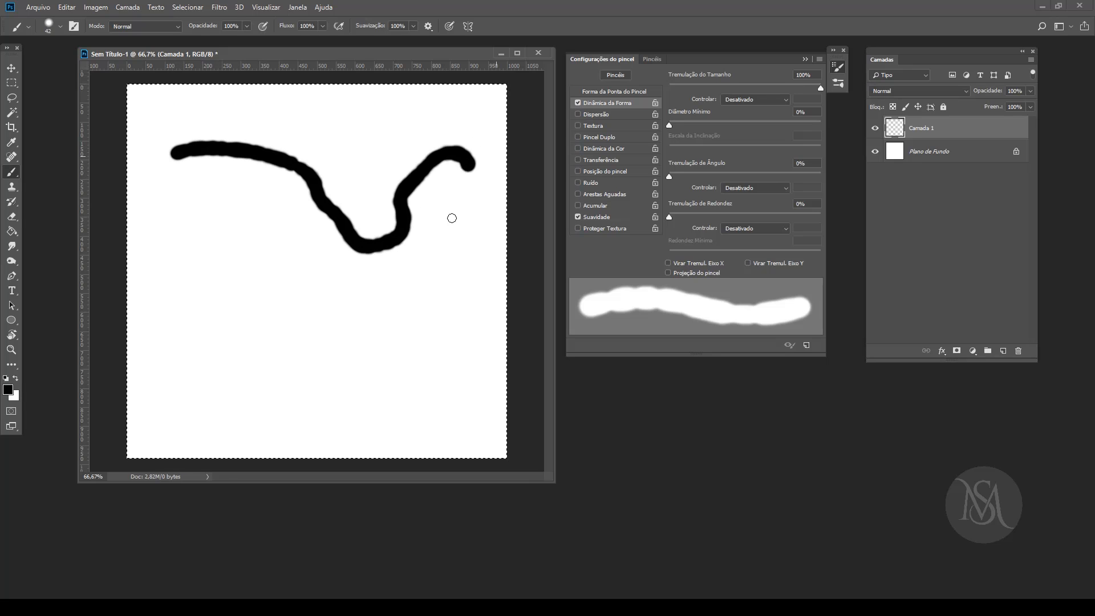
{"action": "left_click_drag", "start_coordinate": [469, 166], "coordinate": [419, 361]}
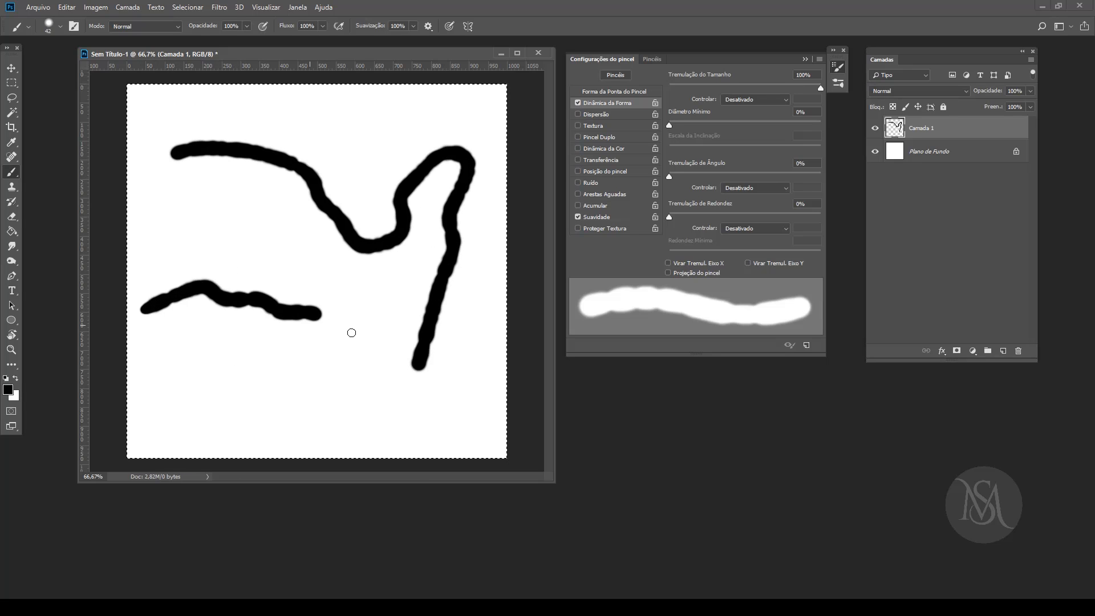
{"action": "key", "text": "Delete"}
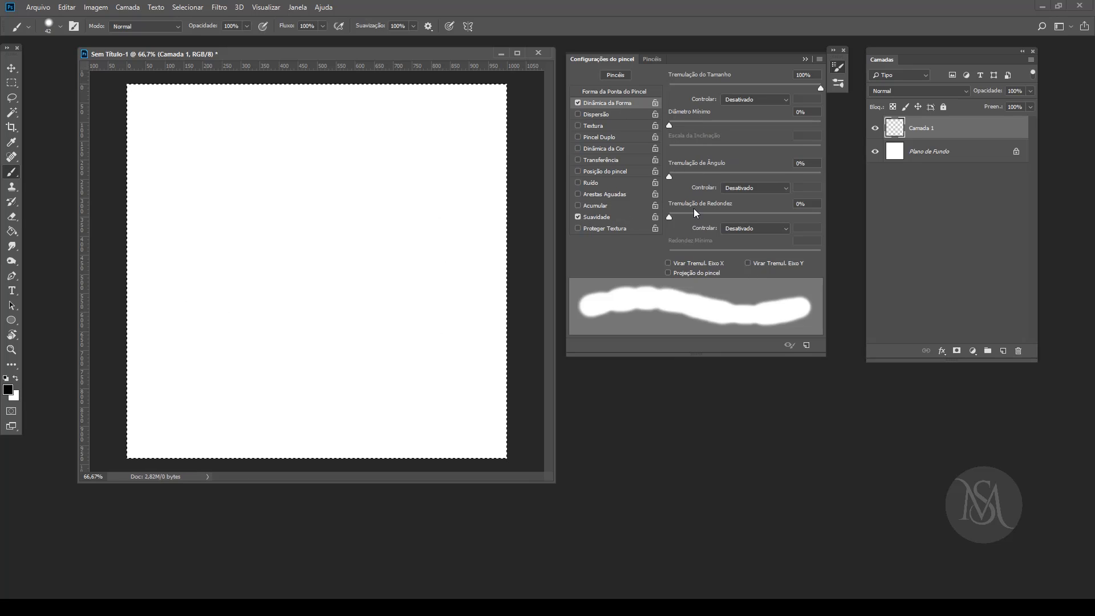
Step: Set both Tremulação de Redondez and Tremulação de Ângulo to 100%
{"action": "left_click_drag", "start_coordinate": [669, 218], "coordinate": [853, 201]}
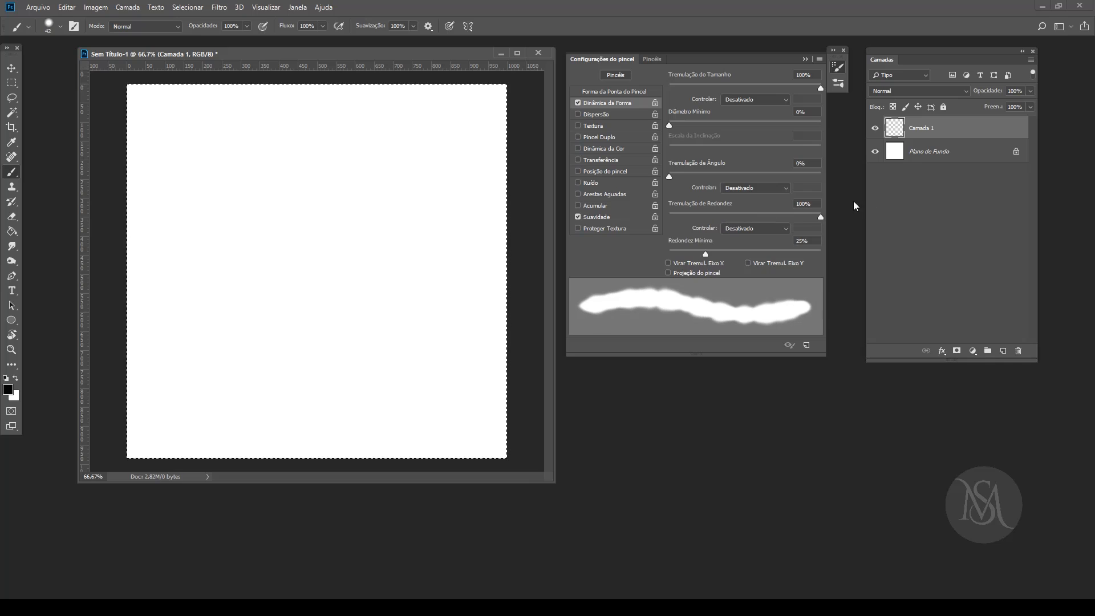
{"action": "left_click_drag", "start_coordinate": [671, 176], "coordinate": [826, 179]}
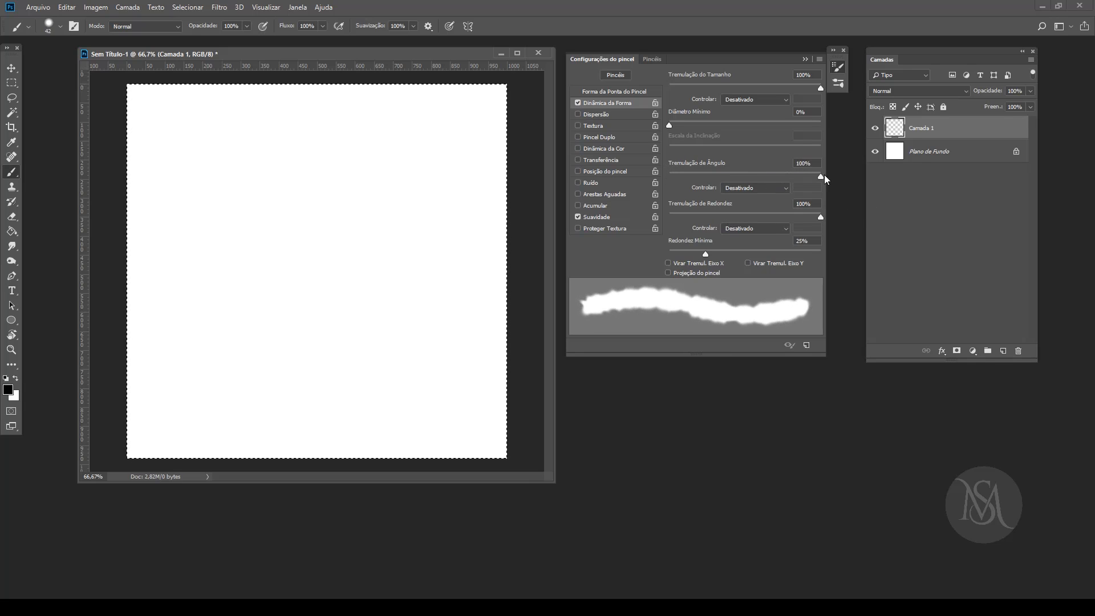
Step: Change the foreground color from black to a bright cyan blue
{"action": "left_click", "coordinate": [8, 389]}
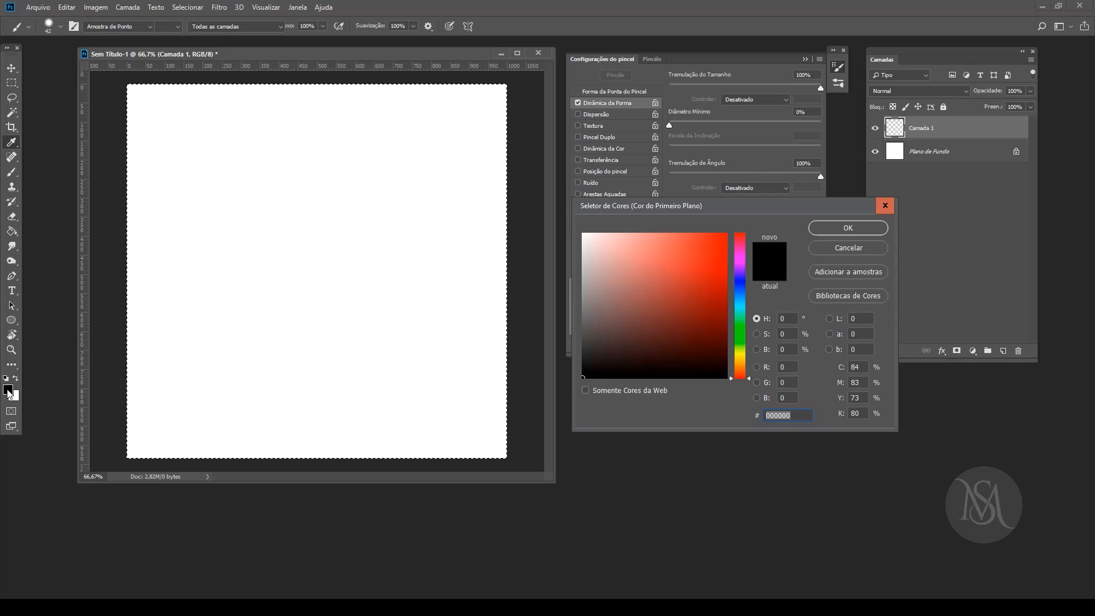
{"action": "mouse_move", "coordinate": [691, 286]}
{"action": "left_mouse_down"}
{"action": "mouse_move", "coordinate": [718, 271]}
{"action": "mouse_move", "coordinate": [711, 251]}
{"action": "mouse_move", "coordinate": [723, 244]}
{"action": "left_mouse_up"}
{"action": "mouse_move", "coordinate": [740, 327]}
{"action": "left_mouse_down"}
{"action": "mouse_move", "coordinate": [743, 296]}
{"action": "mouse_move", "coordinate": [740, 307]}
{"action": "left_mouse_up"}
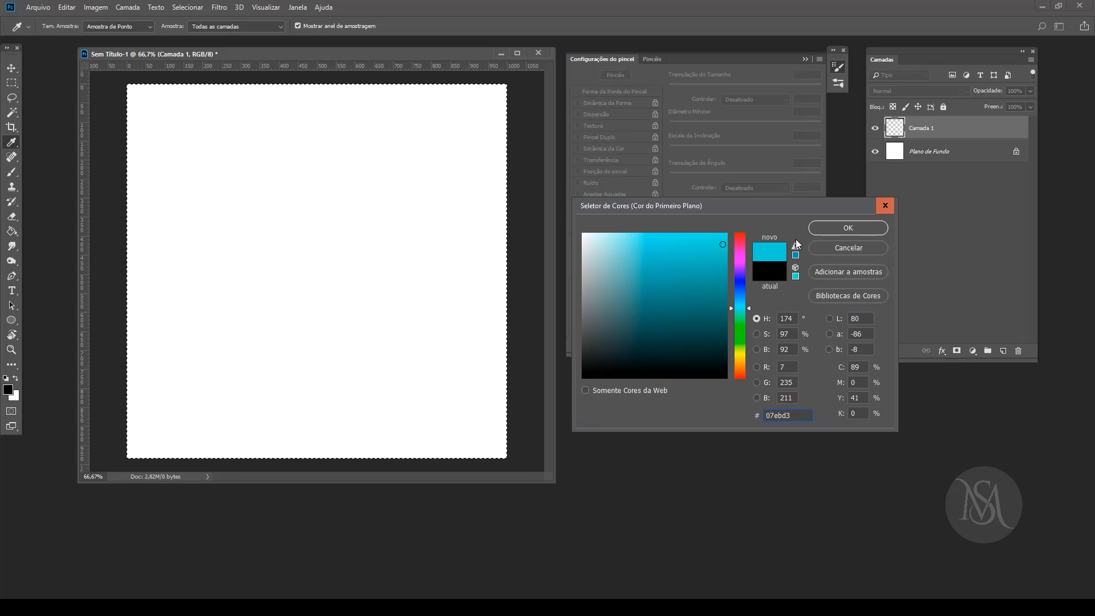
{"action": "key", "text": "Return"}
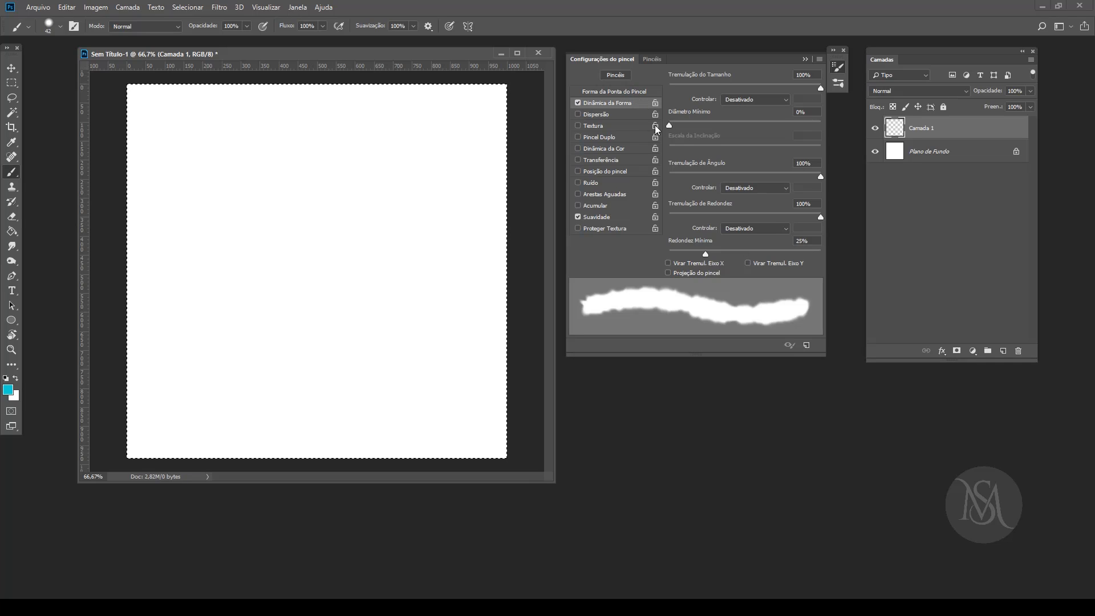
Step: Set the brush size to 87 px and paint thick wavy test strokes across the upper and lower parts of the canvas
{"action": "left_click", "coordinate": [626, 92]}
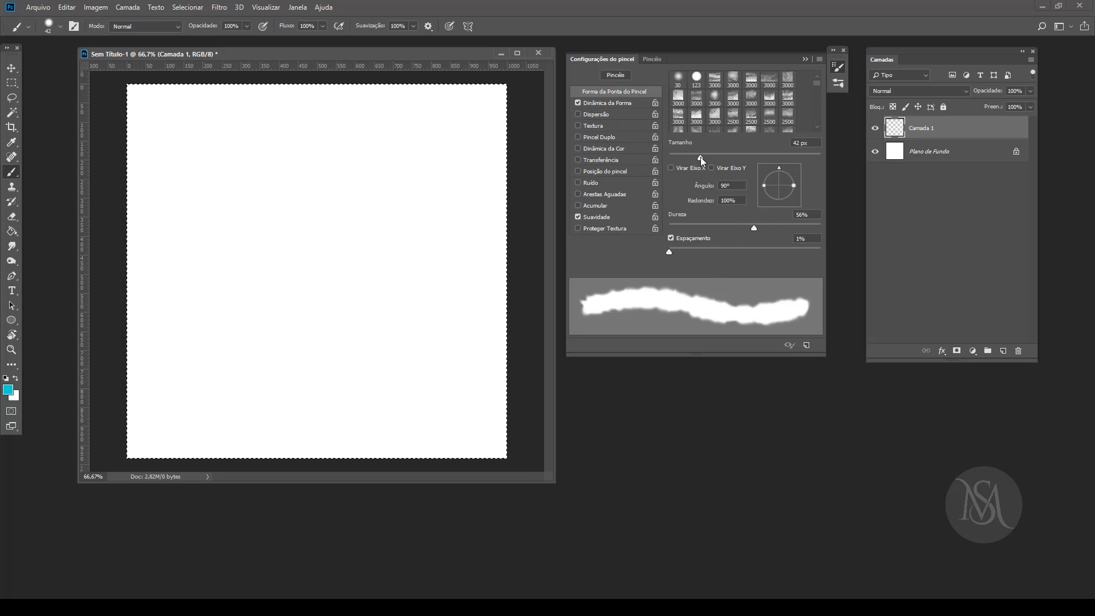
{"action": "left_click_drag", "start_coordinate": [700, 157], "coordinate": [734, 157]}
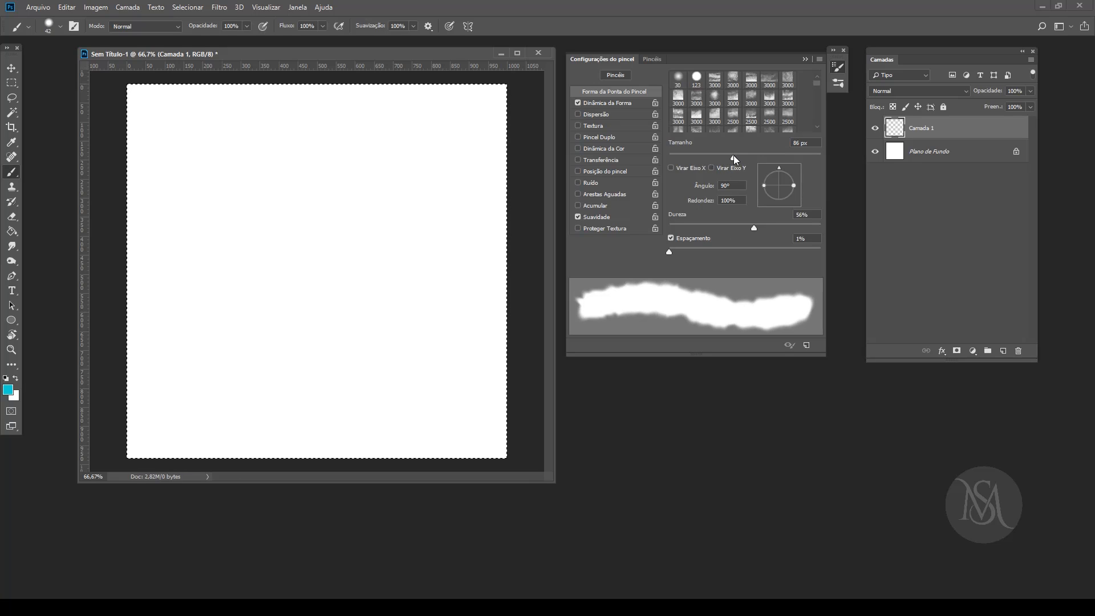
{"action": "left_click", "coordinate": [618, 102]}
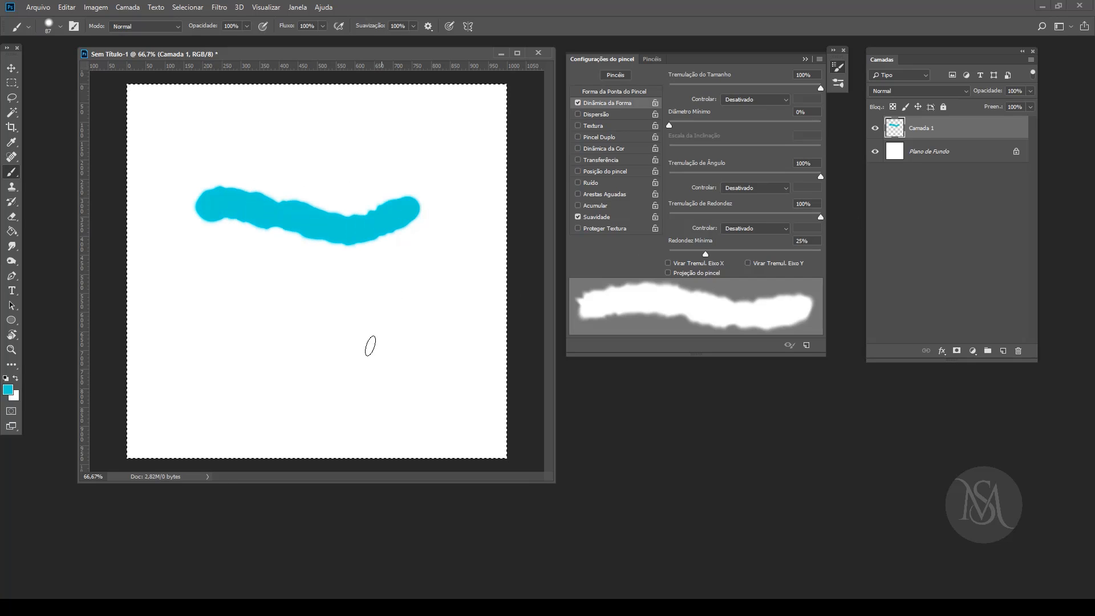
{"action": "left_click", "coordinate": [172, 387]}
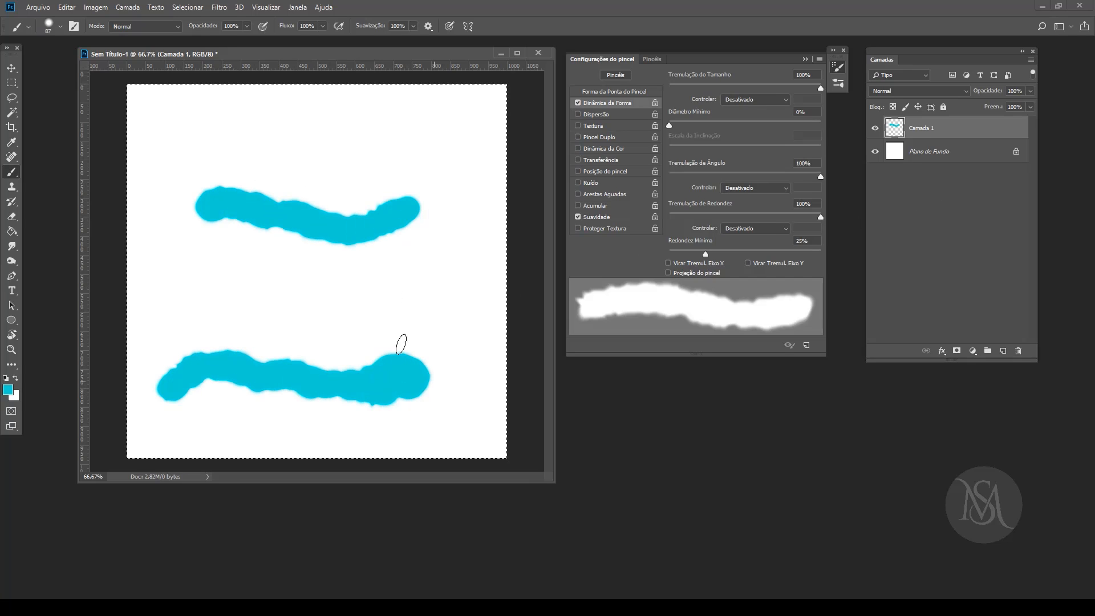
{"action": "left_click_drag", "start_coordinate": [192, 356], "coordinate": [251, 345]}
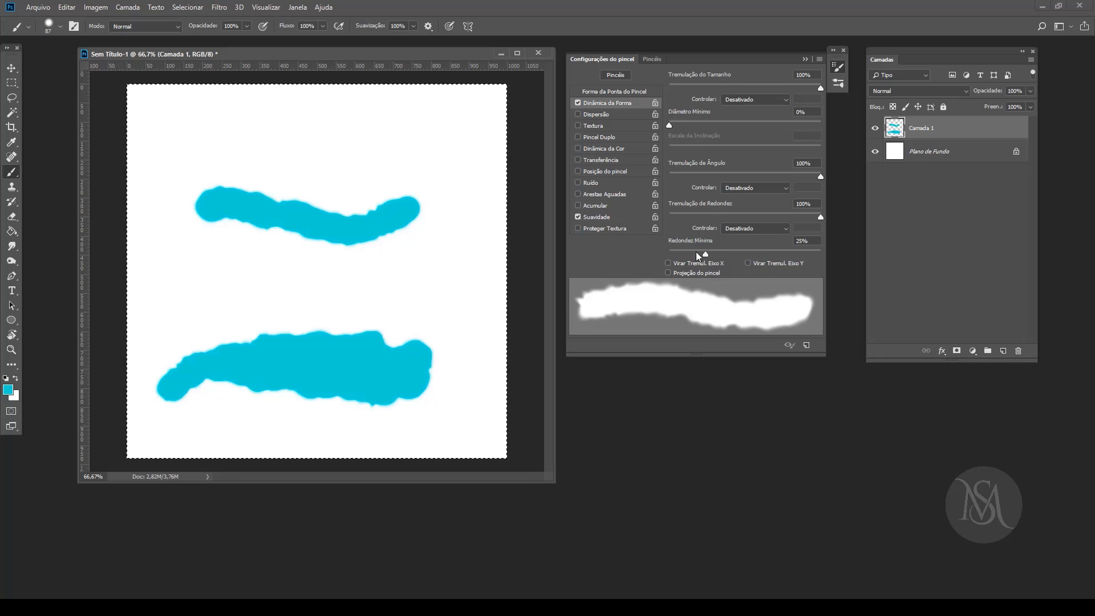
Step: Set Redondez Mínima to 1% and paint a short stroke at the canvas's upper middle and a zigzag near its right edge
{"action": "mouse_move", "coordinate": [720, 251]}
{"action": "left_mouse_down"}
{"action": "mouse_move", "coordinate": [813, 245]}
{"action": "mouse_move", "coordinate": [662, 248]}
{"action": "left_mouse_up"}
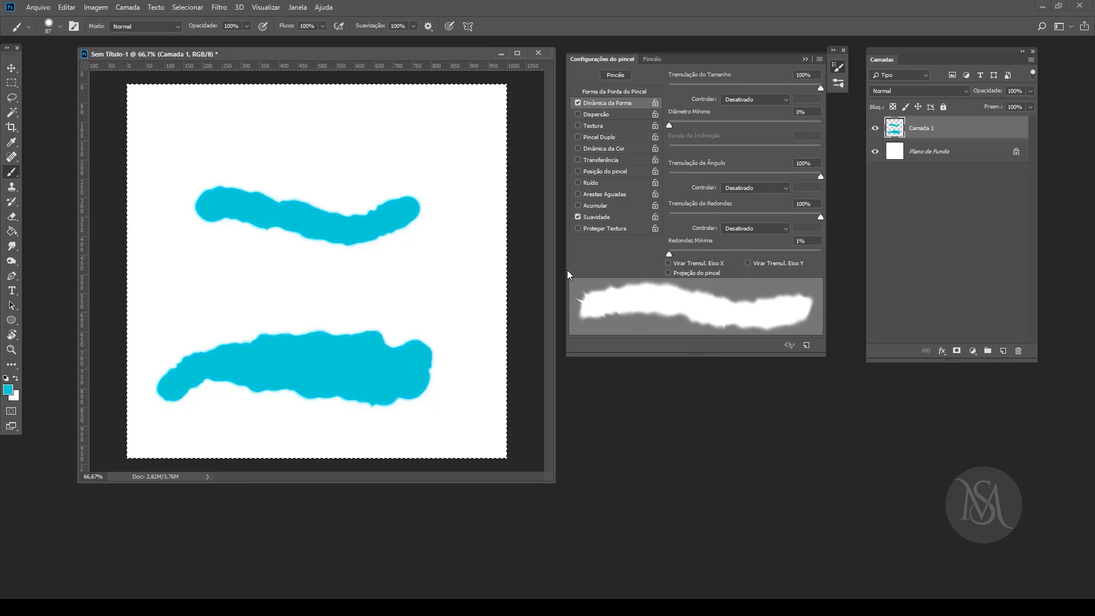
{"action": "left_click_drag", "start_coordinate": [340, 154], "coordinate": [329, 153]}
{"action": "left_click_drag", "start_coordinate": [458, 200], "coordinate": [477, 234]}
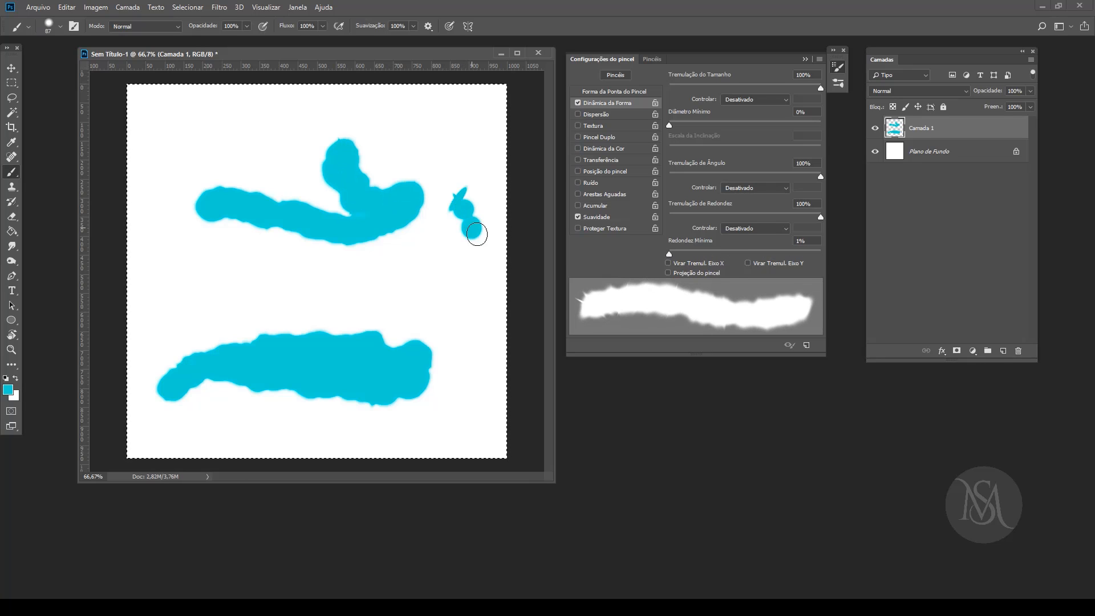
{"action": "left_click_drag", "start_coordinate": [461, 315], "coordinate": [476, 346]}
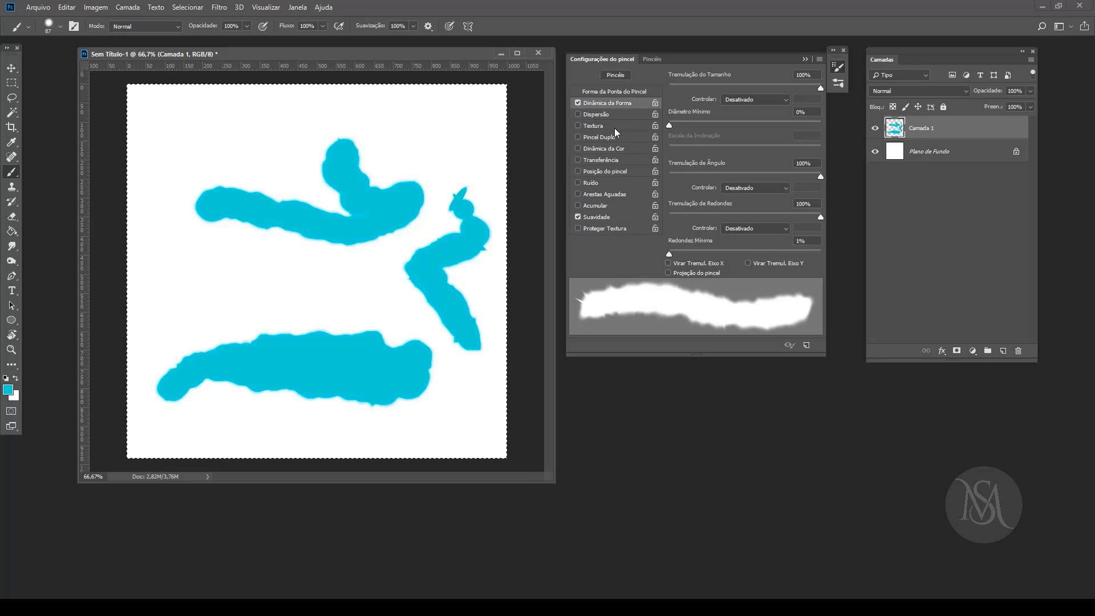
Step: Set the size jitter control to Atenuar with 25 steps and paint short test marks in the upper part of the canvas
{"action": "left_click", "coordinate": [768, 101]}
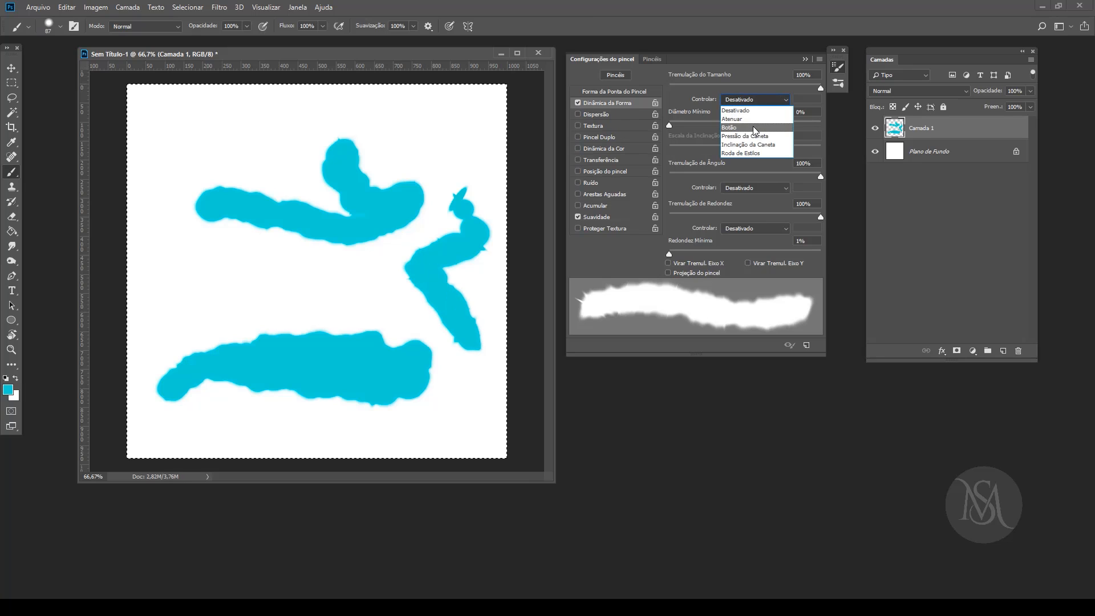
{"action": "left_click", "coordinate": [752, 118]}
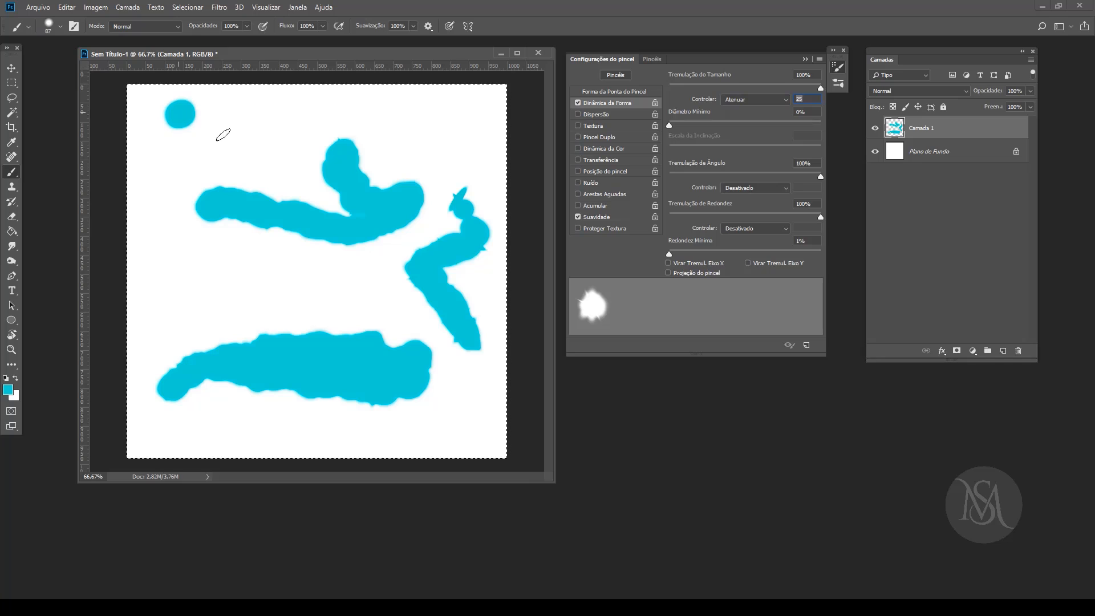
{"action": "mouse_move", "coordinate": [271, 166]}
{"action": "left_mouse_down"}
{"action": "mouse_move", "coordinate": [273, 180]}
{"action": "mouse_move", "coordinate": [290, 169]}
{"action": "left_mouse_up"}
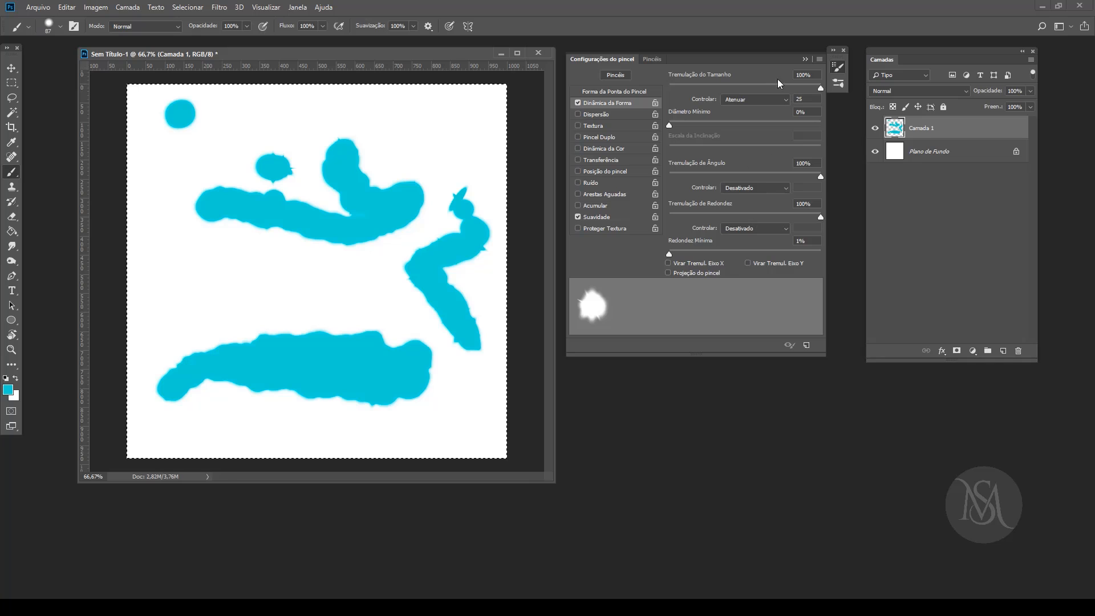
Step: Set the size jitter control to Pressão da Caneta and paint long curved test strokes crossing the middle of the canvas
{"action": "left_click", "coordinate": [754, 102]}
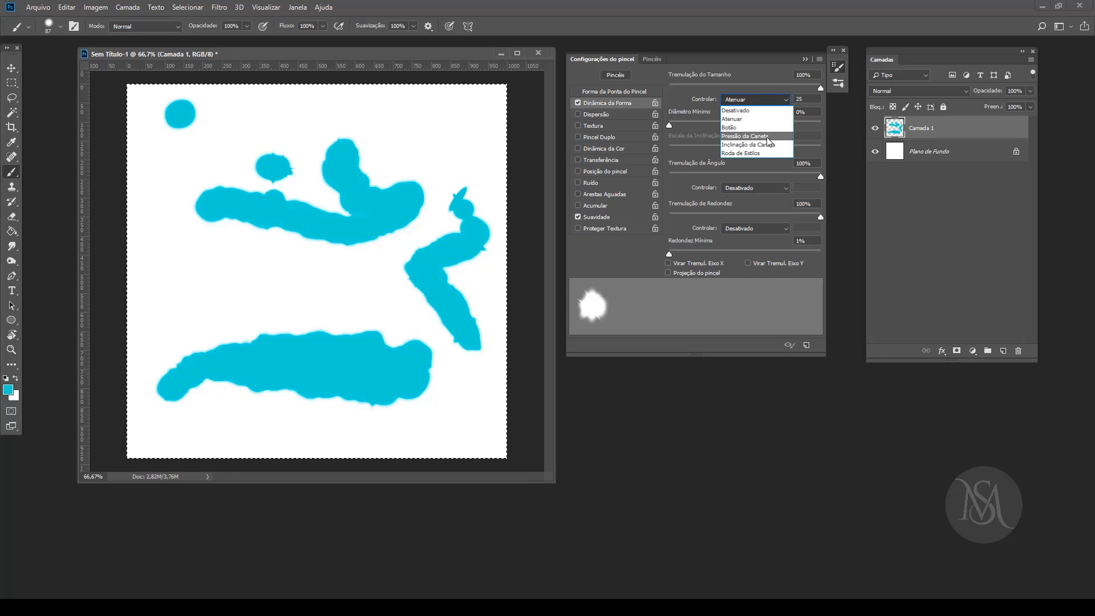
{"action": "left_click", "coordinate": [768, 137]}
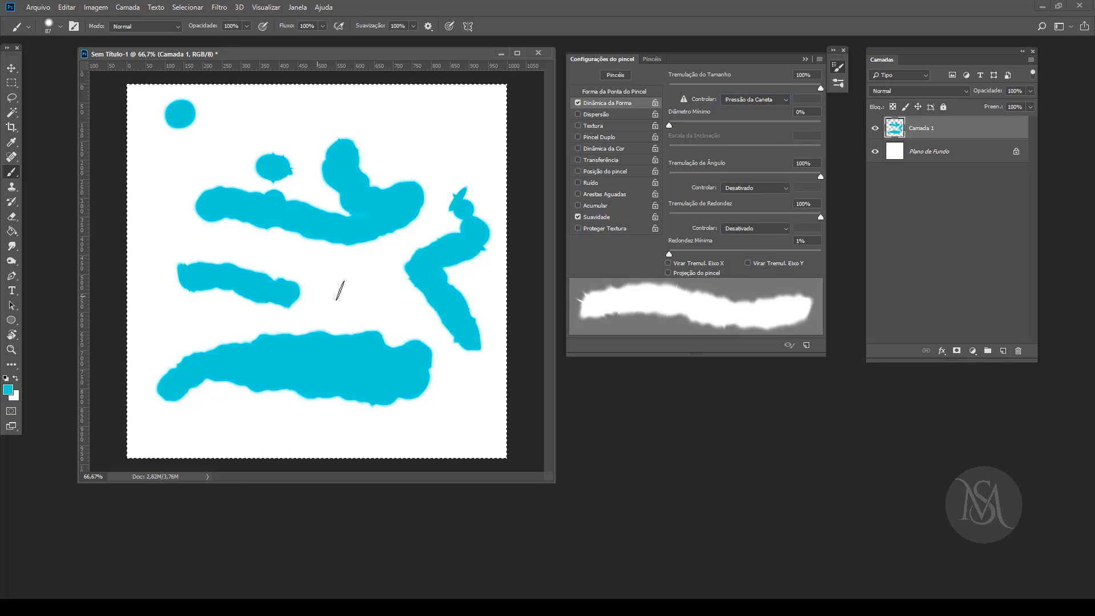
{"action": "left_click_drag", "start_coordinate": [404, 158], "coordinate": [447, 123]}
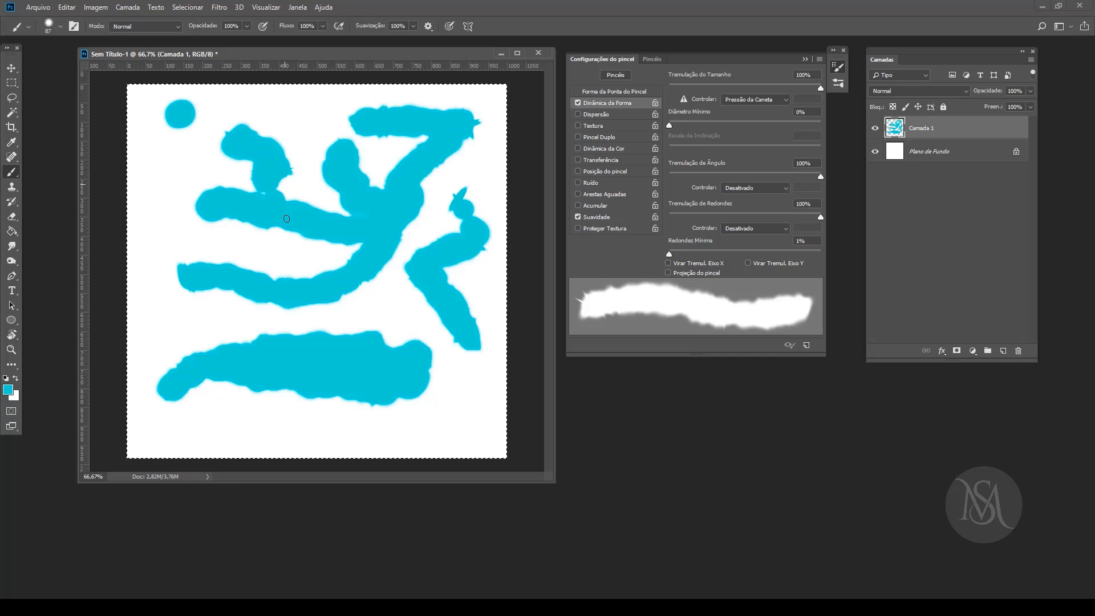
{"action": "left_click_drag", "start_coordinate": [345, 306], "coordinate": [436, 420]}
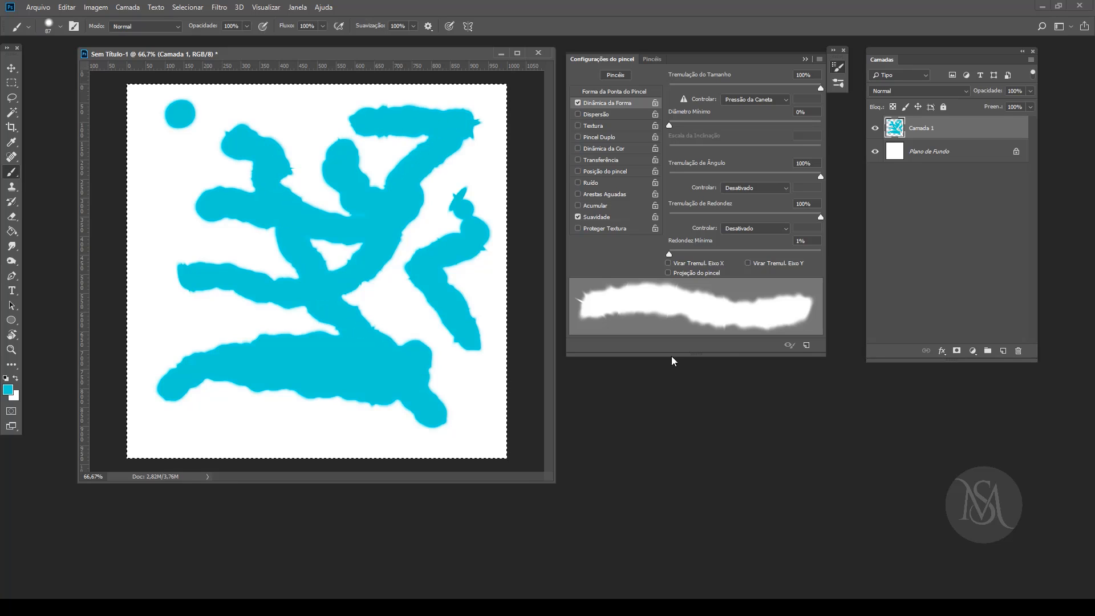
Step: Set Diâmetro Mínimo to 69% and paint a short test stroke between the existing shapes in the upper canvas
{"action": "left_click", "coordinate": [756, 101]}
{"action": "left_click", "coordinate": [700, 85]}
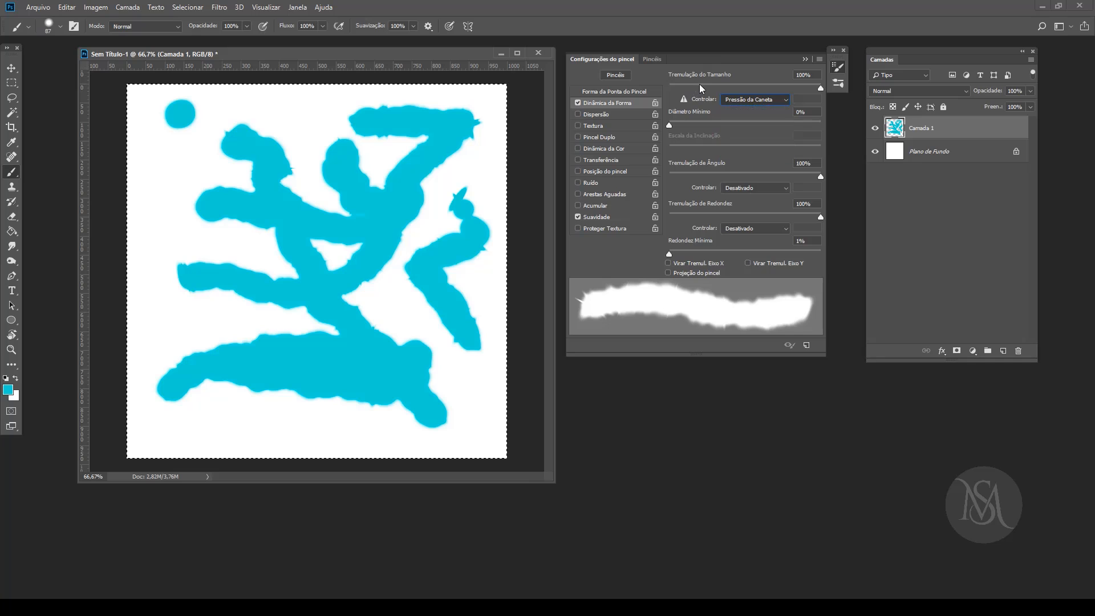
{"action": "mouse_move", "coordinate": [669, 125]}
{"action": "left_mouse_down"}
{"action": "mouse_move", "coordinate": [793, 121]}
{"action": "mouse_move", "coordinate": [774, 121]}
{"action": "left_mouse_up"}
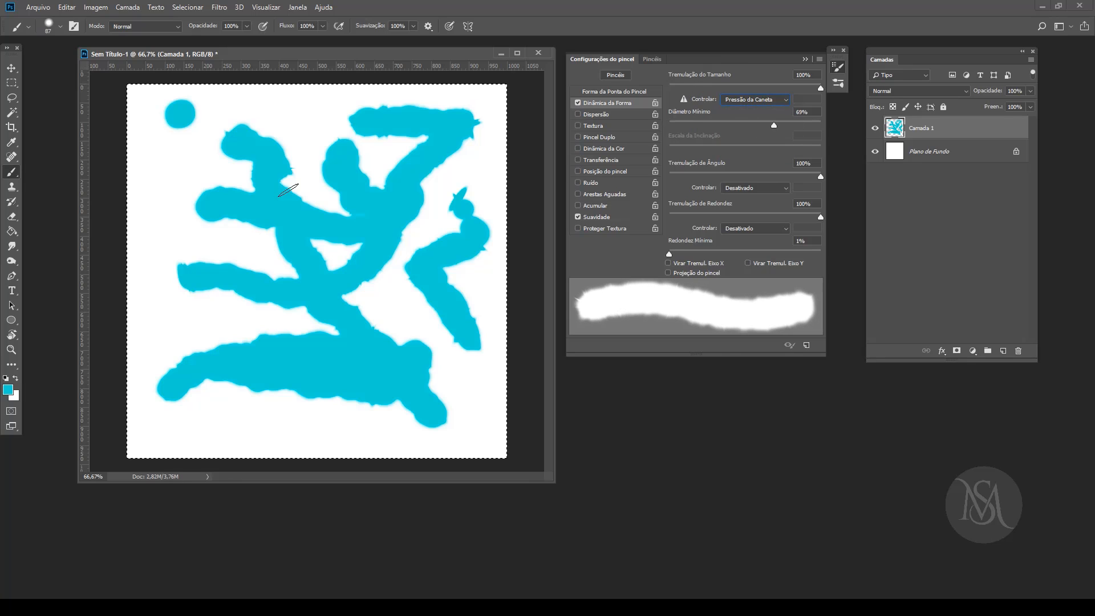
{"action": "left_click_drag", "start_coordinate": [305, 145], "coordinate": [321, 220]}
Step: Set the size jitter control to Desativado, paint test strokes in the canvas's left and lower areas, and enable Dispersão
{"action": "left_click", "coordinate": [758, 102]}
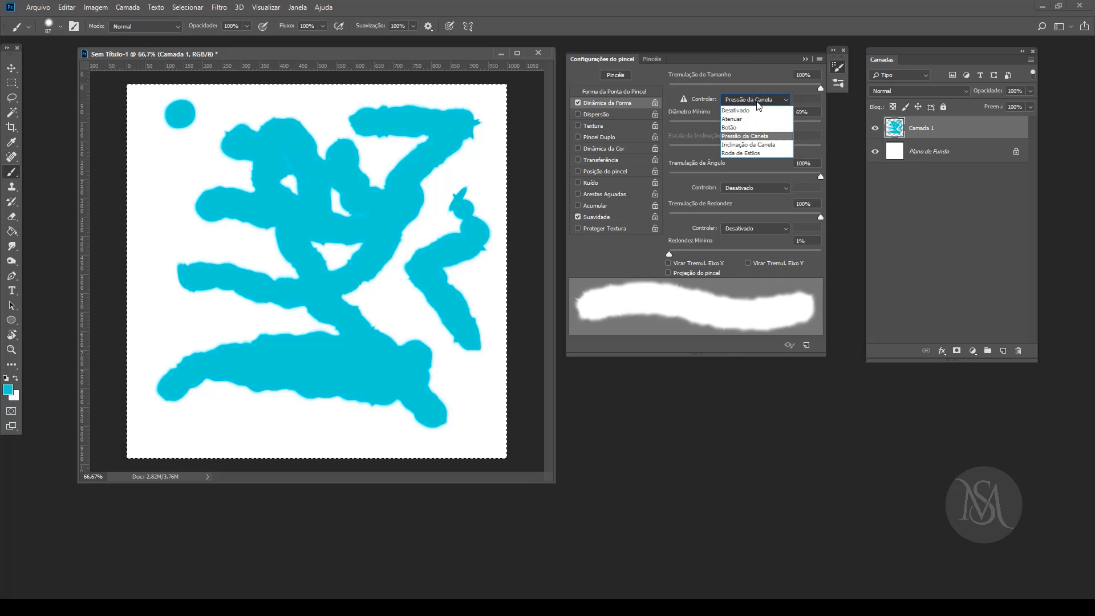
{"action": "left_click", "coordinate": [742, 112]}
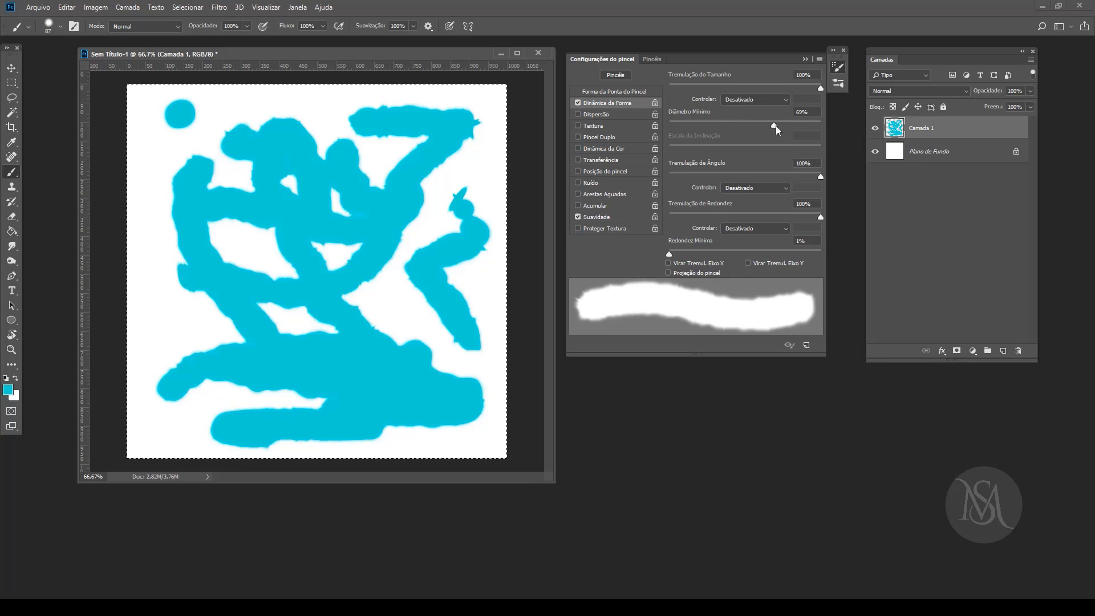
{"action": "left_click", "coordinate": [604, 112]}
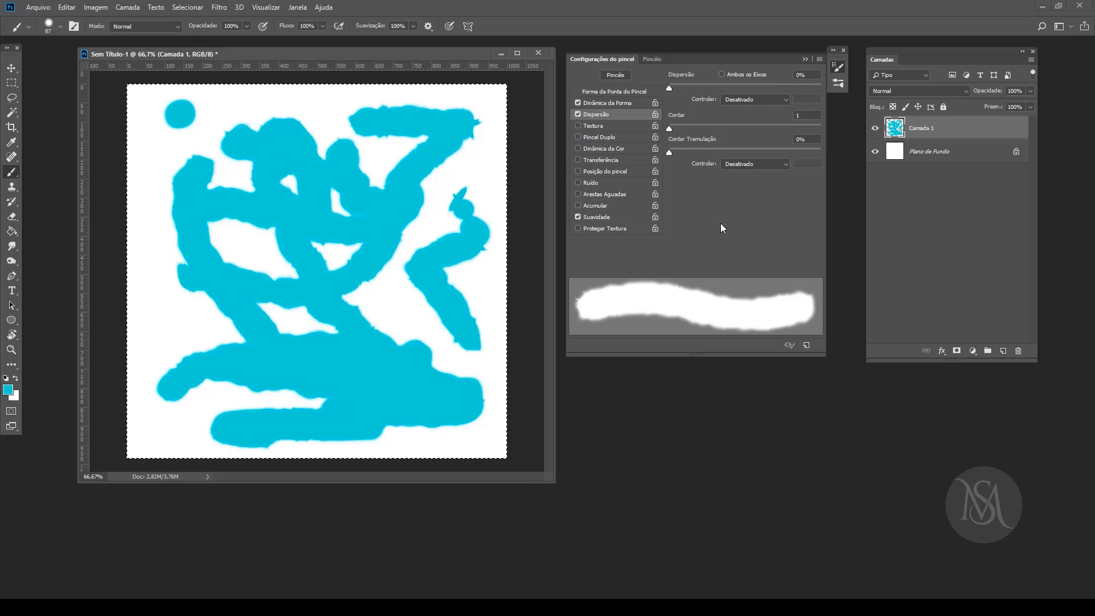
Step: Turn on Projeção do pincel in the shape dynamics, paint test marks at the canvas's upper left, and turn the option off again
{"action": "left_click", "coordinate": [605, 104]}
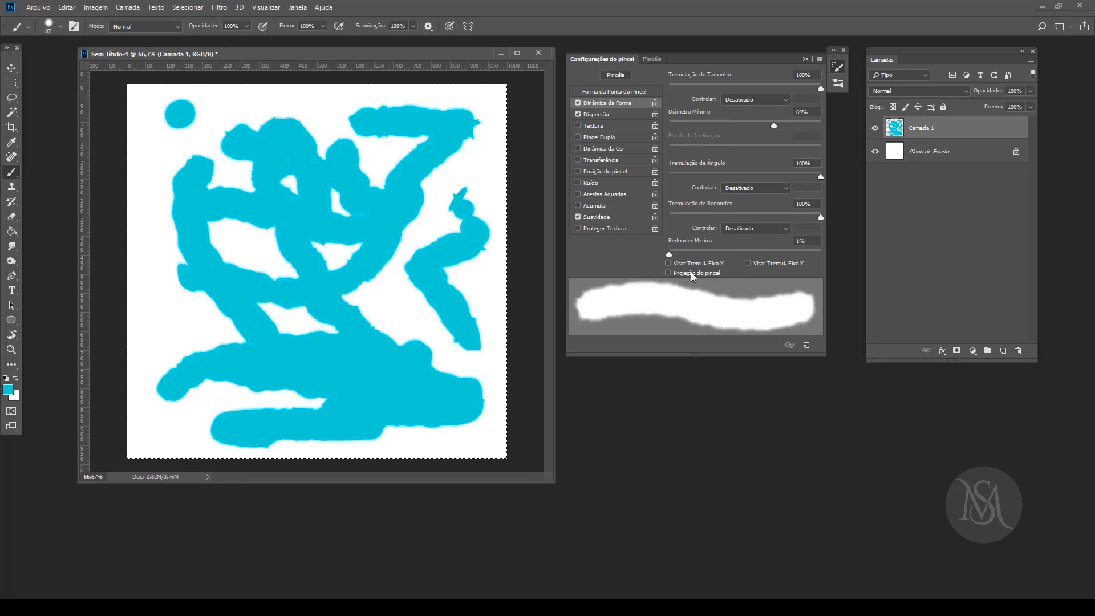
{"action": "left_click", "coordinate": [668, 273]}
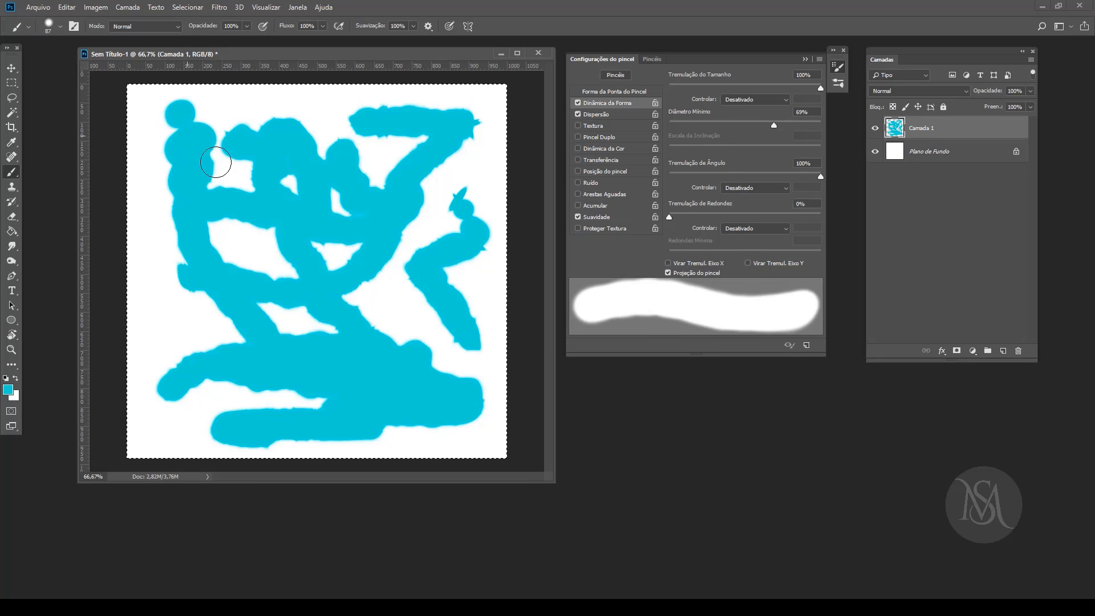
{"action": "left_click_drag", "start_coordinate": [216, 163], "coordinate": [237, 171]}
{"action": "left_click", "coordinate": [668, 273]}
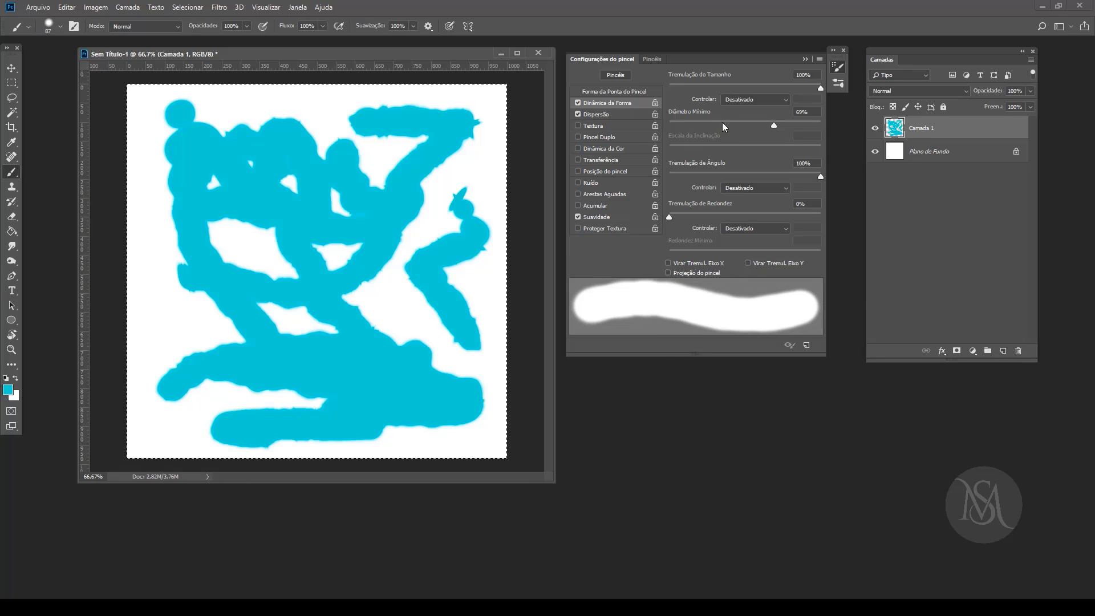
Step: Set Dispersão to 1000% and paint scattered test strokes across most of the canvas
{"action": "left_click", "coordinate": [608, 117]}
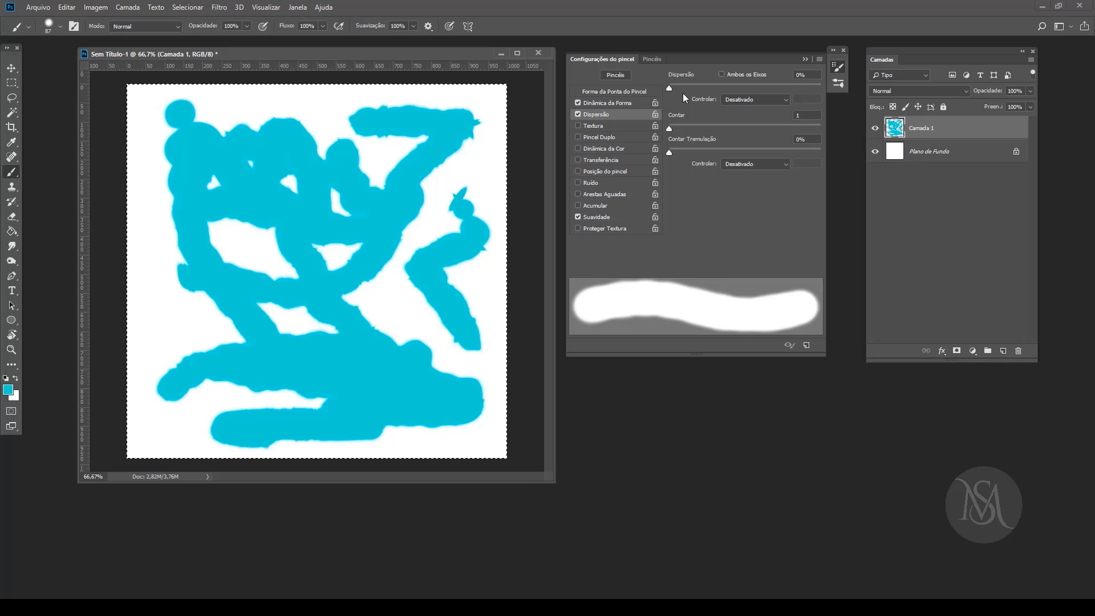
{"action": "left_click_drag", "start_coordinate": [669, 88], "coordinate": [820, 87]}
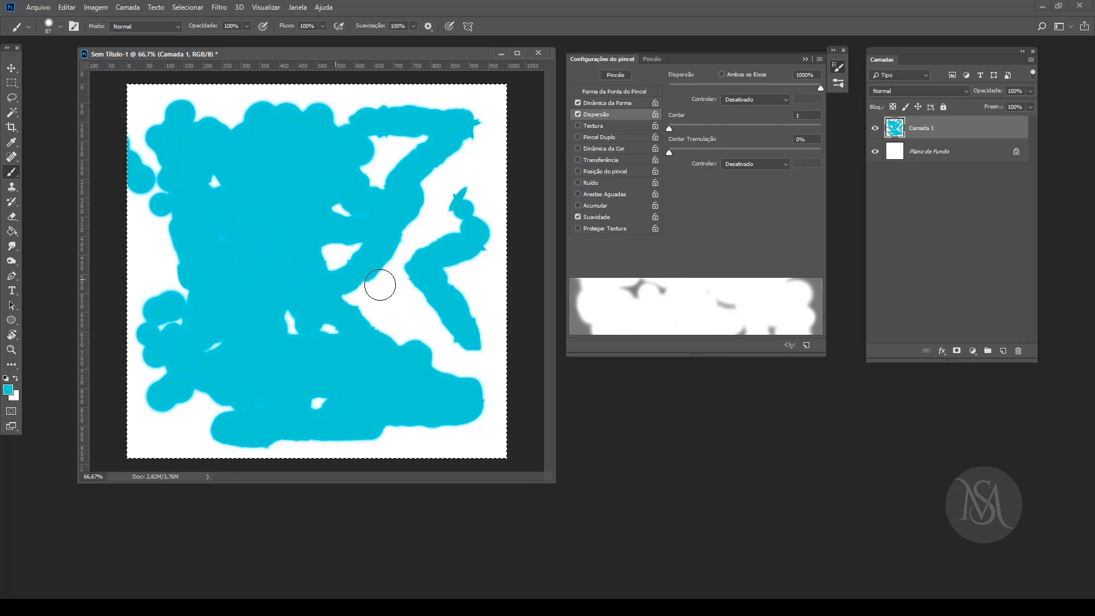
{"action": "left_click_drag", "start_coordinate": [474, 296], "coordinate": [452, 289]}
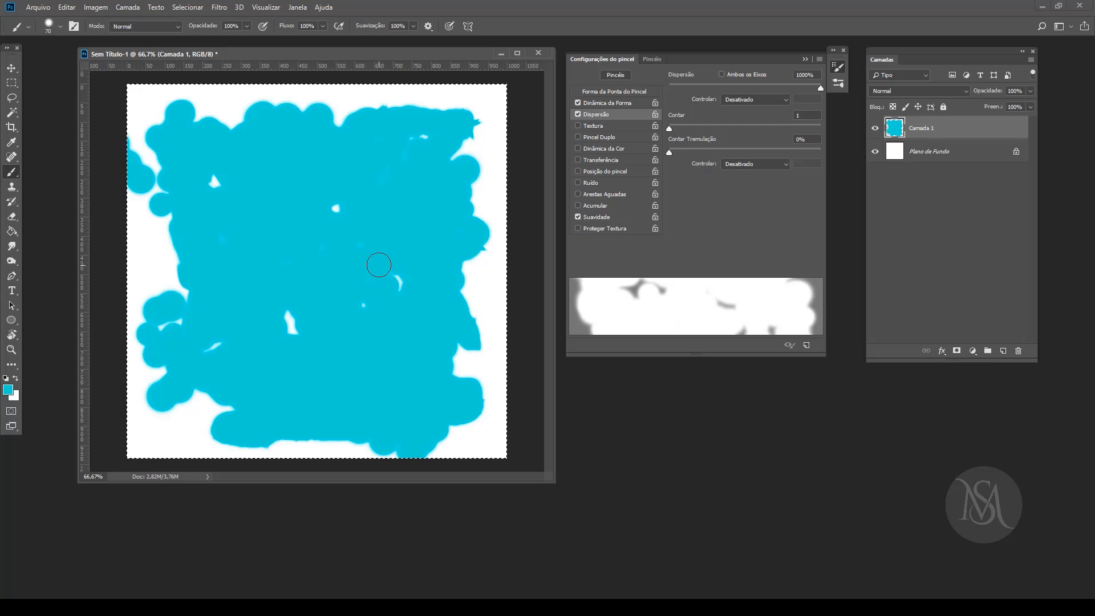
Step: Reduce the brush size to 15 and change the foreground colour to a darker teal
{"action": "key", "text": "bracketleft"}
{"action": "key", "text": "bracketleft"}
{"action": "key", "text": "bracketleft"}
{"action": "key", "text": "bracketleft"}
{"action": "key", "text": "bracketleft"}
{"action": "key", "text": "bracketleft"}
{"action": "key", "text": "bracketleft"}
{"action": "key", "text": "bracketleft"}
{"action": "key", "text": "bracketleft"}
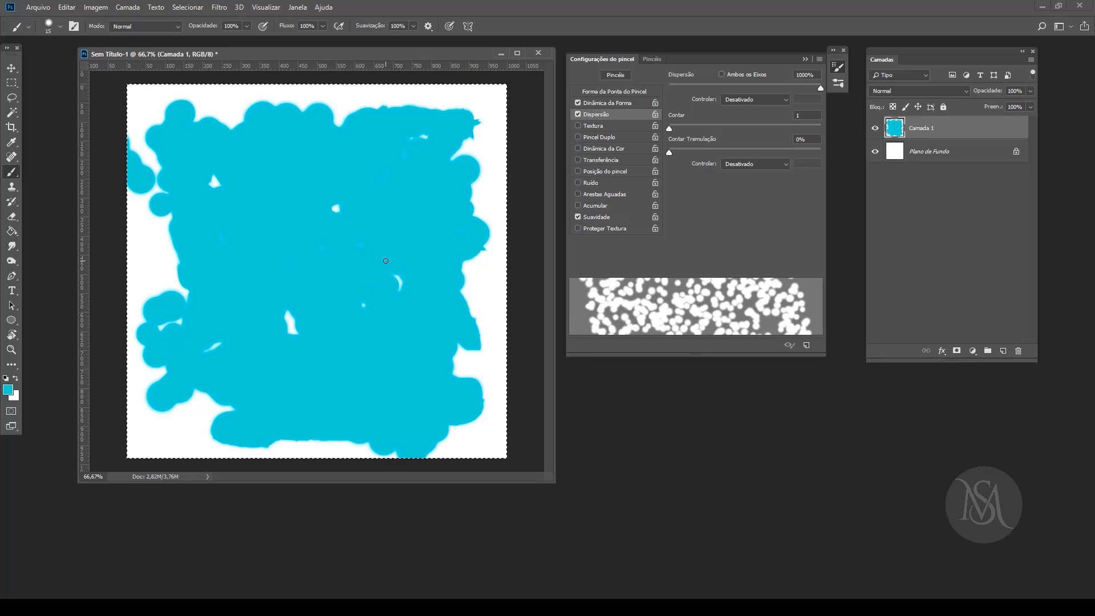
{"action": "left_click", "coordinate": [8, 389]}
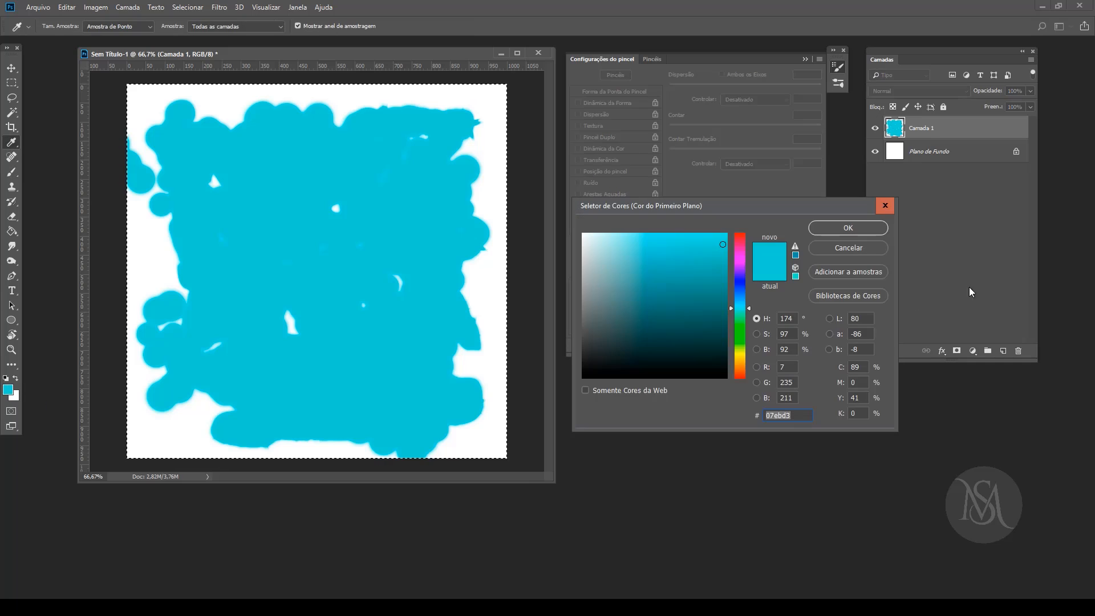
{"action": "left_click", "coordinate": [715, 302]}
{"action": "left_click", "coordinate": [848, 227]}
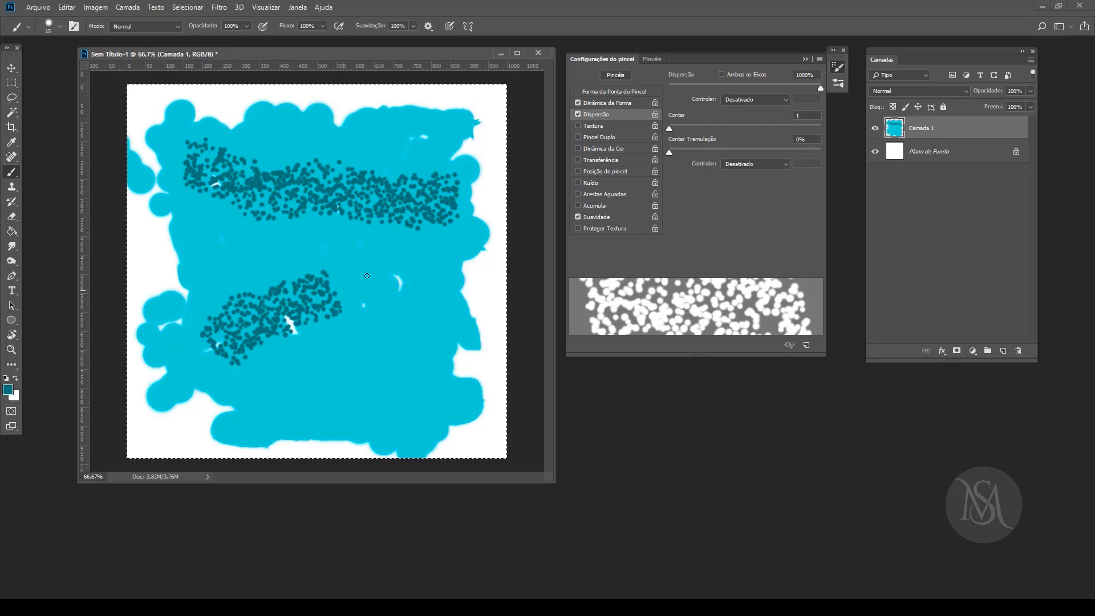
Step: Paint winding scattered test strokes in dark teal over the upper and middle canvas, reaching its right edge
{"action": "left_click_drag", "start_coordinate": [465, 166], "coordinate": [457, 176]}
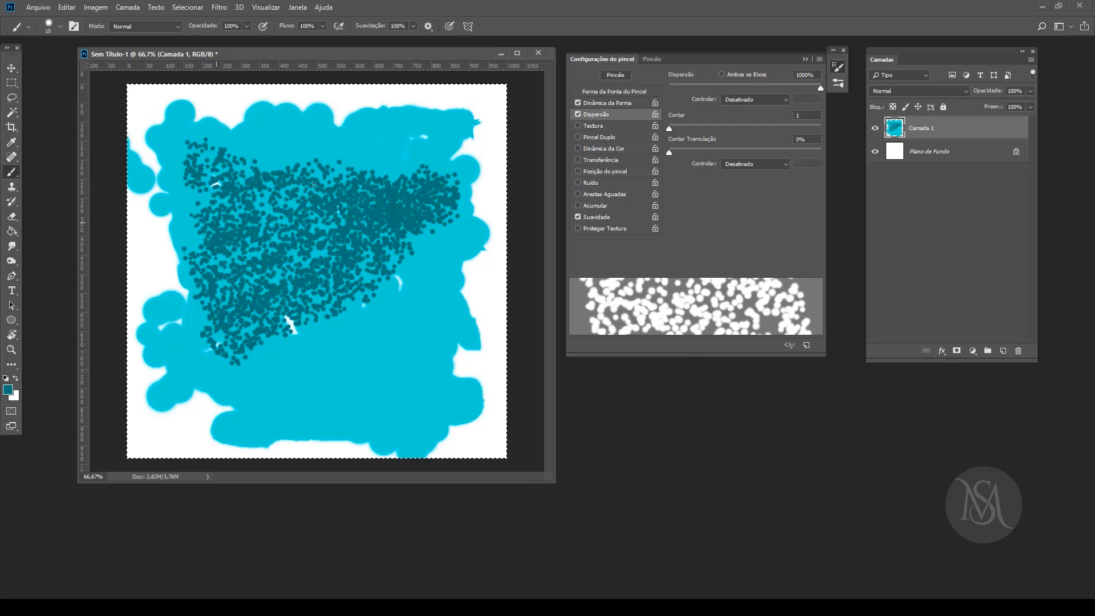
{"action": "left_click_drag", "start_coordinate": [467, 123], "coordinate": [478, 149]}
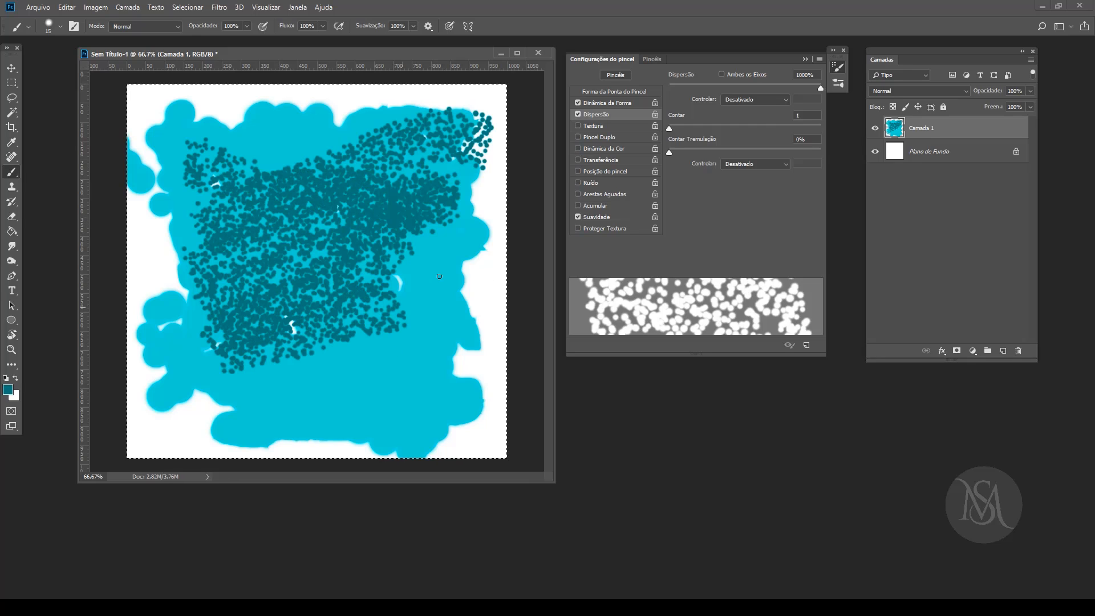
{"action": "left_click_drag", "start_coordinate": [439, 276], "coordinate": [482, 228]}
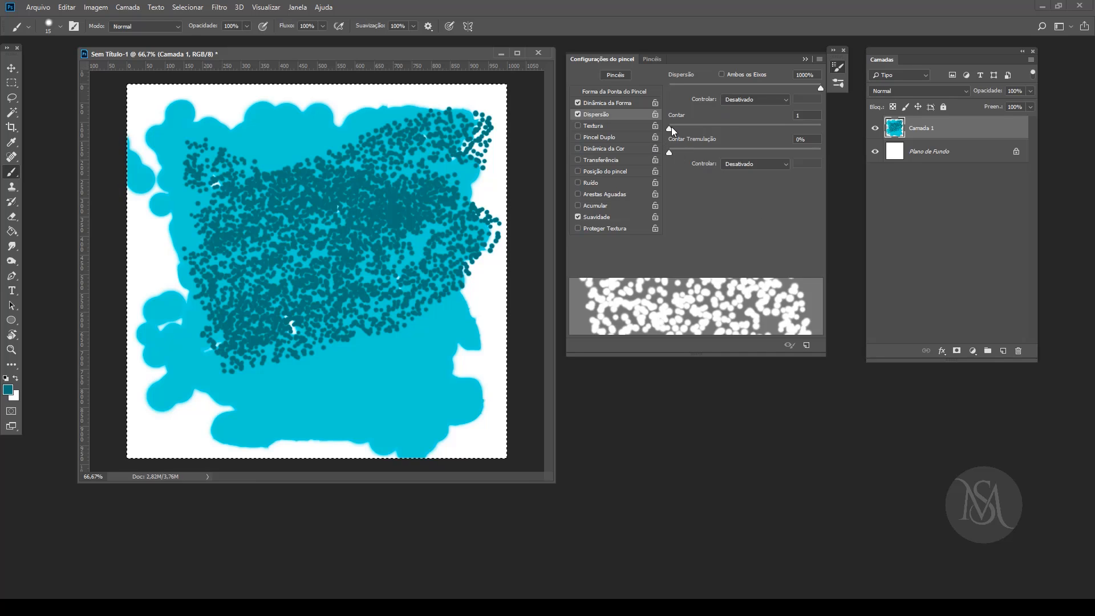
Step: Set Contar to 2, Contar Tremulação to 100% and its control to Inclinação da Caneta, and paint test strokes over most of the canvas
{"action": "mouse_move", "coordinate": [671, 127]}
{"action": "left_mouse_down"}
{"action": "mouse_move", "coordinate": [741, 122]}
{"action": "mouse_move", "coordinate": [680, 128]}
{"action": "mouse_move", "coordinate": [705, 153]}
{"action": "mouse_move", "coordinate": [826, 144]}
{"action": "left_mouse_up"}
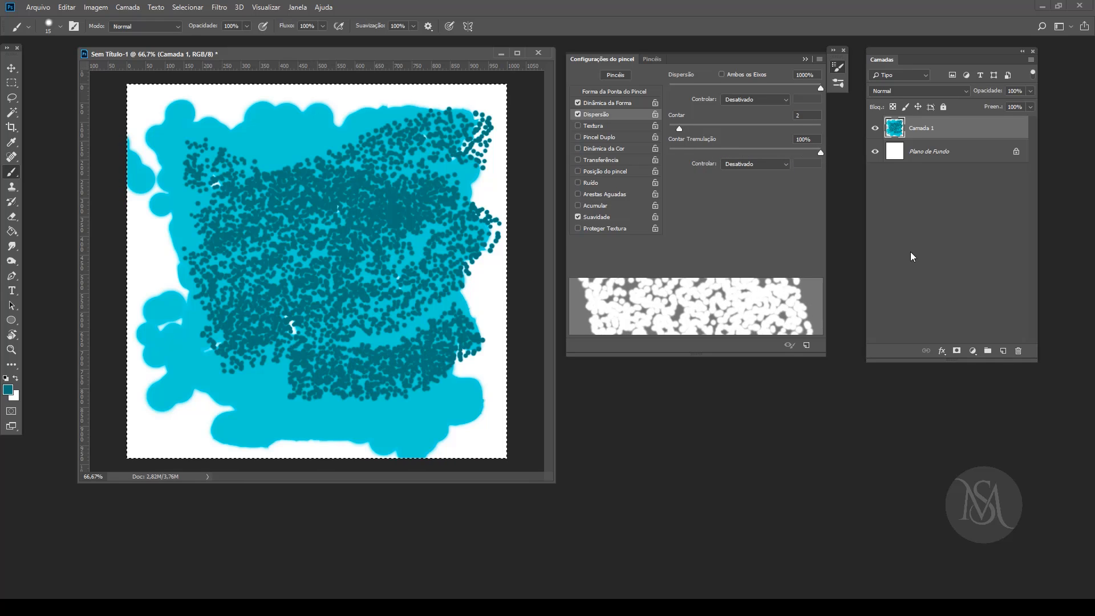
{"action": "left_click", "coordinate": [754, 163]}
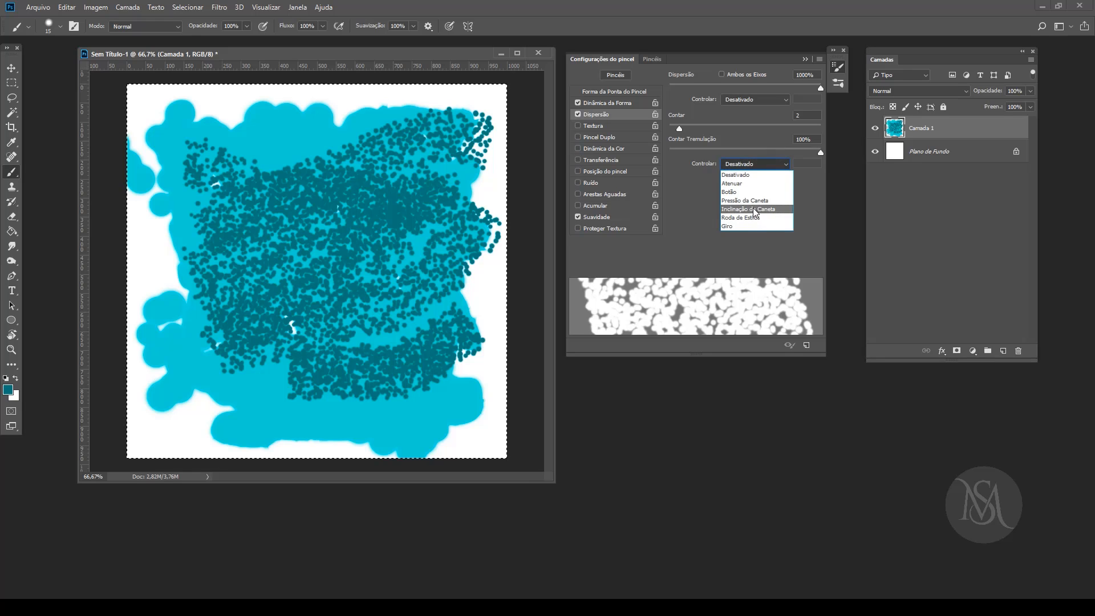
{"action": "left_click", "coordinate": [753, 209]}
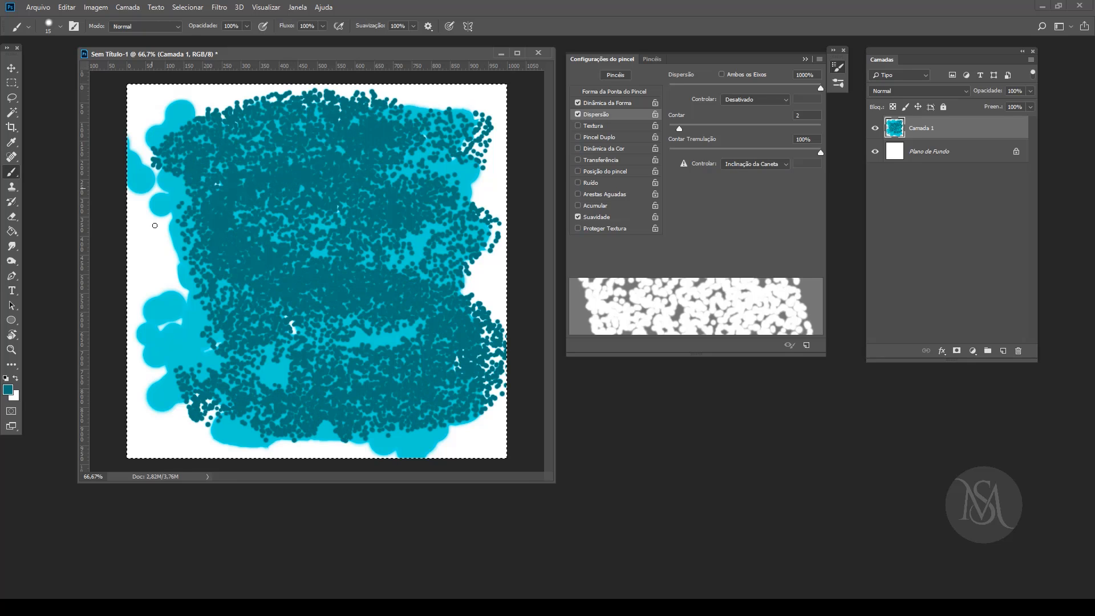
{"action": "left_click_drag", "start_coordinate": [282, 356], "coordinate": [311, 349]}
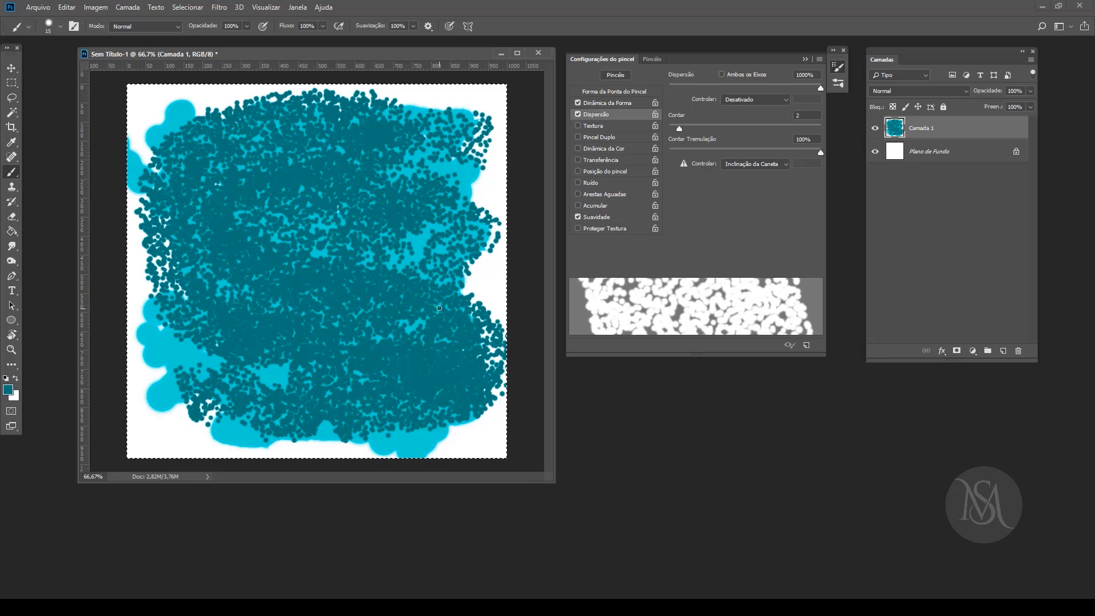
Step: Show the colour sliders below the brush settings and pick yellow (255, 222, 47) as the foreground colour
{"action": "key", "text": "F6"}
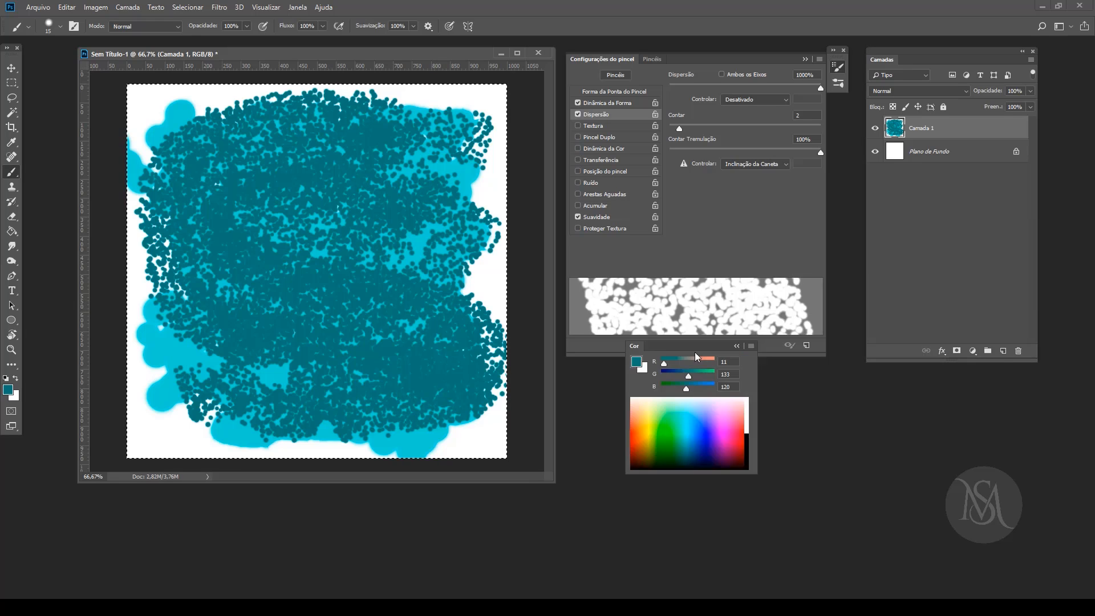
{"action": "left_click_drag", "start_coordinate": [703, 345], "coordinate": [720, 388]}
{"action": "left_click", "coordinate": [665, 467]}
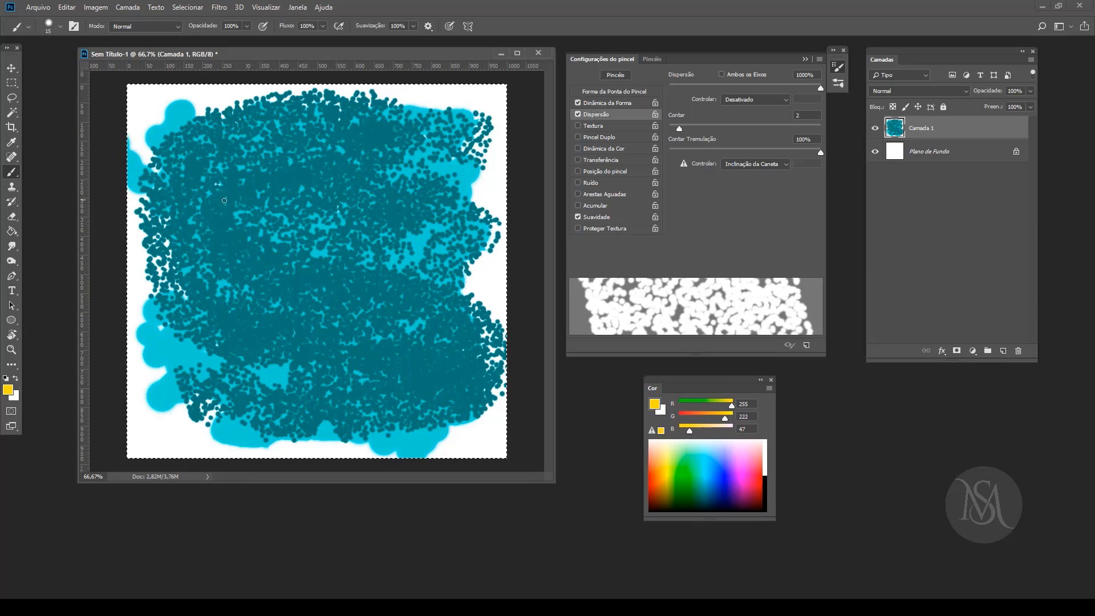
Step: Paint a winding yellow scattered stroke down the whole canvas and extra marks at its upper-right corner
{"action": "left_click_drag", "start_coordinate": [456, 122], "coordinate": [266, 123]}
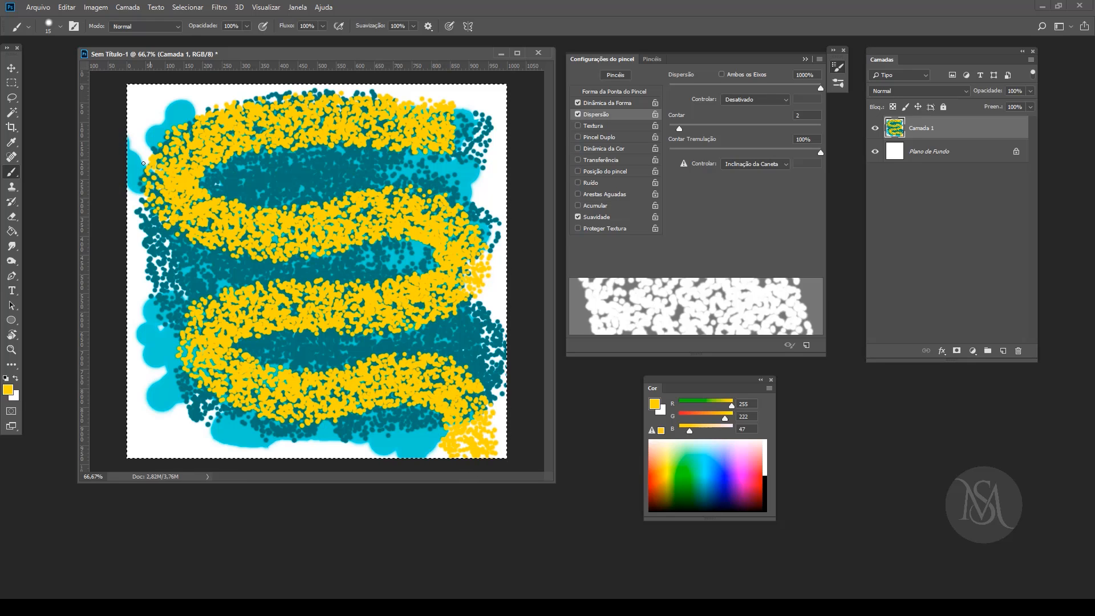
{"action": "left_click_drag", "start_coordinate": [422, 119], "coordinate": [467, 129]}
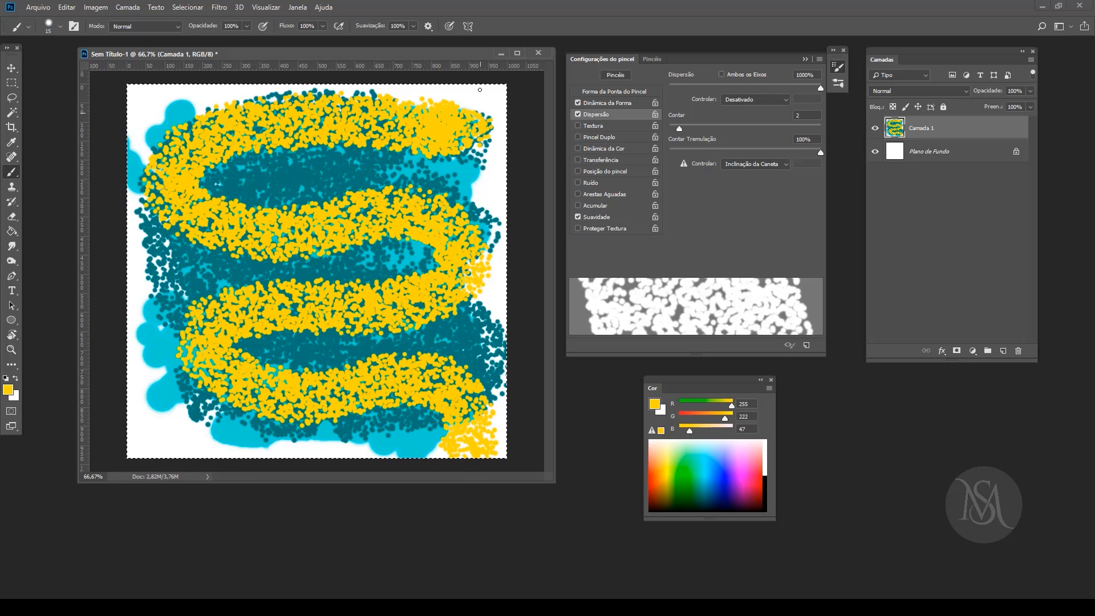
{"action": "left_click_drag", "start_coordinate": [479, 89], "coordinate": [511, 35]}
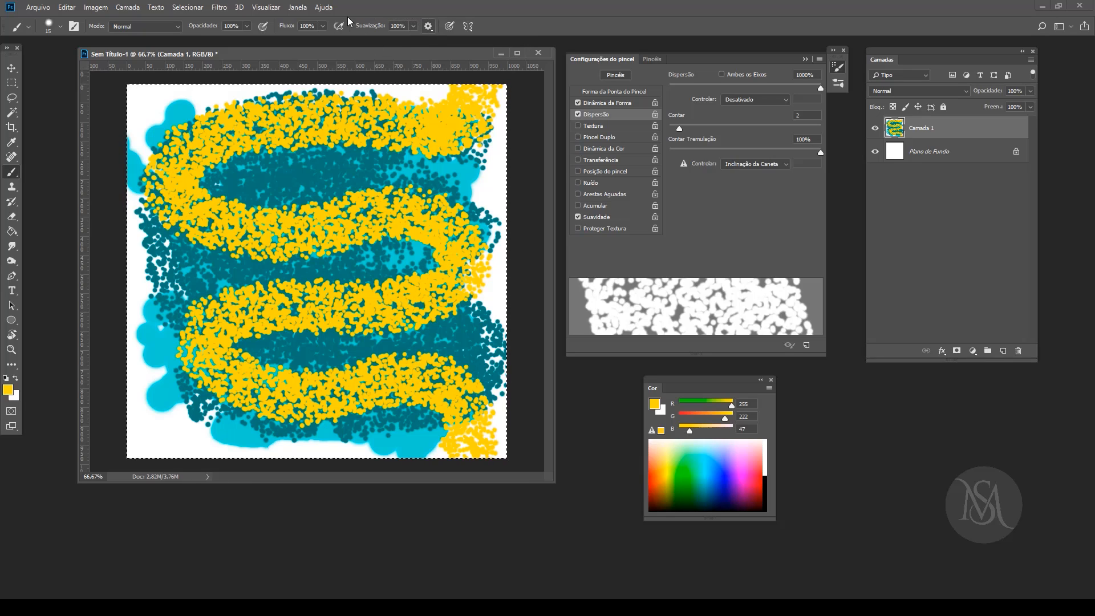
Step: Clear the layer, set Suavização to 0% and paint winding yellow test strokes across the whole canvas
{"action": "key", "text": "Delete"}
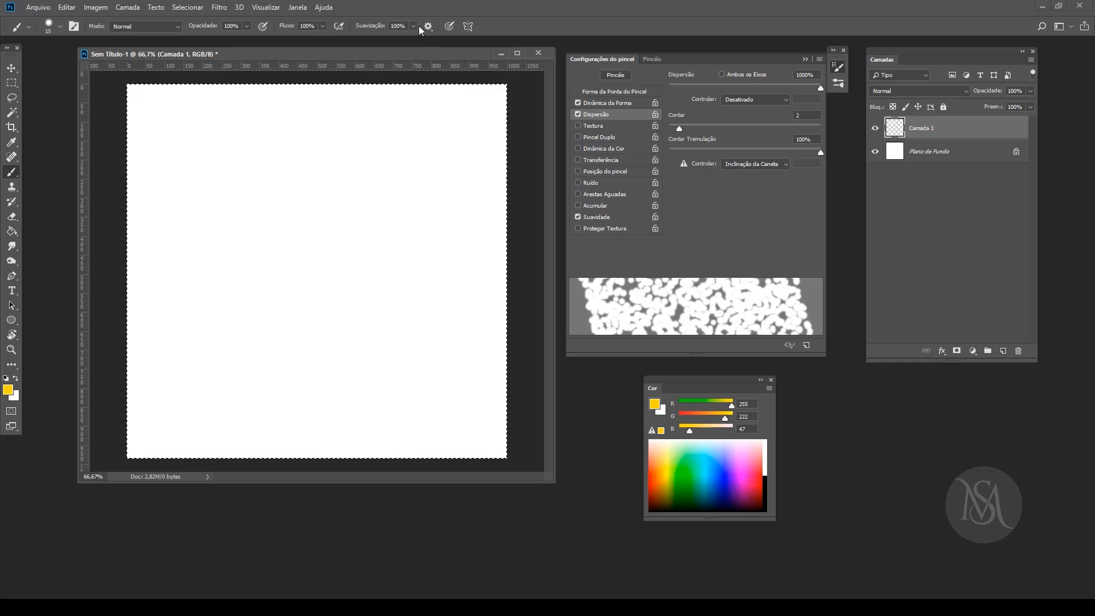
{"action": "left_click", "coordinate": [413, 25]}
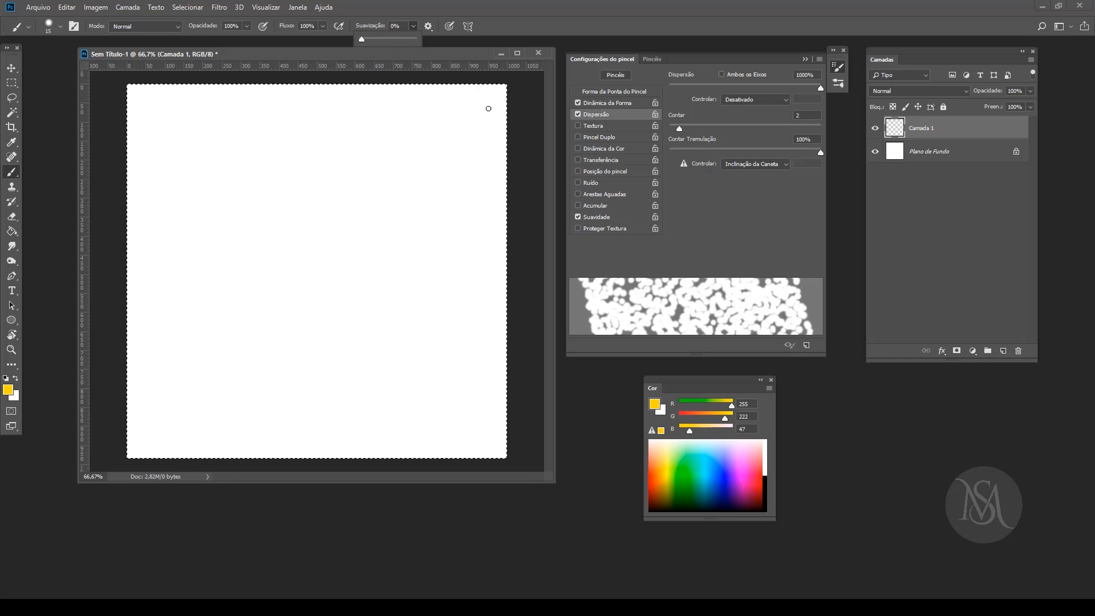
{"action": "mouse_move", "coordinate": [487, 107]}
{"action": "left_mouse_down"}
{"action": "mouse_move", "coordinate": [300, 128]}
{"action": "mouse_move", "coordinate": [218, 160]}
{"action": "left_mouse_up"}
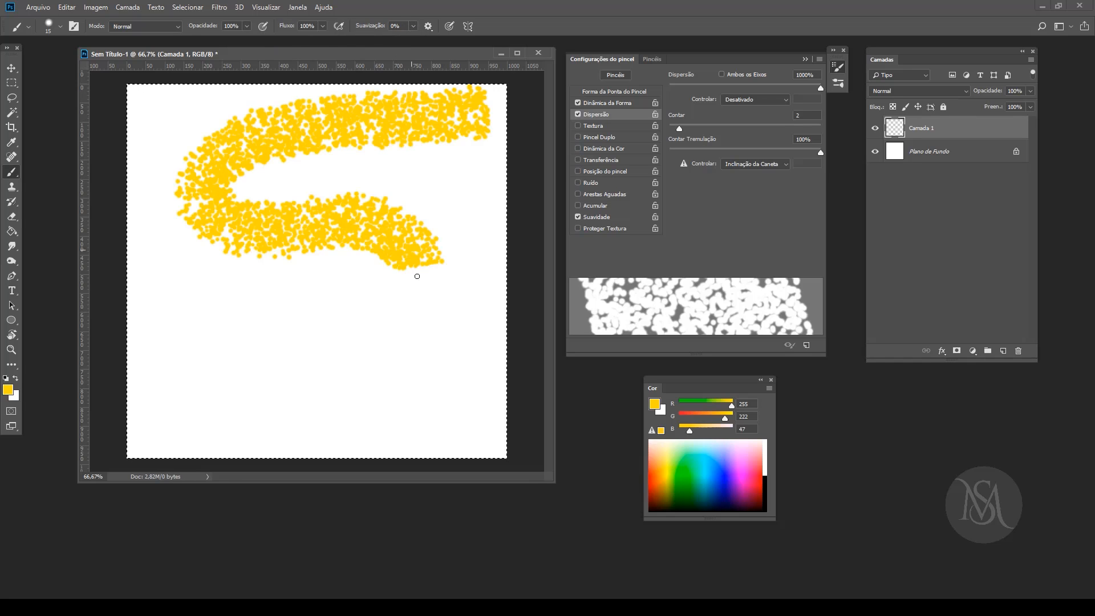
{"action": "left_click_drag", "start_coordinate": [428, 405], "coordinate": [419, 463]}
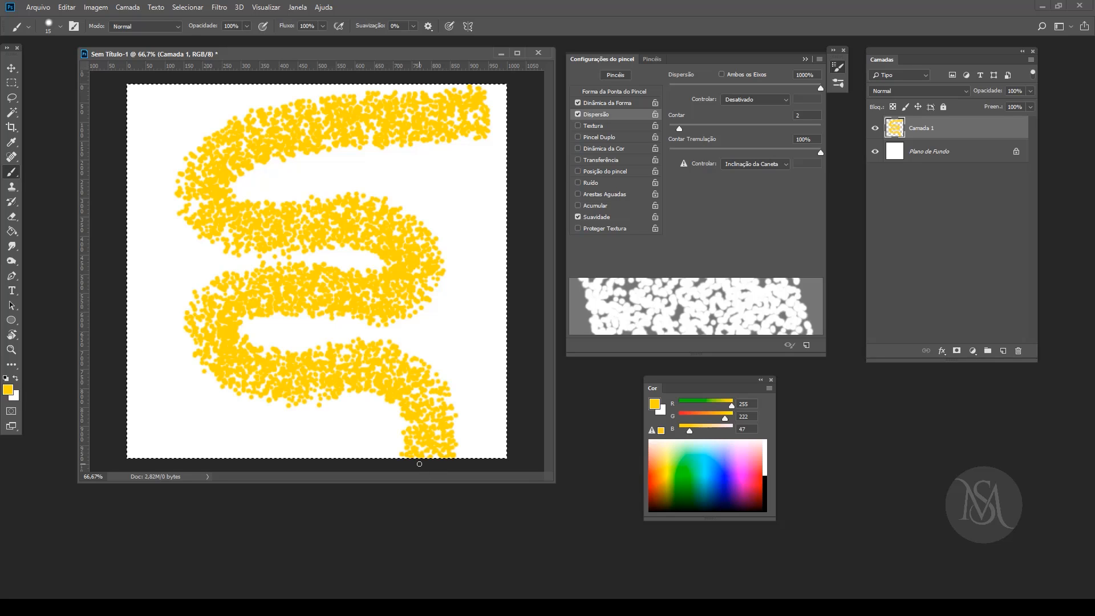
{"action": "left_click_drag", "start_coordinate": [394, 117], "coordinate": [485, 71]}
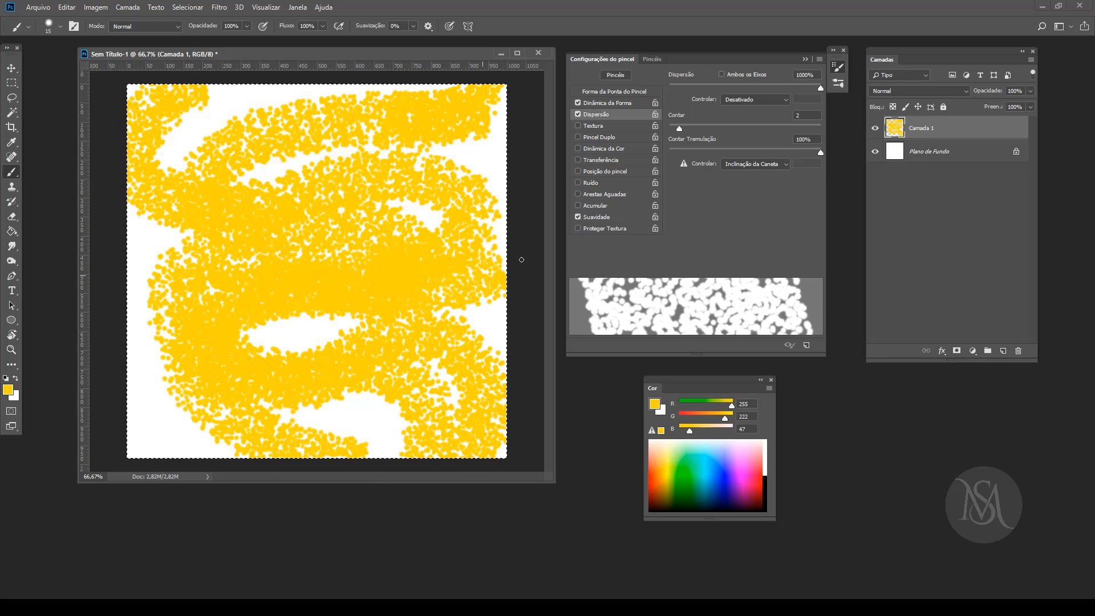
Step: Set Suavização to 100%, pick blue (43, 111, 255) as the foreground colour and paint winding test strokes over the yellow ones
{"action": "left_click", "coordinate": [413, 26]}
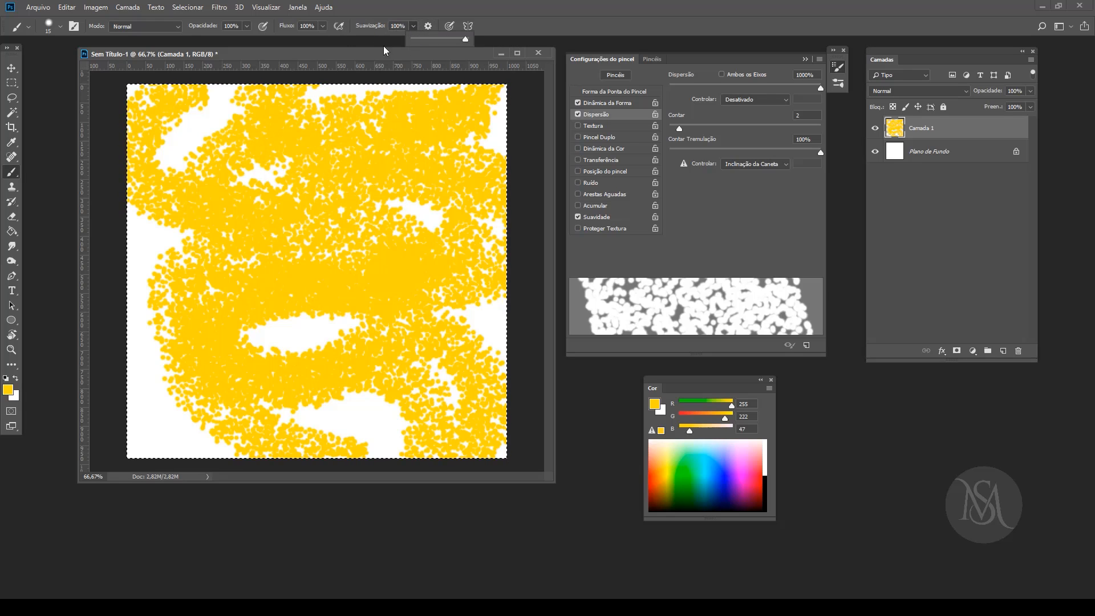
{"action": "left_click", "coordinate": [720, 469]}
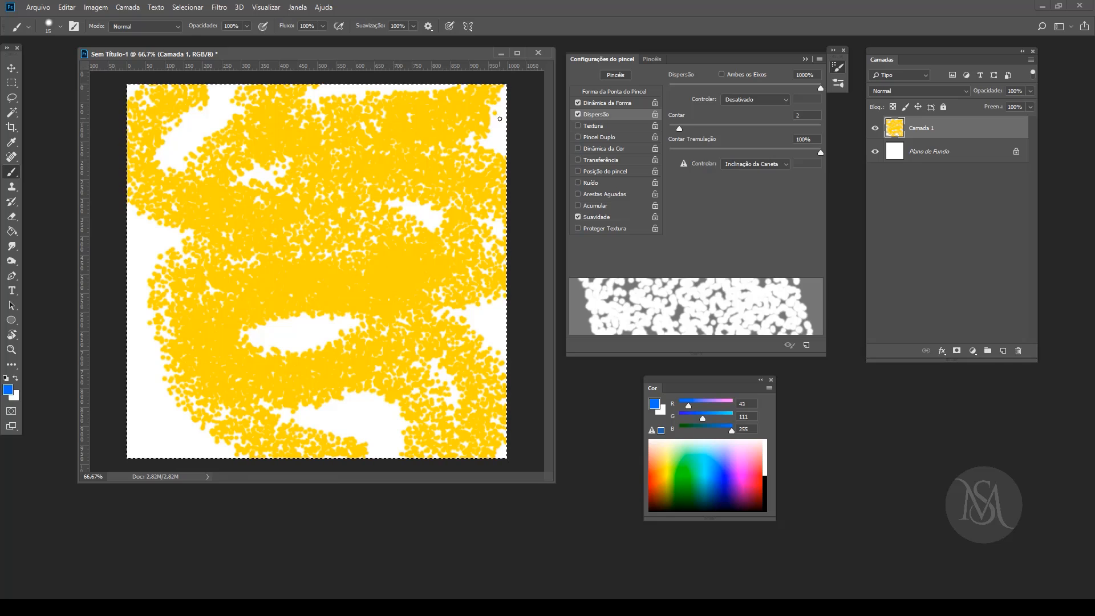
{"action": "mouse_move", "coordinate": [498, 118]}
{"action": "left_mouse_down"}
{"action": "mouse_move", "coordinate": [388, 109]}
{"action": "mouse_move", "coordinate": [166, 150]}
{"action": "left_mouse_up"}
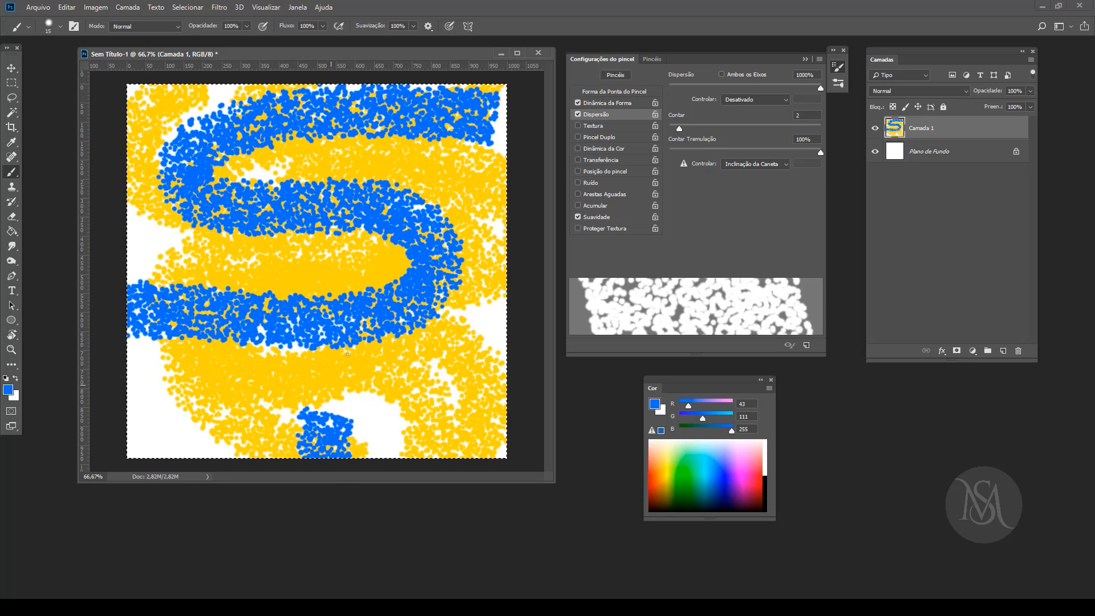
{"action": "left_click_drag", "start_coordinate": [528, 255], "coordinate": [465, 257]}
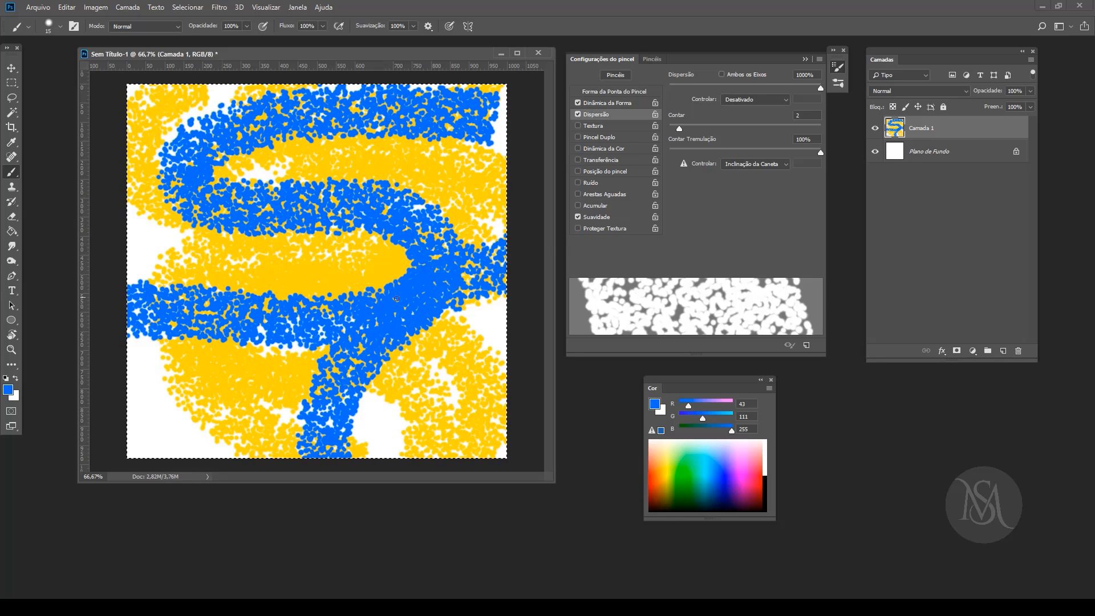
Step: Clear the layer and enable Textura for the brush
{"action": "key", "text": "Delete"}
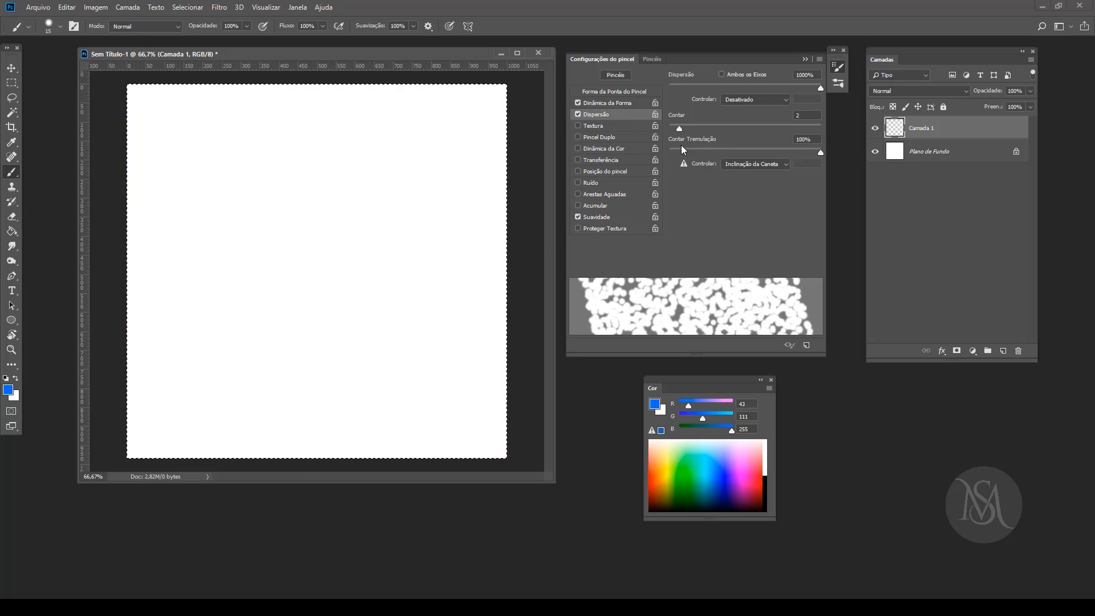
{"action": "left_click", "coordinate": [599, 127]}
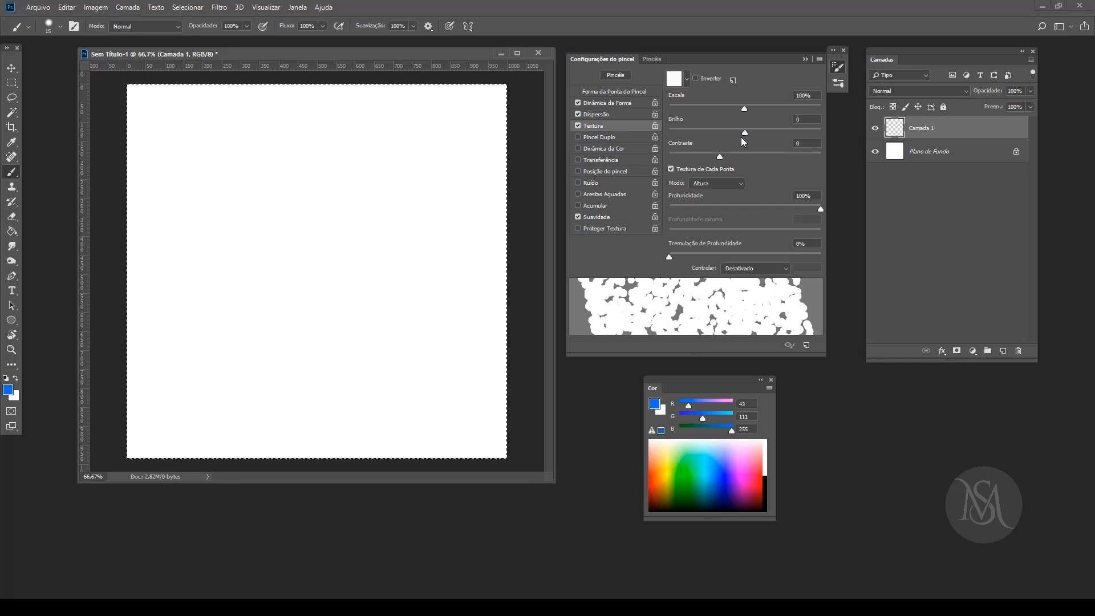
Step: Choose the coloured-dots pattern as the brush texture and paint a curved blue test stroke at the upper middle of the canvas
{"action": "left_click", "coordinate": [687, 79]}
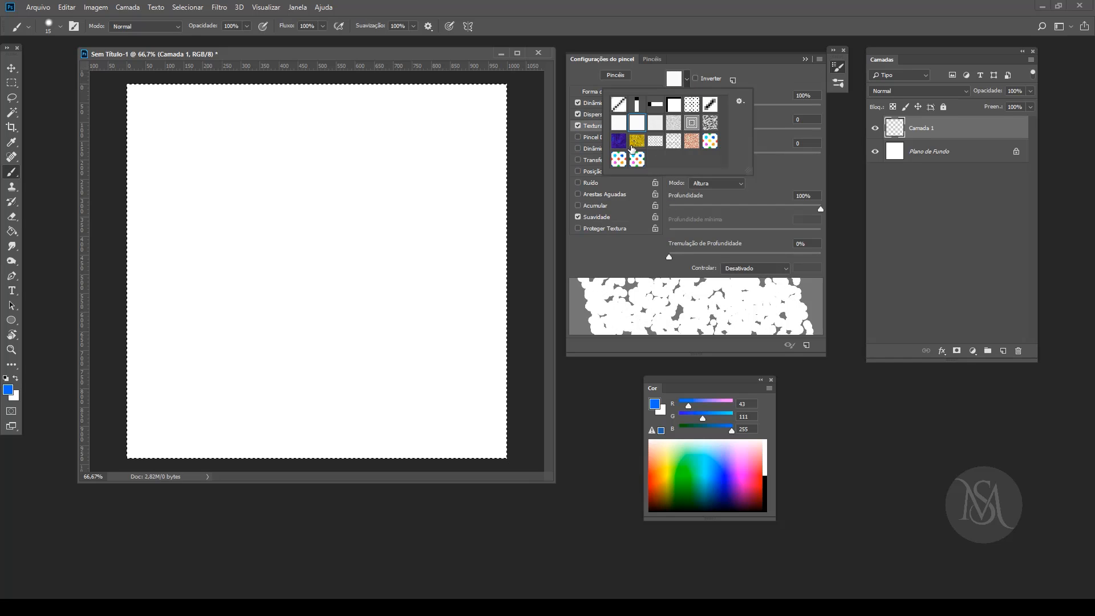
{"action": "left_click", "coordinate": [709, 141]}
{"action": "left_click_drag", "start_coordinate": [253, 200], "coordinate": [299, 185]}
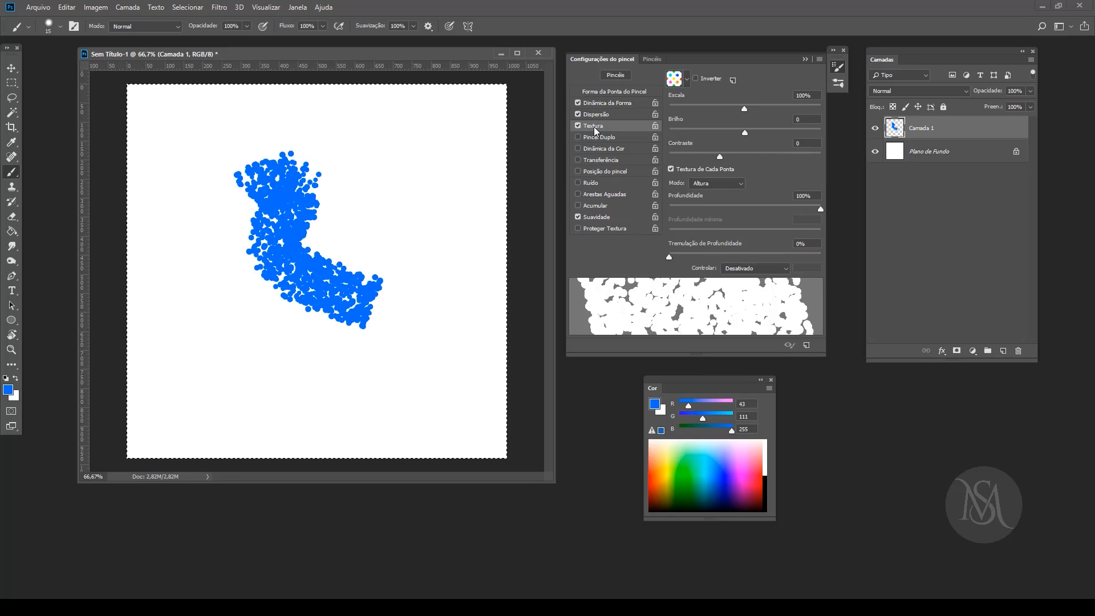
Step: Paint a thin curved blue comparison stroke with Dispersão disabled and re-enable Dispersão
{"action": "left_click", "coordinate": [577, 114]}
{"action": "left_click", "coordinate": [370, 139]}
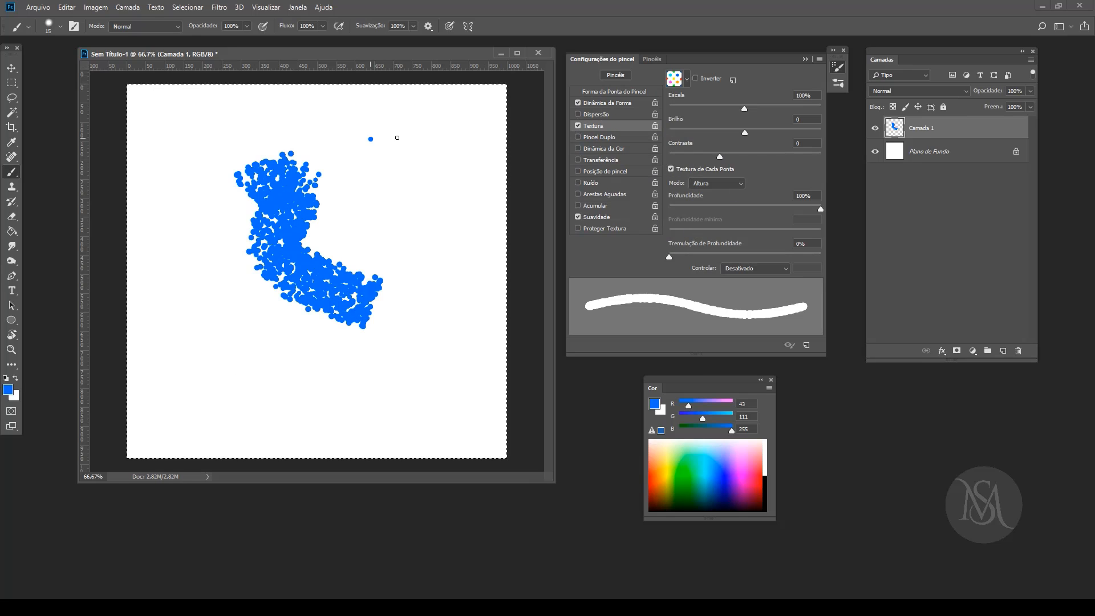
{"action": "left_click", "coordinate": [593, 115]}
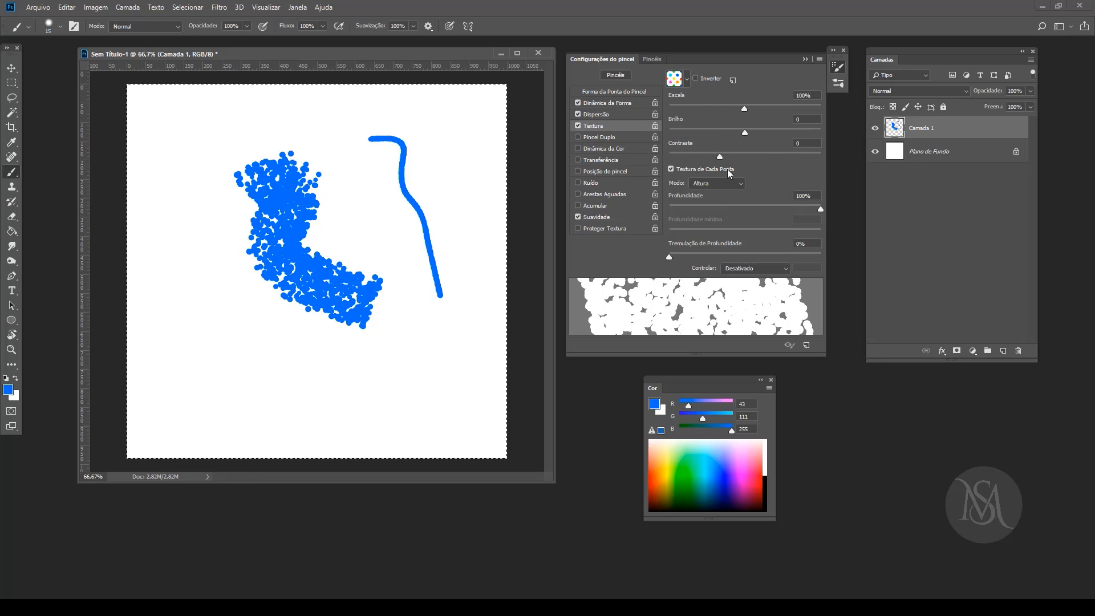
Step: Set texture Contraste to 40 and Tremulação de Profundidade to 100%, and paint winding orange (255, 162, 43) test strokes across the canvas
{"action": "mouse_move", "coordinate": [720, 156]}
{"action": "left_mouse_down"}
{"action": "mouse_move", "coordinate": [783, 154]}
{"action": "mouse_move", "coordinate": [758, 155]}
{"action": "left_mouse_up"}
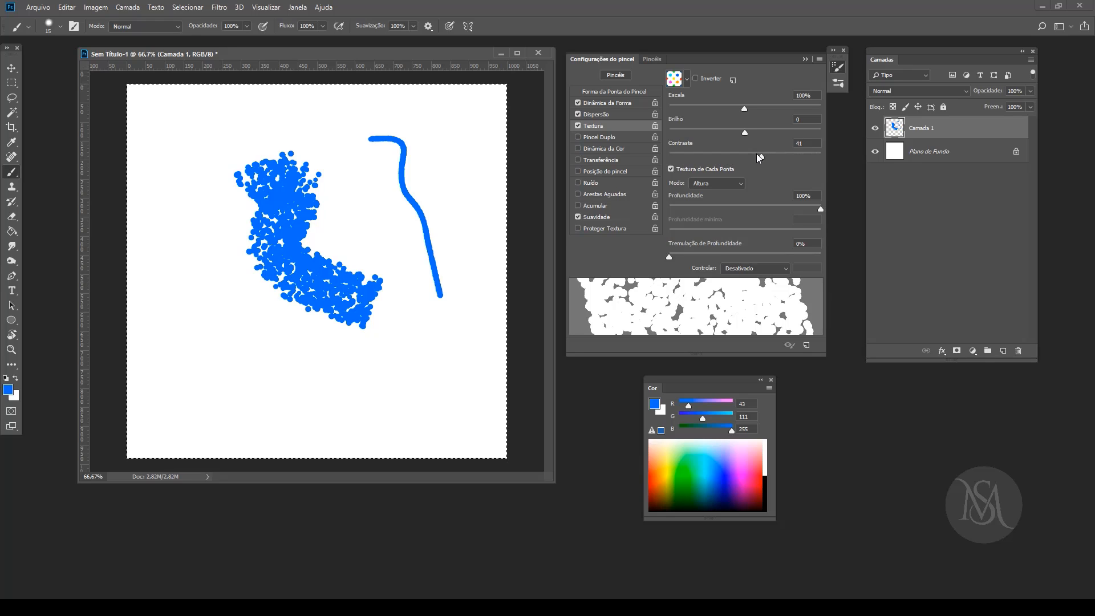
{"action": "left_click", "coordinate": [668, 463]}
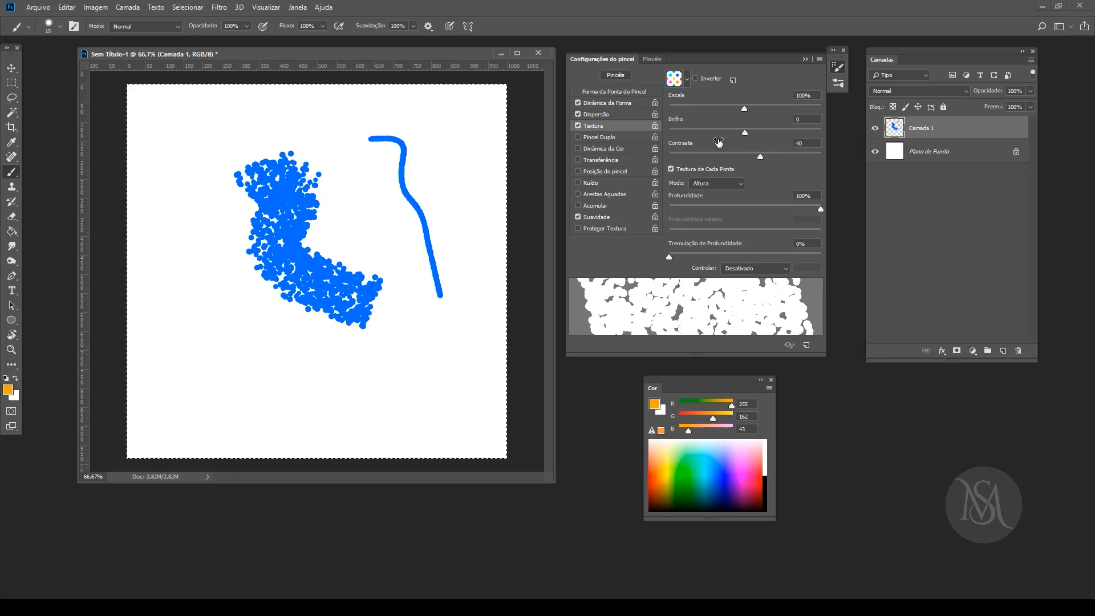
{"action": "left_click_drag", "start_coordinate": [670, 257], "coordinate": [870, 246]}
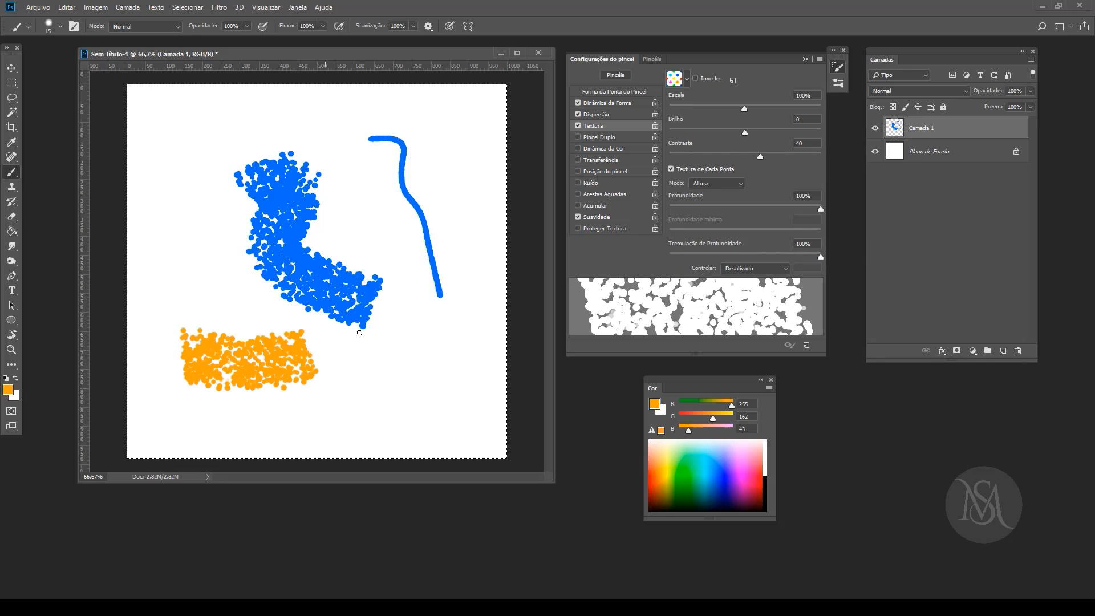
{"action": "left_click_drag", "start_coordinate": [471, 132], "coordinate": [537, 159]}
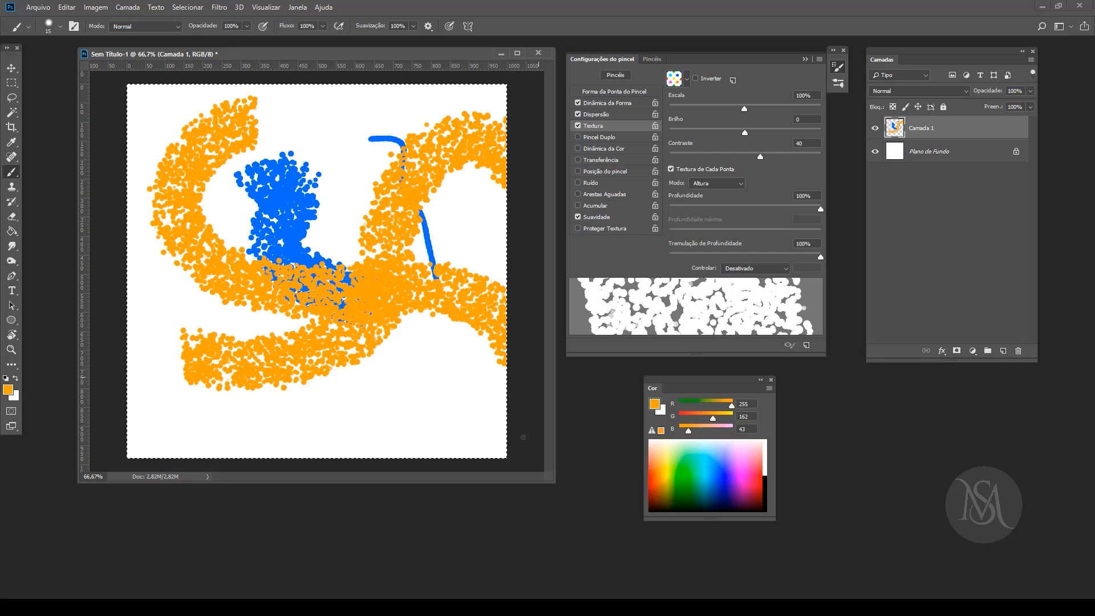
Step: Try the purple and the salmon texture patterns, painting an orange test stroke with each
{"action": "left_click", "coordinate": [687, 80]}
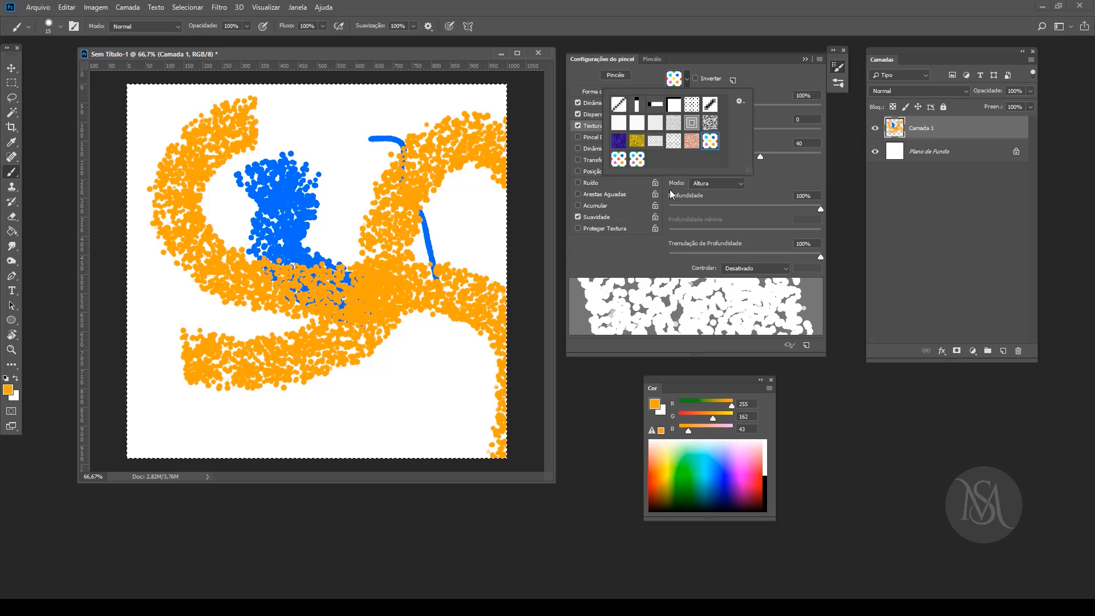
{"action": "left_click", "coordinate": [619, 144]}
{"action": "left_click", "coordinate": [294, 194]}
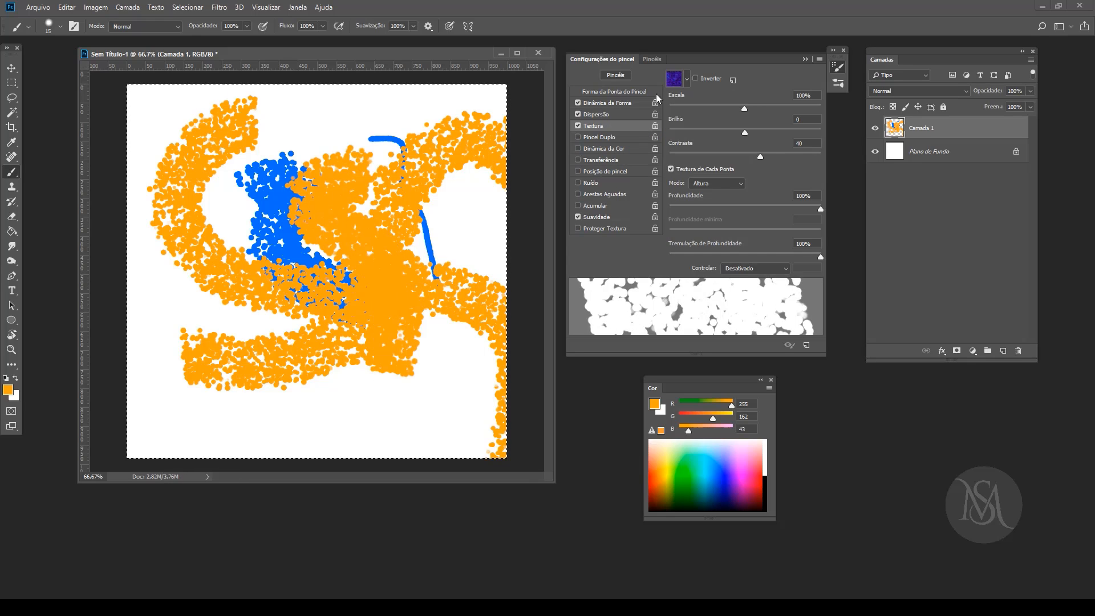
{"action": "left_click", "coordinate": [686, 80]}
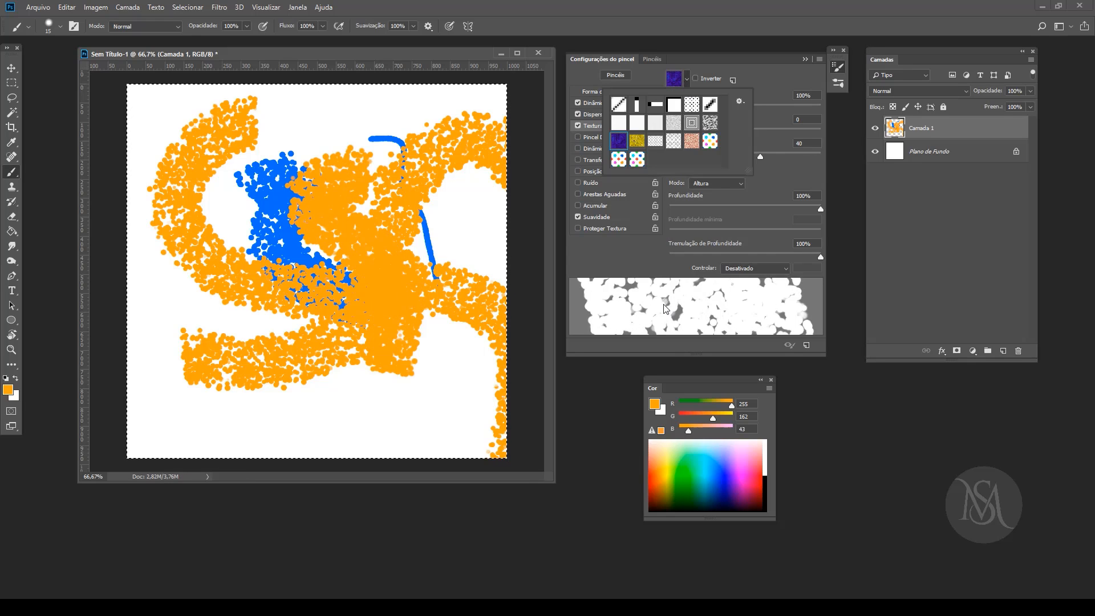
{"action": "left_click", "coordinate": [692, 142]}
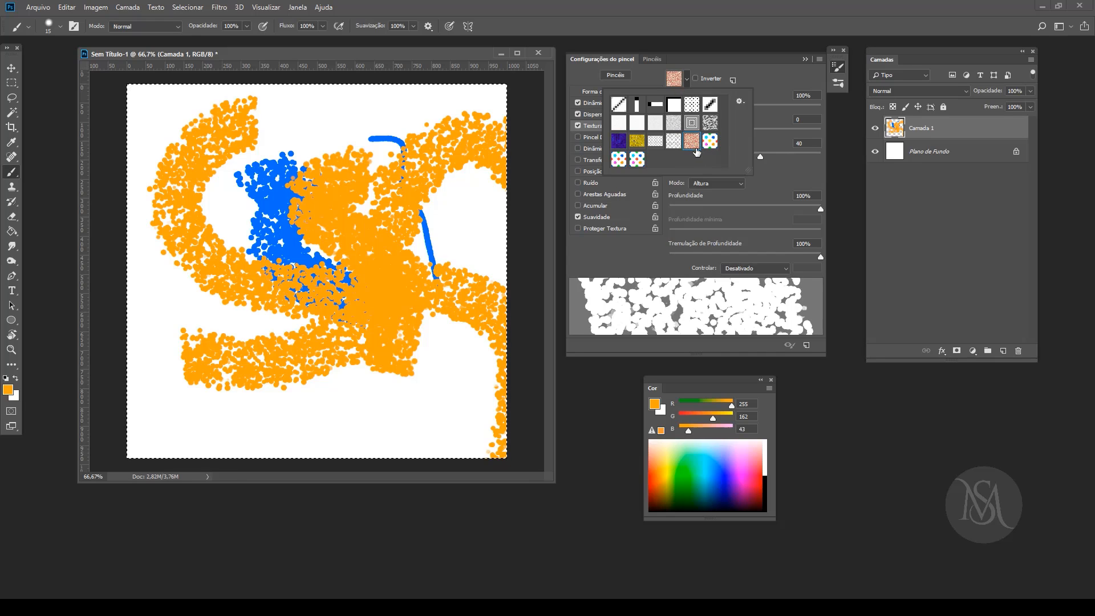
{"action": "left_click", "coordinate": [319, 412]}
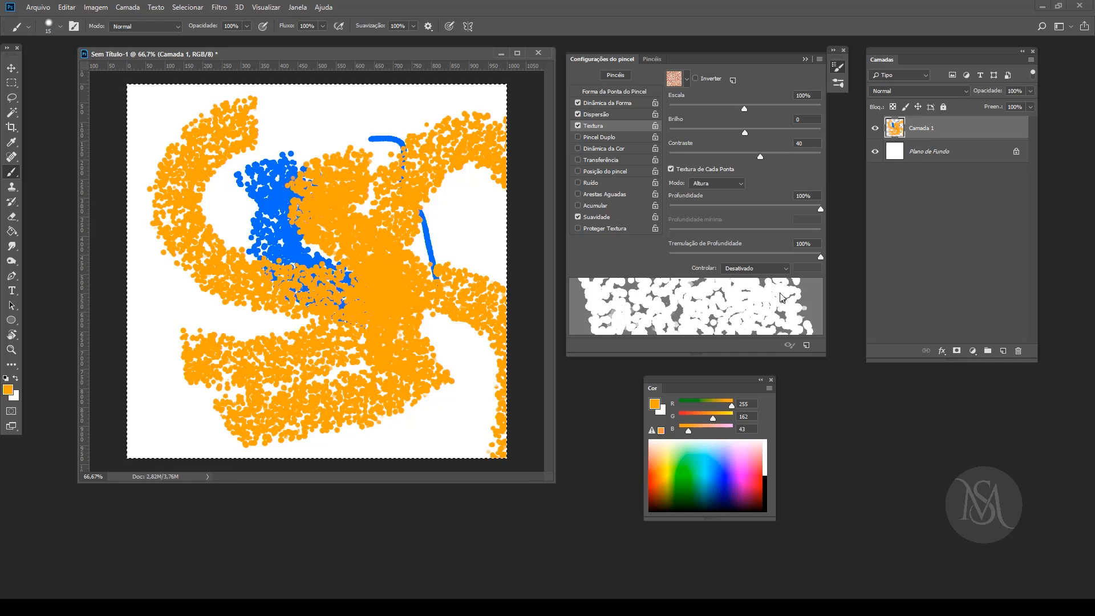
Step: Replace Textura with Pincel Duplo using a 3000 px tip, Espaçamento 138%, Dispersão 323% and Contar 8, testing it with orange strokes
{"action": "left_click", "coordinate": [577, 126]}
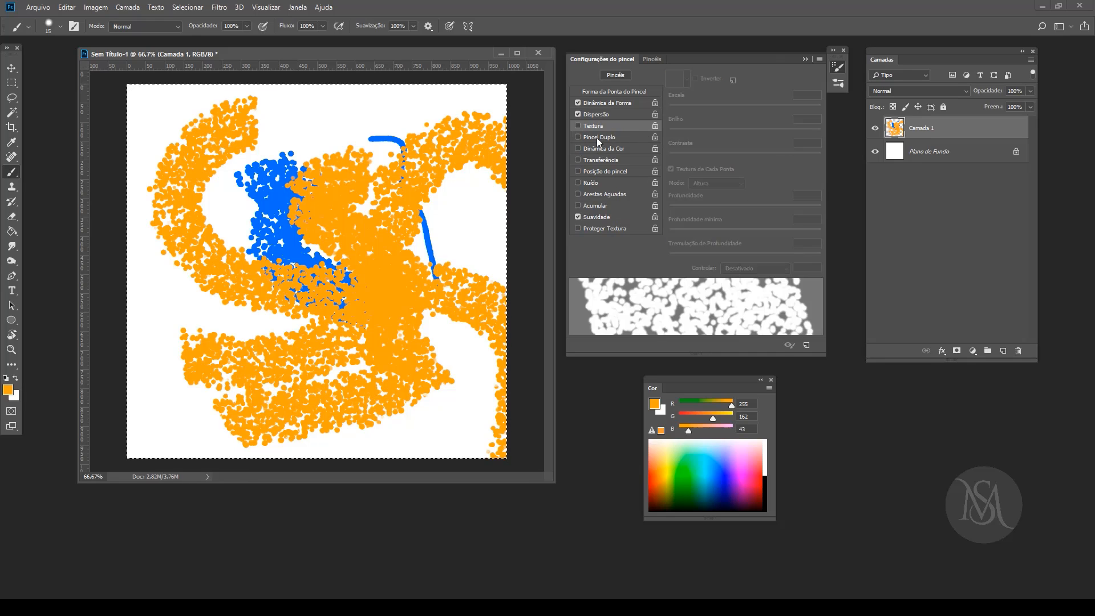
{"action": "left_click", "coordinate": [599, 137]}
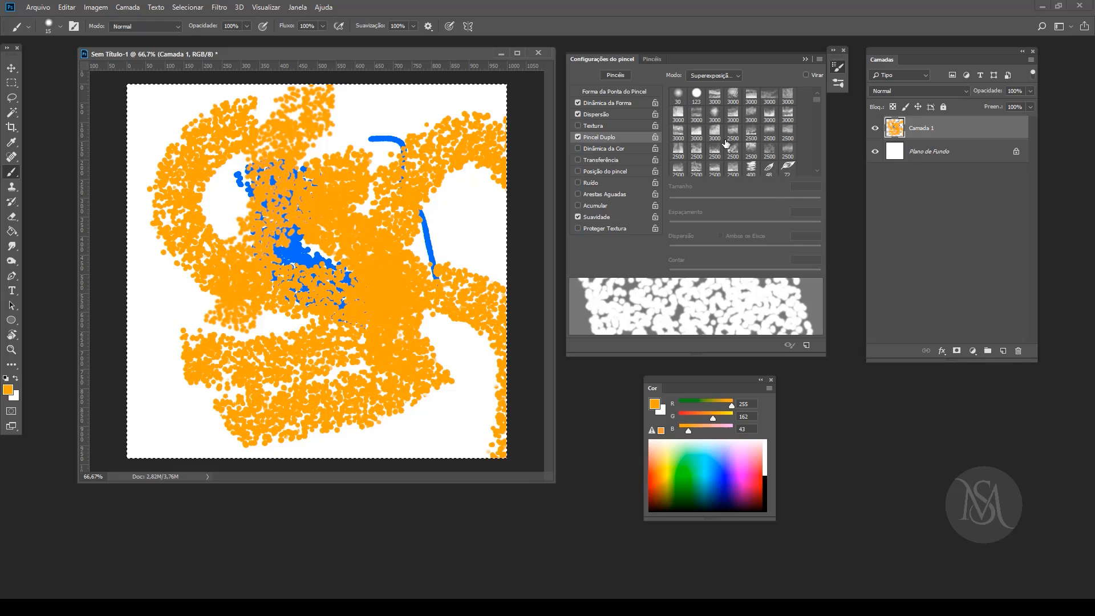
{"action": "left_click", "coordinate": [715, 116]}
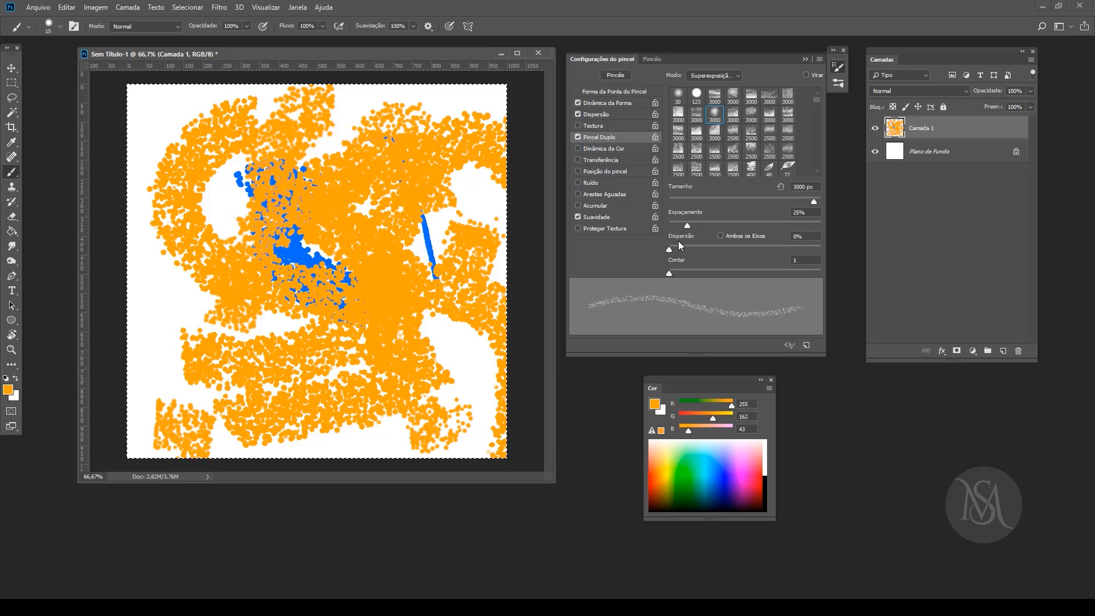
{"action": "mouse_move", "coordinate": [682, 251]}
{"action": "left_mouse_down"}
{"action": "mouse_move", "coordinate": [757, 250]}
{"action": "mouse_move", "coordinate": [718, 249]}
{"action": "mouse_move", "coordinate": [736, 271]}
{"action": "left_mouse_up"}
{"action": "left_click_drag", "start_coordinate": [688, 225], "coordinate": [759, 226]}
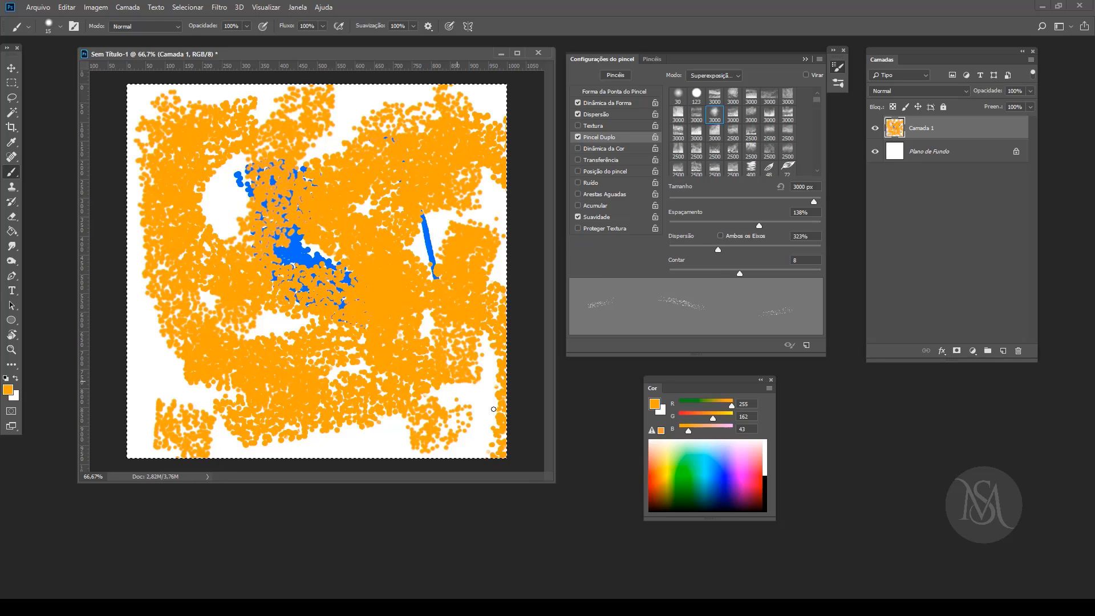
Step: Replace Pincel Duplo with Dinâmica da Cor and paint a test stroke with orange foreground and green (58, 255, 16) background colours
{"action": "left_click", "coordinate": [578, 137]}
{"action": "left_click", "coordinate": [590, 149]}
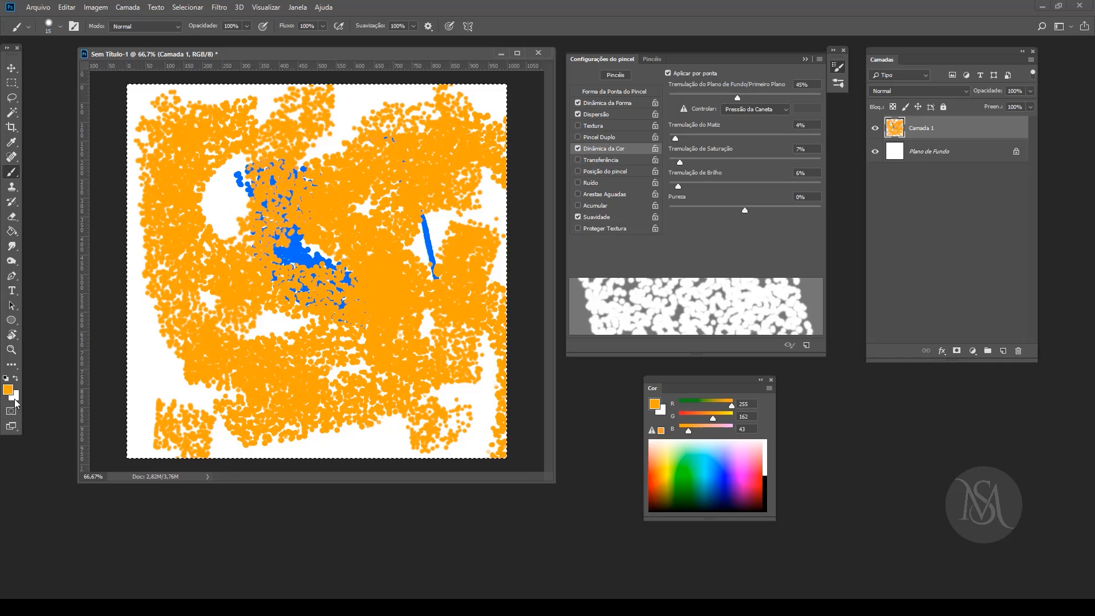
{"action": "left_click", "coordinate": [15, 378]}
{"action": "left_click", "coordinate": [690, 475]}
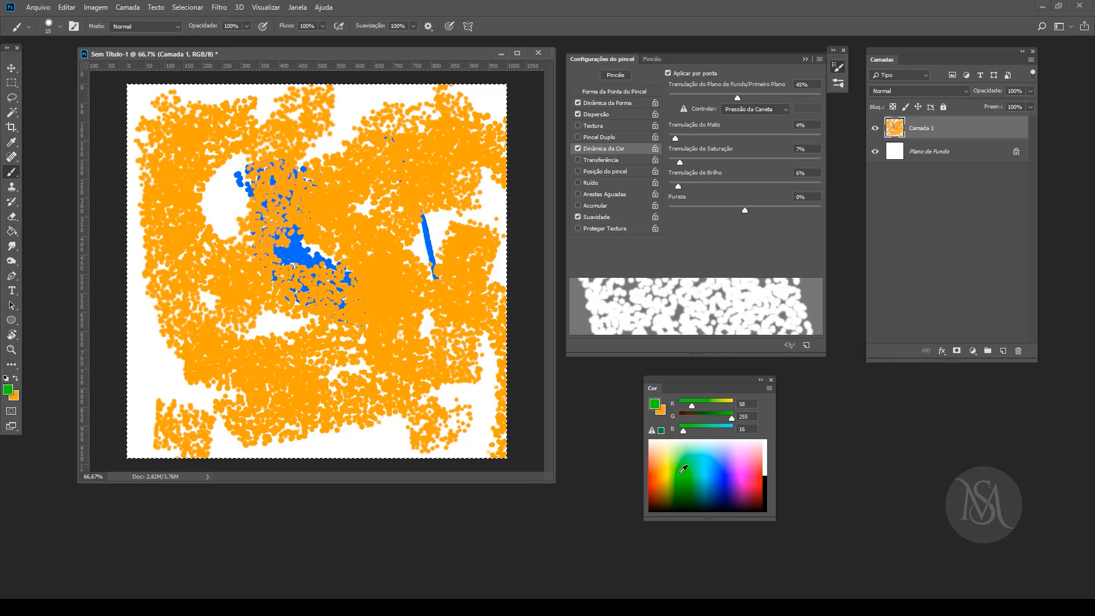
{"action": "left_click", "coordinate": [16, 379]}
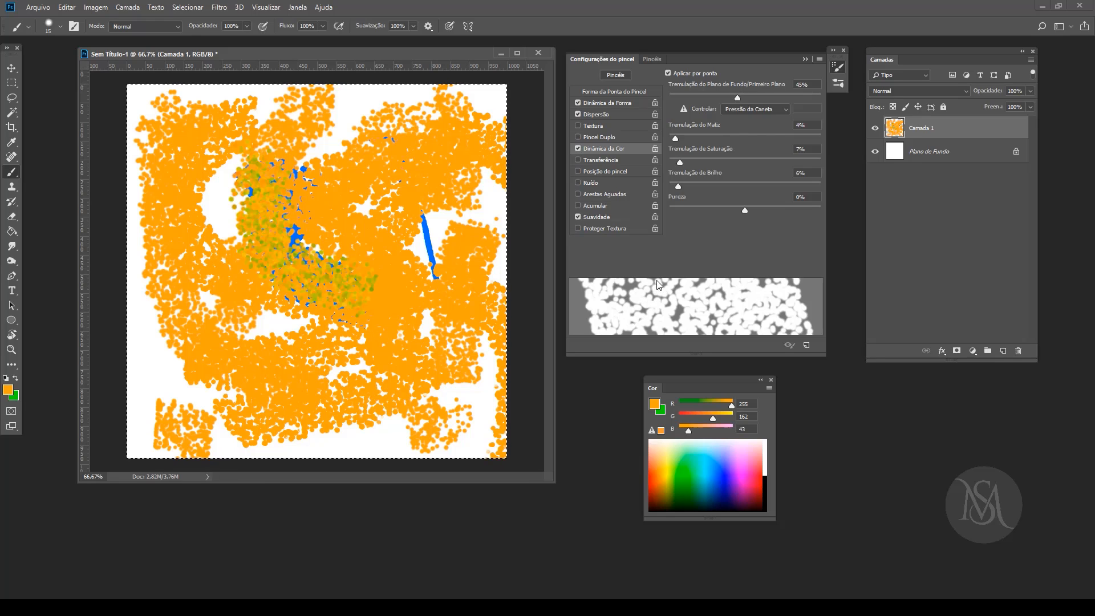
Step: Clear the layer and enlarge the brush to 40 px
{"action": "key", "text": "Delete"}
{"action": "key", "text": "bracketright"}
{"action": "key", "text": "bracketright"}
{"action": "key", "text": "bracketright"}
{"action": "key", "text": "bracketright"}
{"action": "key", "text": "bracketright"}
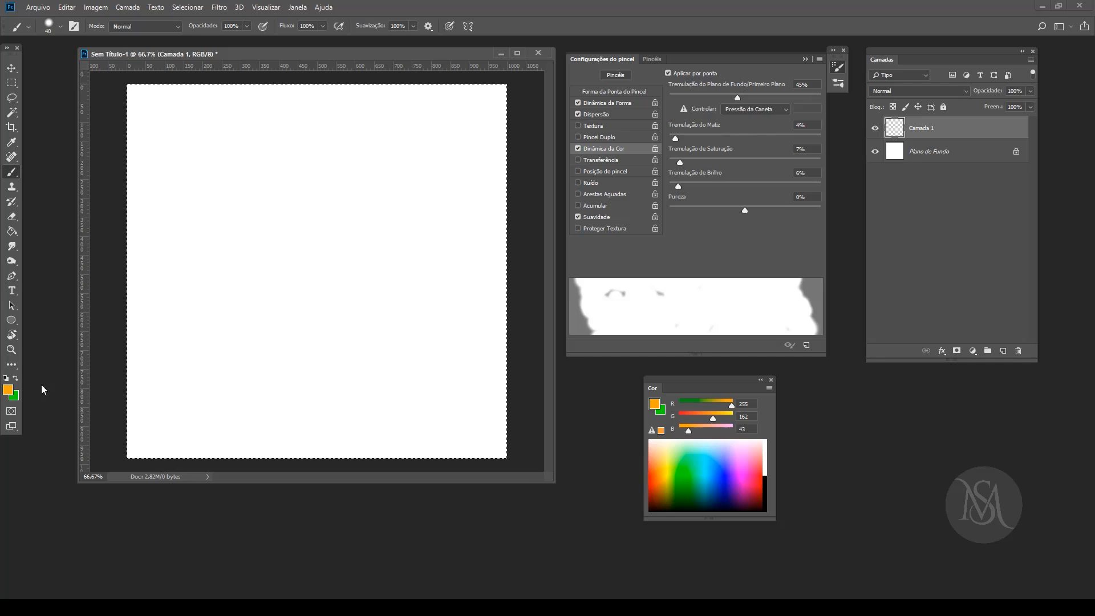
Step: Fill the whole canvas with scattered orange and green dots
{"action": "left_click", "coordinate": [430, 123]}
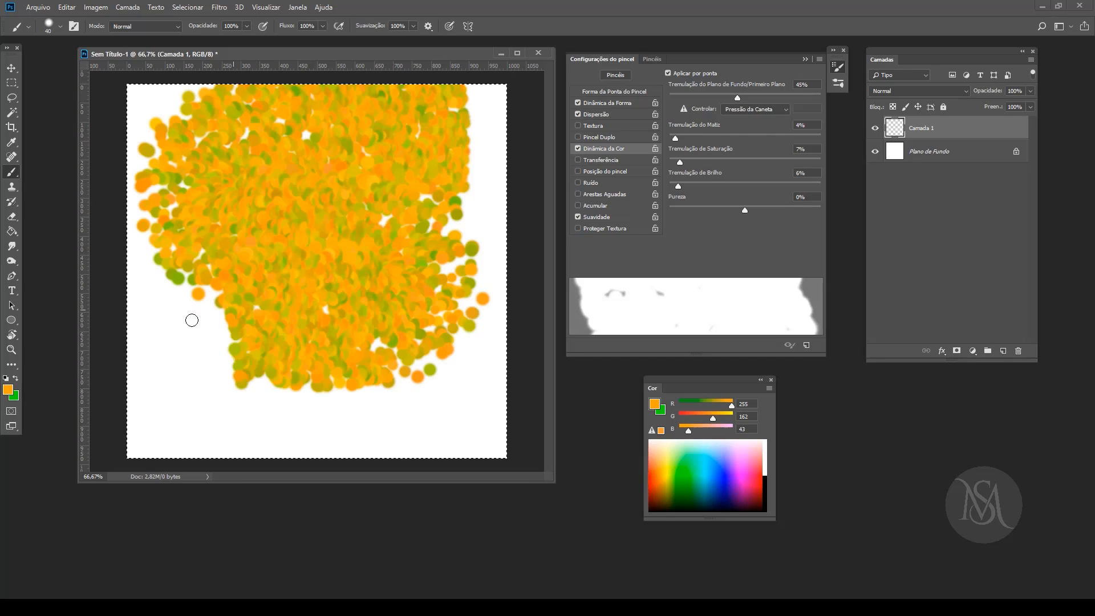
{"action": "mouse_move", "coordinate": [191, 320]}
{"action": "left_mouse_down"}
{"action": "mouse_move", "coordinate": [221, 370]}
{"action": "mouse_move", "coordinate": [286, 376]}
{"action": "mouse_move", "coordinate": [349, 357]}
{"action": "mouse_move", "coordinate": [397, 359]}
{"action": "mouse_move", "coordinate": [526, 434]}
{"action": "mouse_move", "coordinate": [500, 497]}
{"action": "left_mouse_up"}
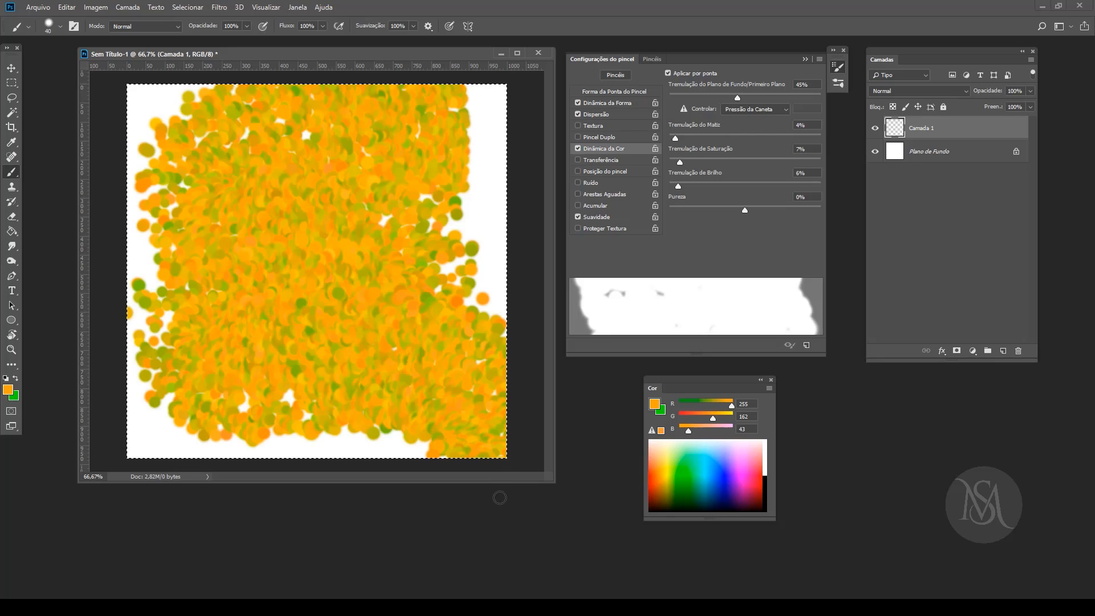
{"action": "mouse_move", "coordinate": [149, 127]}
{"action": "left_mouse_down"}
{"action": "mouse_move", "coordinate": [377, 96]}
{"action": "mouse_move", "coordinate": [500, 117]}
{"action": "mouse_move", "coordinate": [446, 172]}
{"action": "mouse_move", "coordinate": [188, 189]}
{"action": "mouse_move", "coordinate": [15, 280]}
{"action": "mouse_move", "coordinate": [60, 379]}
{"action": "mouse_move", "coordinate": [265, 389]}
{"action": "mouse_move", "coordinate": [585, 365]}
{"action": "mouse_move", "coordinate": [353, 422]}
{"action": "mouse_move", "coordinate": [82, 440]}
{"action": "mouse_move", "coordinate": [347, 400]}
{"action": "mouse_move", "coordinate": [454, 269]}
{"action": "mouse_move", "coordinate": [435, 177]}
{"action": "mouse_move", "coordinate": [362, 101]}
{"action": "mouse_move", "coordinate": [470, 141]}
{"action": "mouse_move", "coordinate": [457, 327]}
{"action": "mouse_move", "coordinate": [336, 429]}
{"action": "mouse_move", "coordinate": [98, 375]}
{"action": "mouse_move", "coordinate": [76, 221]}
{"action": "mouse_move", "coordinate": [138, 125]}
{"action": "mouse_move", "coordinate": [284, 94]}
{"action": "mouse_move", "coordinate": [376, 182]}
{"action": "mouse_move", "coordinate": [150, 272]}
{"action": "mouse_move", "coordinate": [86, 195]}
{"action": "mouse_move", "coordinate": [213, 82]}
{"action": "mouse_move", "coordinate": [415, 94]}
{"action": "mouse_move", "coordinate": [409, 347]}
{"action": "mouse_move", "coordinate": [132, 273]}
{"action": "mouse_move", "coordinate": [304, 161]}
{"action": "mouse_move", "coordinate": [439, 198]}
{"action": "mouse_move", "coordinate": [367, 315]}
{"action": "mouse_move", "coordinate": [187, 277]}
{"action": "mouse_move", "coordinate": [293, 192]}
{"action": "mouse_move", "coordinate": [327, 285]}
{"action": "mouse_move", "coordinate": [186, 239]}
{"action": "mouse_move", "coordinate": [188, 372]}
{"action": "left_mouse_up"}
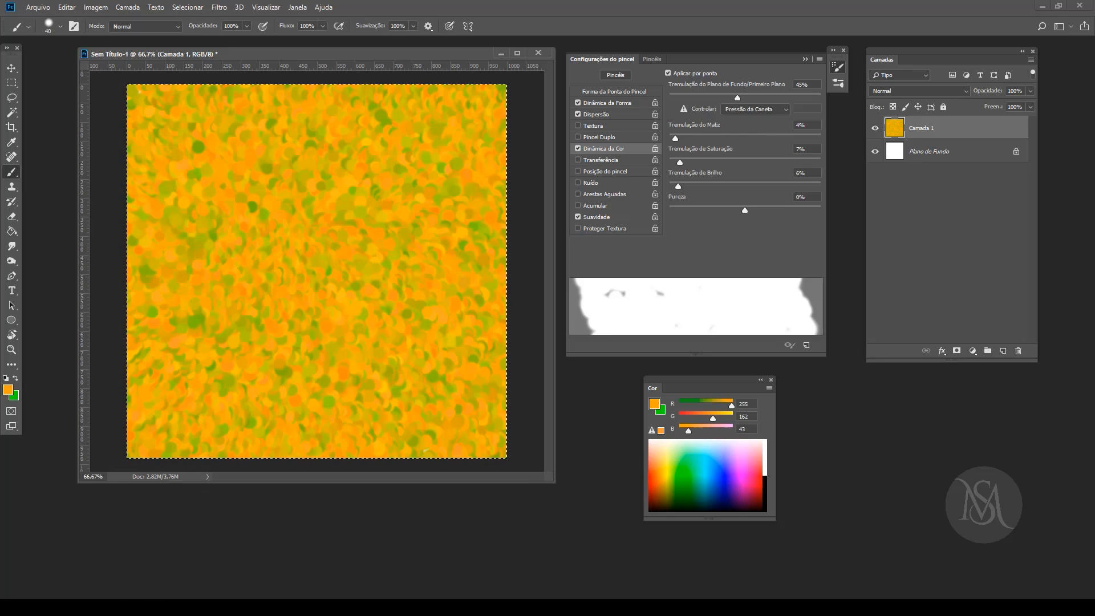
{"action": "key", "text": "ctrl+d"}
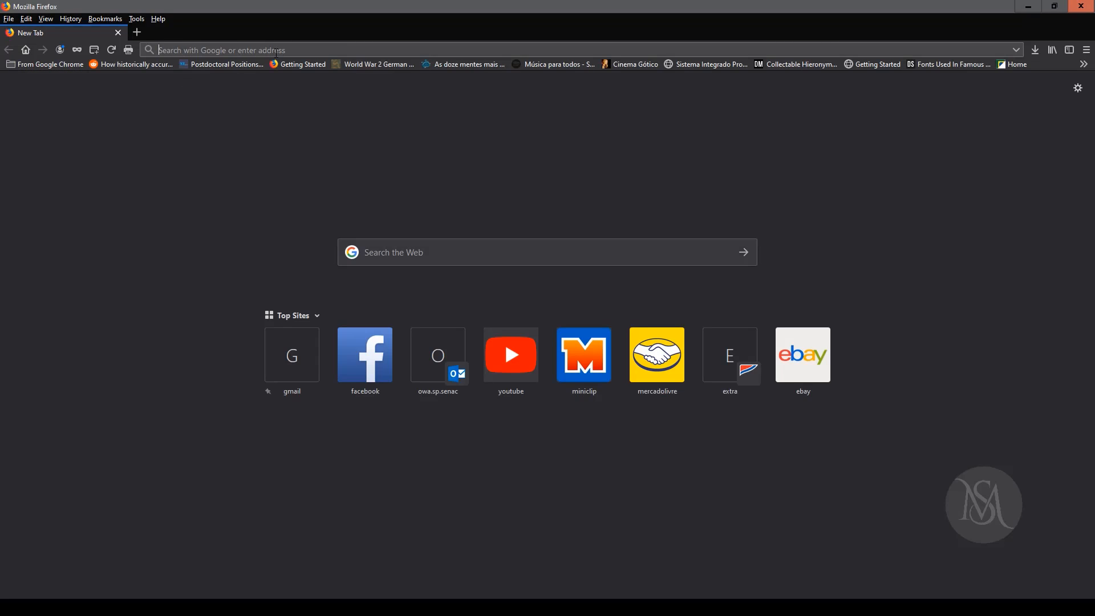
Step: Switch to Firefox, look up "pontilhismo" image results on Google and return to Photoshop
{"action": "type", "text": "pontilhis"}
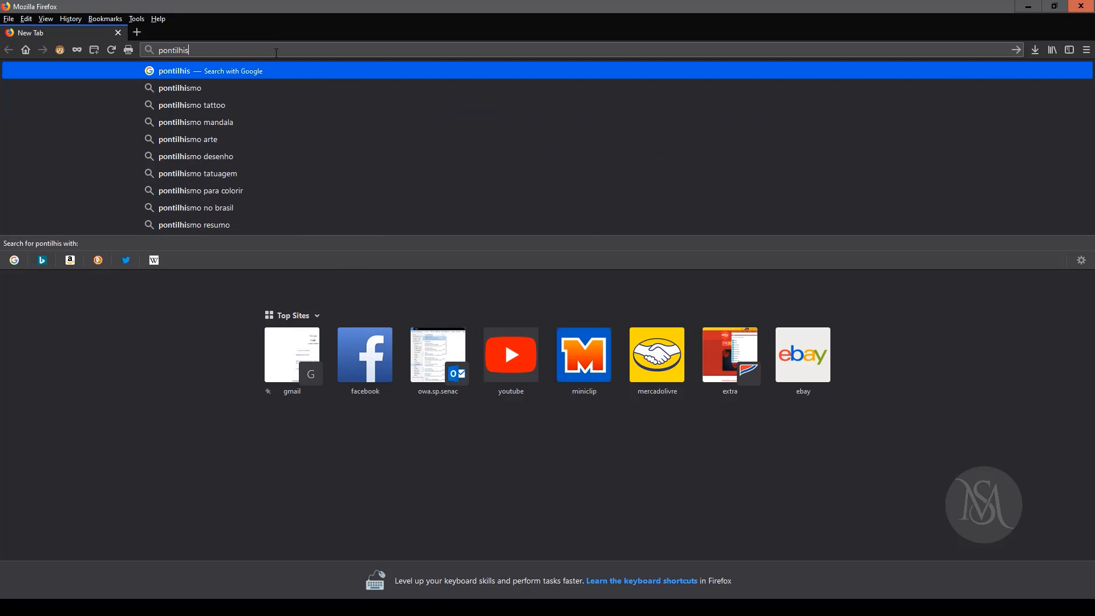
{"action": "type", "text": "mo"}
{"action": "key", "text": "Return"}
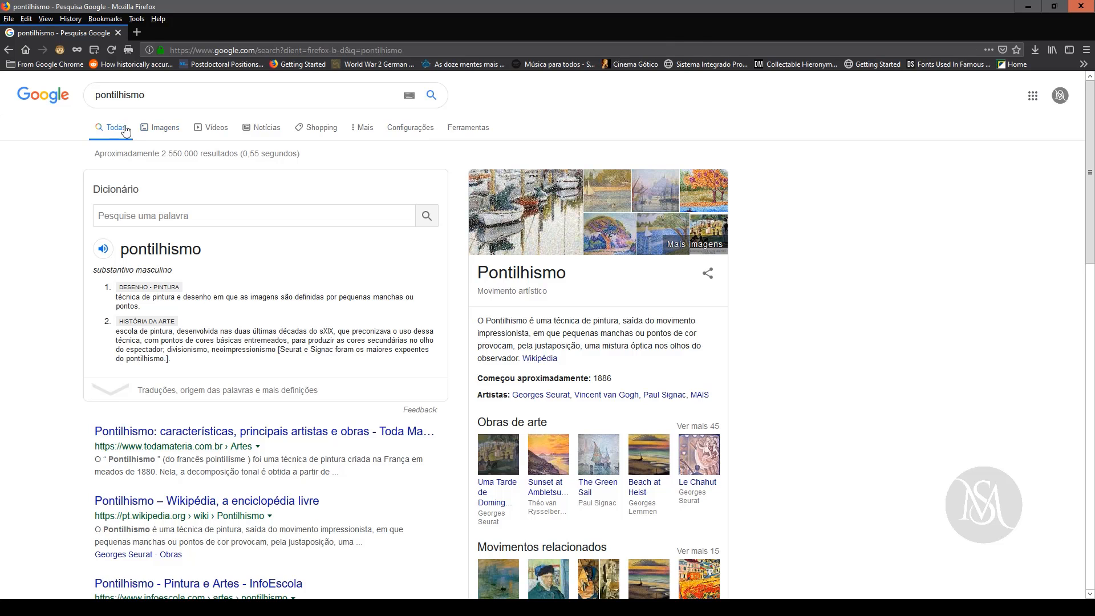
{"action": "left_click", "coordinate": [161, 130]}
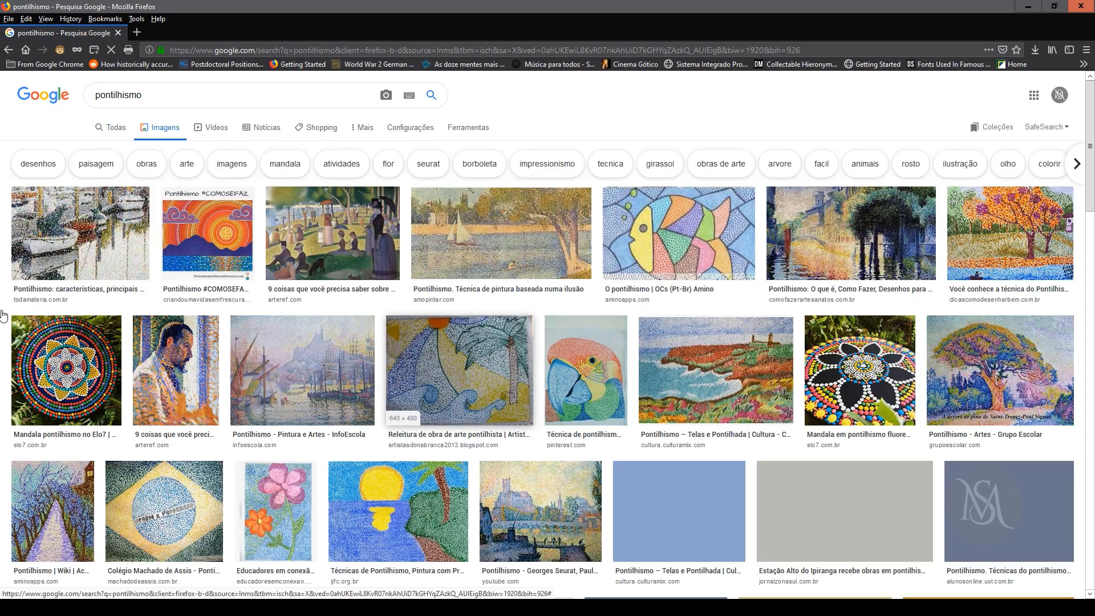
{"action": "left_click", "coordinate": [1029, 7]}
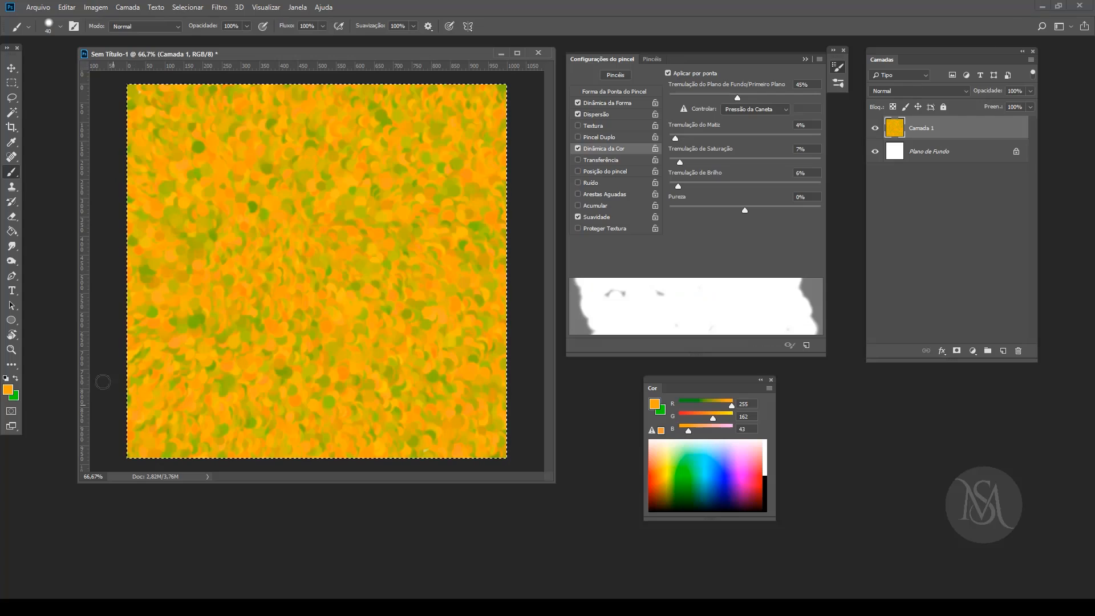
Step: Set the brush tip's Dureza to 48% and its Tamanho to 3 px
{"action": "left_click", "coordinate": [623, 92]}
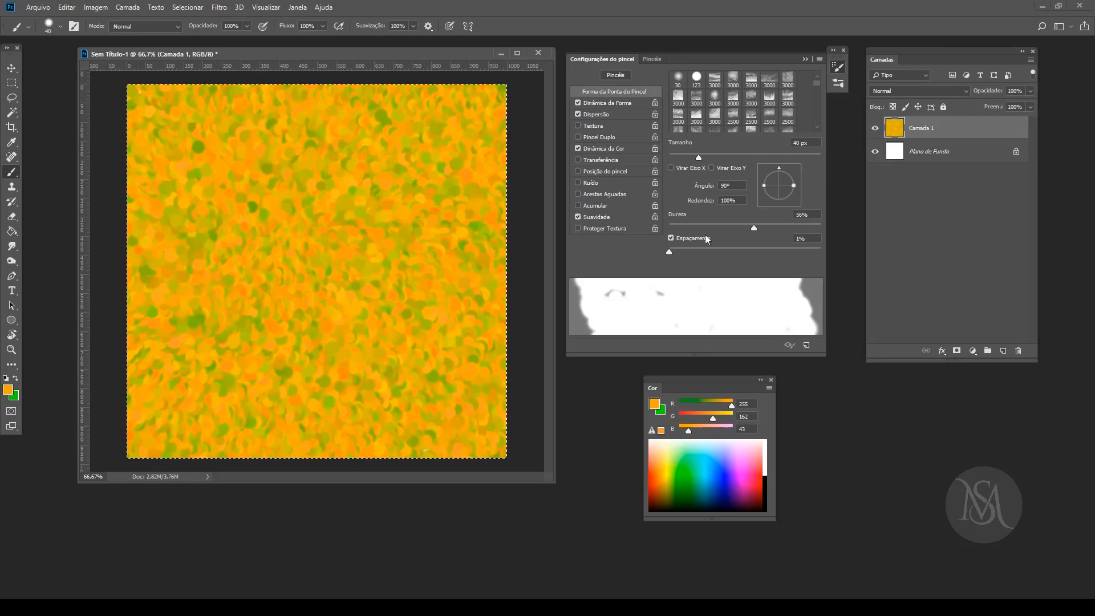
{"action": "mouse_move", "coordinate": [749, 228]}
{"action": "left_mouse_down"}
{"action": "mouse_move", "coordinate": [770, 228]}
{"action": "mouse_move", "coordinate": [731, 227]}
{"action": "mouse_move", "coordinate": [741, 228]}
{"action": "left_mouse_up"}
{"action": "left_click_drag", "start_coordinate": [696, 154], "coordinate": [672, 160]}
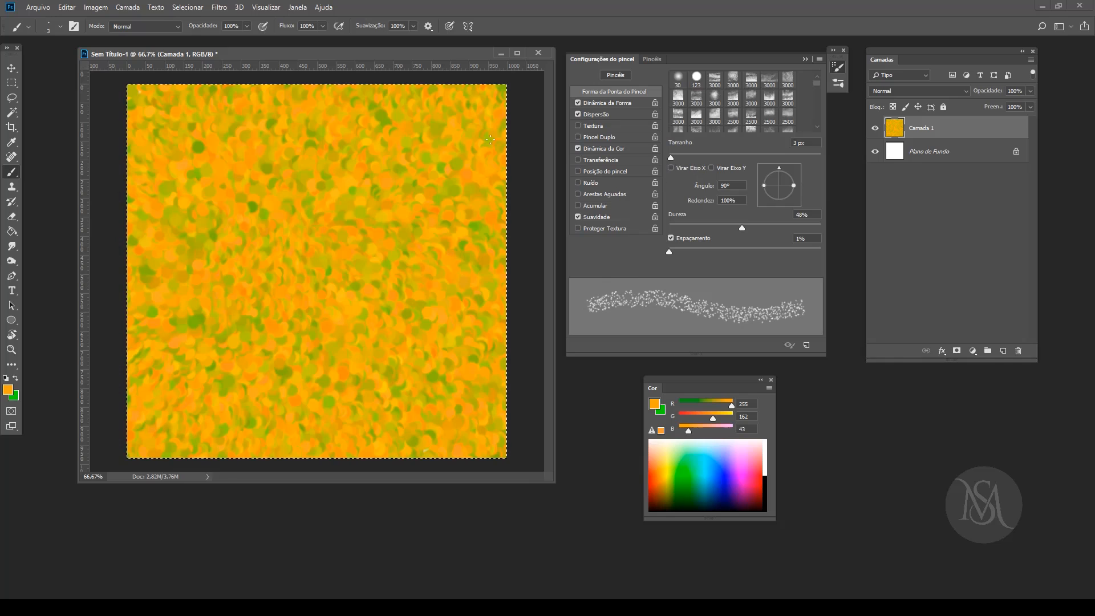
{"action": "left_click_drag", "start_coordinate": [423, 55], "coordinate": [422, 54]}
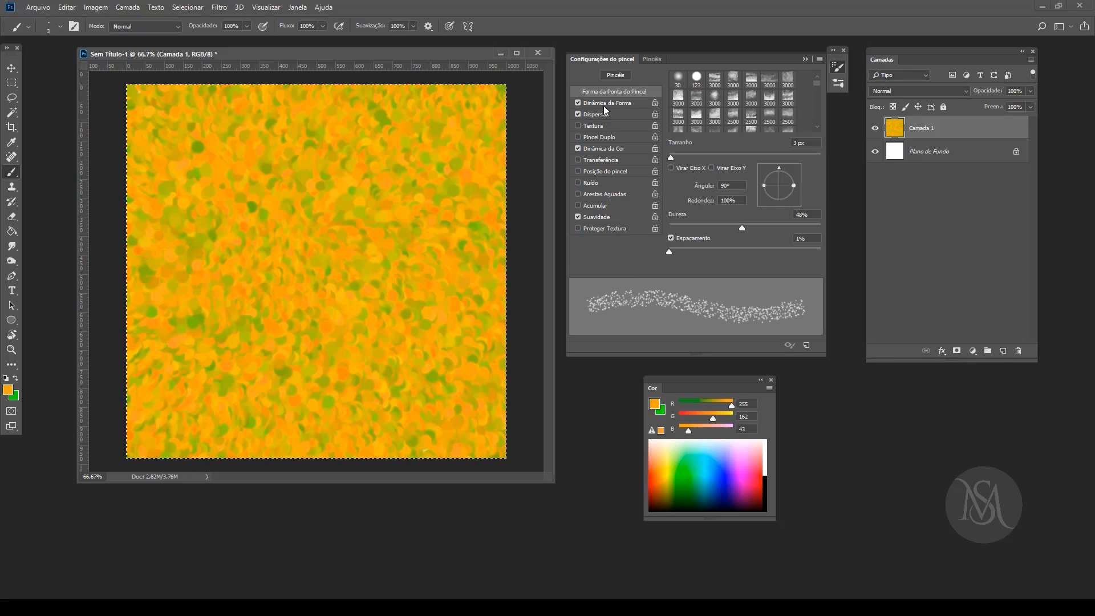
Step: Enlarge the brush to 10 px and paint purple (125, 47, 255) arcs and loops over the dots, filling the canvas's lower area
{"action": "left_click", "coordinate": [609, 149]}
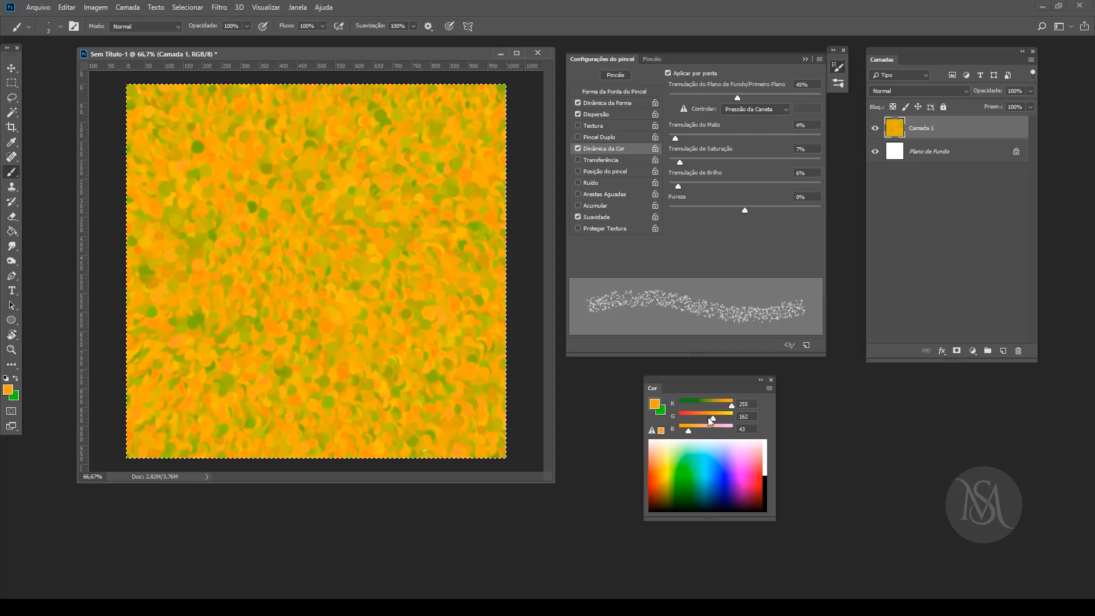
{"action": "key", "text": "bracketright"}
{"action": "key", "text": "bracketright"}
{"action": "key", "text": "bracketright"}
{"action": "key", "text": "bracketright"}
{"action": "key", "text": "bracketright"}
{"action": "key", "text": "bracketright"}
{"action": "key", "text": "bracketright"}
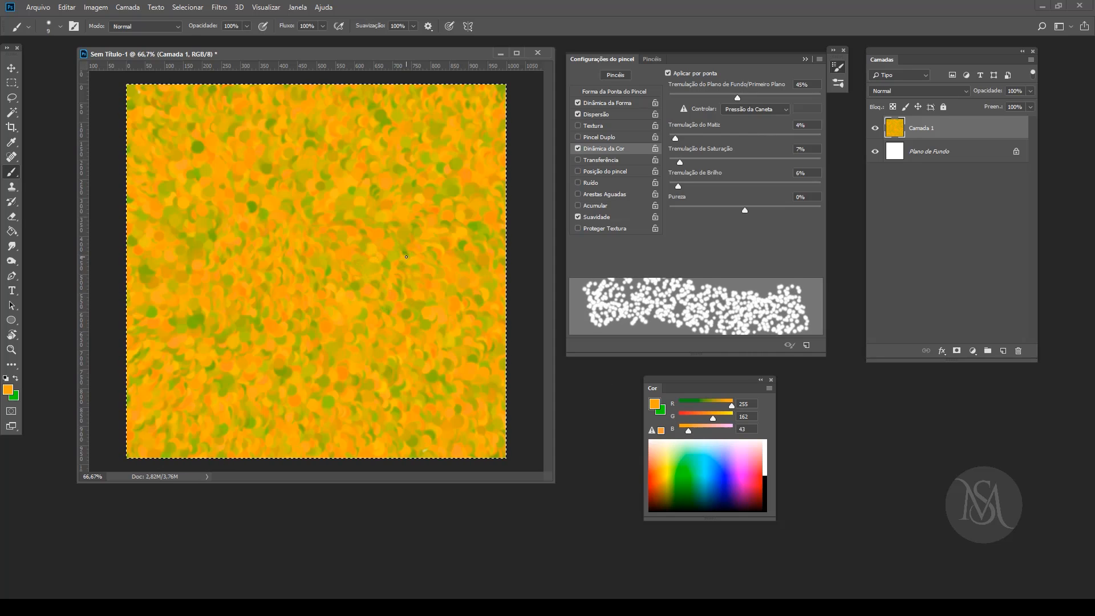
{"action": "left_click", "coordinate": [735, 466]}
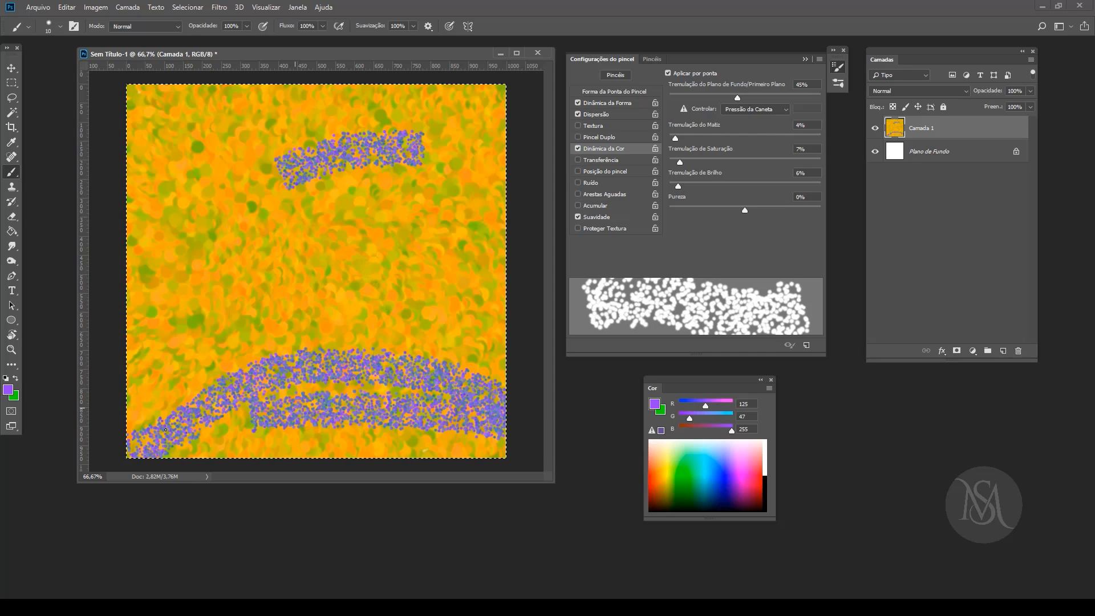
{"action": "left_click_drag", "start_coordinate": [151, 458], "coordinate": [559, 443]}
{"action": "left_click_drag", "start_coordinate": [431, 403], "coordinate": [178, 418]}
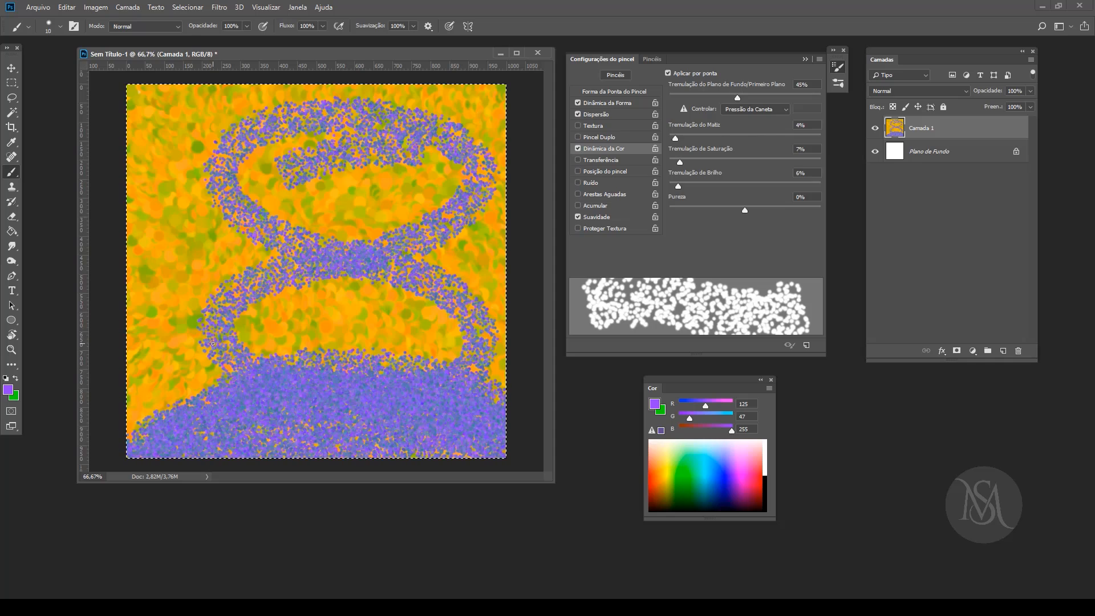
Step: Clear the canvas and paint a purple test stroke with Dinâmica da Cor turned off and Transferência turned on
{"action": "key", "text": "Delete"}
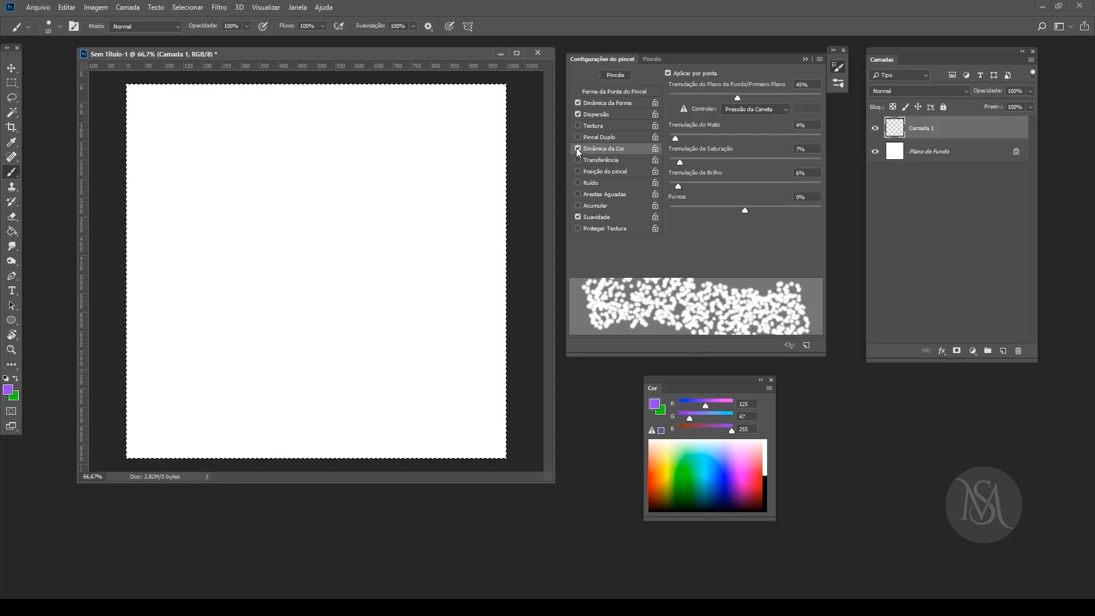
{"action": "left_click", "coordinate": [578, 149]}
{"action": "left_click", "coordinate": [578, 159]}
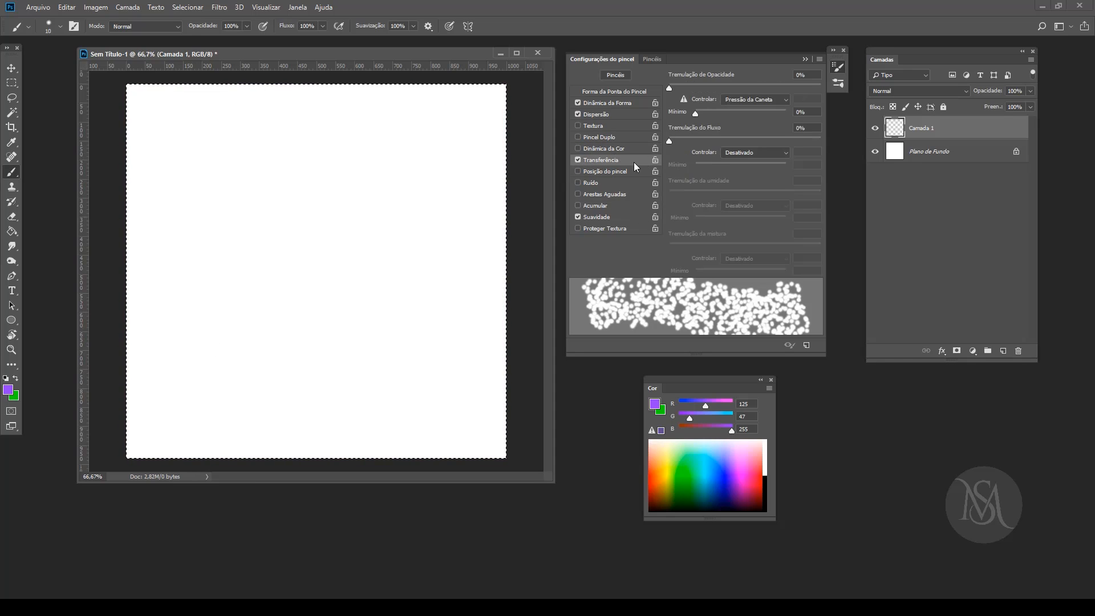
{"action": "mouse_move", "coordinate": [210, 187]}
{"action": "left_mouse_down"}
{"action": "mouse_move", "coordinate": [269, 196]}
{"action": "mouse_move", "coordinate": [267, 278]}
{"action": "mouse_move", "coordinate": [376, 328]}
{"action": "left_mouse_up"}
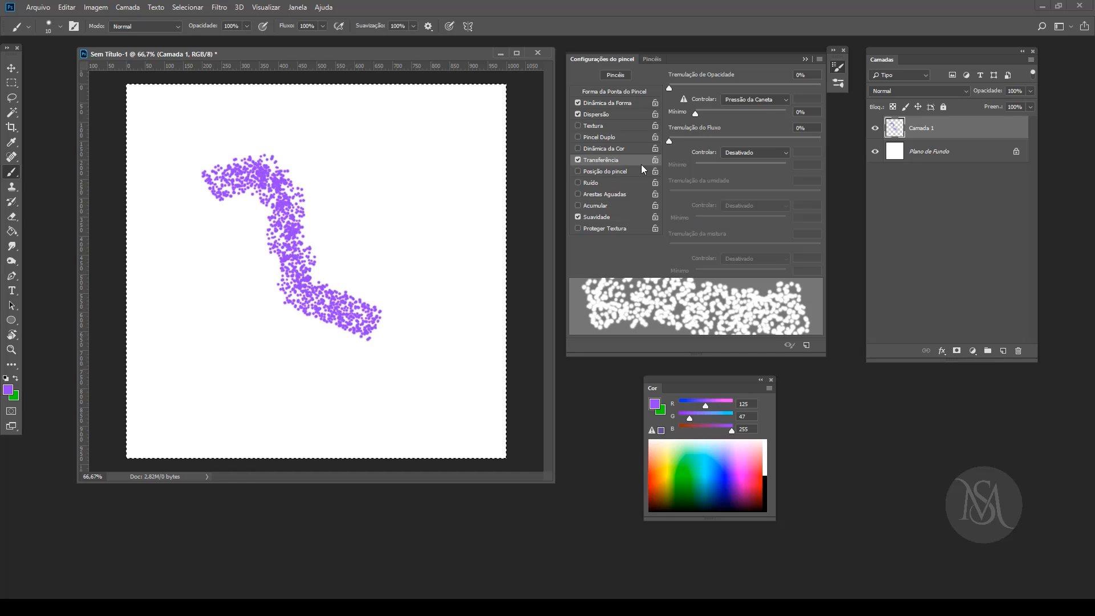
Step: Set Tremulação de Opacidade to 100%, paint a short stroke and fill the whole canvas with purple dots using a 25 px brush
{"action": "left_click_drag", "start_coordinate": [669, 87], "coordinate": [831, 89]}
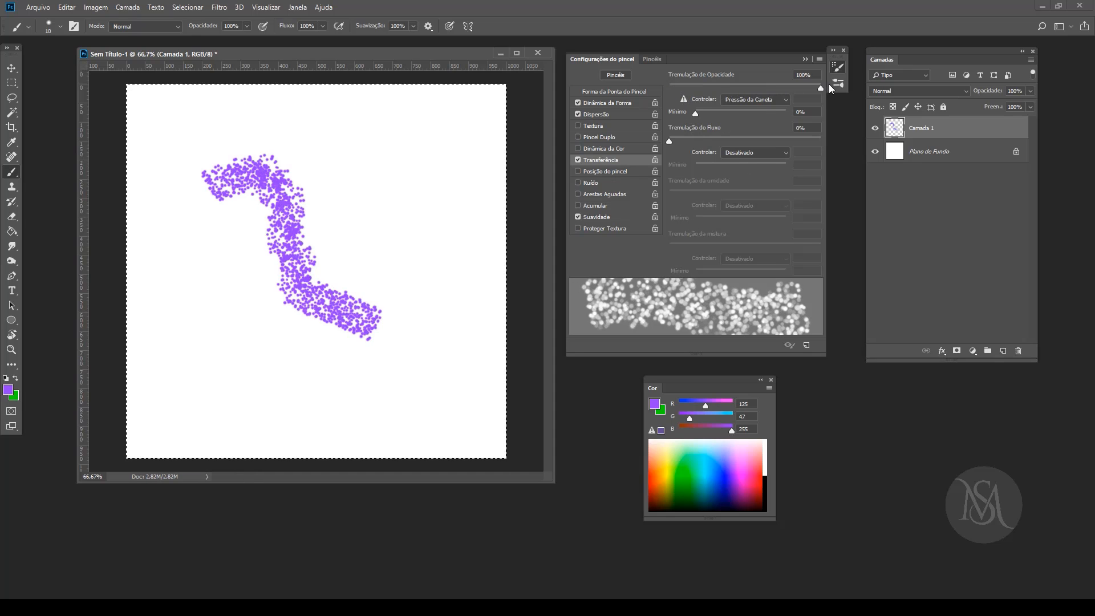
{"action": "mouse_move", "coordinate": [381, 141]}
{"action": "left_mouse_down"}
{"action": "mouse_move", "coordinate": [437, 177]}
{"action": "mouse_move", "coordinate": [423, 274]}
{"action": "left_mouse_up"}
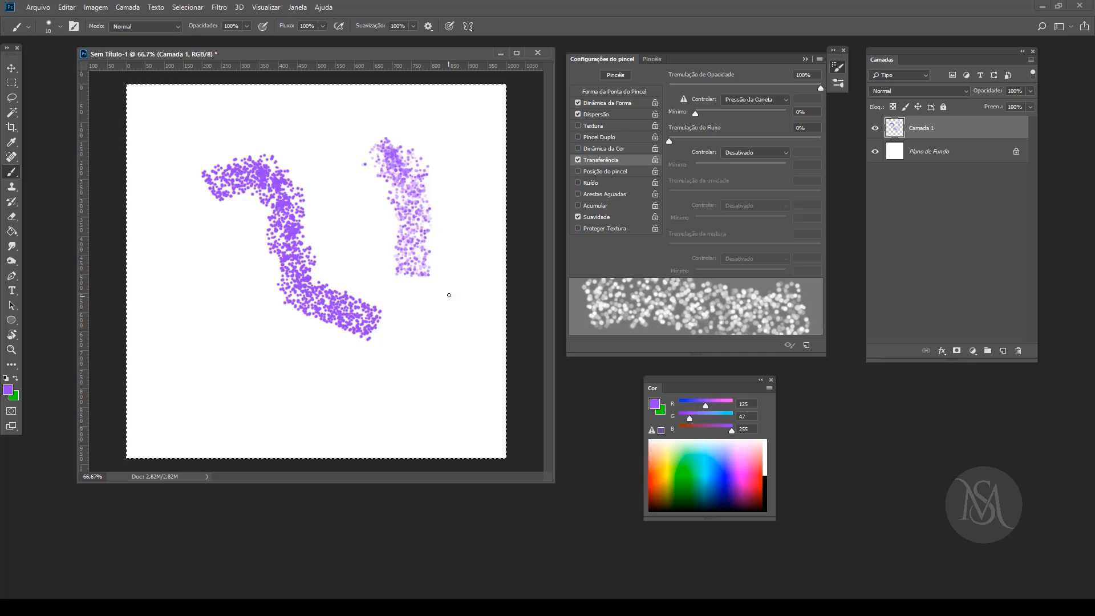
{"action": "key", "text": "bracketright"}
{"action": "key", "text": "bracketright"}
{"action": "key", "text": "bracketright"}
{"action": "key", "text": "bracketright"}
{"action": "key", "text": "bracketright"}
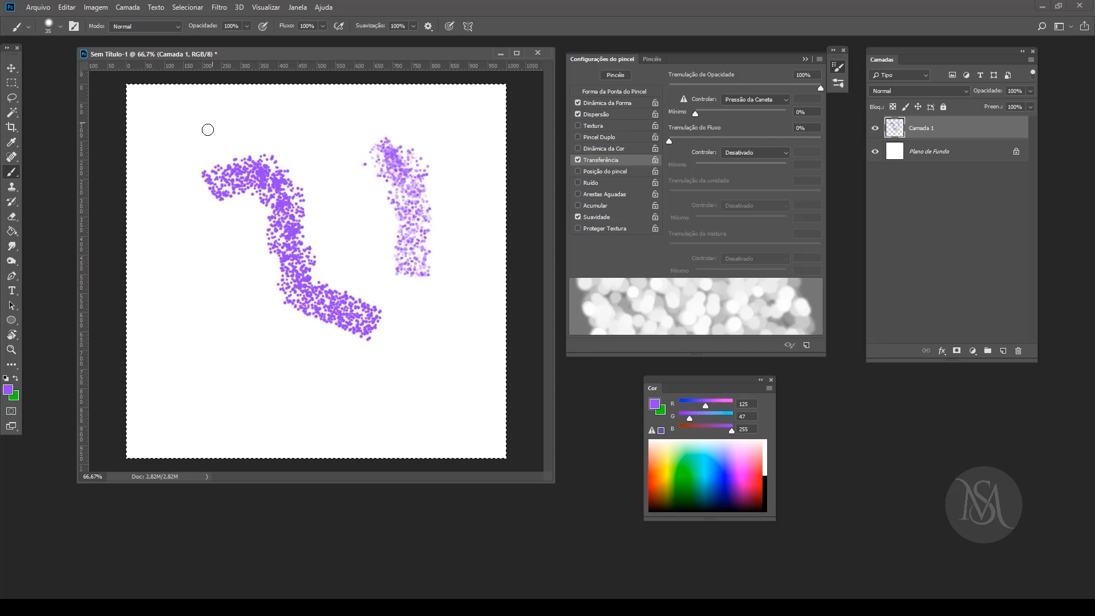
{"action": "left_click_drag", "start_coordinate": [207, 127], "coordinate": [258, 220]}
{"action": "mouse_move", "coordinate": [182, 154]}
{"action": "left_mouse_down"}
{"action": "mouse_move", "coordinate": [297, 297]}
{"action": "mouse_move", "coordinate": [442, 379]}
{"action": "mouse_move", "coordinate": [496, 451]}
{"action": "mouse_move", "coordinate": [354, 447]}
{"action": "left_mouse_up"}
{"action": "mouse_move", "coordinate": [247, 424]}
{"action": "left_mouse_down"}
{"action": "mouse_move", "coordinate": [131, 394]}
{"action": "mouse_move", "coordinate": [393, 365]}
{"action": "mouse_move", "coordinate": [456, 251]}
{"action": "mouse_move", "coordinate": [64, 290]}
{"action": "mouse_move", "coordinate": [345, 228]}
{"action": "mouse_move", "coordinate": [490, 217]}
{"action": "mouse_move", "coordinate": [181, 126]}
{"action": "mouse_move", "coordinate": [448, 127]}
{"action": "mouse_move", "coordinate": [308, 143]}
{"action": "mouse_move", "coordinate": [135, 404]}
{"action": "mouse_move", "coordinate": [140, 445]}
{"action": "mouse_move", "coordinate": [479, 422]}
{"action": "mouse_move", "coordinate": [475, 224]}
{"action": "mouse_move", "coordinate": [165, 131]}
{"action": "left_mouse_up"}
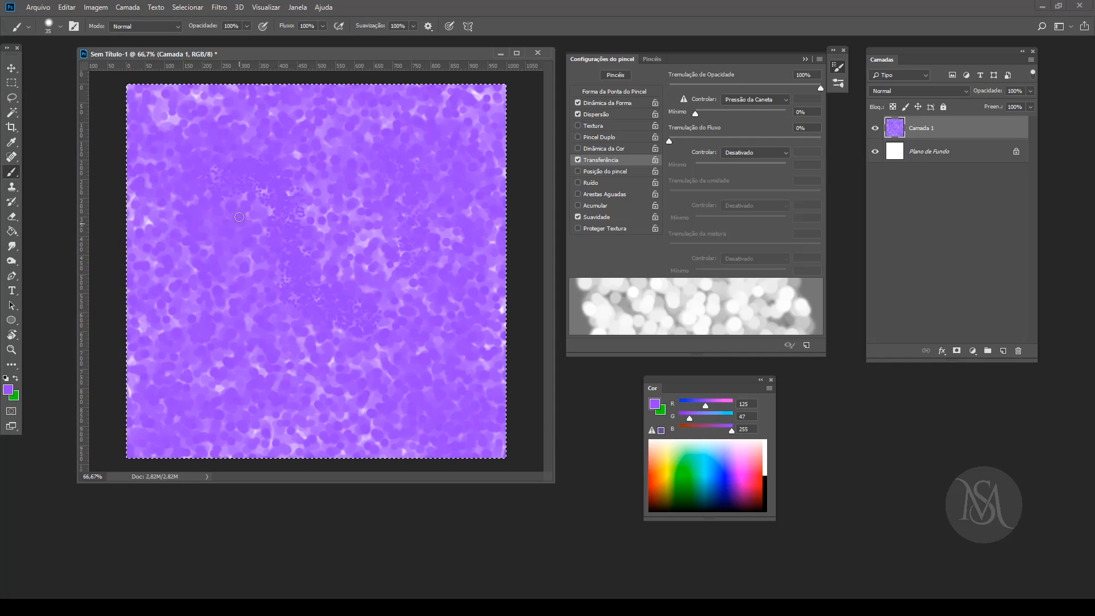
{"action": "mouse_move", "coordinate": [239, 217]}
{"action": "left_mouse_down"}
{"action": "mouse_move", "coordinate": [348, 274]}
{"action": "mouse_move", "coordinate": [439, 376]}
{"action": "left_mouse_up"}
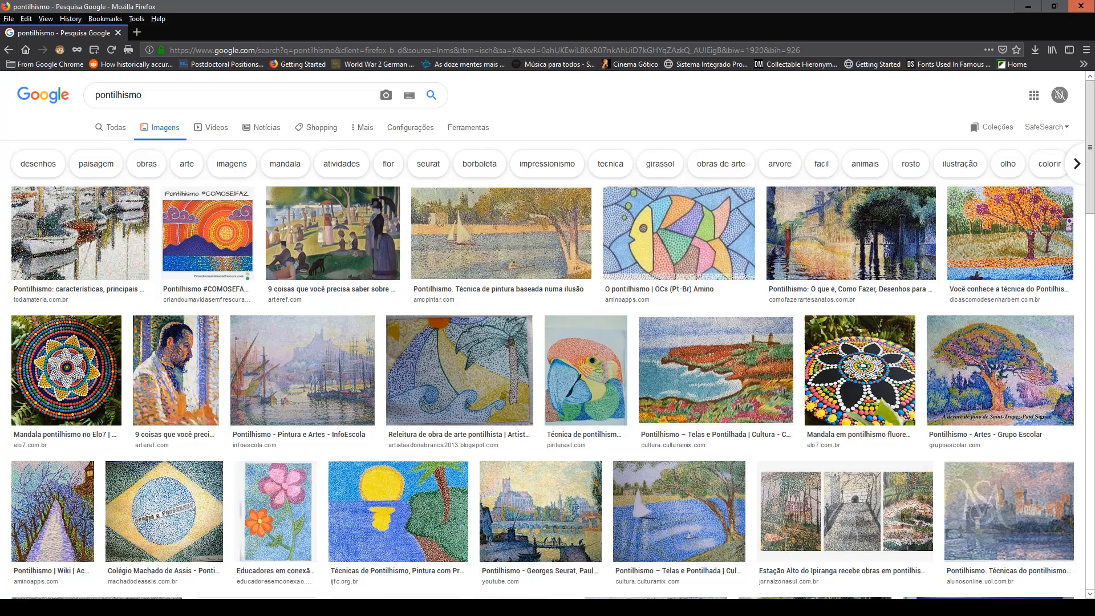
Step: Switch to Firefox, look up "bokeh" image results on Google and return to Photoshop
{"action": "double_click", "coordinate": [125, 93]}
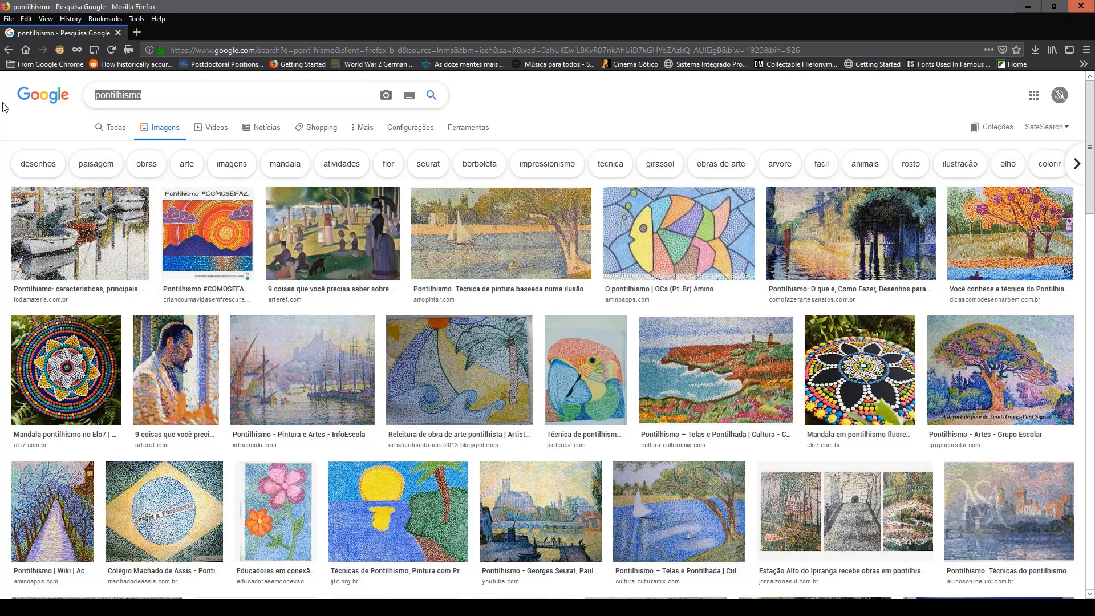
{"action": "type", "text": "boke"}
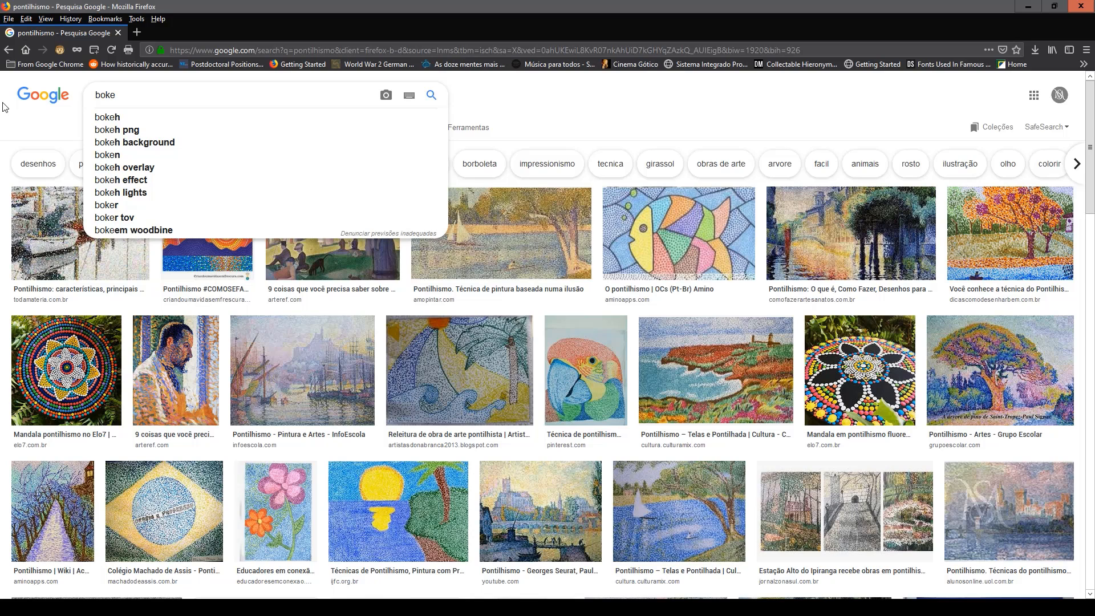
{"action": "type", "text": "h"}
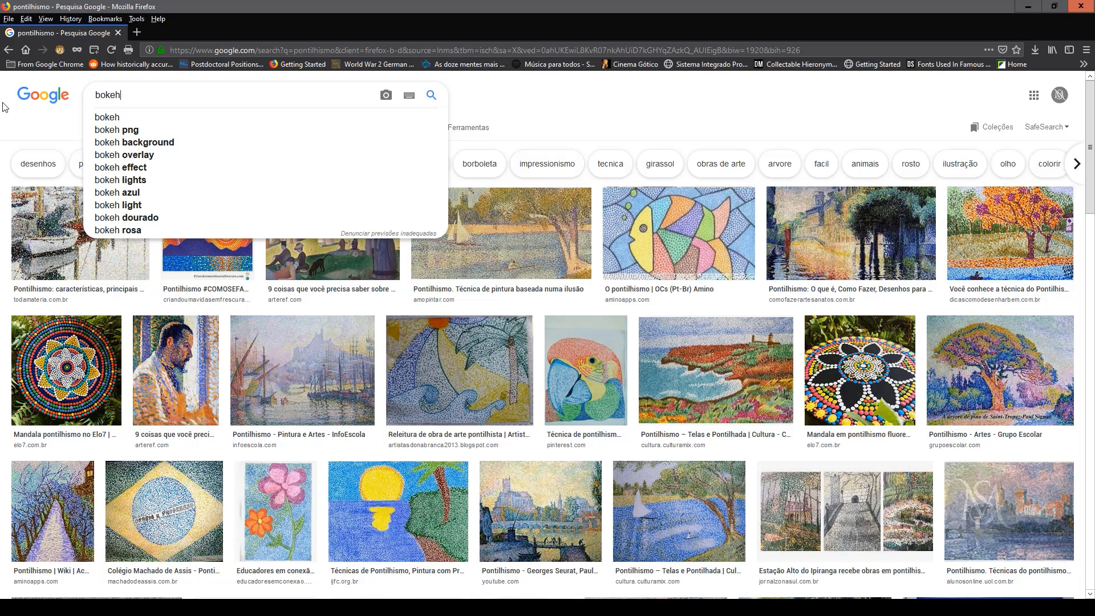
{"action": "key", "text": "Return"}
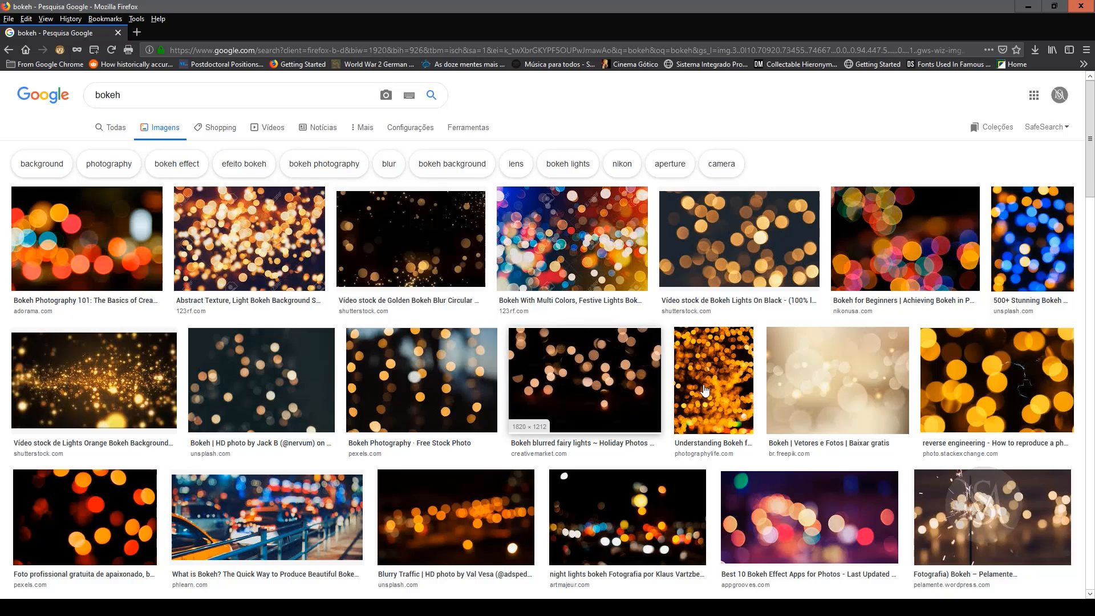
{"action": "left_click", "coordinate": [1027, 7]}
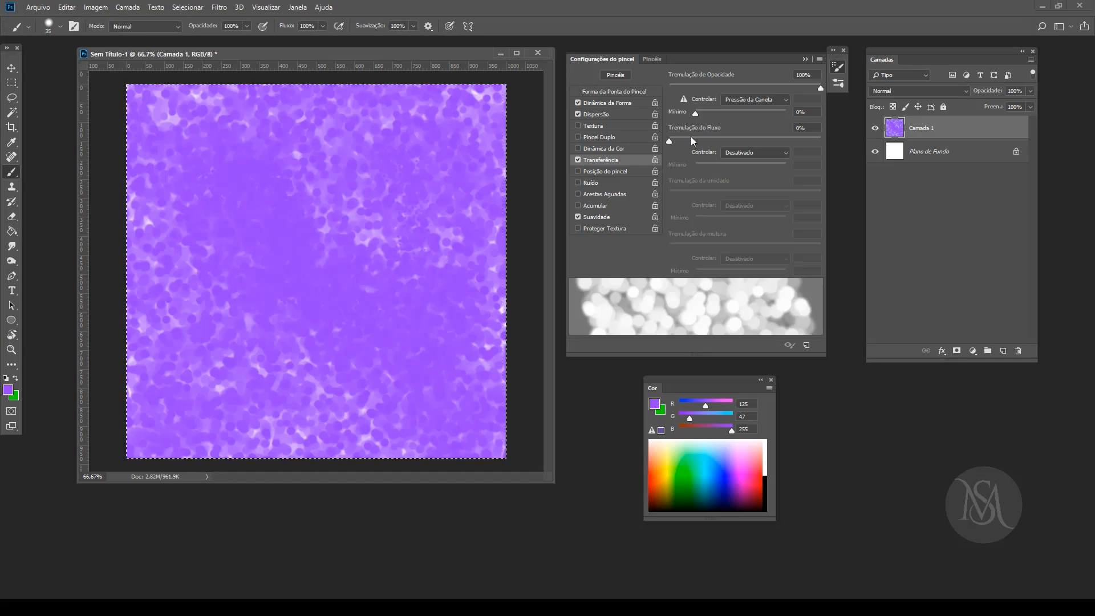
Step: Set Tremulação do Fluxo to 29% and the opacity Mínimo to 79%, and paint an orange (255, 186, 35) diagonal band of dots
{"action": "mouse_move", "coordinate": [670, 141]}
{"action": "left_mouse_down"}
{"action": "mouse_move", "coordinate": [775, 140]}
{"action": "mouse_move", "coordinate": [713, 140]}
{"action": "left_mouse_up"}
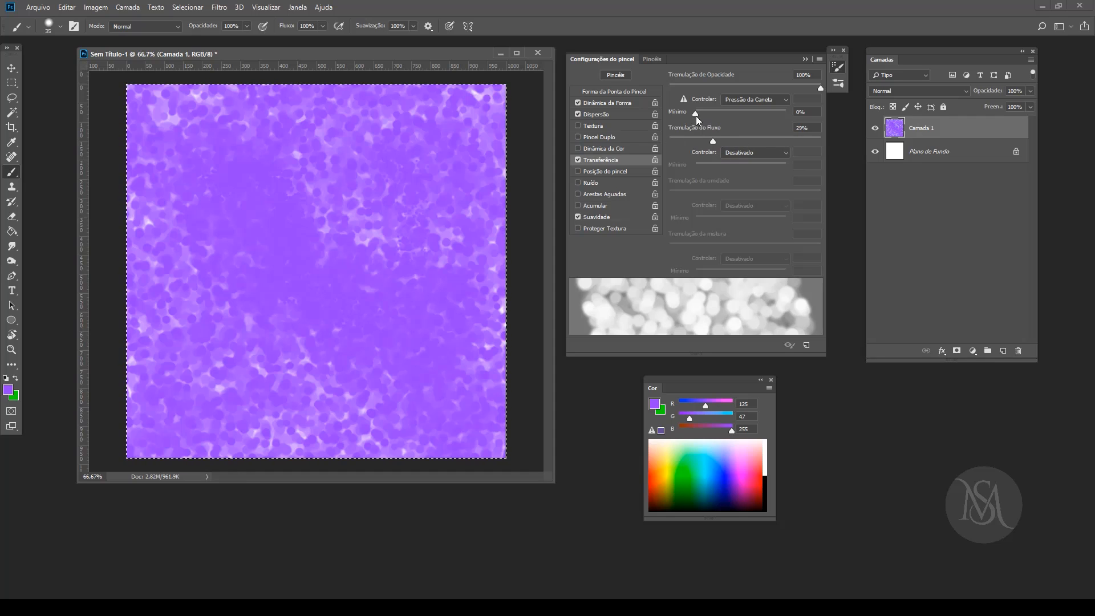
{"action": "left_click", "coordinate": [765, 113]}
{"action": "left_click", "coordinate": [660, 470]}
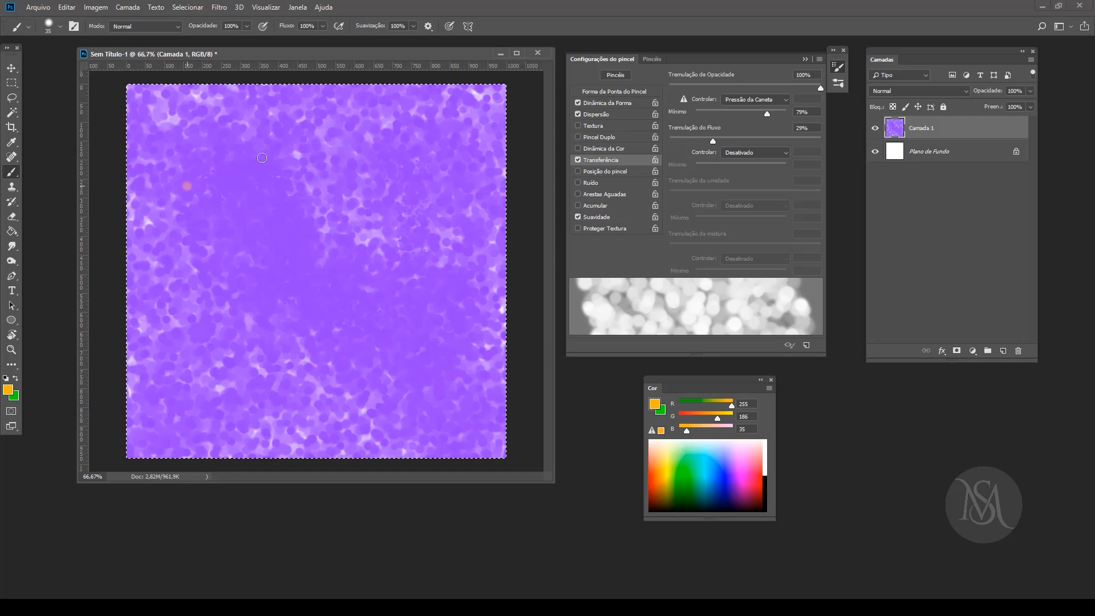
{"action": "left_click_drag", "start_coordinate": [360, 221], "coordinate": [472, 317]}
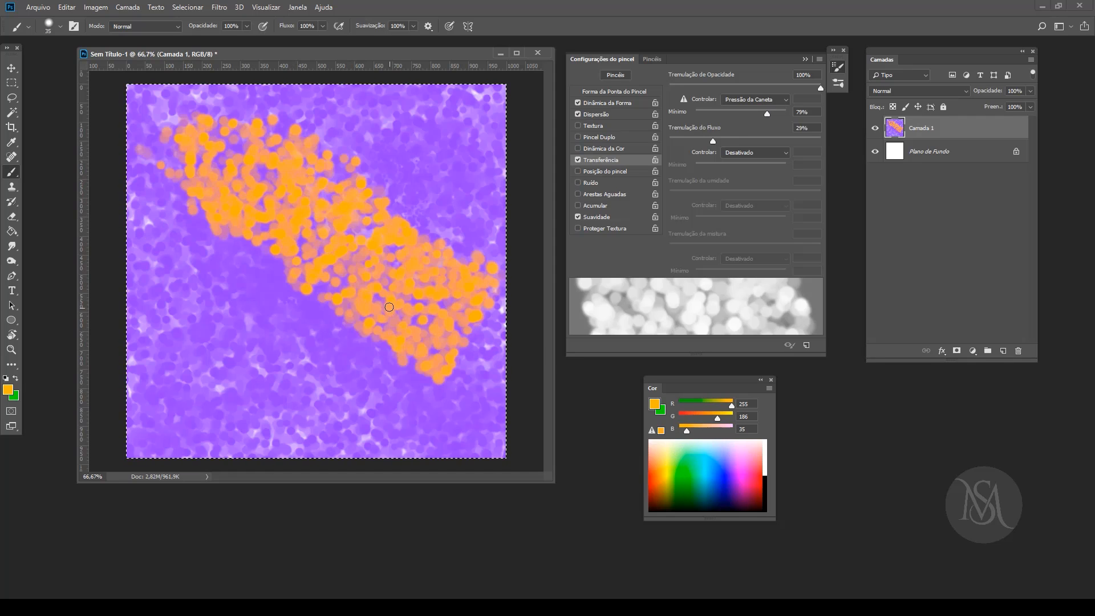
Step: Enlarge the brush to 125 px and paint large soft pink dots across the canvas
{"action": "key", "text": "]"}
{"action": "key", "text": "]"}
{"action": "key", "text": "]"}
{"action": "key", "text": "]"}
{"action": "key", "text": "]"}
{"action": "key", "text": "]"}
{"action": "key", "text": "]"}
{"action": "key", "text": "]"}
{"action": "key", "text": "]"}
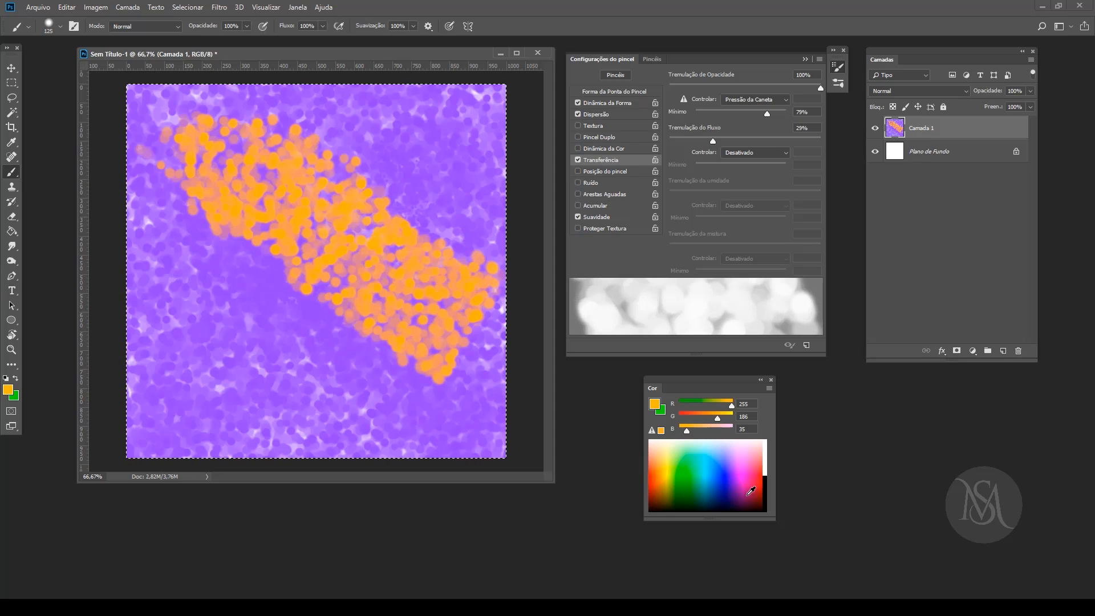
{"action": "left_click", "coordinate": [743, 490]}
{"action": "mouse_move", "coordinate": [226, 221]}
{"action": "left_mouse_down"}
{"action": "mouse_move", "coordinate": [266, 281]}
{"action": "mouse_move", "coordinate": [357, 285]}
{"action": "mouse_move", "coordinate": [419, 337]}
{"action": "left_mouse_up"}
Step: Cover most of the canvas with large soft green dots, followed by a layer of orange (243, 91, 0) dots
{"action": "left_click", "coordinate": [690, 470]}
{"action": "mouse_move", "coordinate": [425, 153]}
{"action": "left_mouse_down"}
{"action": "mouse_move", "coordinate": [353, 175]}
{"action": "mouse_move", "coordinate": [237, 332]}
{"action": "left_mouse_up"}
{"action": "left_click_drag", "start_coordinate": [391, 380], "coordinate": [482, 285]}
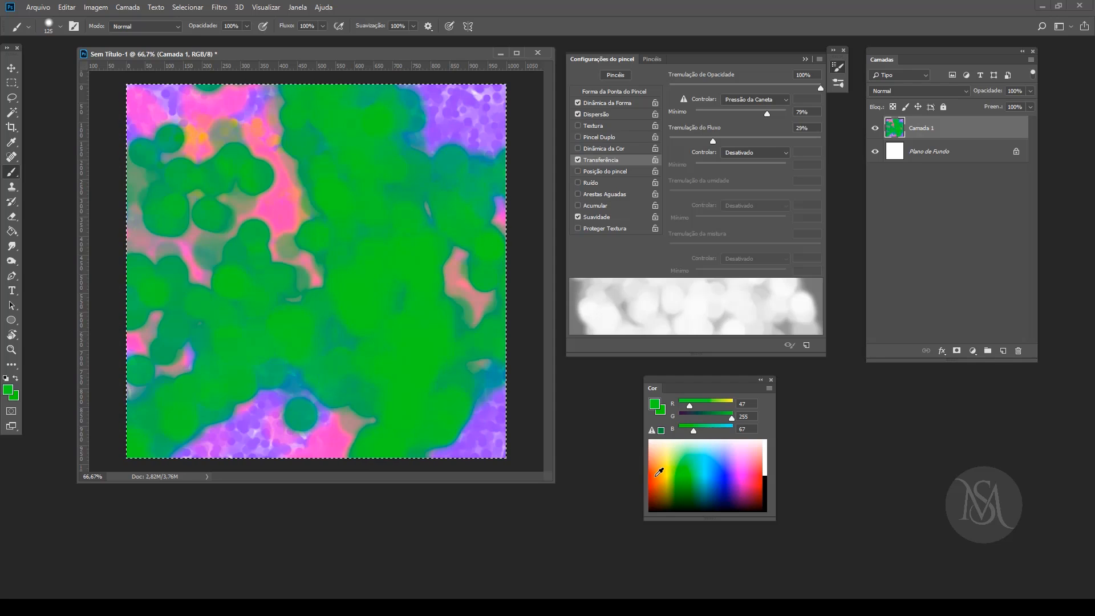
{"action": "left_click", "coordinate": [655, 475]}
{"action": "left_click_drag", "start_coordinate": [393, 317], "coordinate": [201, 260]}
{"action": "mouse_move", "coordinate": [390, 381]}
{"action": "left_mouse_down"}
{"action": "mouse_move", "coordinate": [342, 353]}
{"action": "mouse_move", "coordinate": [421, 288]}
{"action": "mouse_move", "coordinate": [411, 281]}
{"action": "left_mouse_up"}
Step: Reduce the brush to 80 px with Dureza at 100% and paint hard-edged orange dots over the upper half of the canvas
{"action": "key", "text": "bracketright"}
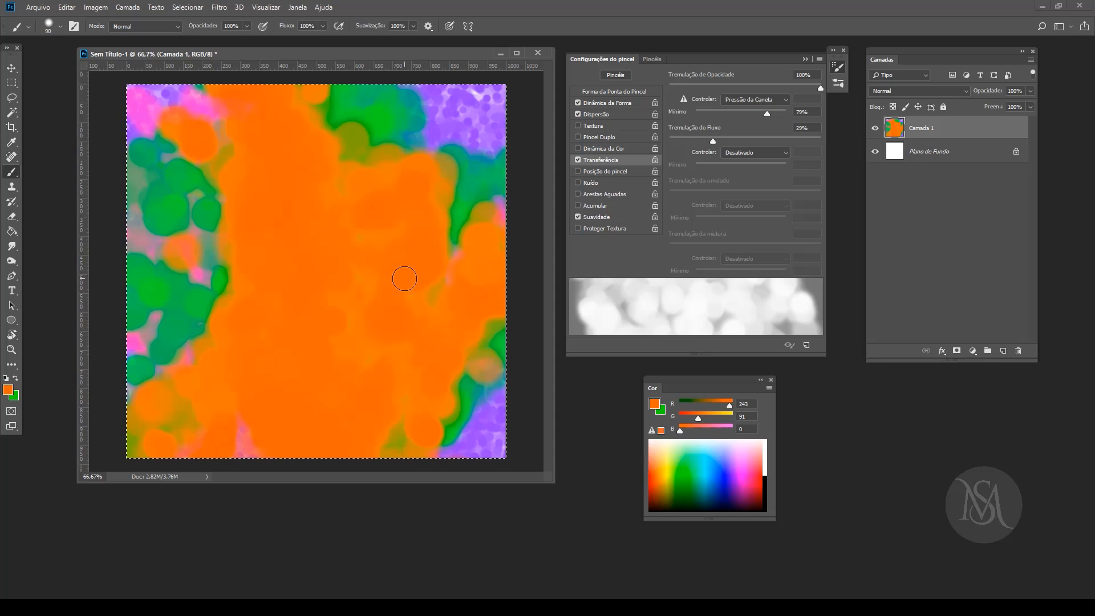
{"action": "key", "text": "bracketleft"}
{"action": "key", "text": "bracketleft"}
{"action": "key", "text": "bracketleft"}
{"action": "key", "text": "bracketleft"}
{"action": "right_click", "coordinate": [377, 240]}
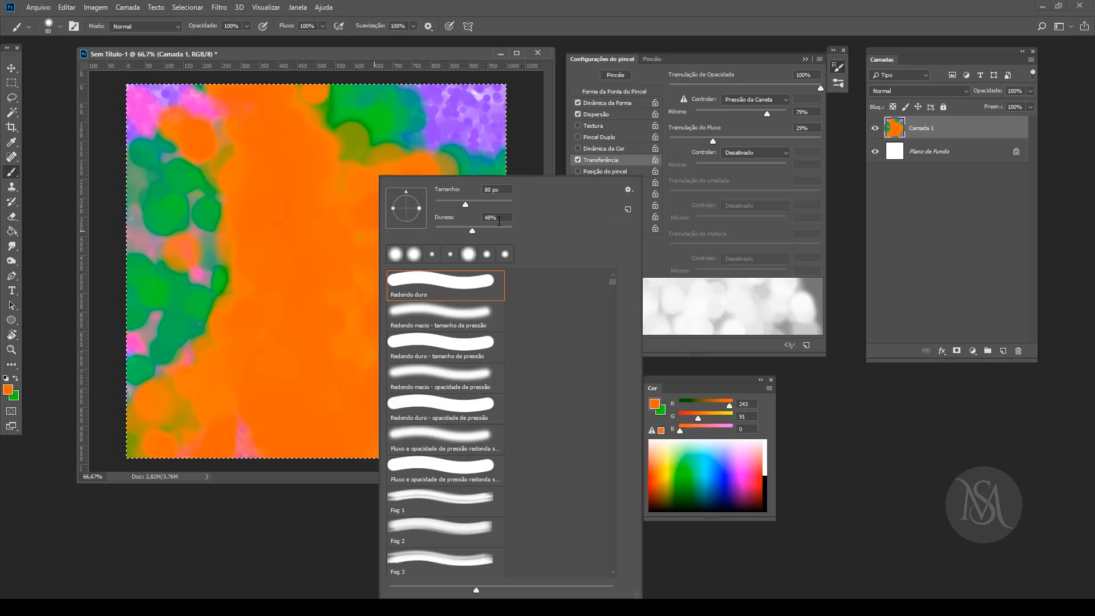
{"action": "mouse_move", "coordinate": [472, 230]}
{"action": "left_mouse_down"}
{"action": "mouse_move", "coordinate": [446, 230]}
{"action": "mouse_move", "coordinate": [529, 240]}
{"action": "left_mouse_up"}
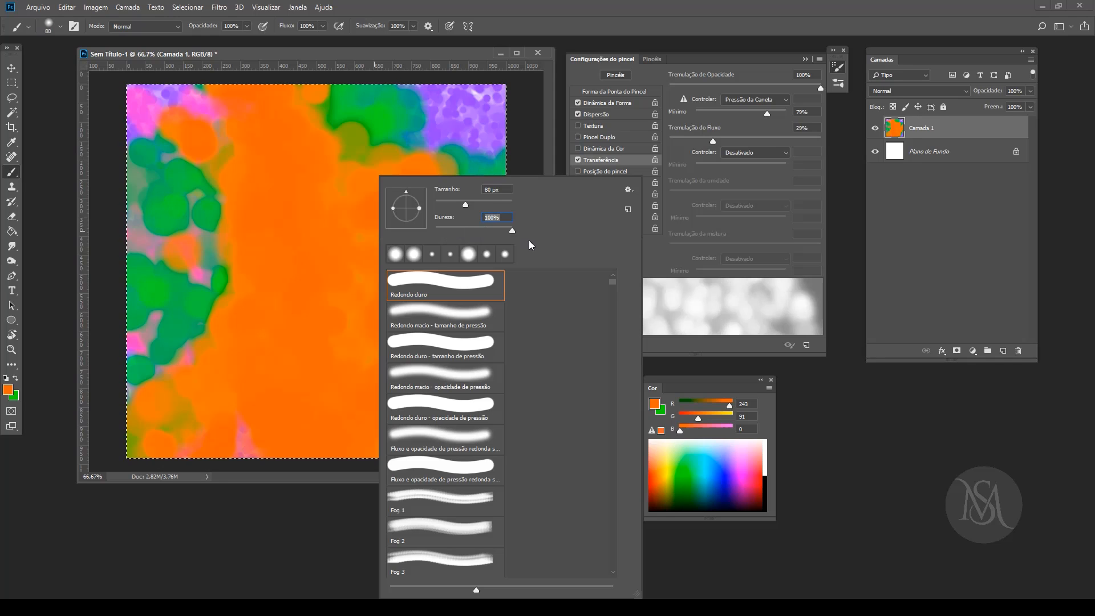
{"action": "left_click", "coordinate": [449, 57]}
{"action": "left_click_drag", "start_coordinate": [320, 217], "coordinate": [240, 254]}
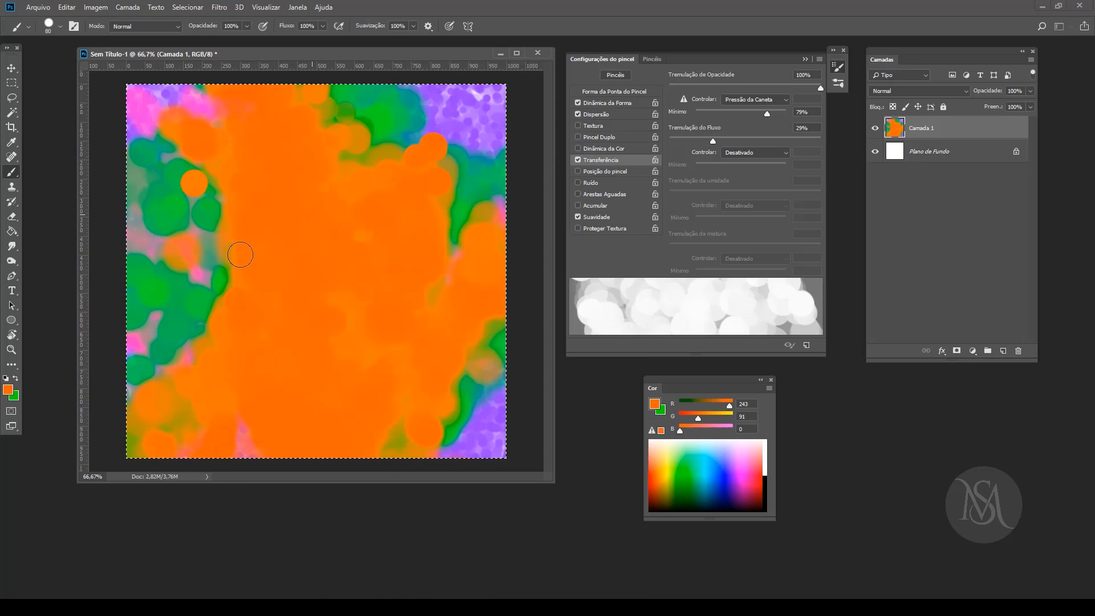
Step: Paint blue (43, 49, 255) translucent circles over the orange, adding smaller ones near the upper right of the canvas with a 40 px brush
{"action": "left_click", "coordinate": [729, 470]}
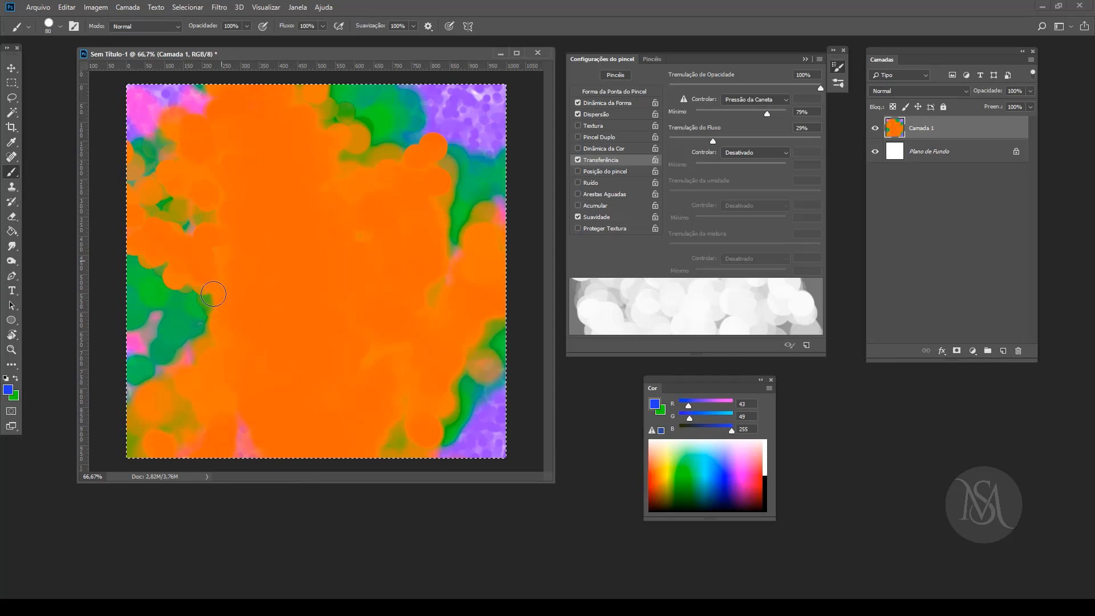
{"action": "mouse_move", "coordinate": [268, 399]}
{"action": "left_mouse_down"}
{"action": "mouse_move", "coordinate": [342, 240]}
{"action": "mouse_move", "coordinate": [377, 319]}
{"action": "left_mouse_up"}
{"action": "mouse_move", "coordinate": [459, 374]}
{"action": "left_mouse_down"}
{"action": "mouse_move", "coordinate": [445, 308]}
{"action": "mouse_move", "coordinate": [245, 131]}
{"action": "left_mouse_up"}
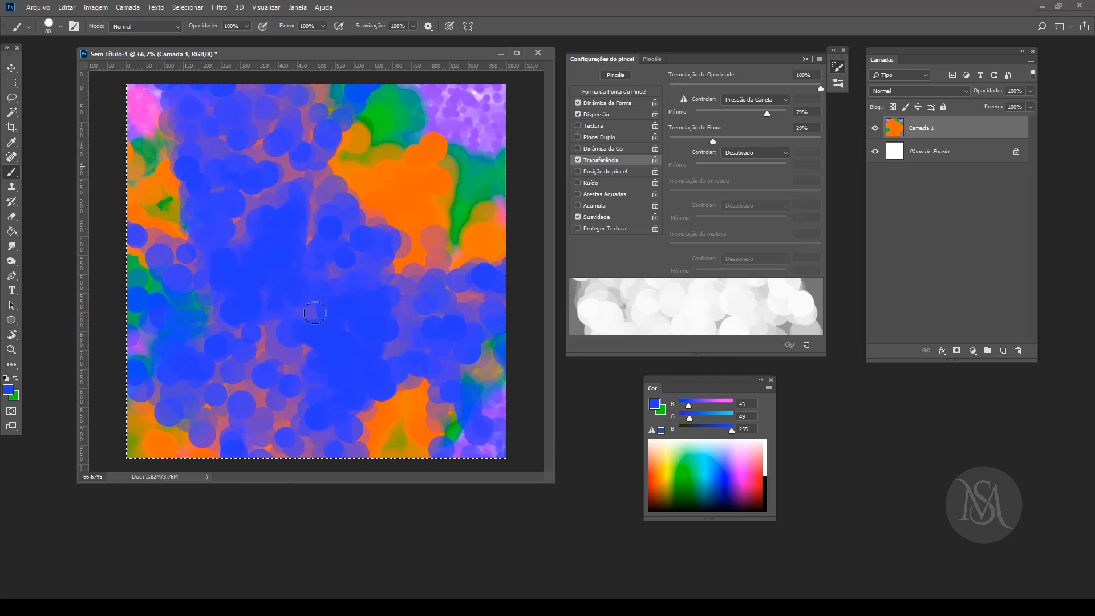
{"action": "key", "text": "bracketleft"}
{"action": "key", "text": "bracketleft"}
{"action": "key", "text": "bracketleft"}
{"action": "key", "text": "bracketleft"}
{"action": "mouse_move", "coordinate": [426, 162]}
{"action": "left_mouse_down"}
{"action": "mouse_move", "coordinate": [491, 151]}
{"action": "mouse_move", "coordinate": [370, 191]}
{"action": "left_mouse_up"}
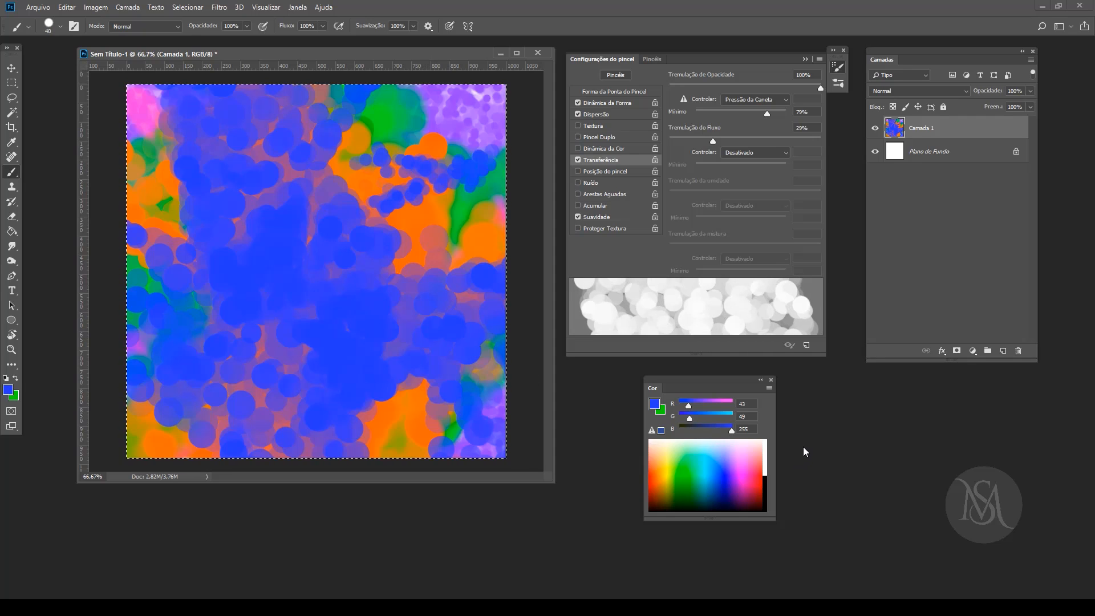
Step: Clear the canvas and paint a broad curved band of blue dots with Transferência off and Posição do pincel on
{"action": "key", "text": "Delete"}
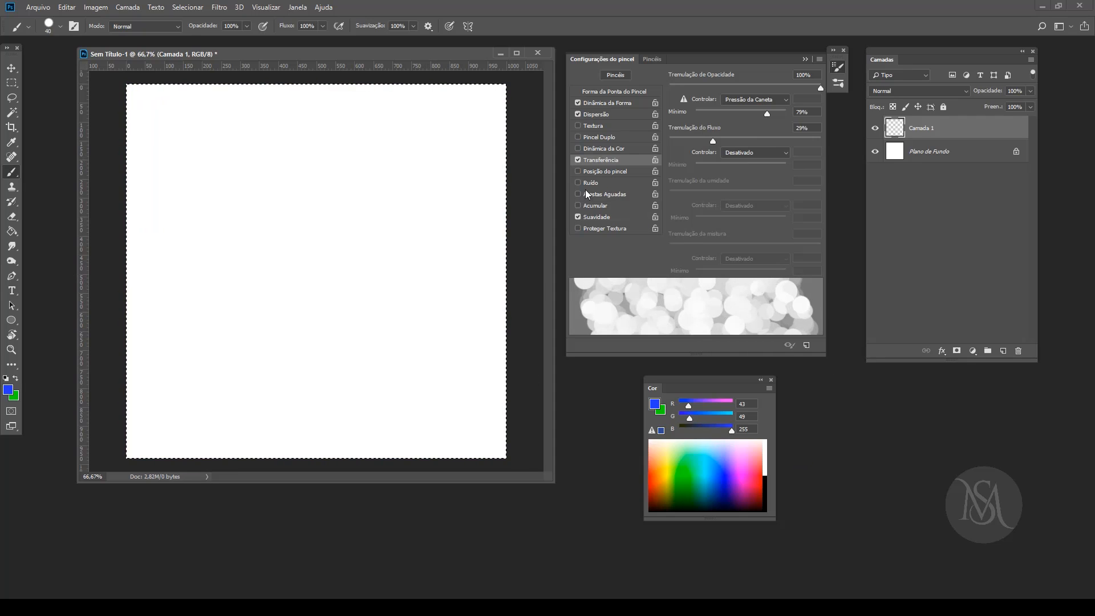
{"action": "left_click", "coordinate": [578, 159]}
{"action": "left_click", "coordinate": [595, 172]}
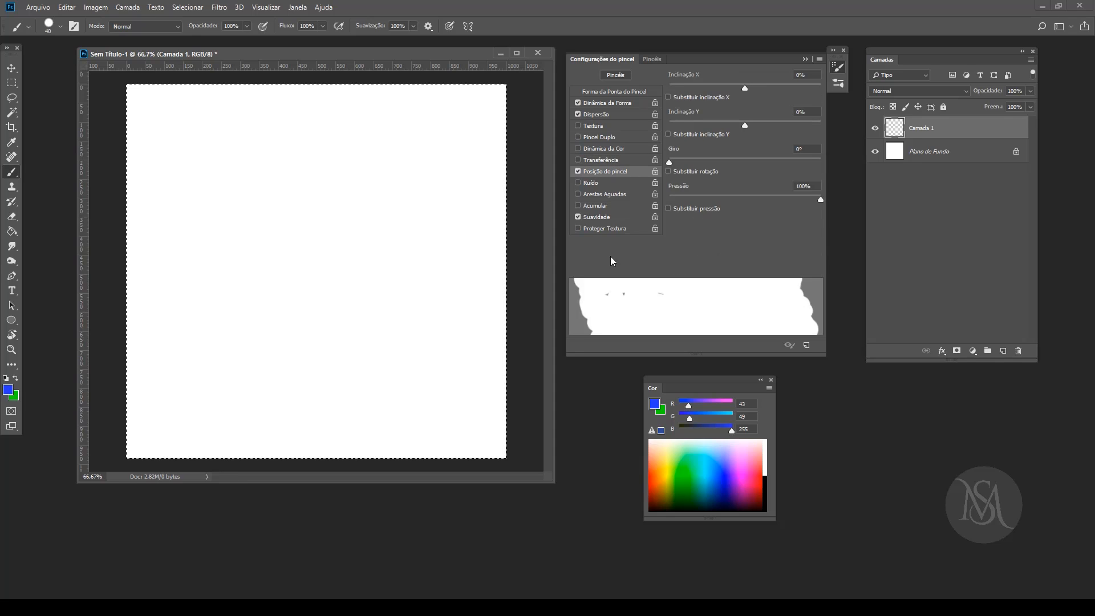
{"action": "left_click_drag", "start_coordinate": [492, 383], "coordinate": [501, 288]}
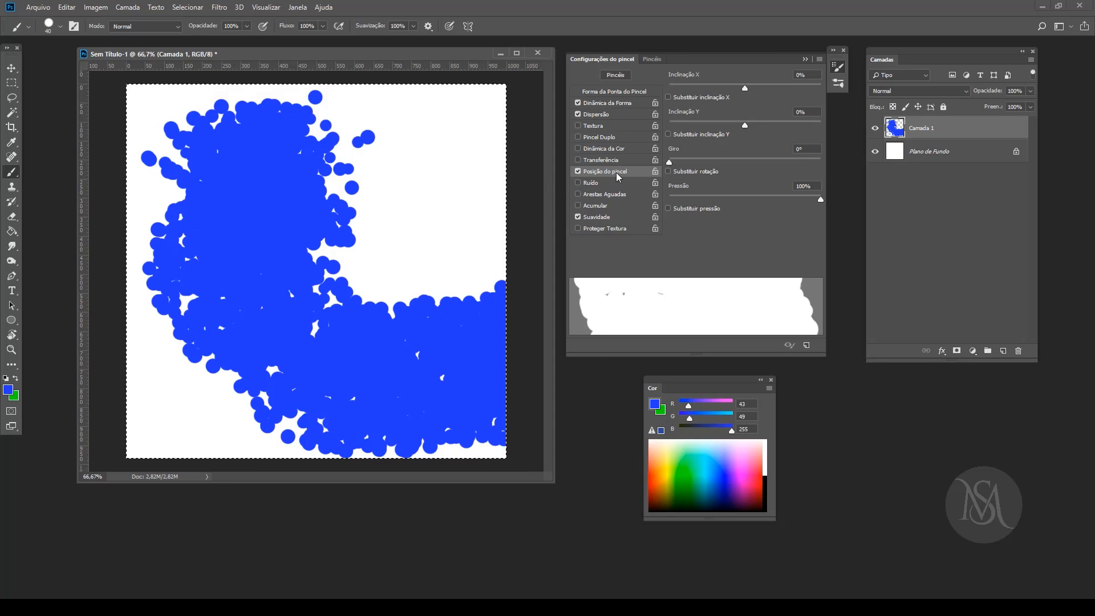
Step: Browse the brush presets and select the "Leque - Sujeira de..." fan bristle brush
{"action": "left_click", "coordinate": [660, 58]}
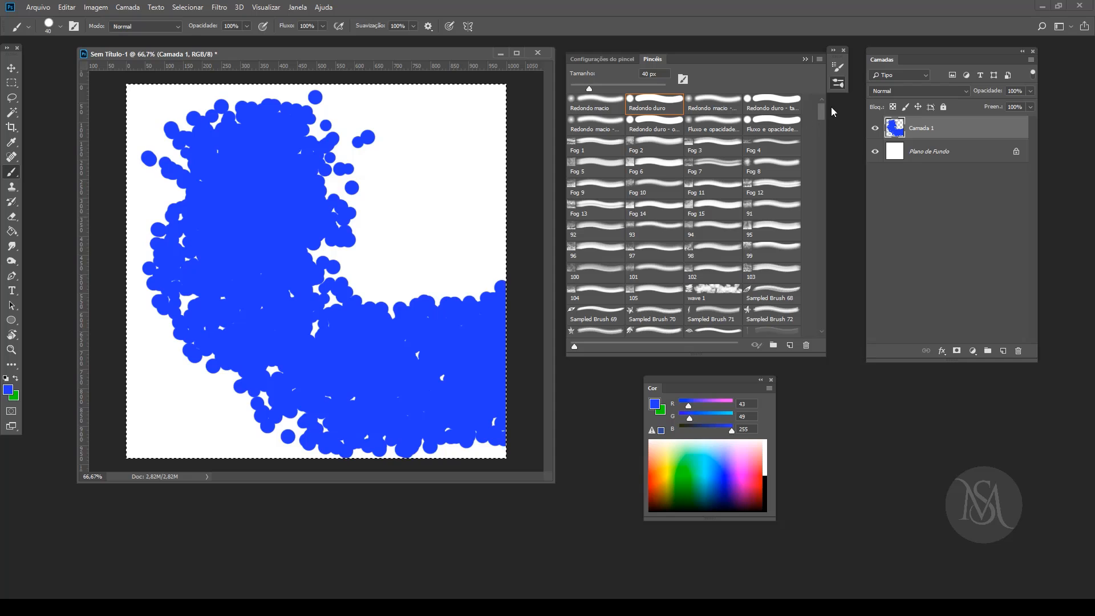
{"action": "left_click_drag", "start_coordinate": [821, 109], "coordinate": [823, 256]}
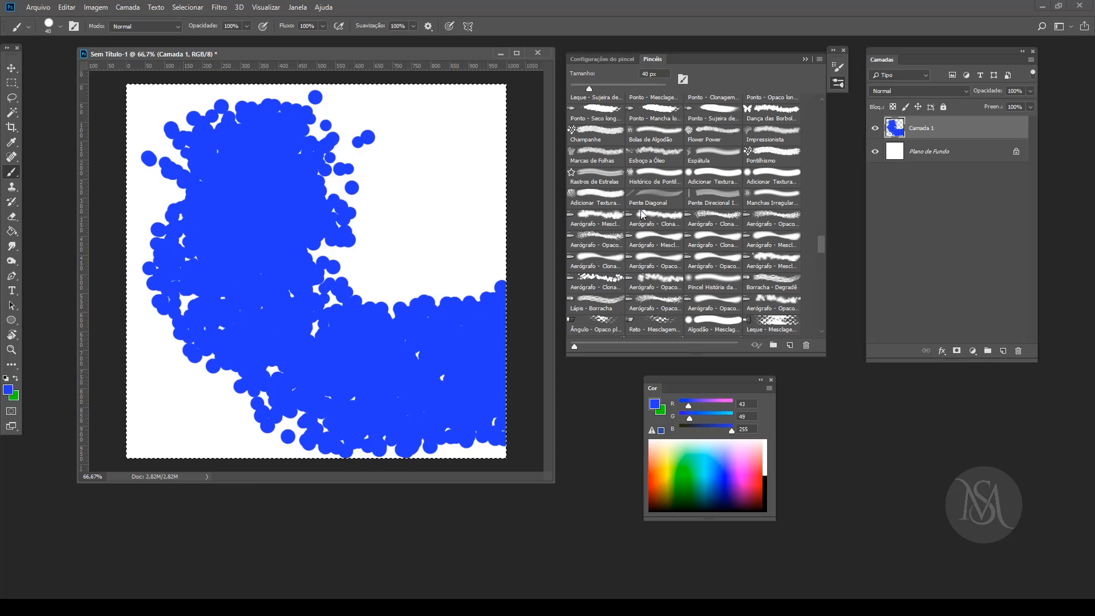
{"action": "scroll", "coordinate": [642, 212], "scroll_direction": "up", "scroll_amount": 20}
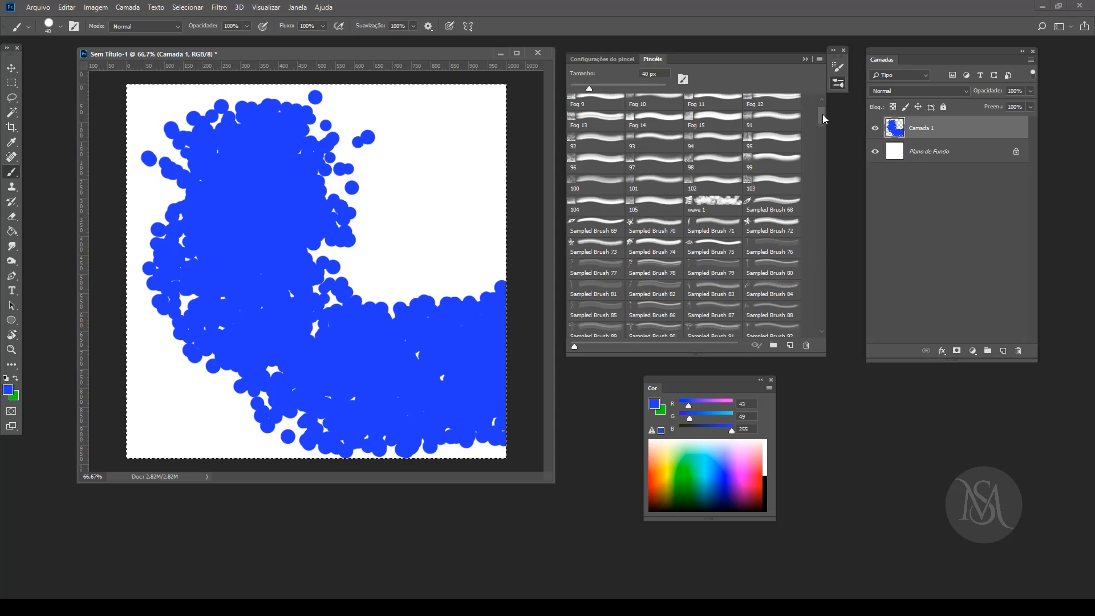
{"action": "left_click_drag", "start_coordinate": [822, 114], "coordinate": [823, 220]}
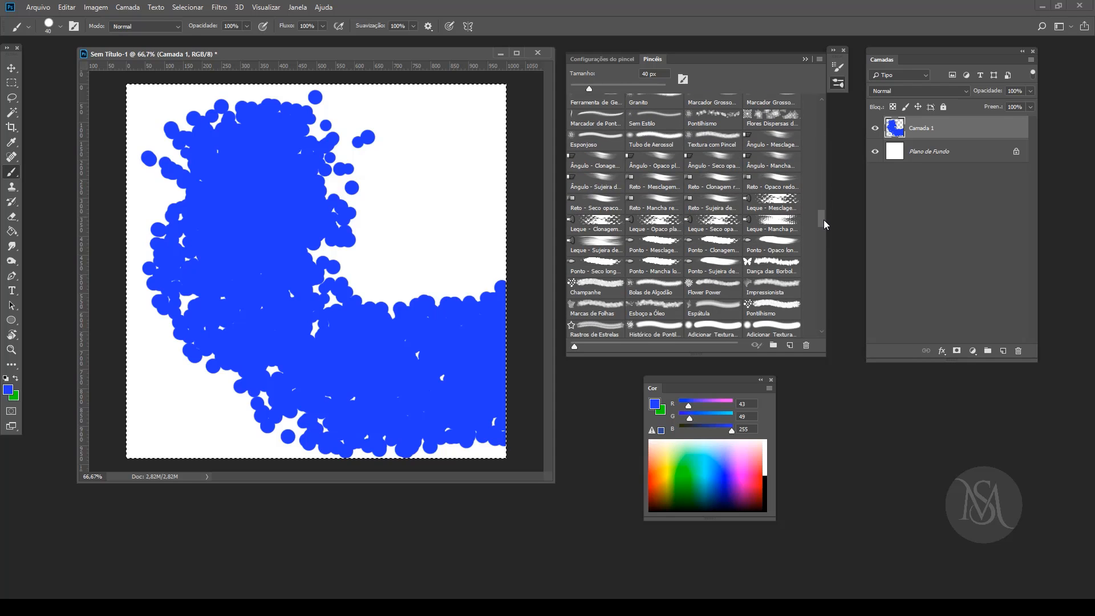
{"action": "left_click", "coordinate": [595, 244]}
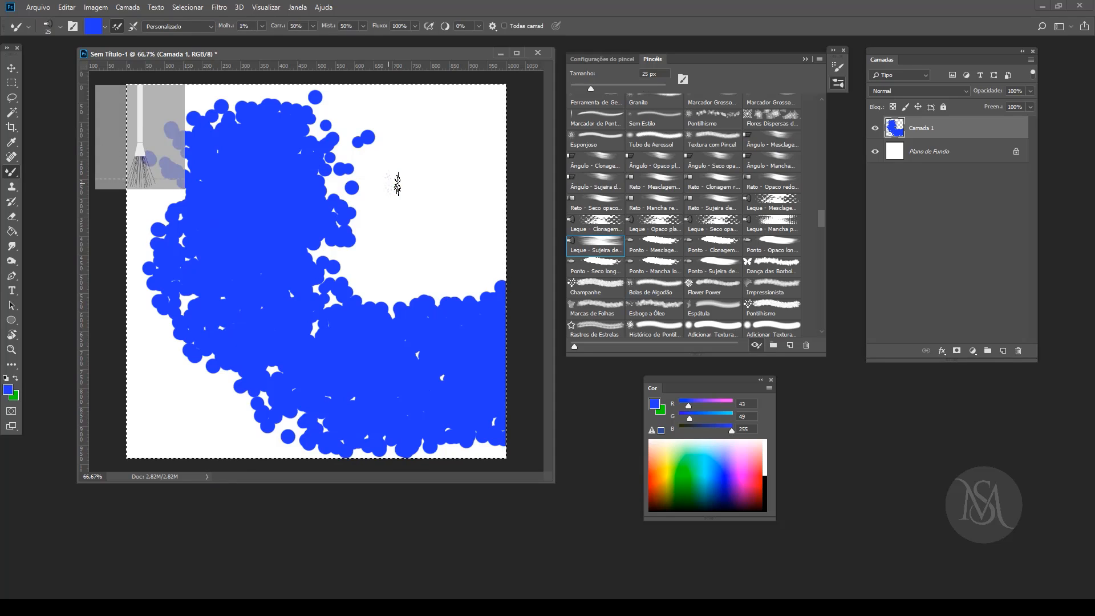
Step: Paint several curved blue bristle strokes around the dotted band and bring up the Configurações do pincel
{"action": "mouse_move", "coordinate": [396, 183]}
{"action": "left_mouse_down"}
{"action": "mouse_move", "coordinate": [342, 197]}
{"action": "mouse_move", "coordinate": [377, 229]}
{"action": "mouse_move", "coordinate": [504, 239]}
{"action": "mouse_move", "coordinate": [354, 254]}
{"action": "mouse_move", "coordinate": [402, 177]}
{"action": "left_mouse_up"}
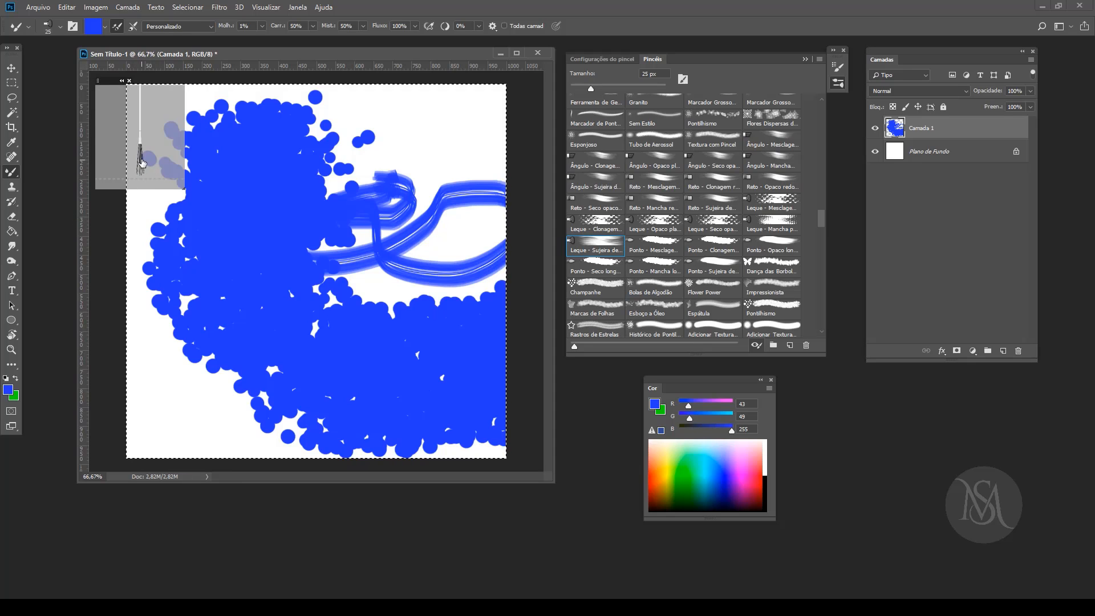
{"action": "mouse_move", "coordinate": [396, 135]}
{"action": "left_mouse_down"}
{"action": "mouse_move", "coordinate": [439, 153]}
{"action": "mouse_move", "coordinate": [377, 145]}
{"action": "mouse_move", "coordinate": [422, 130]}
{"action": "mouse_move", "coordinate": [409, 169]}
{"action": "mouse_move", "coordinate": [436, 170]}
{"action": "left_mouse_up"}
{"action": "mouse_move", "coordinate": [186, 383]}
{"action": "left_mouse_down"}
{"action": "mouse_move", "coordinate": [174, 333]}
{"action": "mouse_move", "coordinate": [273, 255]}
{"action": "mouse_move", "coordinate": [314, 308]}
{"action": "mouse_move", "coordinate": [182, 344]}
{"action": "mouse_move", "coordinate": [311, 248]}
{"action": "mouse_move", "coordinate": [426, 217]}
{"action": "mouse_move", "coordinate": [330, 200]}
{"action": "mouse_move", "coordinate": [344, 229]}
{"action": "mouse_move", "coordinate": [330, 295]}
{"action": "mouse_move", "coordinate": [359, 268]}
{"action": "left_mouse_up"}
{"action": "left_click", "coordinate": [600, 59]}
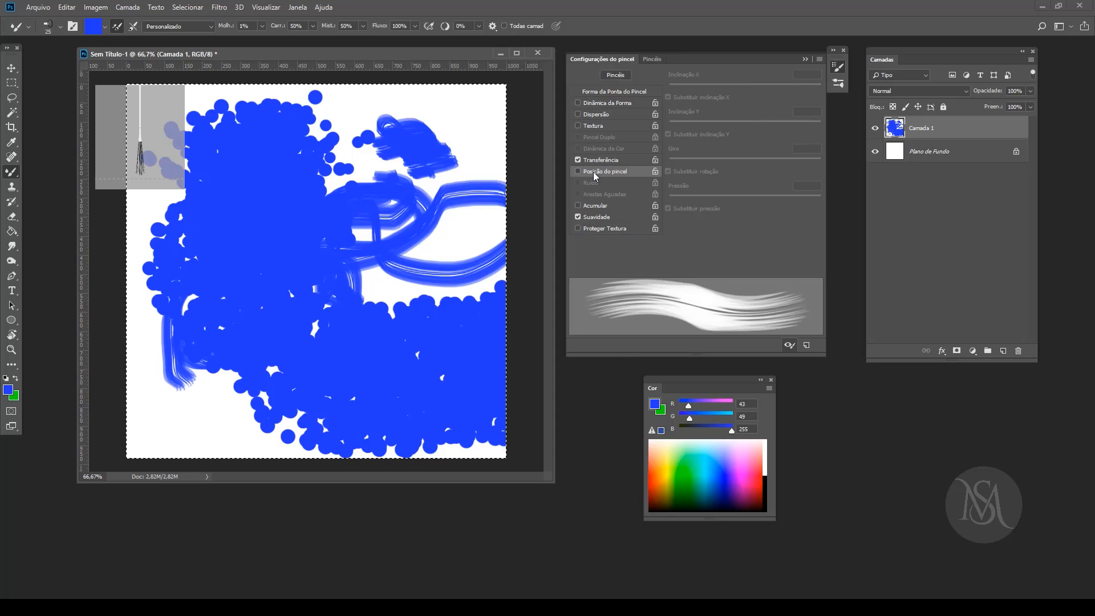
Step: Turn on Posição do pincel and paint blue bristle strokes at the upper right, lower left and across the middle of the canvas
{"action": "left_click", "coordinate": [577, 171]}
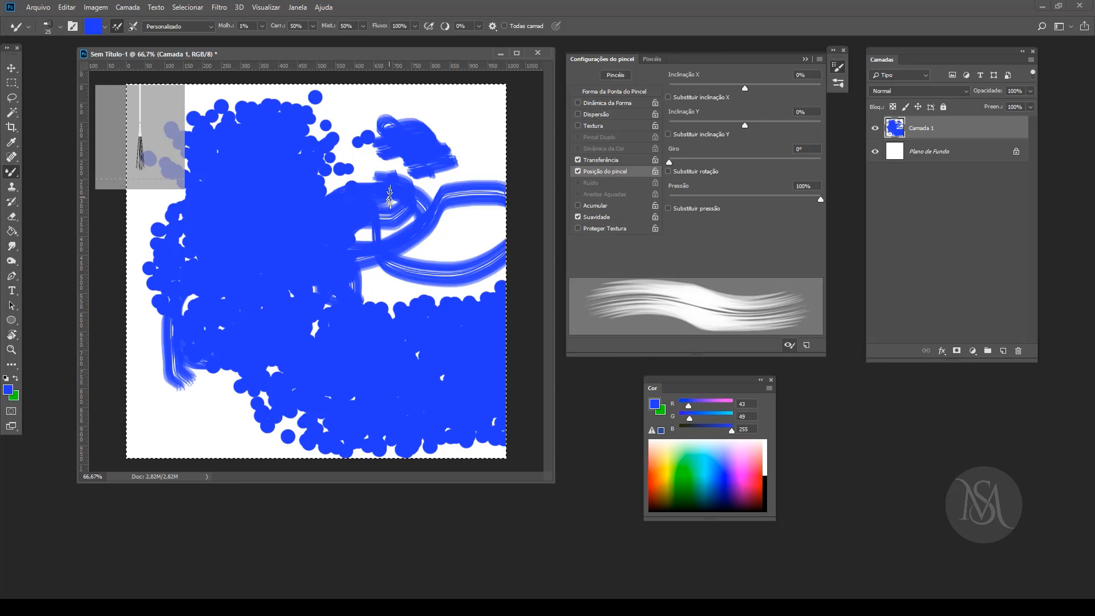
{"action": "mouse_move", "coordinate": [450, 122]}
{"action": "left_mouse_down"}
{"action": "mouse_move", "coordinate": [458, 114]}
{"action": "mouse_move", "coordinate": [484, 140]}
{"action": "left_mouse_up"}
{"action": "mouse_move", "coordinate": [128, 423]}
{"action": "left_mouse_down"}
{"action": "mouse_move", "coordinate": [226, 419]}
{"action": "mouse_move", "coordinate": [268, 399]}
{"action": "left_mouse_up"}
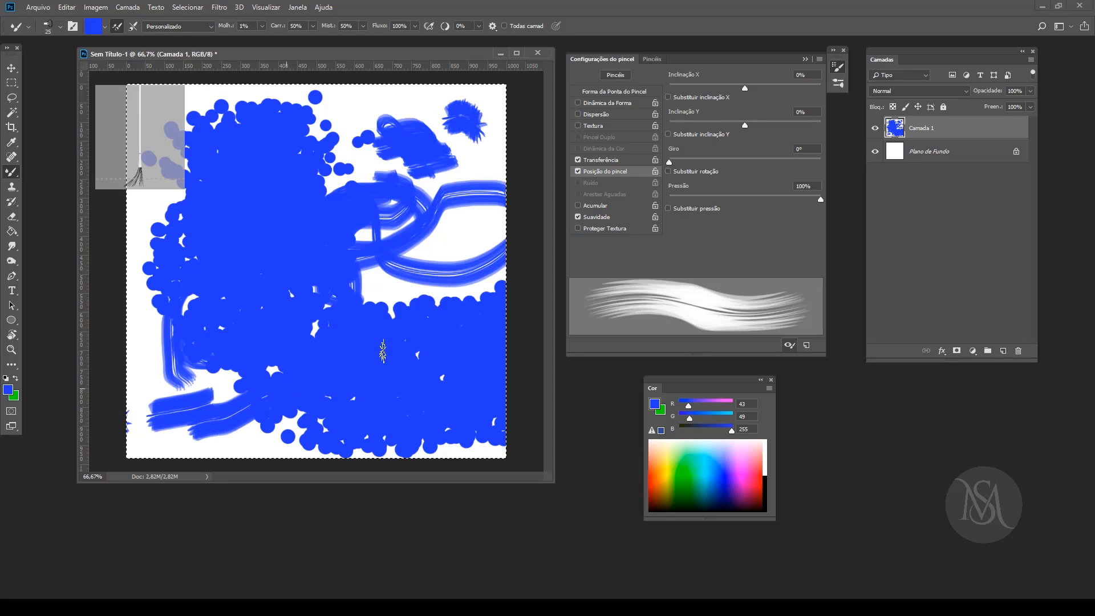
{"action": "mouse_move", "coordinate": [444, 299]}
{"action": "left_mouse_down"}
{"action": "mouse_move", "coordinate": [441, 265]}
{"action": "mouse_move", "coordinate": [216, 233]}
{"action": "mouse_move", "coordinate": [331, 240]}
{"action": "mouse_move", "coordinate": [457, 204]}
{"action": "mouse_move", "coordinate": [370, 197]}
{"action": "mouse_move", "coordinate": [182, 238]}
{"action": "mouse_move", "coordinate": [412, 263]}
{"action": "mouse_move", "coordinate": [352, 236]}
{"action": "mouse_move", "coordinate": [207, 277]}
{"action": "mouse_move", "coordinate": [169, 312]}
{"action": "left_mouse_up"}
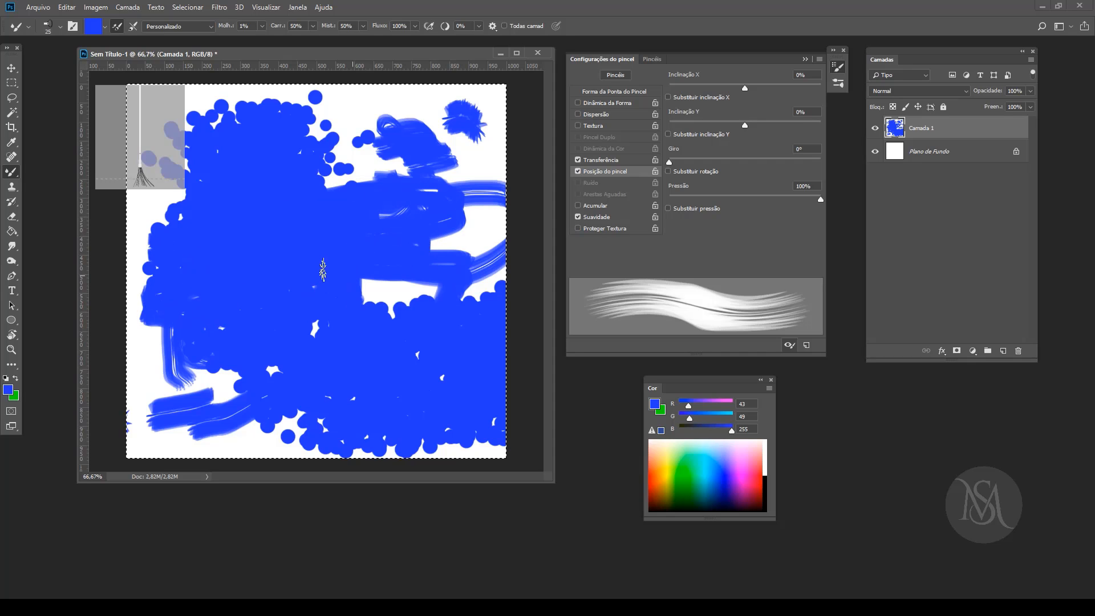
Step: Pick green (139, 255, 24) and paint bristle strokes across the blue area with Posição do pincel on, then off
{"action": "left_click", "coordinate": [682, 461]}
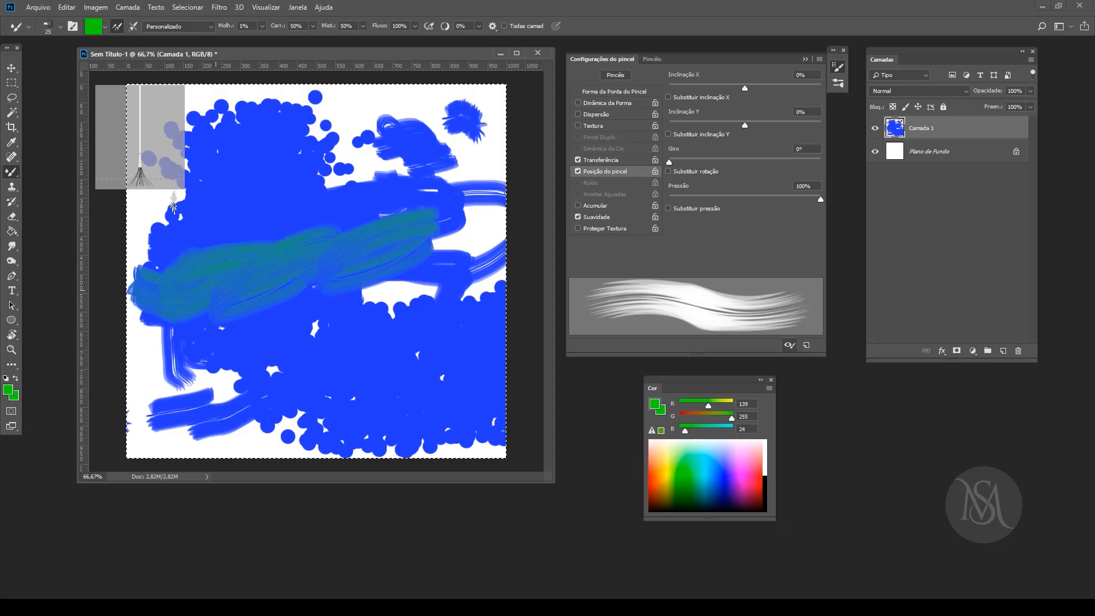
{"action": "left_click", "coordinate": [579, 171]}
Step: Select the Redondo duro brush preset, make a green test stroke with it and clear the layer
{"action": "left_click", "coordinate": [651, 59]}
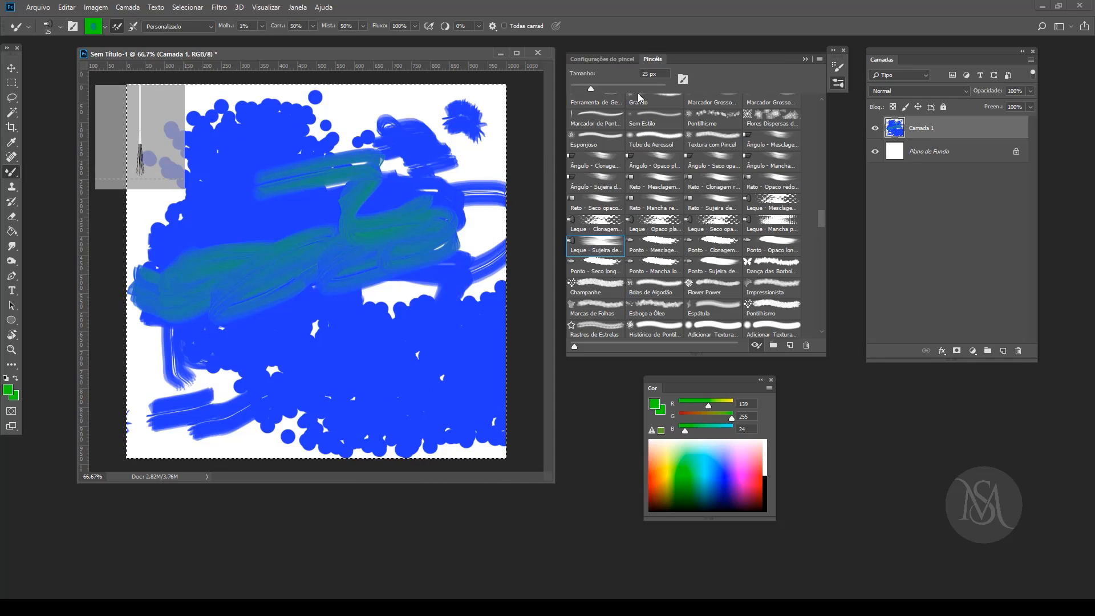
{"action": "mouse_move", "coordinate": [822, 221]}
{"action": "left_mouse_down"}
{"action": "mouse_move", "coordinate": [823, 87]}
{"action": "mouse_move", "coordinate": [822, 135]}
{"action": "mouse_move", "coordinate": [820, 101]}
{"action": "mouse_move", "coordinate": [803, 114]}
{"action": "mouse_move", "coordinate": [826, 109]}
{"action": "left_mouse_up"}
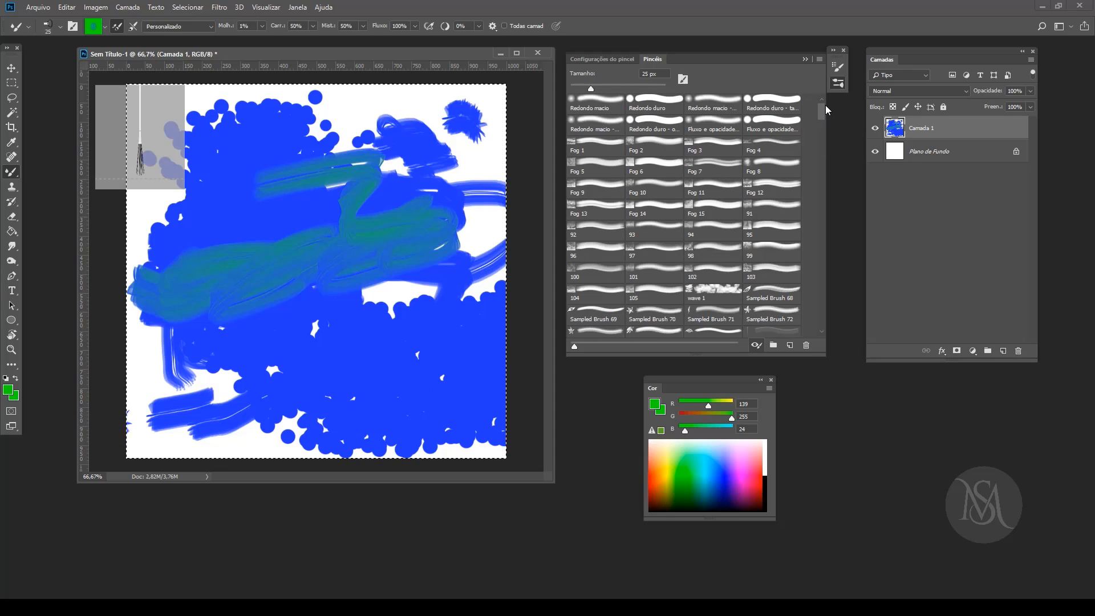
{"action": "left_click", "coordinate": [666, 109]}
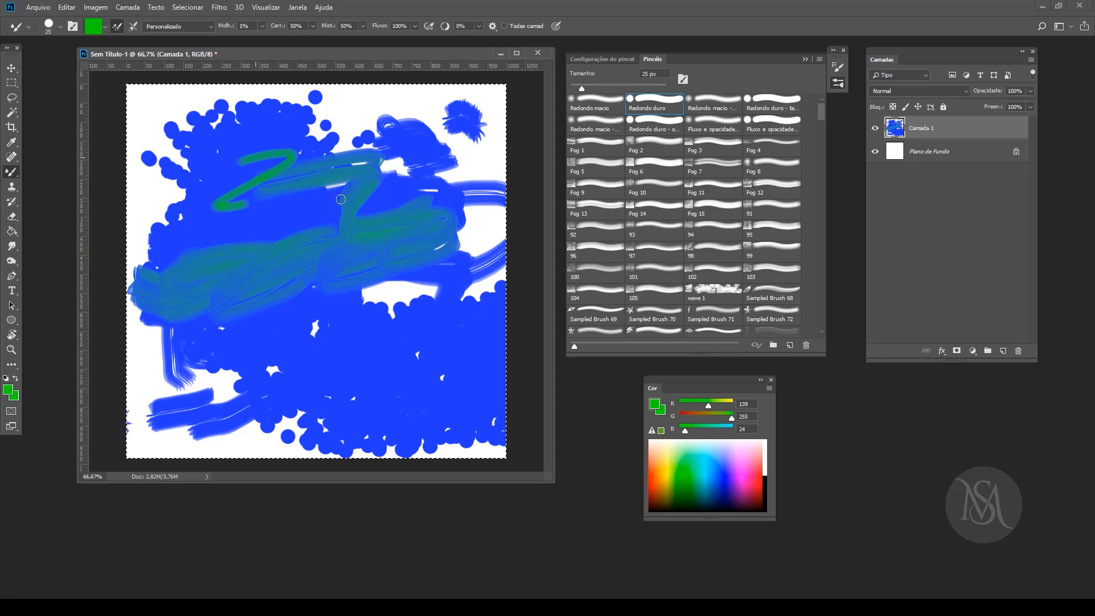
{"action": "key", "text": "Delete"}
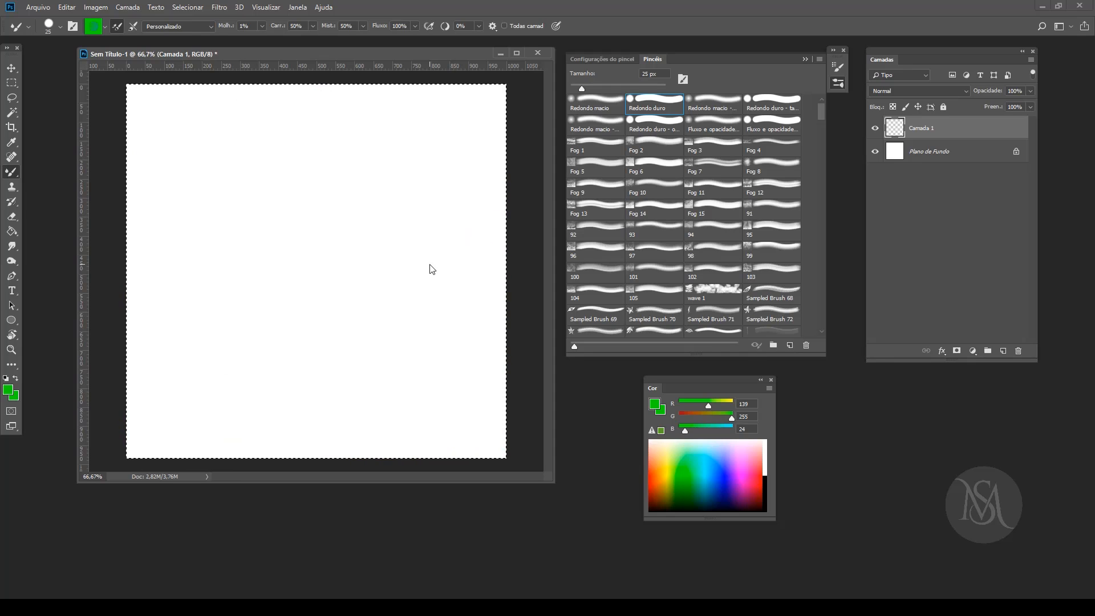
Step: Turn on Dinâmica da Forma and Dispersão for the hard round brush and paint a green zigzag near the canvas centre
{"action": "left_click", "coordinate": [601, 59]}
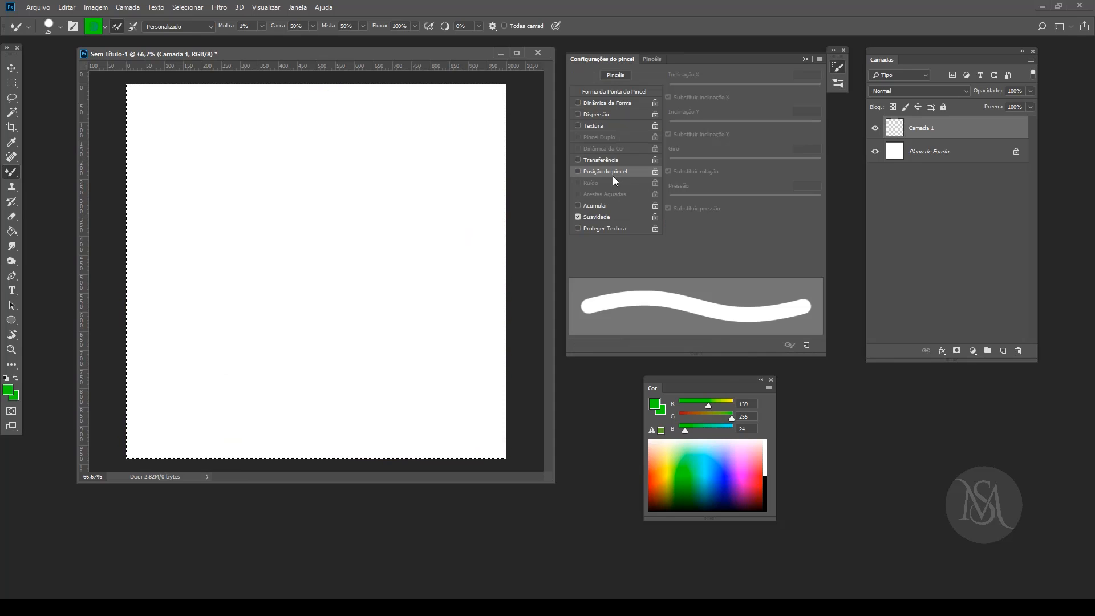
{"action": "left_click", "coordinate": [577, 103]}
{"action": "left_click", "coordinate": [578, 114]}
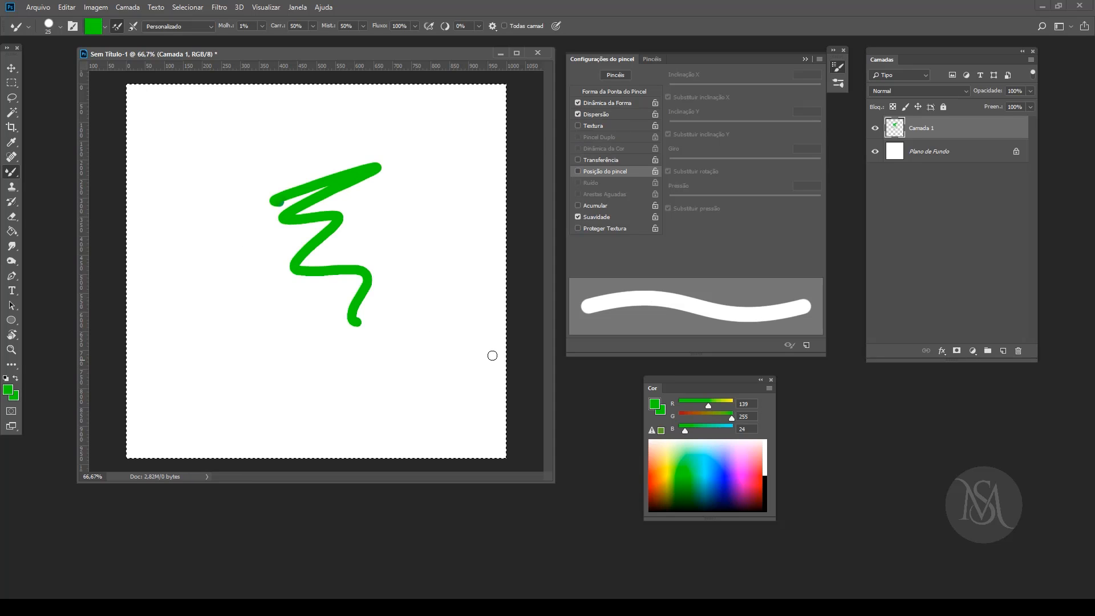
Step: Toggle Textura, Suavidade and Acumular in turn while painting more green scribbles over and around the zigzag
{"action": "left_click", "coordinate": [577, 127]}
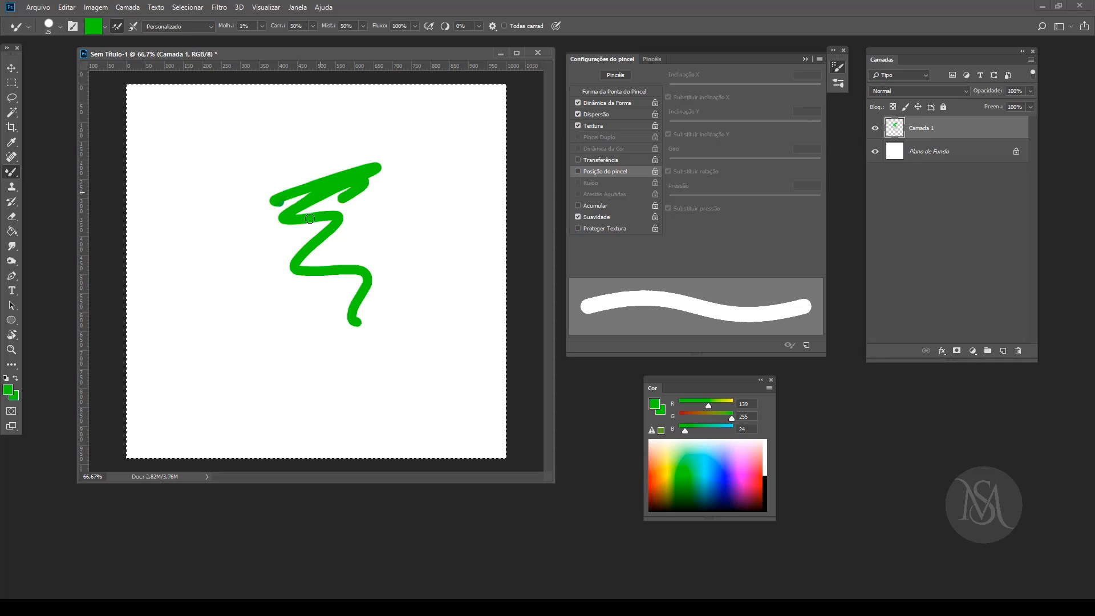
{"action": "left_click", "coordinate": [577, 125]}
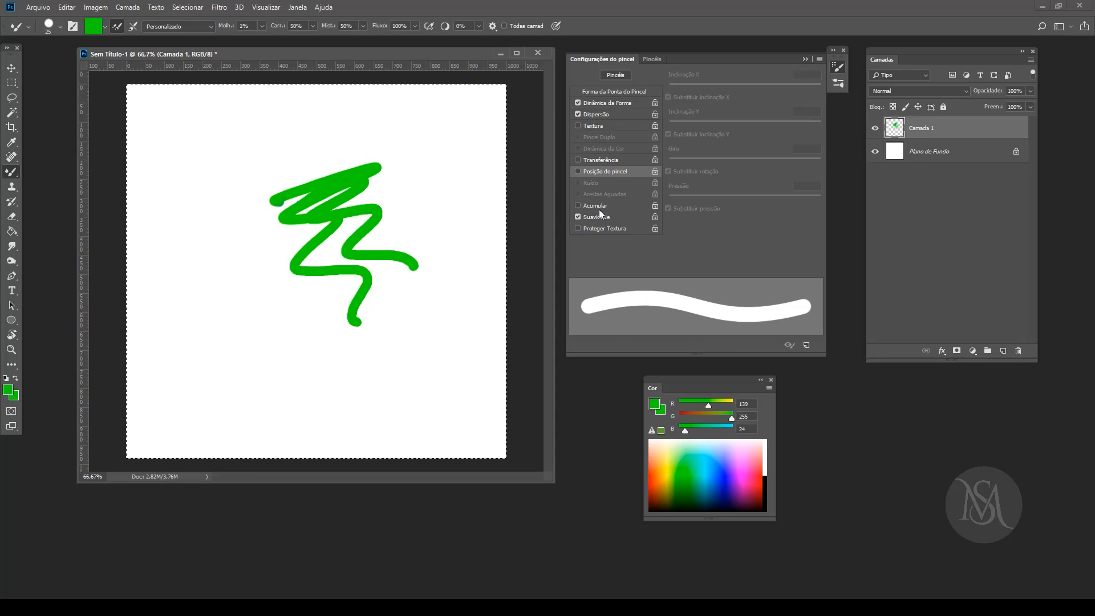
{"action": "left_click", "coordinate": [576, 216]}
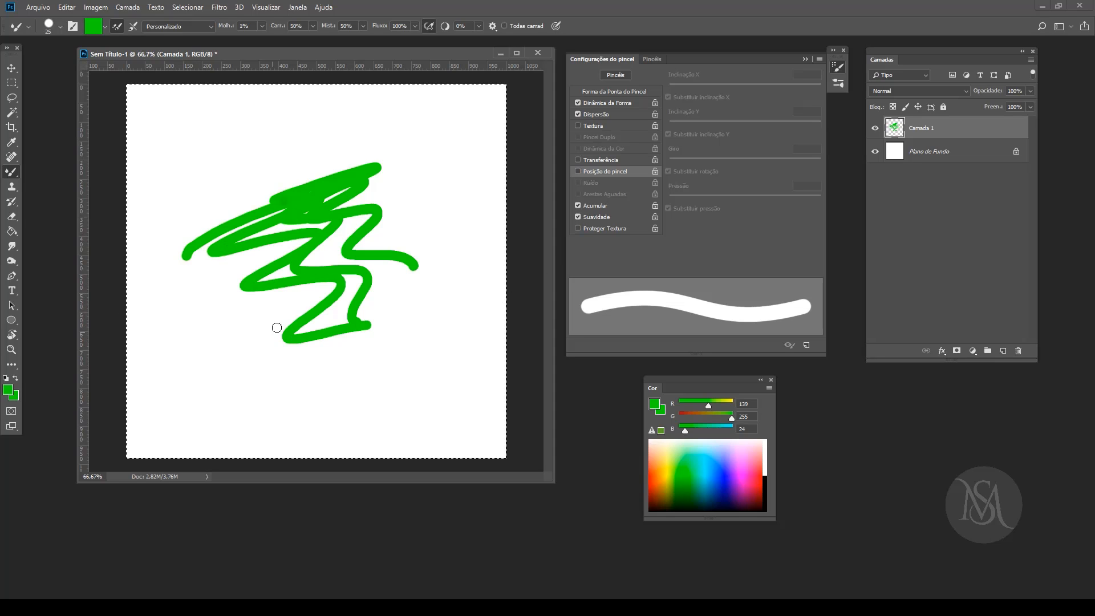
{"action": "left_click", "coordinate": [595, 205]}
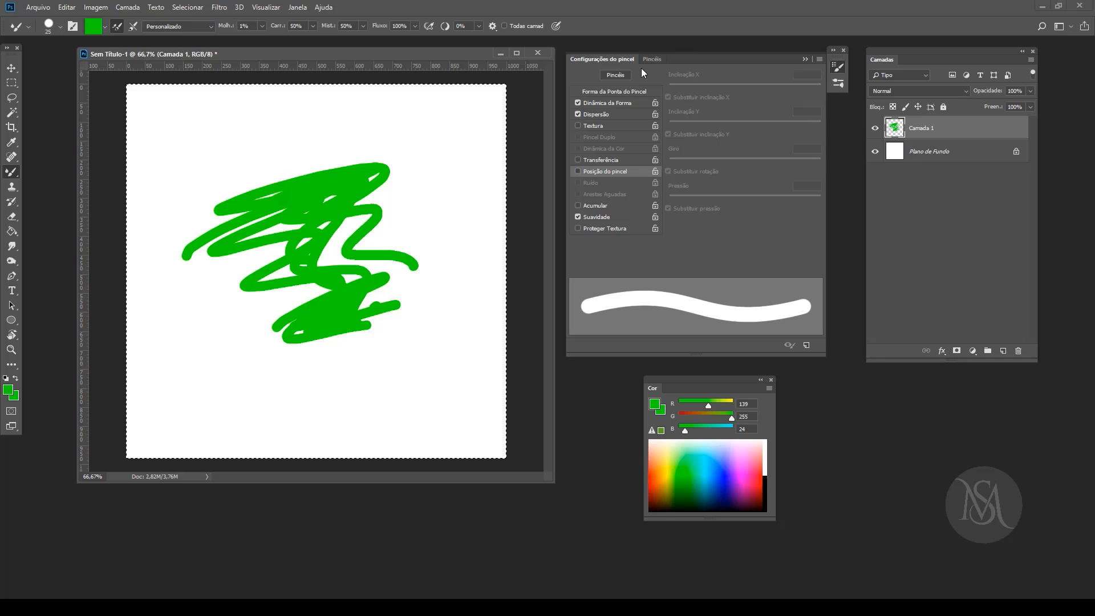
Step: Select the Redondo macio brush preset and return to its Configurações do pincel
{"action": "left_click", "coordinate": [615, 74]}
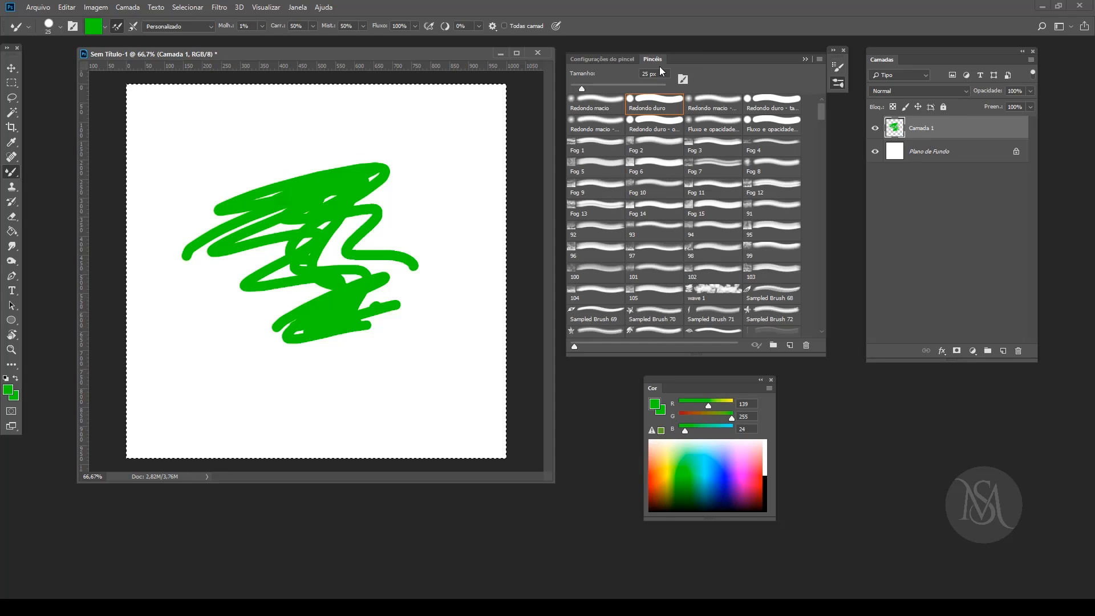
{"action": "left_click", "coordinate": [593, 102]}
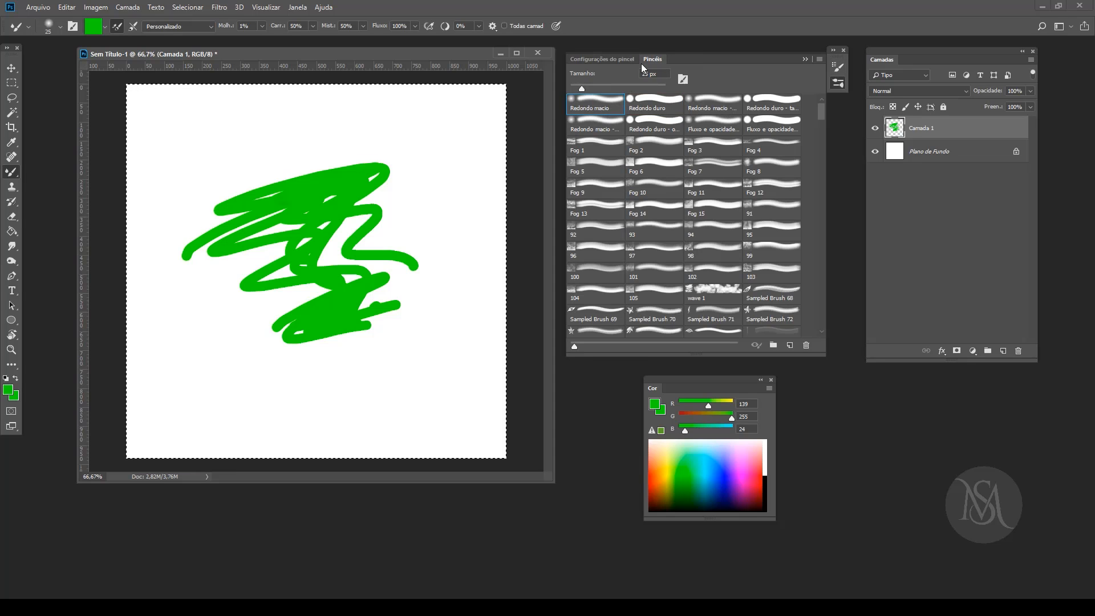
{"action": "left_click", "coordinate": [602, 59]}
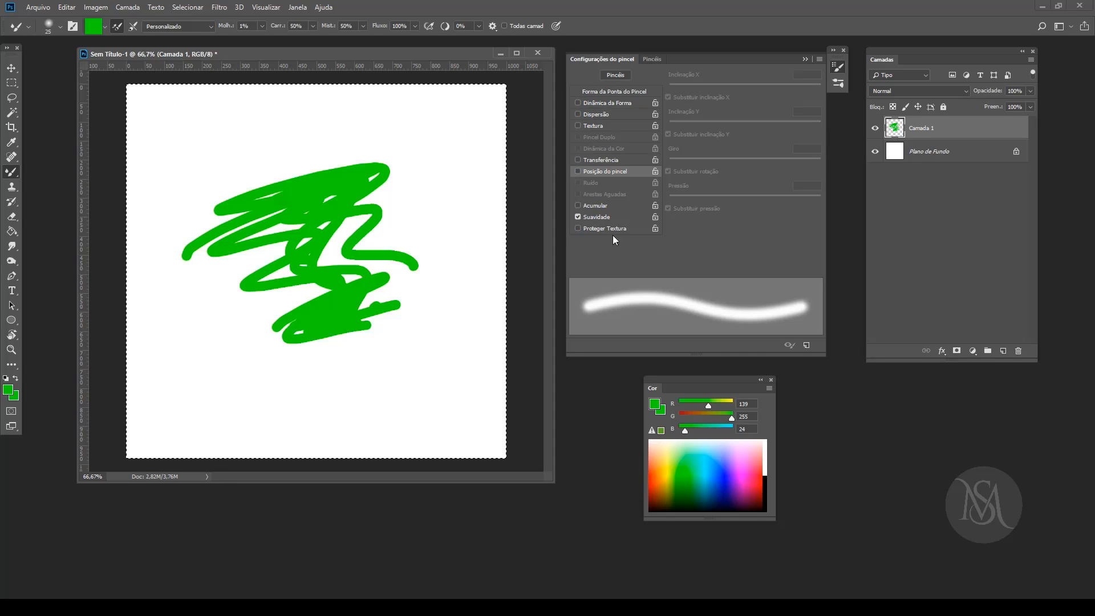
{"action": "left_click", "coordinate": [650, 59]}
{"action": "left_click", "coordinate": [603, 59]}
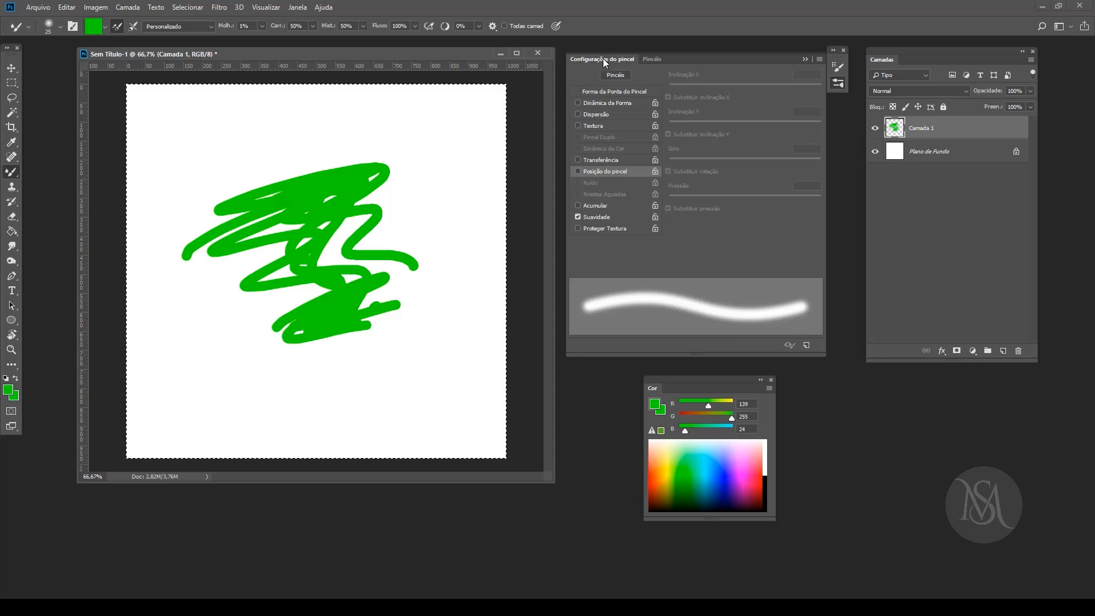
Step: Browse the tips under Forma da Ponta do Pincel and choose the 57 px flower-shaped tip
{"action": "left_click", "coordinate": [616, 93]}
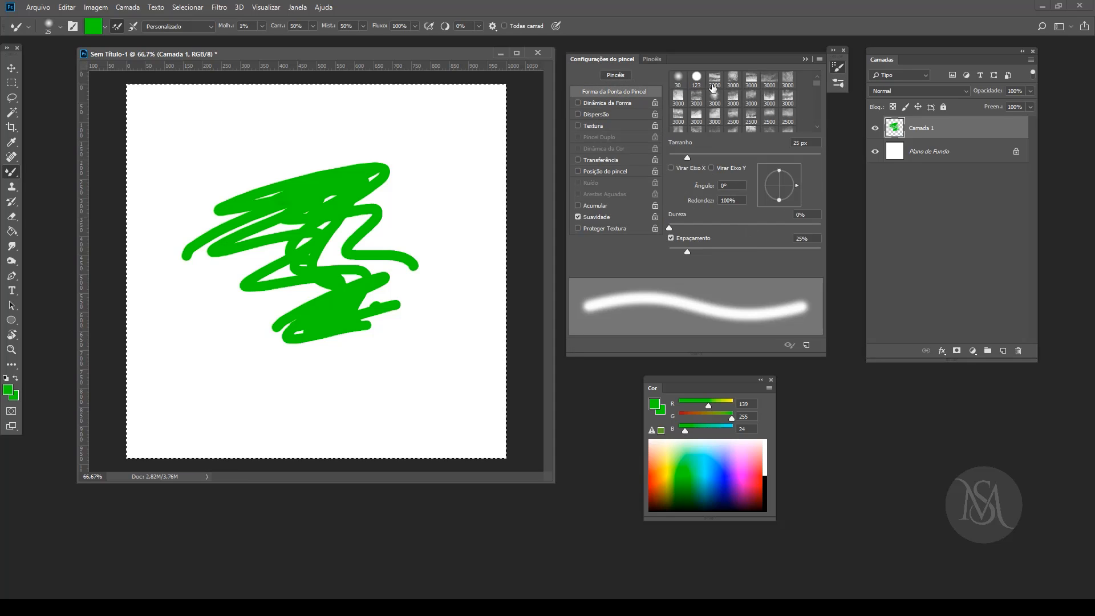
{"action": "scroll", "coordinate": [816, 91], "scroll_direction": "down", "scroll_amount": 5}
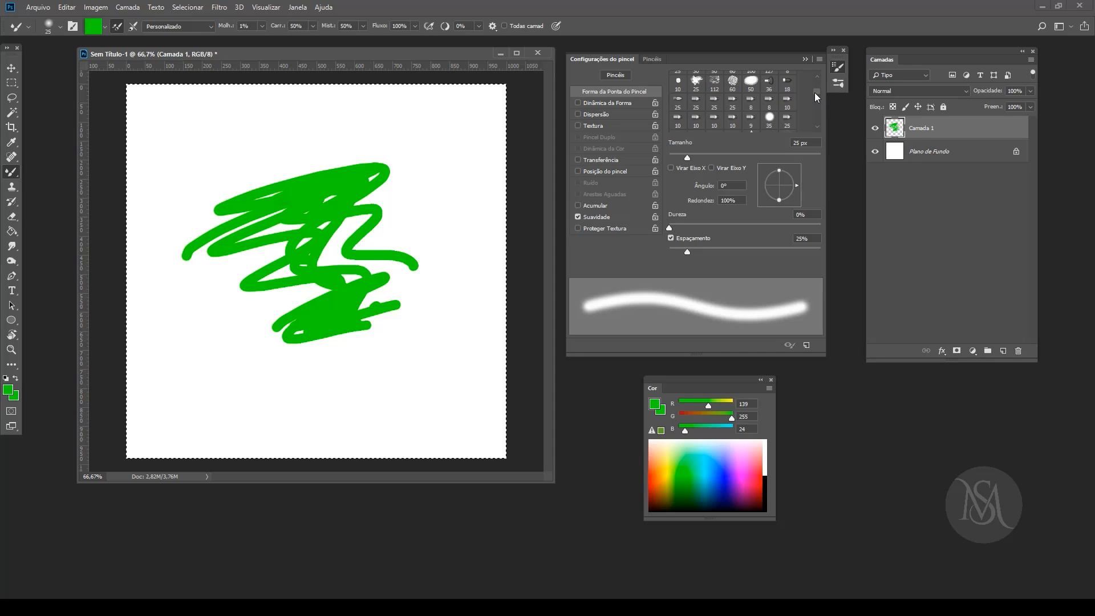
{"action": "scroll", "coordinate": [814, 85], "scroll_direction": "up", "scroll_amount": 6}
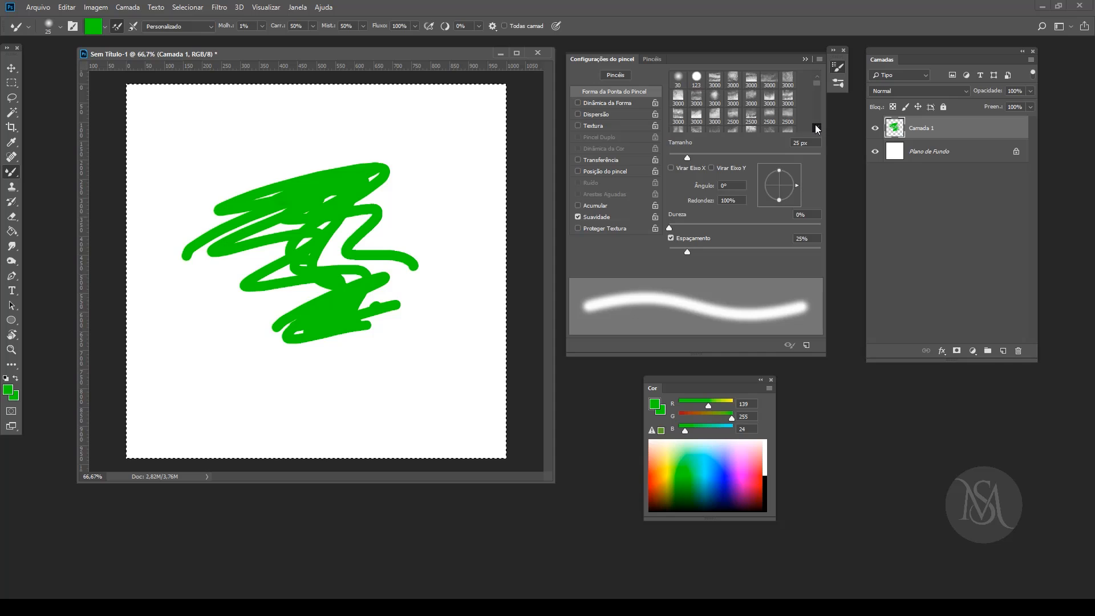
{"action": "scroll", "coordinate": [813, 124], "scroll_direction": "down", "scroll_amount": 2}
{"action": "scroll", "coordinate": [813, 125], "scroll_direction": "down", "scroll_amount": 2}
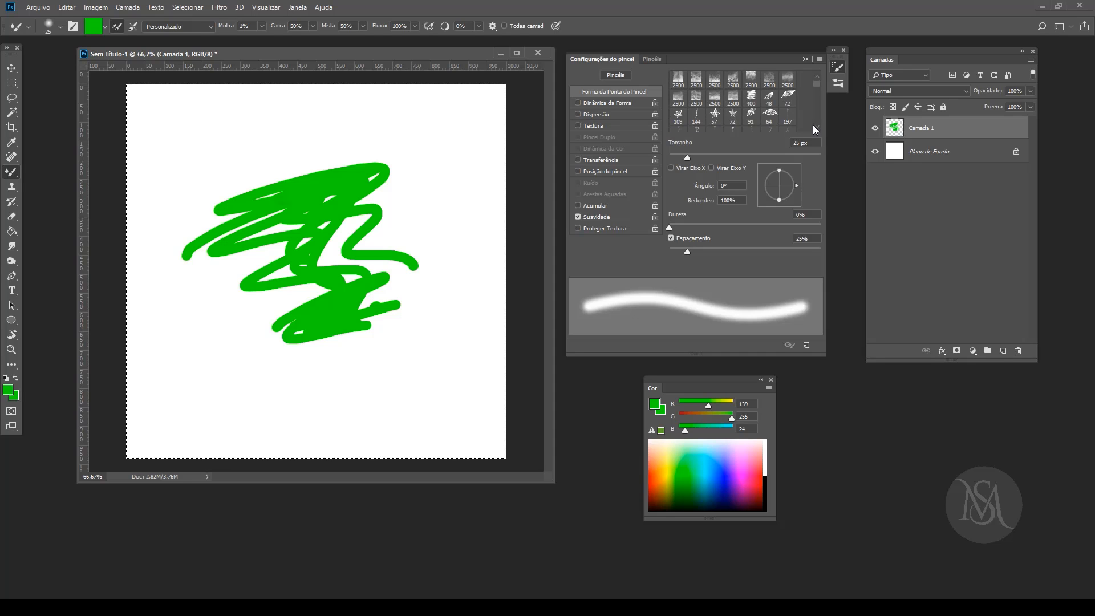
{"action": "left_click", "coordinate": [714, 104]}
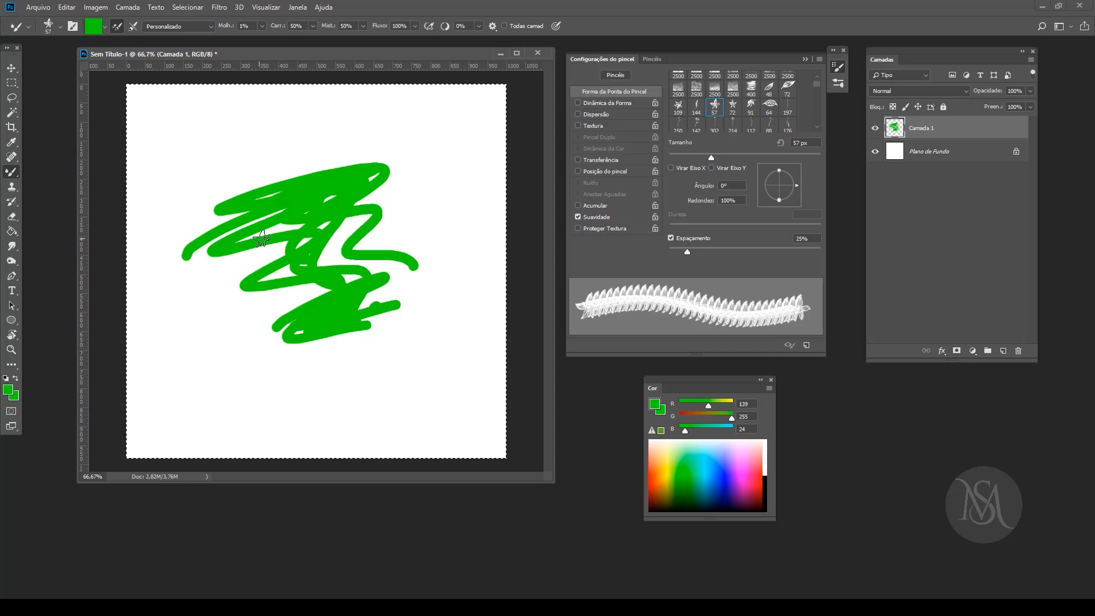
Step: Enlarge the flower brush to 250 px and stamp three large orange (255, 114, 39) flowers around the green scribble
{"action": "key", "text": "bracketright"}
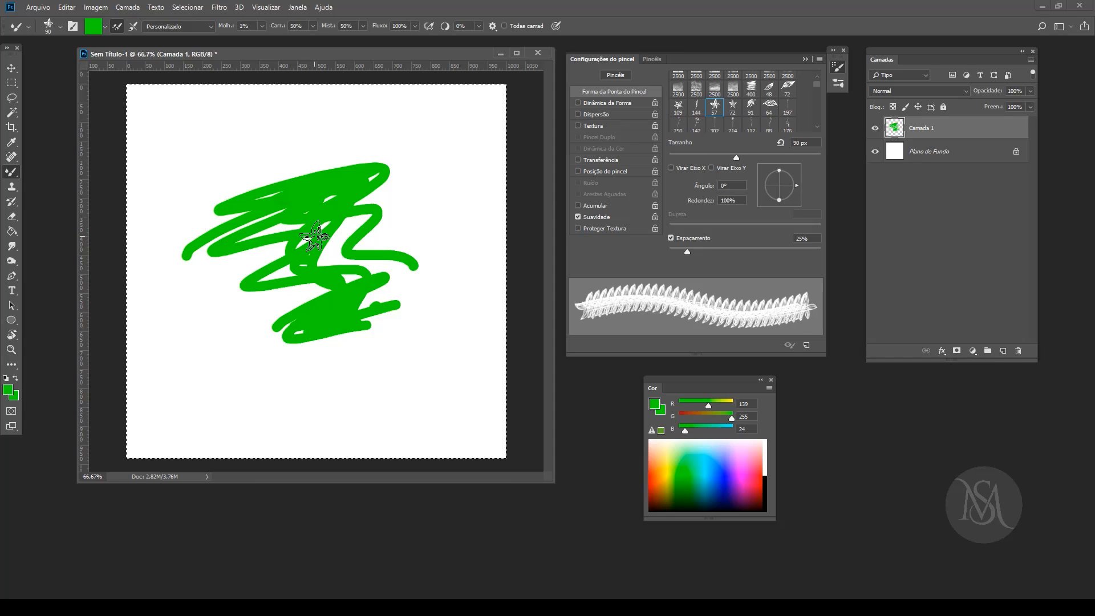
{"action": "key", "text": "bracketright"}
{"action": "key", "text": "bracketright"}
{"action": "key", "text": "bracketright"}
{"action": "key", "text": "bracketright"}
{"action": "left_click", "coordinate": [654, 467]}
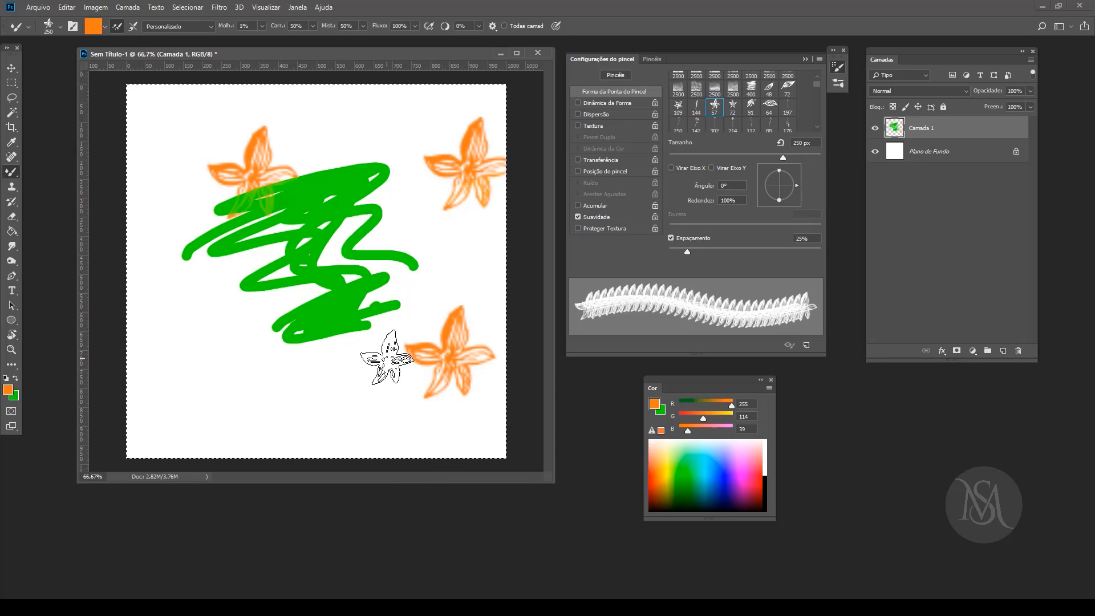
Step: Reduce the flower brush to 80 px and stamp five small orange flowers across the lower part of the canvas
{"action": "key", "text": "bracketleft"}
{"action": "key", "text": "bracketleft"}
{"action": "left_click", "coordinate": [370, 373]}
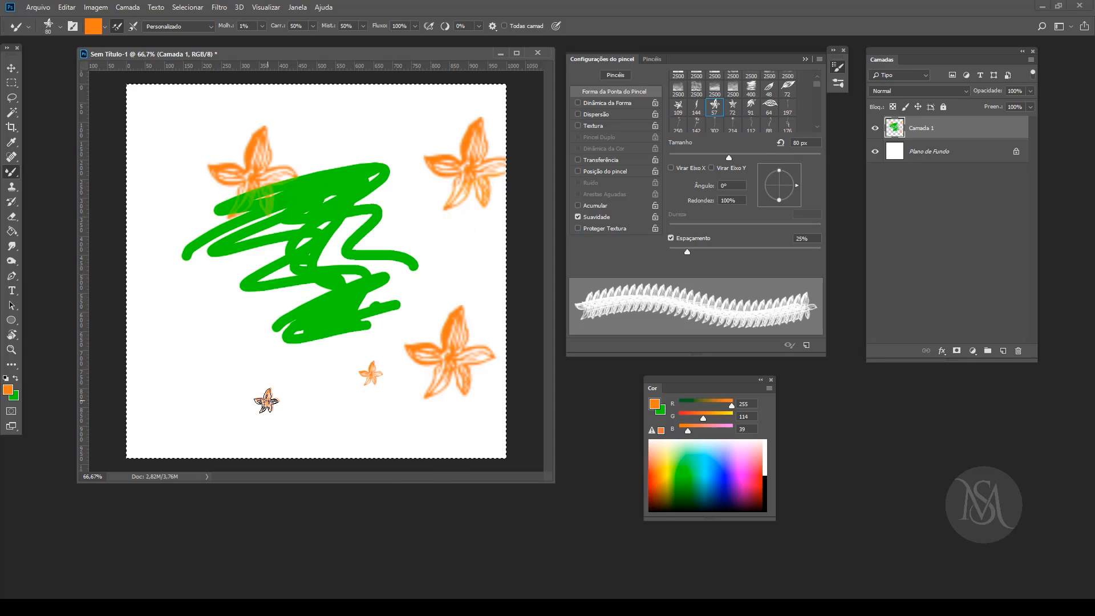
Step: Pick blue (0, 41, 235) and stamp four small flowers along the left side of the canvas
{"action": "left_click", "coordinate": [724, 470]}
{"action": "left_click", "coordinate": [192, 420]}
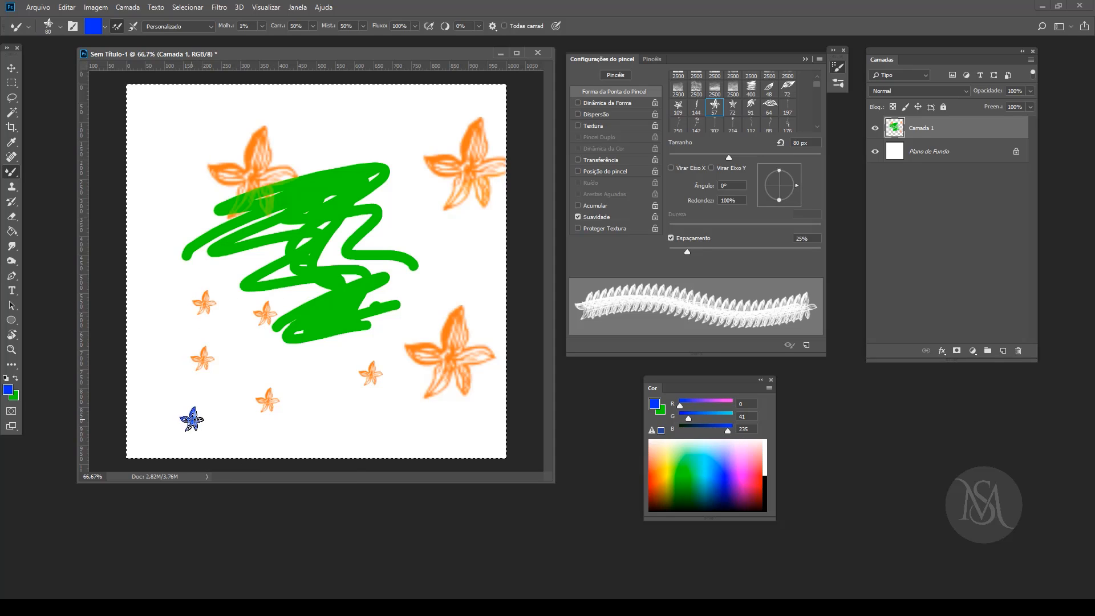
{"action": "left_click", "coordinate": [180, 223]}
{"action": "left_click", "coordinate": [200, 165]}
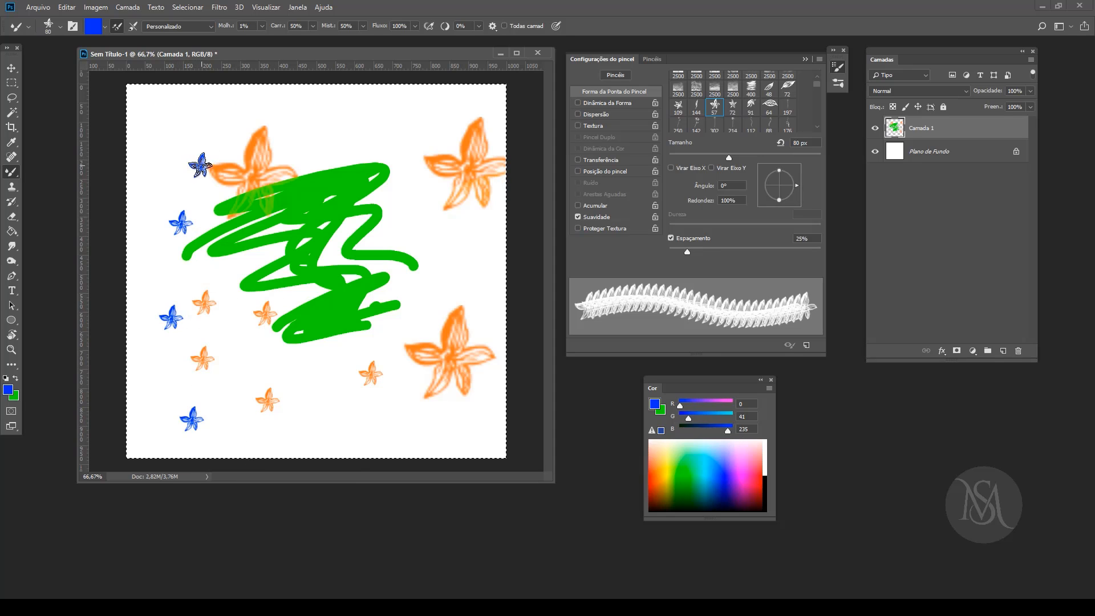
Step: Turn on Dinâmica da Forma with size jitter and Dispersão at 1000%, and paint scattered blue flowers over the middle and lower canvas
{"action": "left_click", "coordinate": [600, 102]}
{"action": "left_click", "coordinate": [593, 114]}
{"action": "left_click", "coordinate": [611, 102]}
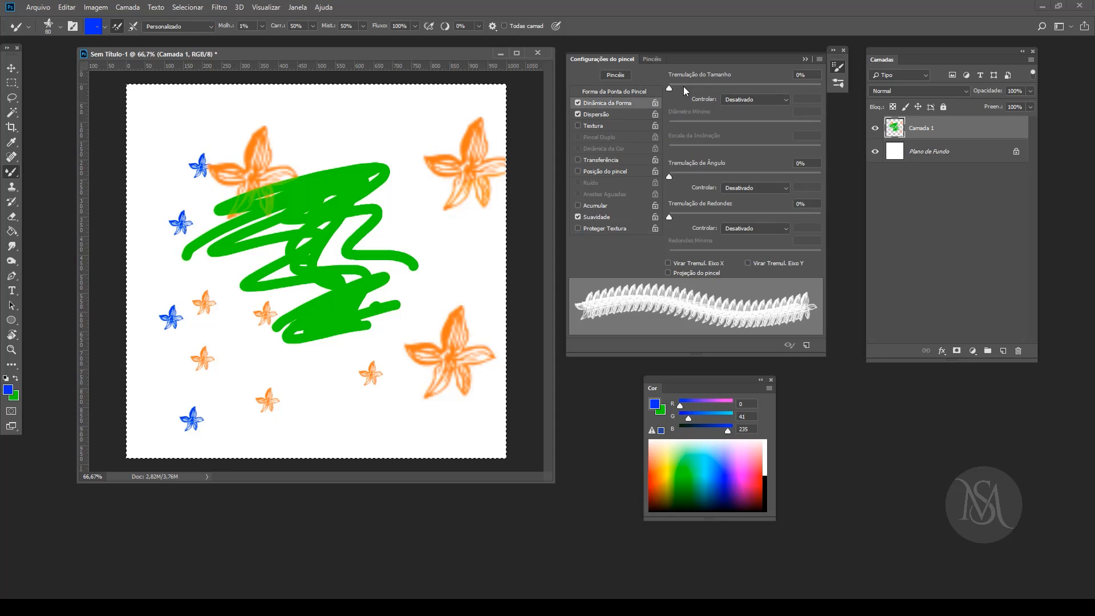
{"action": "left_click", "coordinate": [594, 115]}
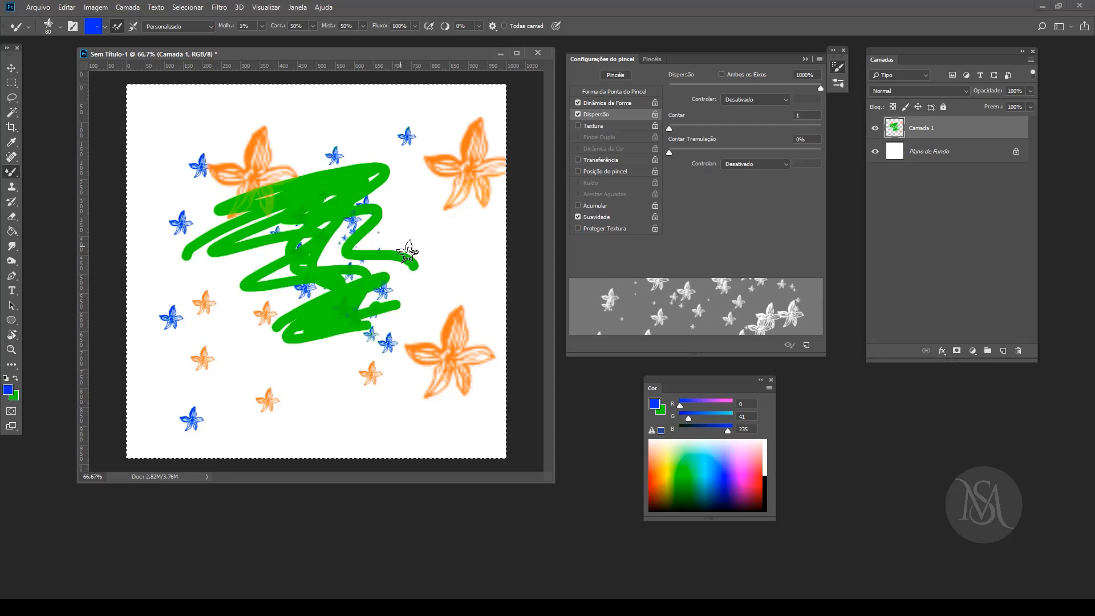
Step: Set the foreground colour to yellow-orange (255, 196, 63) for the scattered flower brush
{"action": "left_click", "coordinate": [661, 460]}
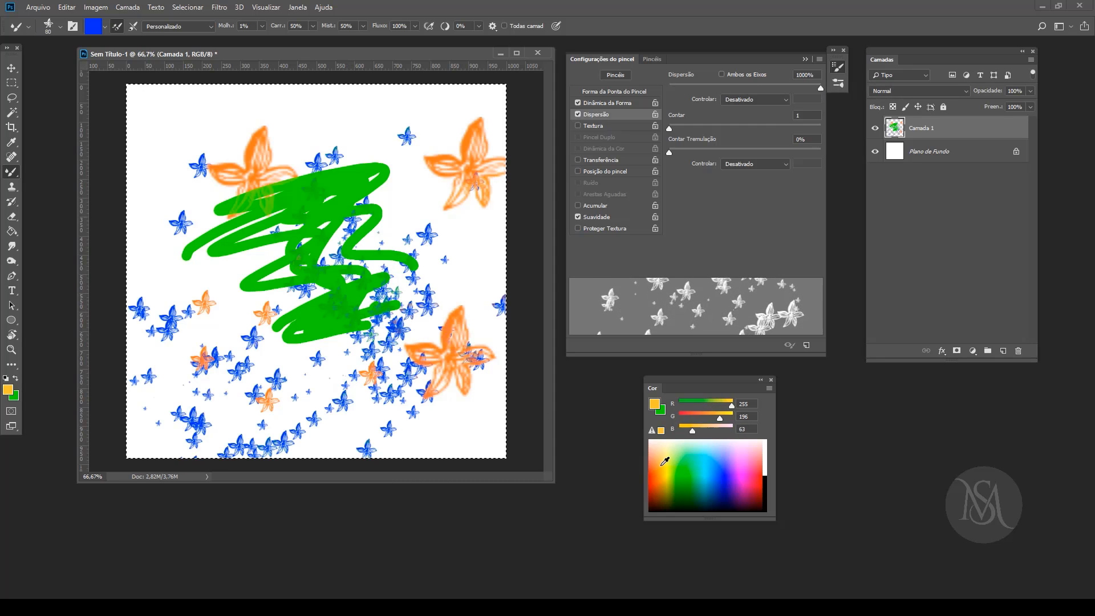
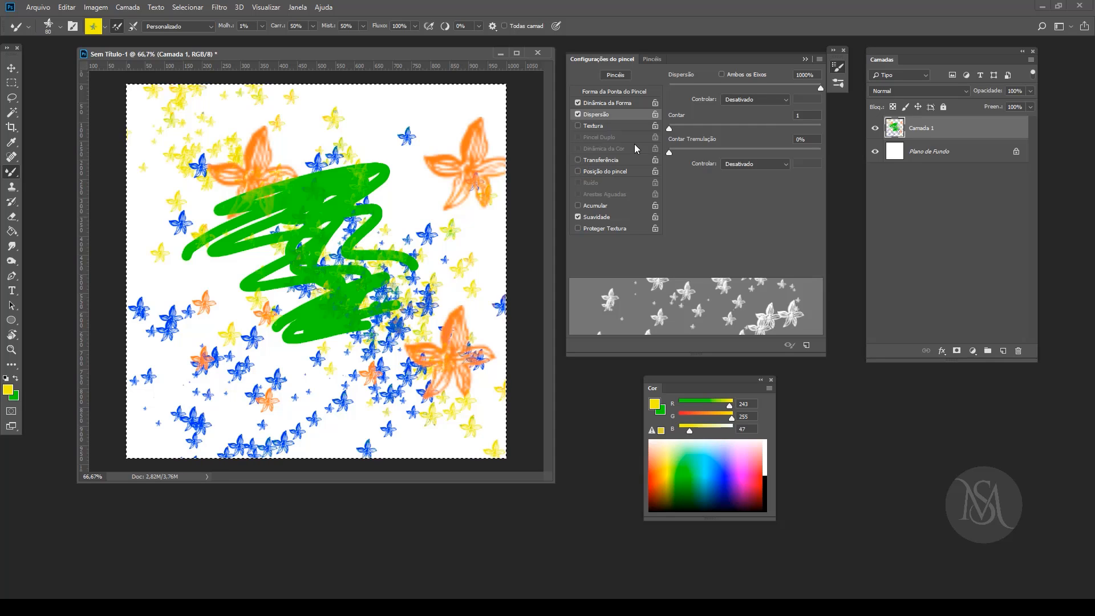
Step: Scatter the flower brush on both axes (Ambos os Eixos) at 999% and paint yellow and pink flowers across the canvas
{"action": "left_click_drag", "start_coordinate": [707, 78], "coordinate": [706, 78]}
{"action": "left_click", "coordinate": [721, 74]}
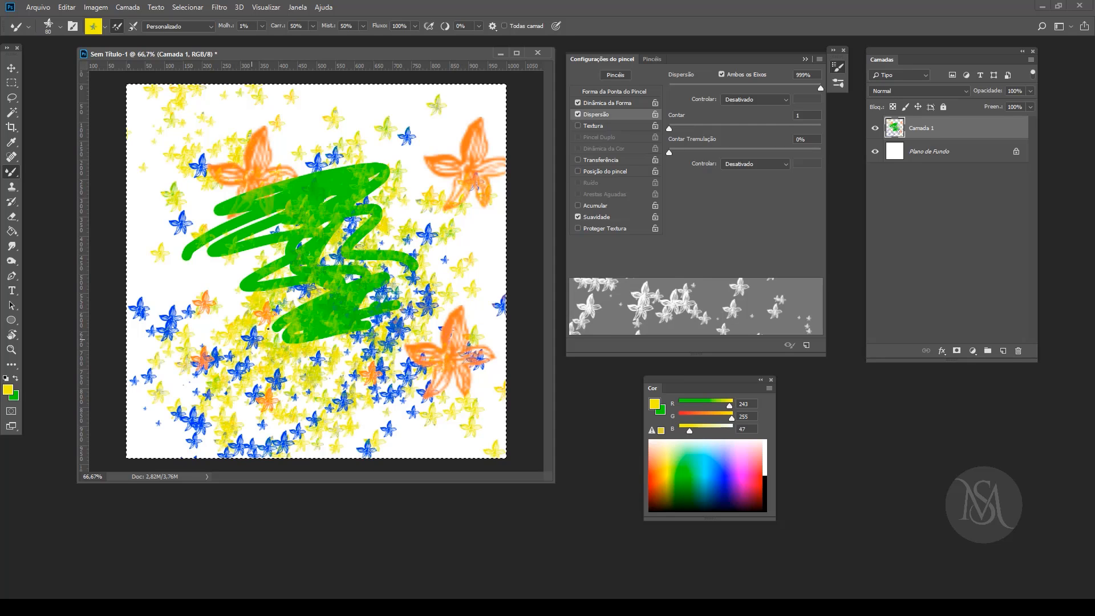
{"action": "left_click", "coordinate": [746, 466]}
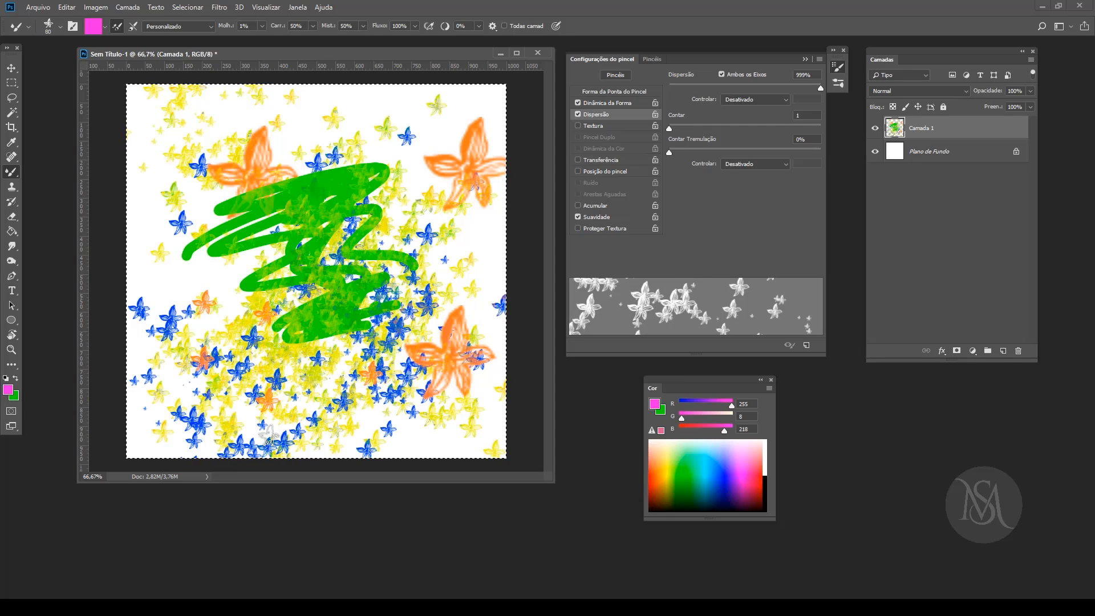
{"action": "left_click", "coordinate": [309, 205]}
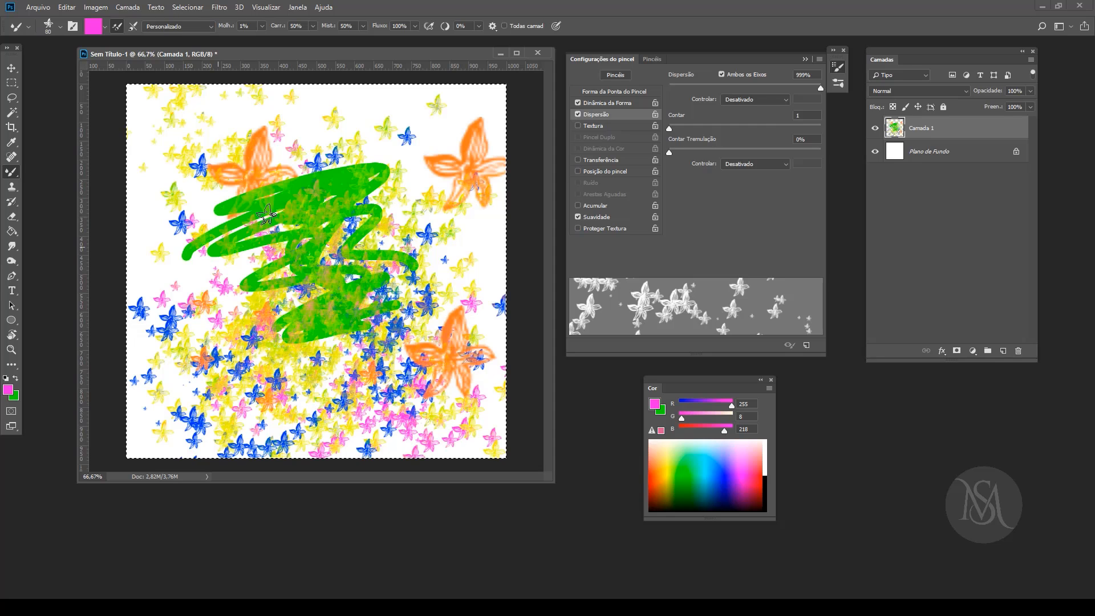
Step: Paint more scattered flowers, finishing in violet (113, 16, 255), and clear the layer
{"action": "left_click", "coordinate": [657, 481]}
{"action": "left_click", "coordinate": [669, 468]}
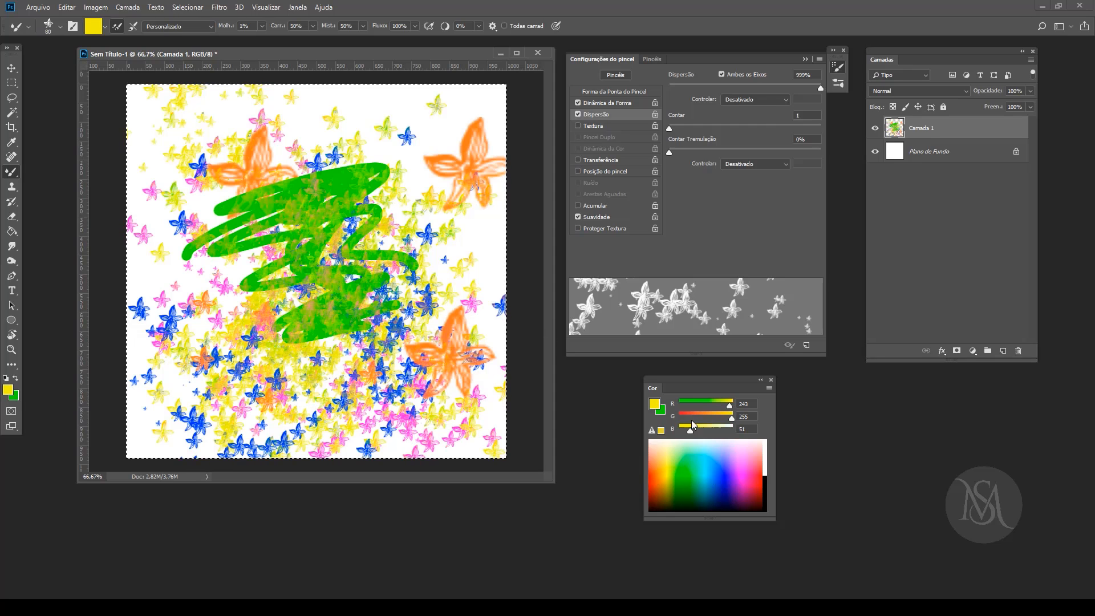
{"action": "left_click", "coordinate": [736, 468]}
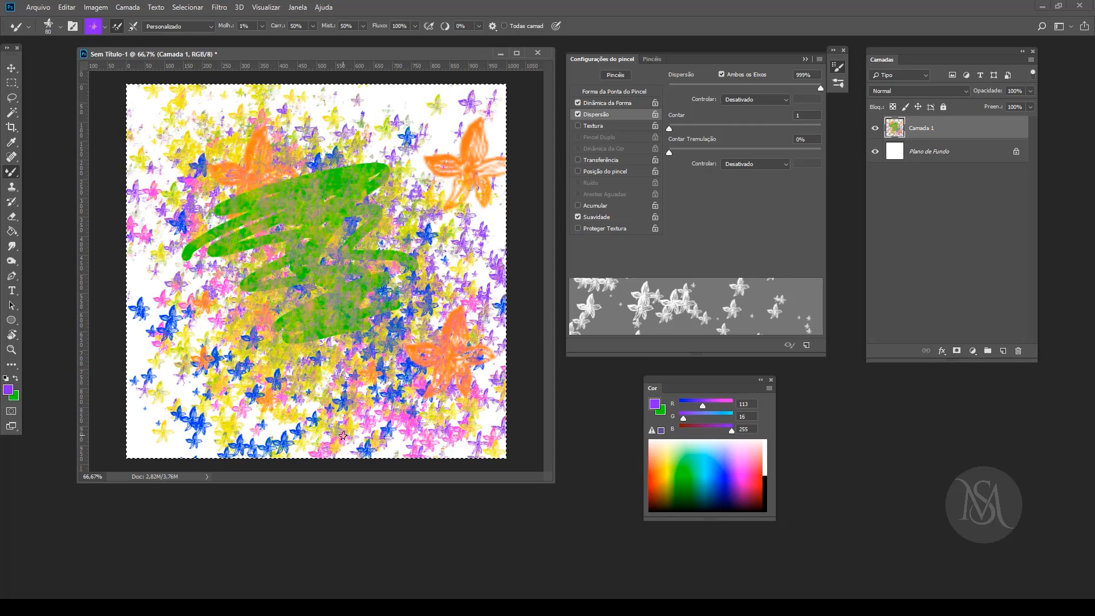
{"action": "key", "text": "Delete"}
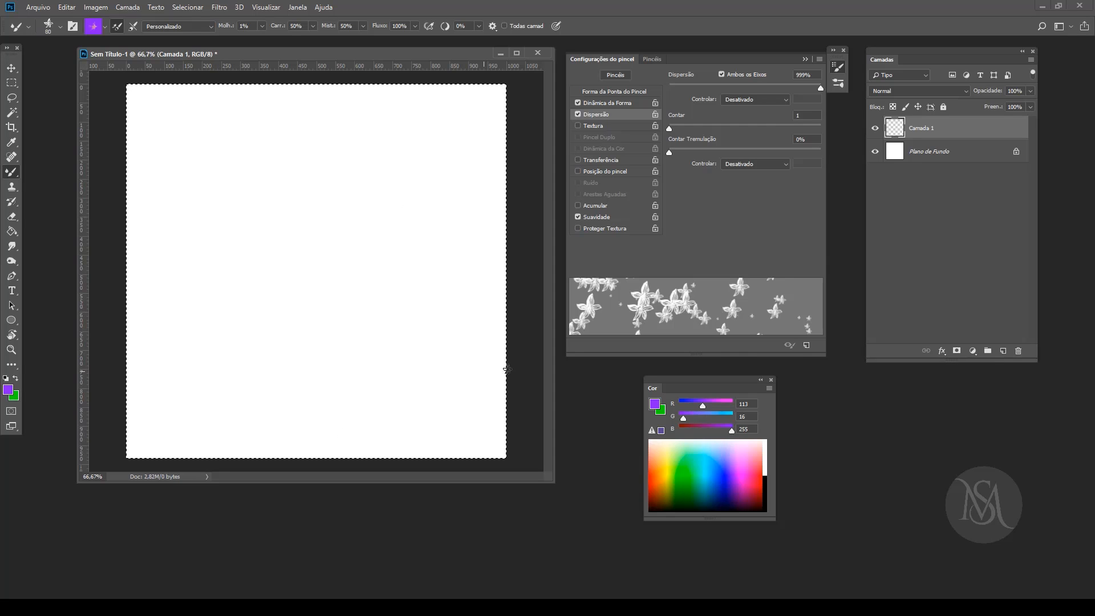
Step: Choose the wave 1 brush, paint violet test strokes over the upper and middle canvas, and clear the layer
{"action": "left_click", "coordinate": [652, 58]}
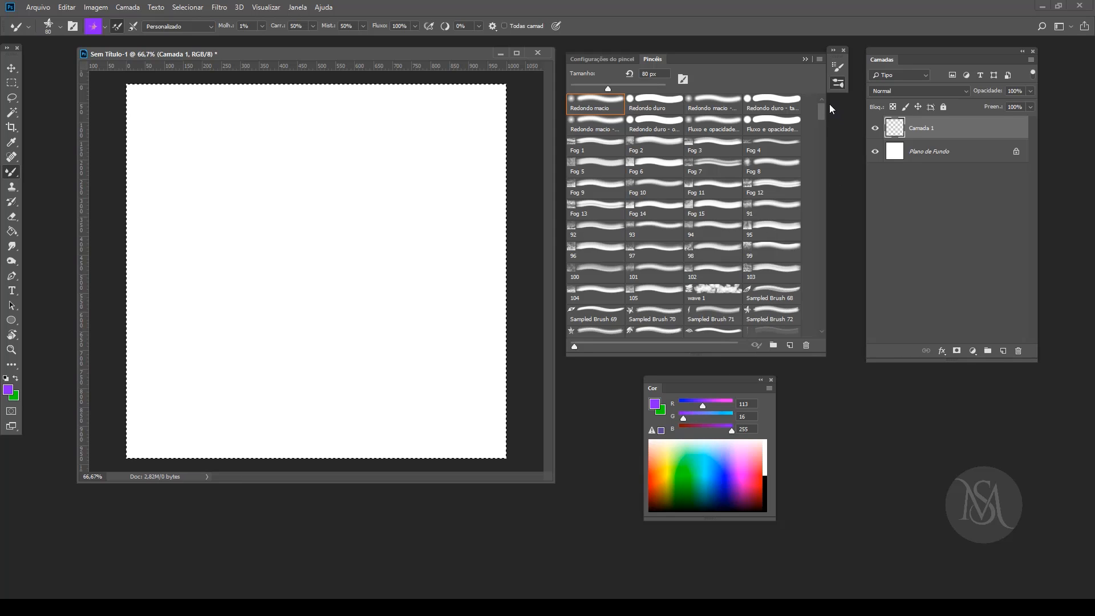
{"action": "left_click", "coordinate": [715, 293]}
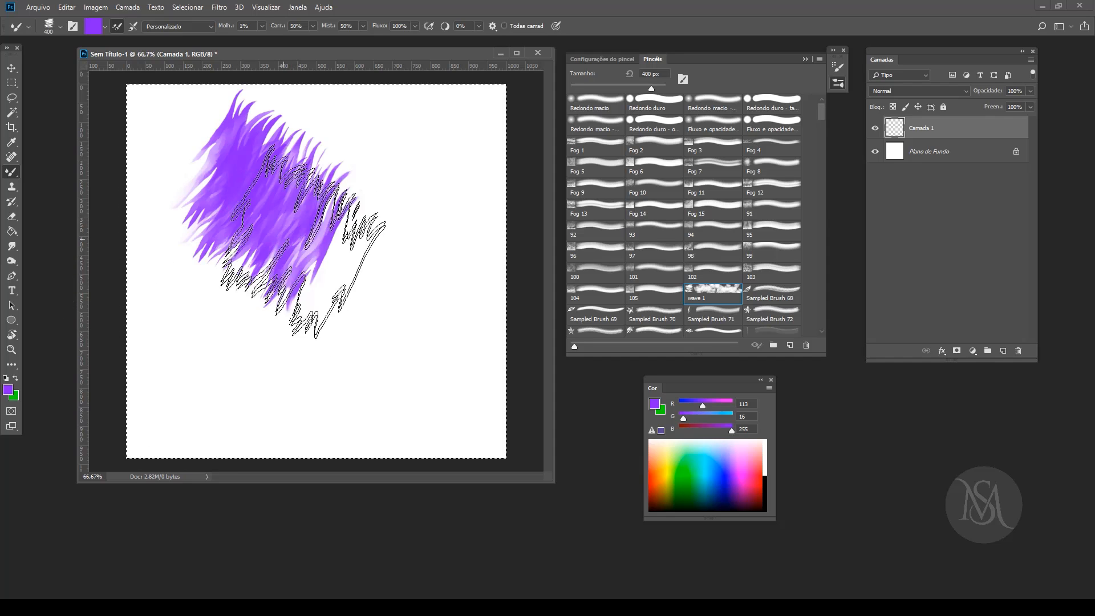
{"action": "left_click_drag", "start_coordinate": [303, 241], "coordinate": [326, 308]}
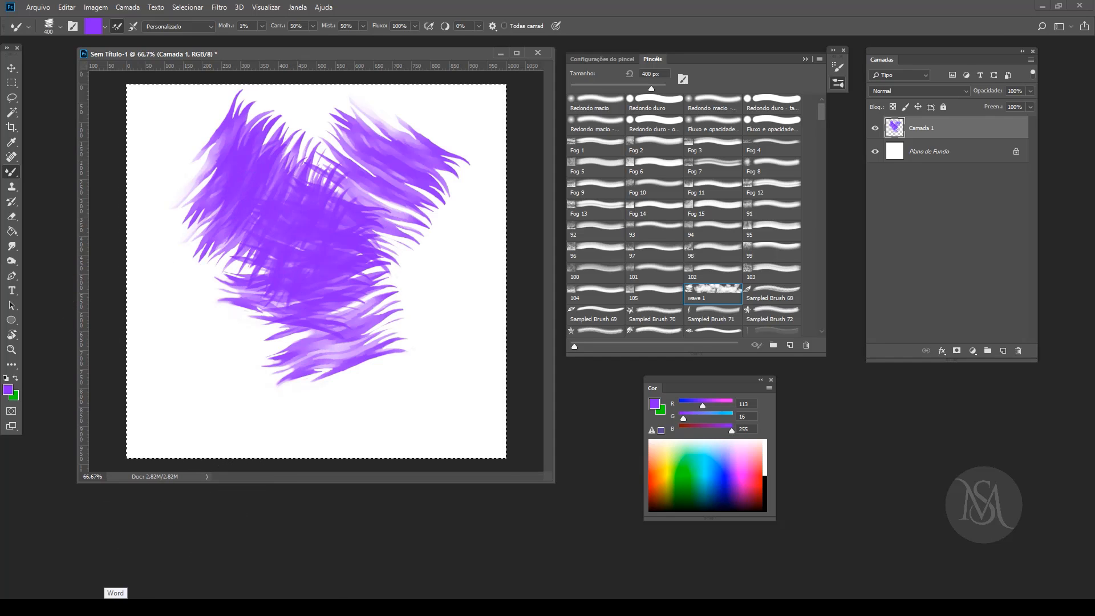
{"action": "key", "text": "Delete"}
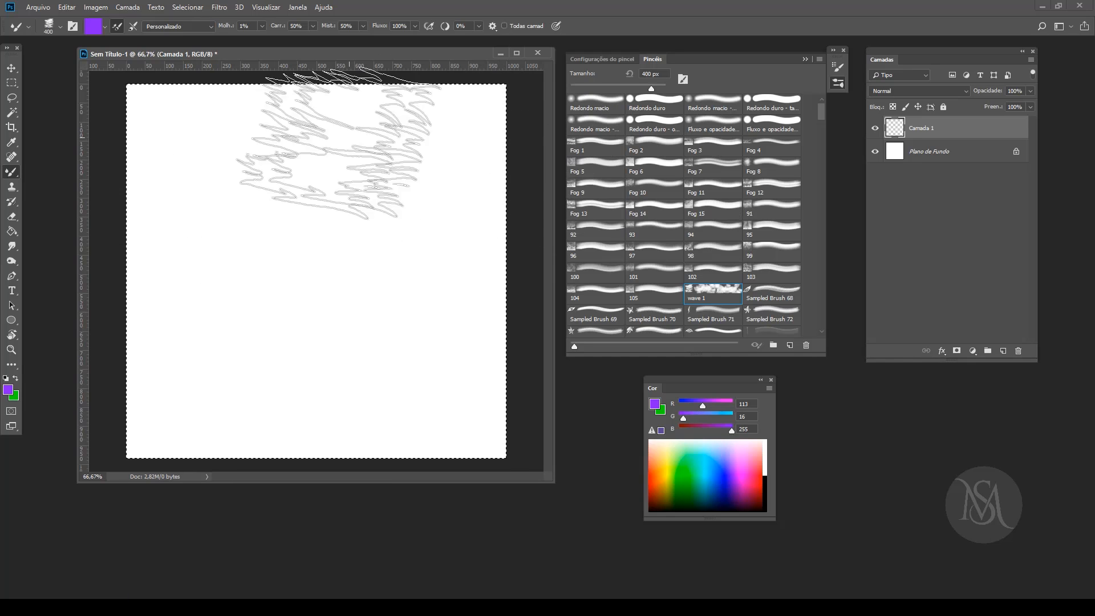
Step: Show the brush tool variants and keep Ferramenta Pincel de mistura as the selected tool
{"action": "right_click", "coordinate": [12, 174]}
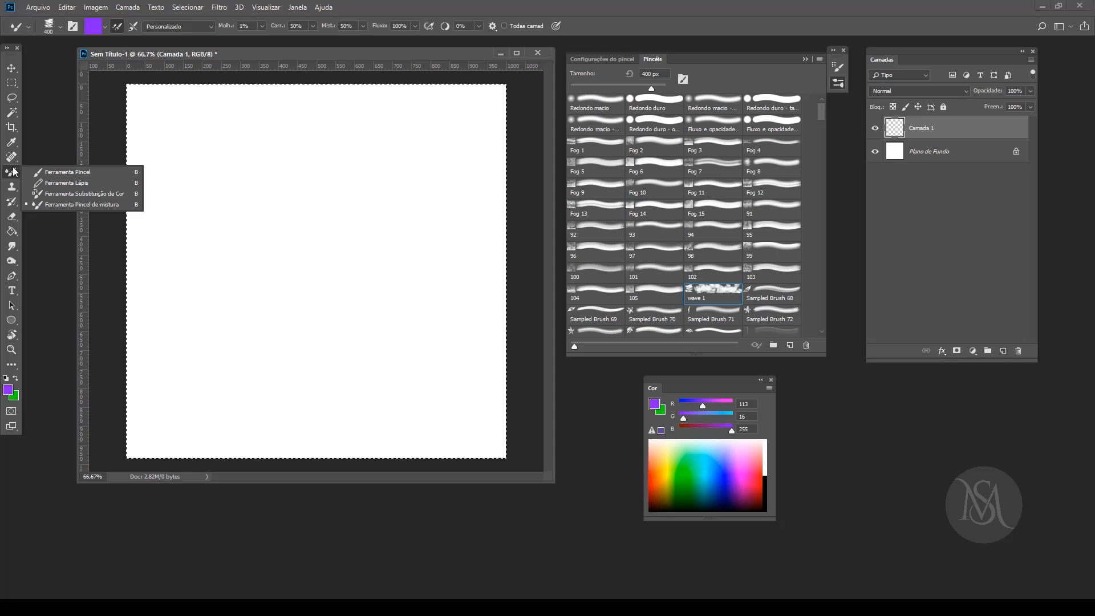
{"action": "left_click", "coordinate": [67, 204]}
{"action": "right_click", "coordinate": [12, 174]}
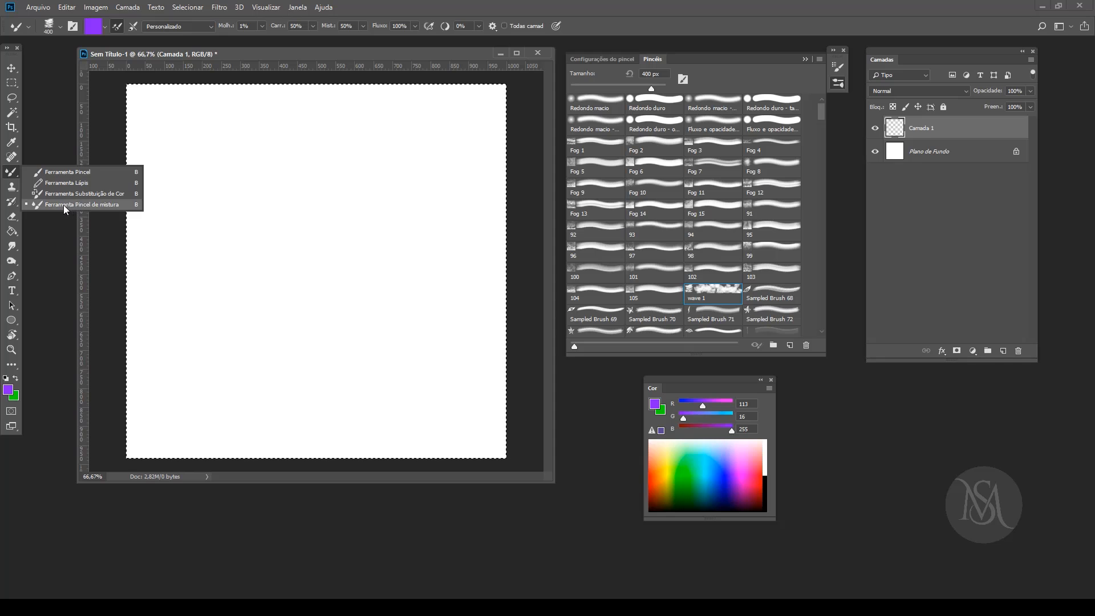
{"action": "left_click", "coordinate": [85, 205]}
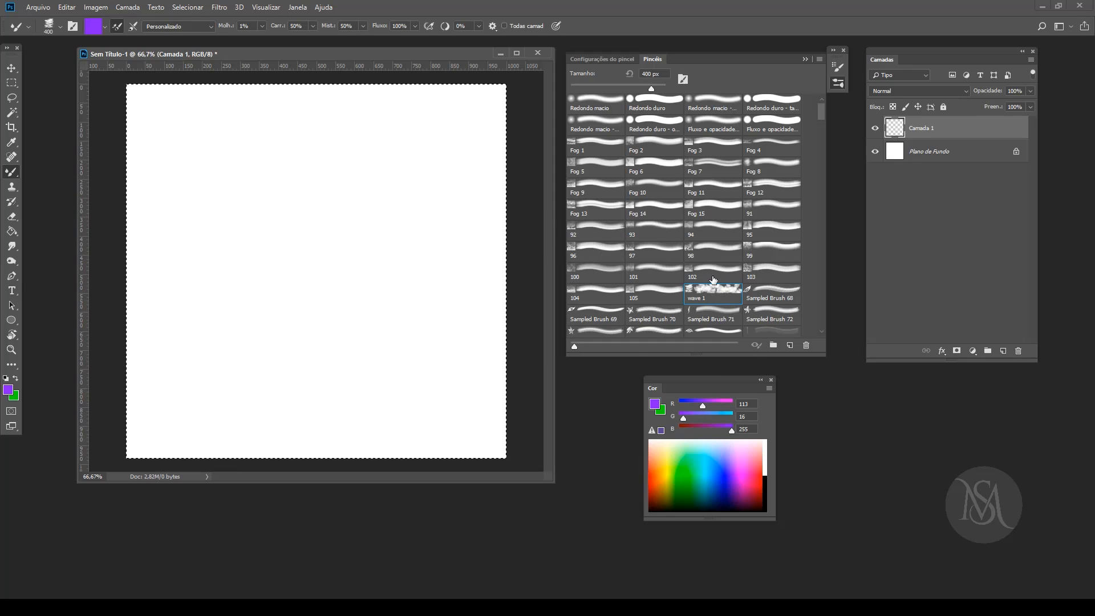
Step: Set the wave 1 brush's Dispersão to 237% and its Tremulação do Tamanho to 98%
{"action": "left_click", "coordinate": [626, 60]}
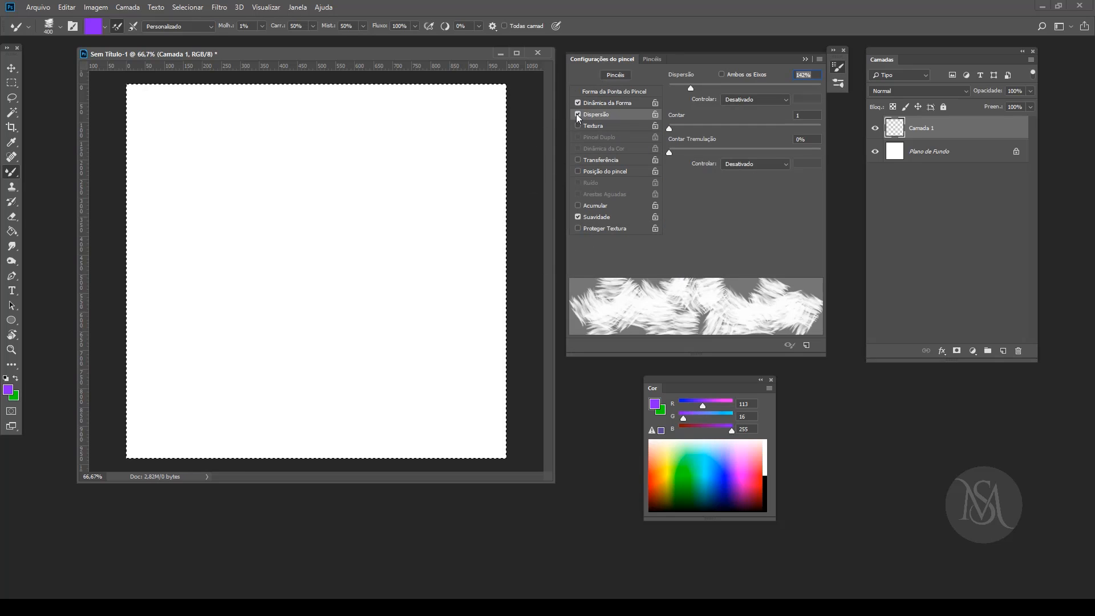
{"action": "left_click", "coordinate": [577, 160]}
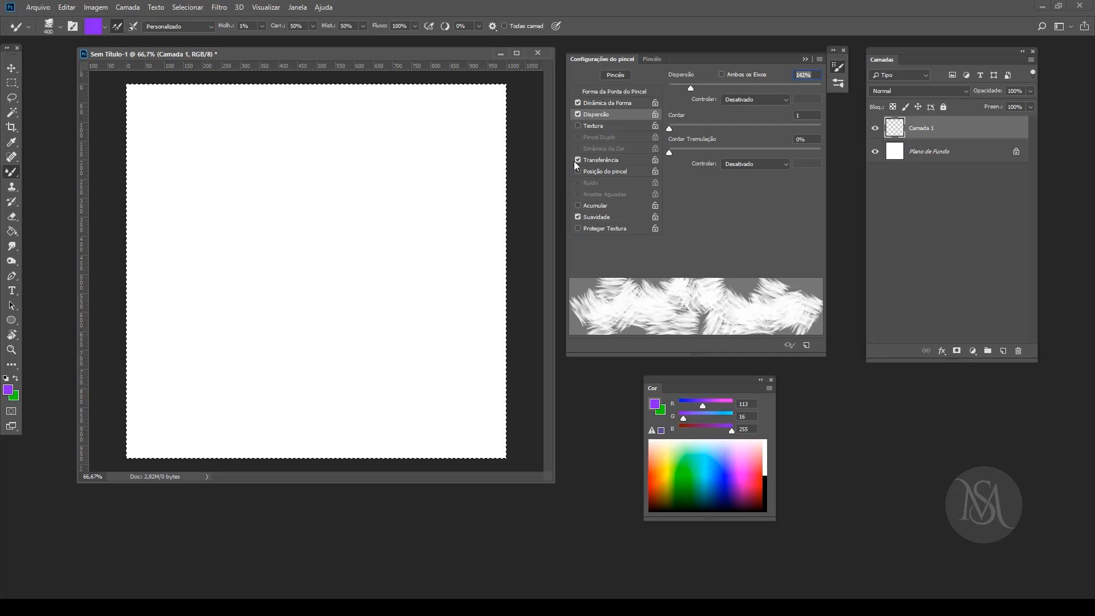
{"action": "left_click", "coordinate": [578, 162]}
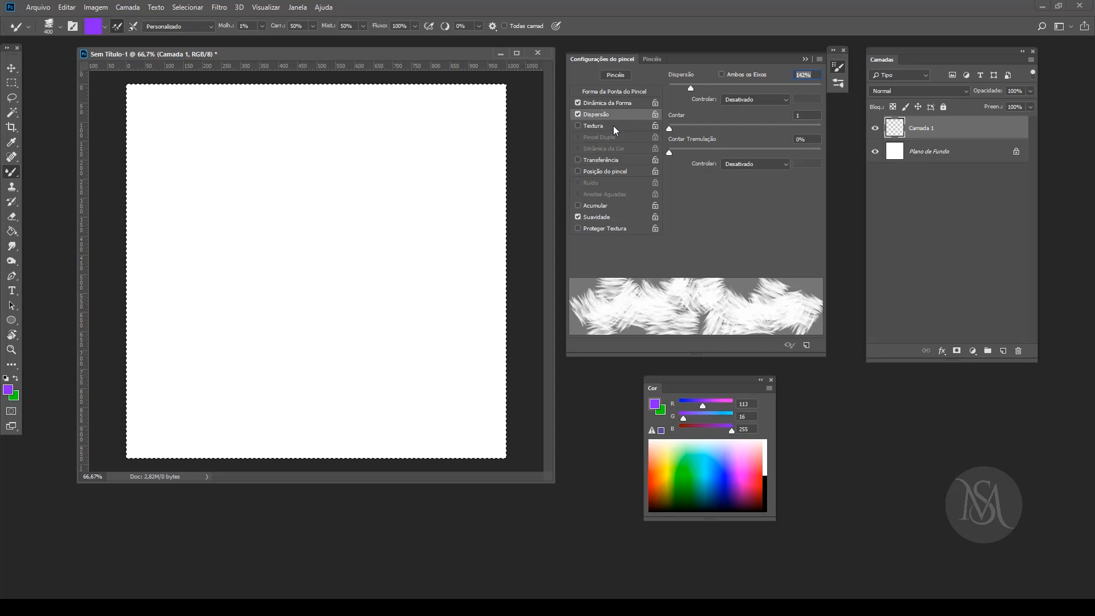
{"action": "left_click_drag", "start_coordinate": [690, 88], "coordinate": [705, 88]}
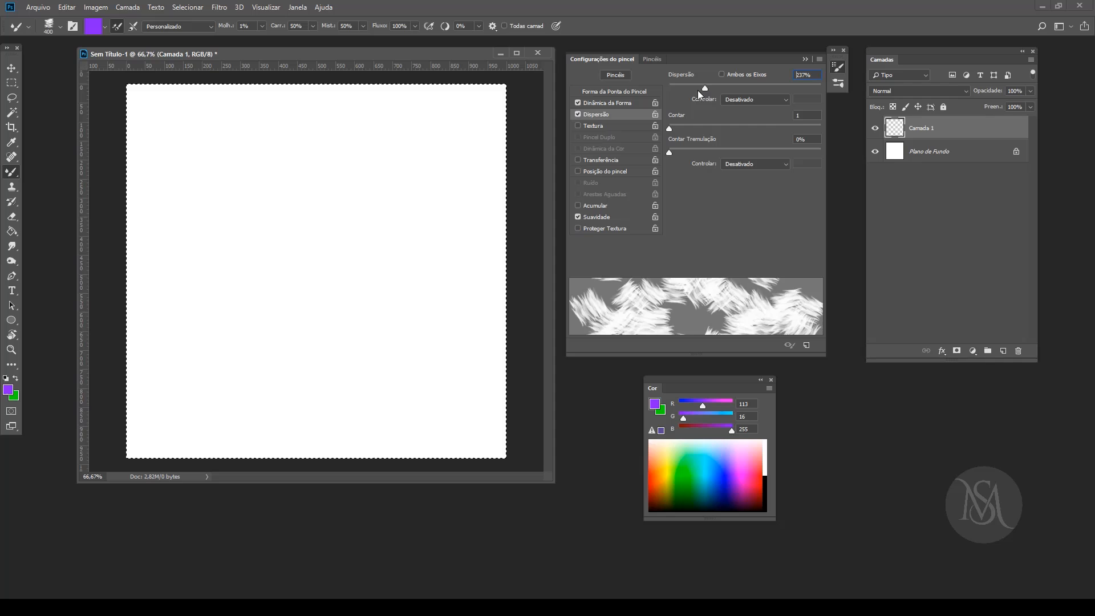
{"action": "left_click", "coordinate": [598, 103]}
{"action": "left_click_drag", "start_coordinate": [675, 88], "coordinate": [818, 88]}
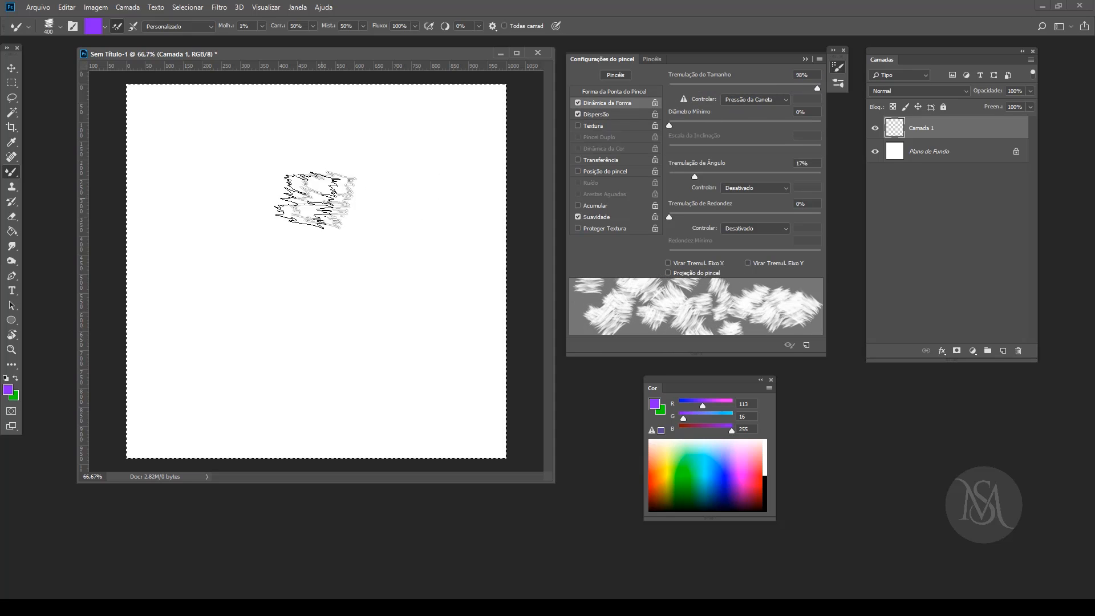
Step: Paint scattered violet strokes over the canvas and blend teal (51, 255, 159) into their middle and edges
{"action": "mouse_move", "coordinate": [321, 210]}
{"action": "left_mouse_down"}
{"action": "mouse_move", "coordinate": [296, 233]}
{"action": "mouse_move", "coordinate": [330, 281]}
{"action": "mouse_move", "coordinate": [387, 269]}
{"action": "mouse_move", "coordinate": [293, 231]}
{"action": "left_mouse_up"}
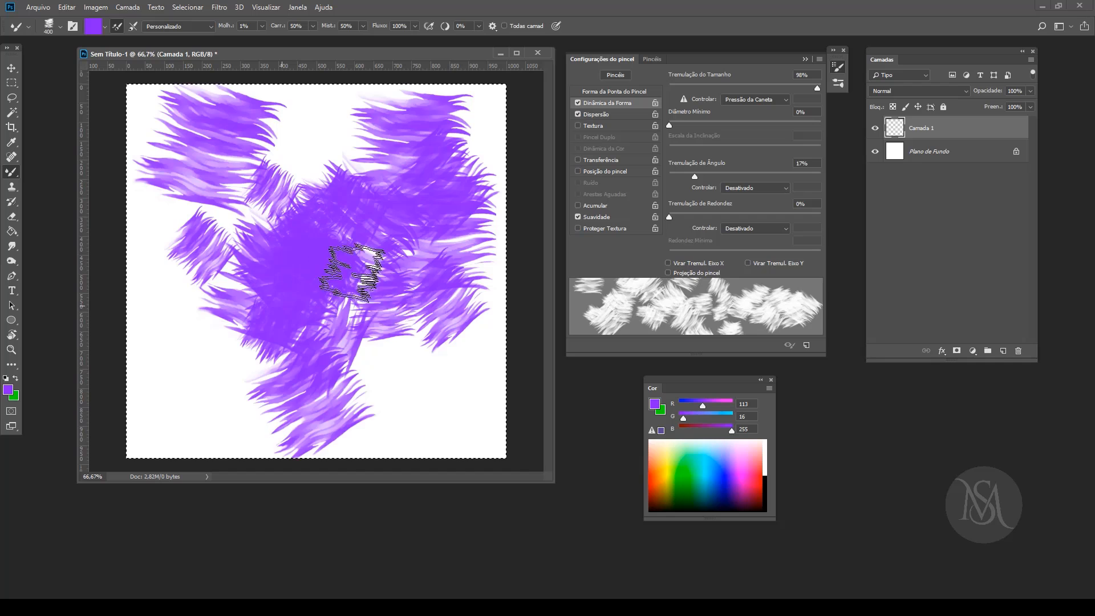
{"action": "left_click", "coordinate": [698, 463]}
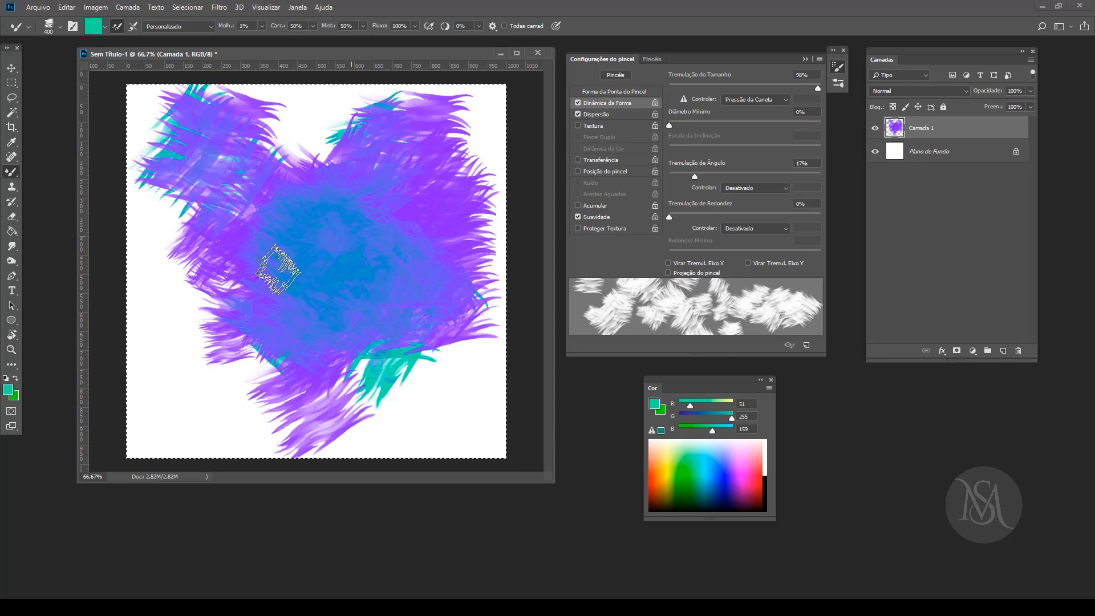
{"action": "left_click_drag", "start_coordinate": [279, 242], "coordinate": [237, 237]}
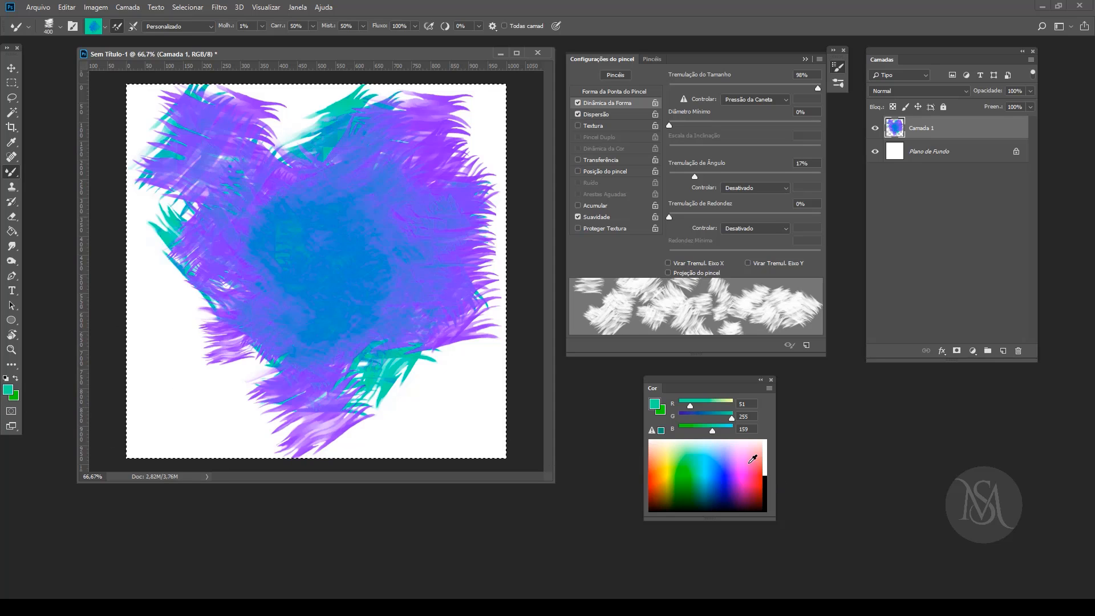
Step: Pick pink (255, 90, 240) and paint it through the middle, over the lower canvas and along both sides
{"action": "left_click", "coordinate": [746, 463]}
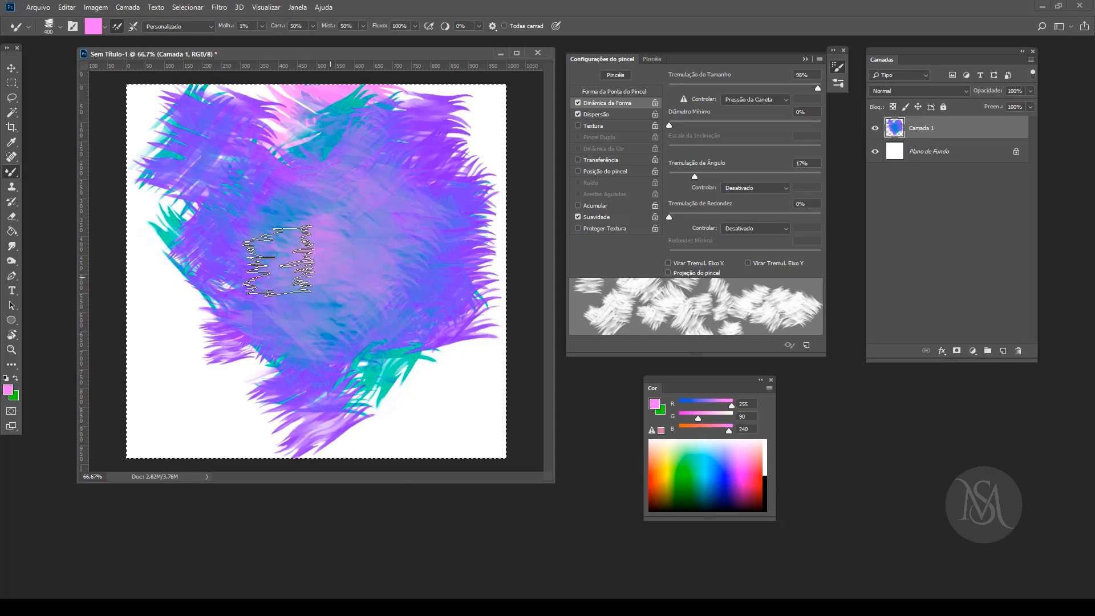
{"action": "mouse_move", "coordinate": [442, 416]}
{"action": "left_mouse_down"}
{"action": "mouse_move", "coordinate": [82, 417]}
{"action": "mouse_move", "coordinate": [200, 309]}
{"action": "mouse_move", "coordinate": [149, 122]}
{"action": "left_mouse_up"}
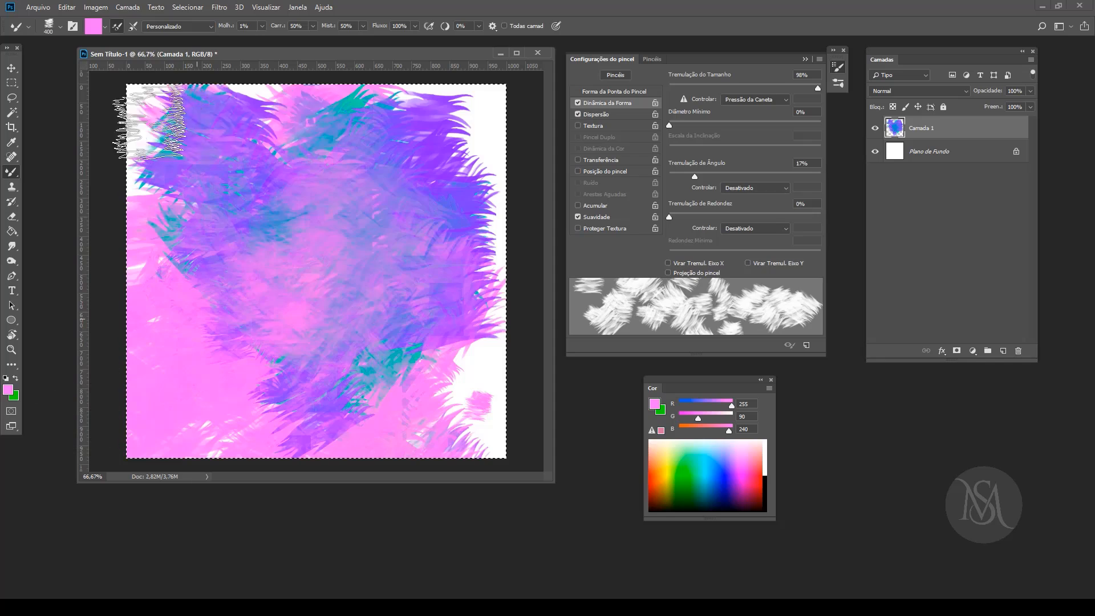
{"action": "left_click_drag", "start_coordinate": [485, 173], "coordinate": [537, 317]}
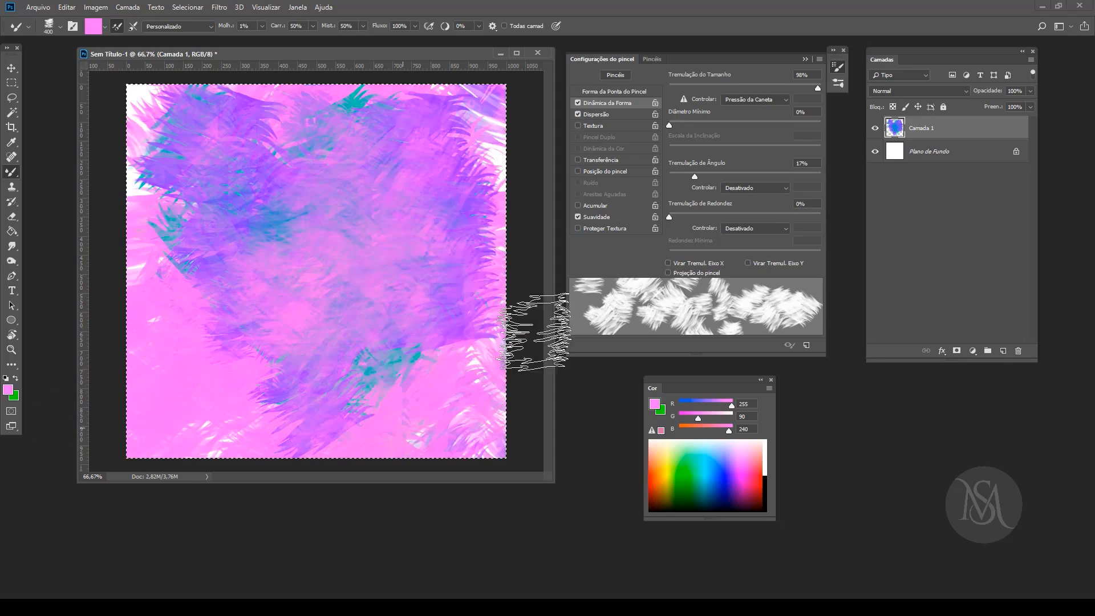
Step: Blend green (149, 255, 43) over the upper canvas and mauve (149, 98, 163) across the middle
{"action": "left_click", "coordinate": [687, 469]}
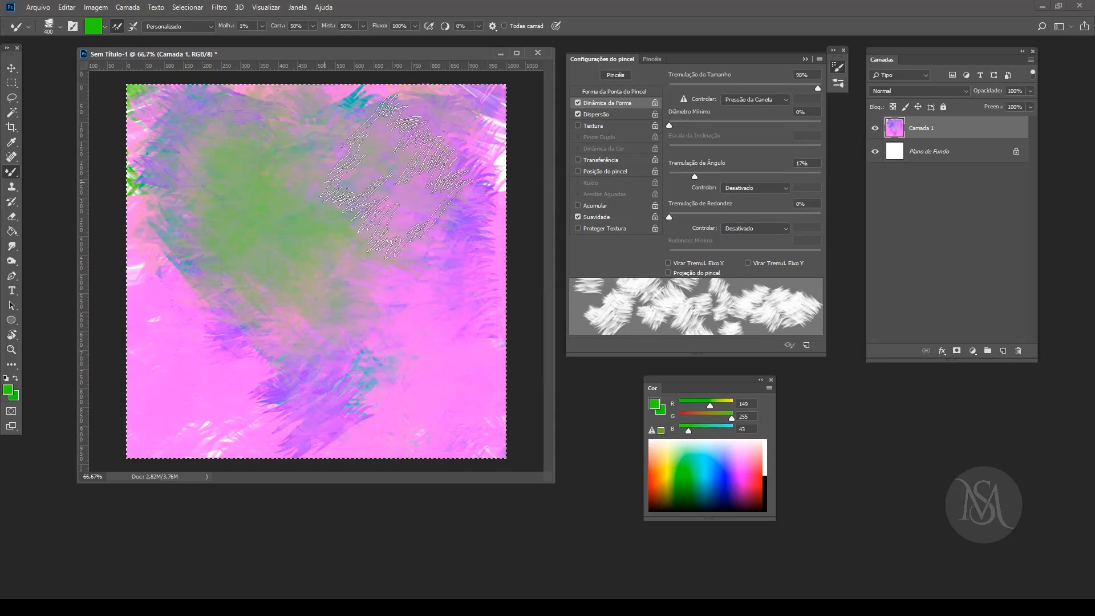
{"action": "mouse_move", "coordinate": [485, 160]}
{"action": "left_mouse_down"}
{"action": "mouse_move", "coordinate": [442, 131]}
{"action": "mouse_move", "coordinate": [101, 222]}
{"action": "mouse_move", "coordinate": [205, 159]}
{"action": "mouse_move", "coordinate": [151, 105]}
{"action": "left_mouse_up"}
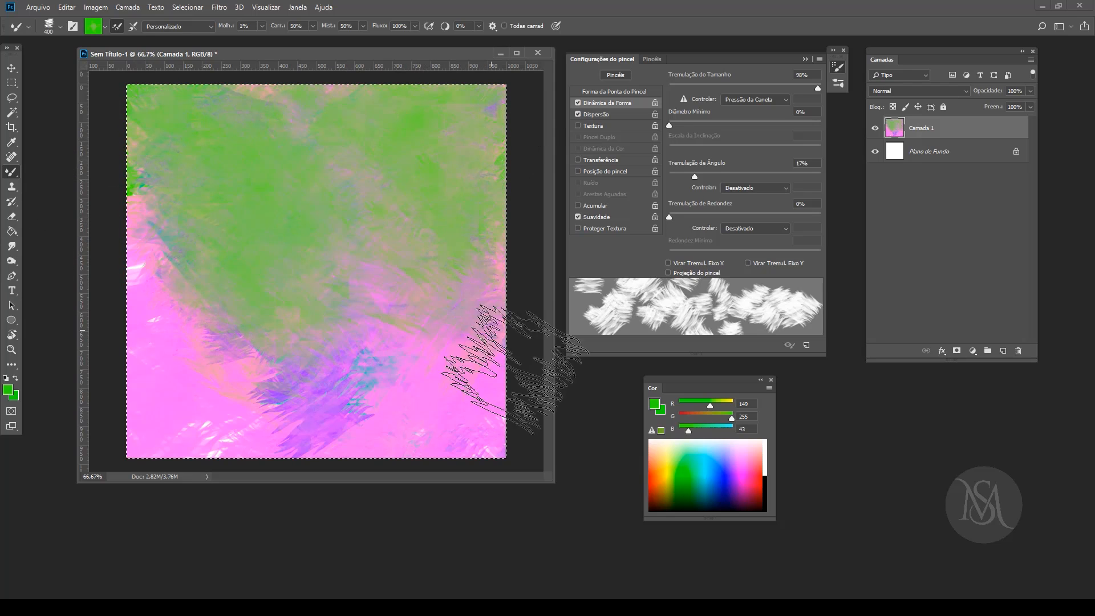
{"action": "mouse_move", "coordinate": [689, 431]}
{"action": "left_mouse_down"}
{"action": "mouse_move", "coordinate": [712, 431]}
{"action": "mouse_move", "coordinate": [700, 419]}
{"action": "left_mouse_up"}
{"action": "left_click", "coordinate": [726, 418]}
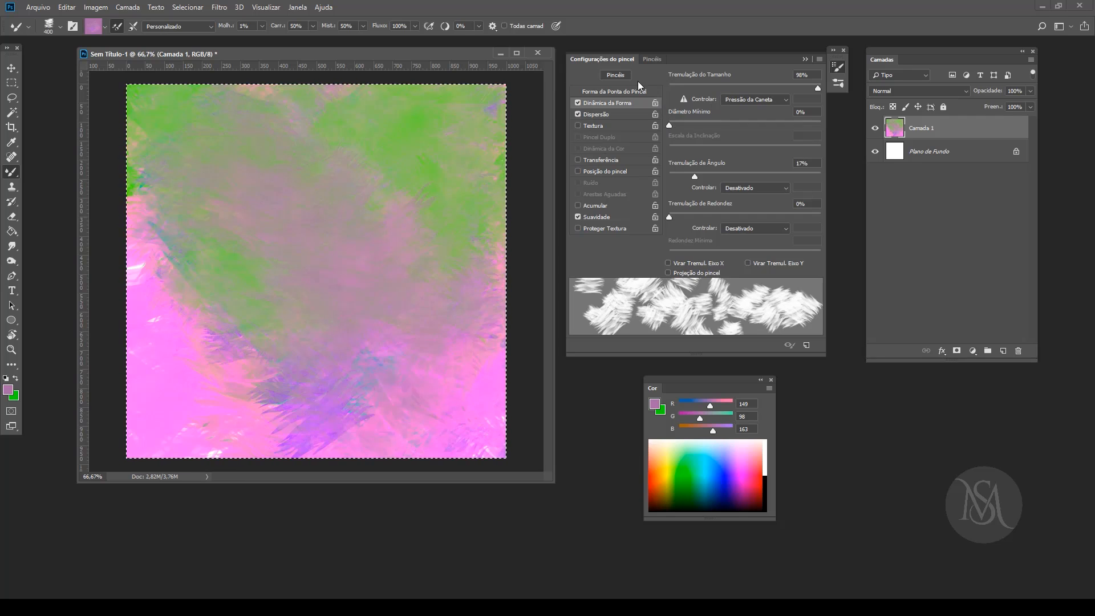
Step: Switch to the Redondo duro brush at 400 px and clear all paint from the layer
{"action": "left_click", "coordinate": [652, 59]}
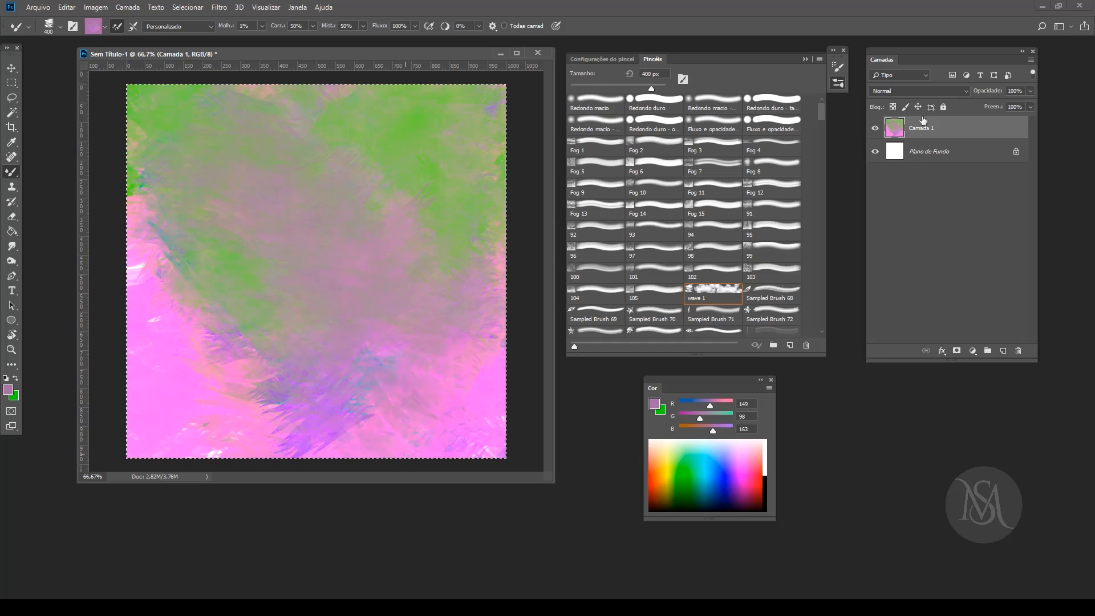
{"action": "left_click", "coordinate": [655, 104]}
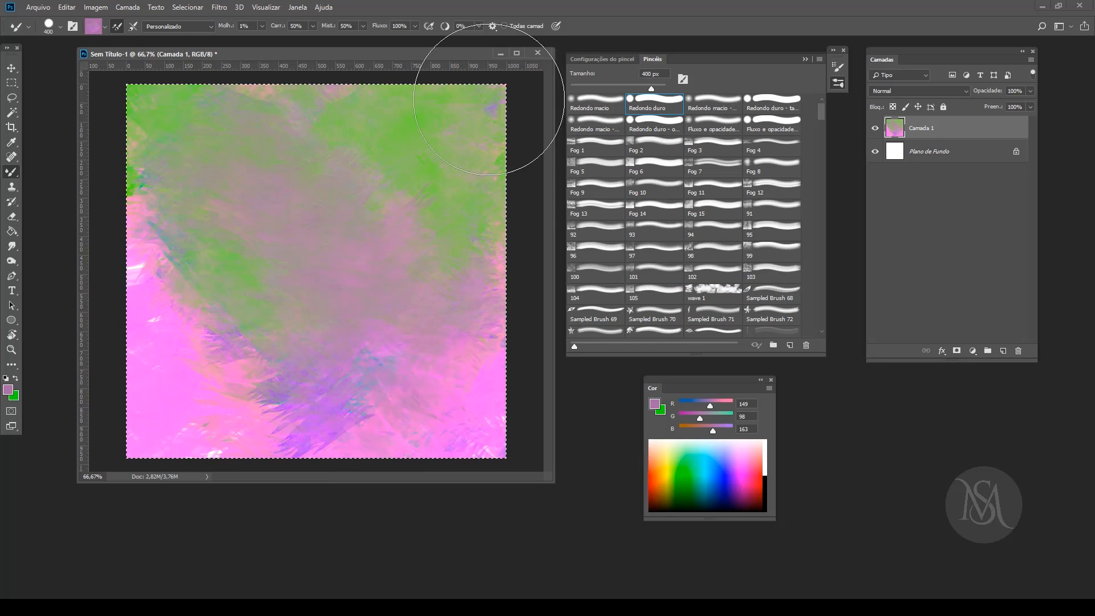
{"action": "key", "text": "Delete"}
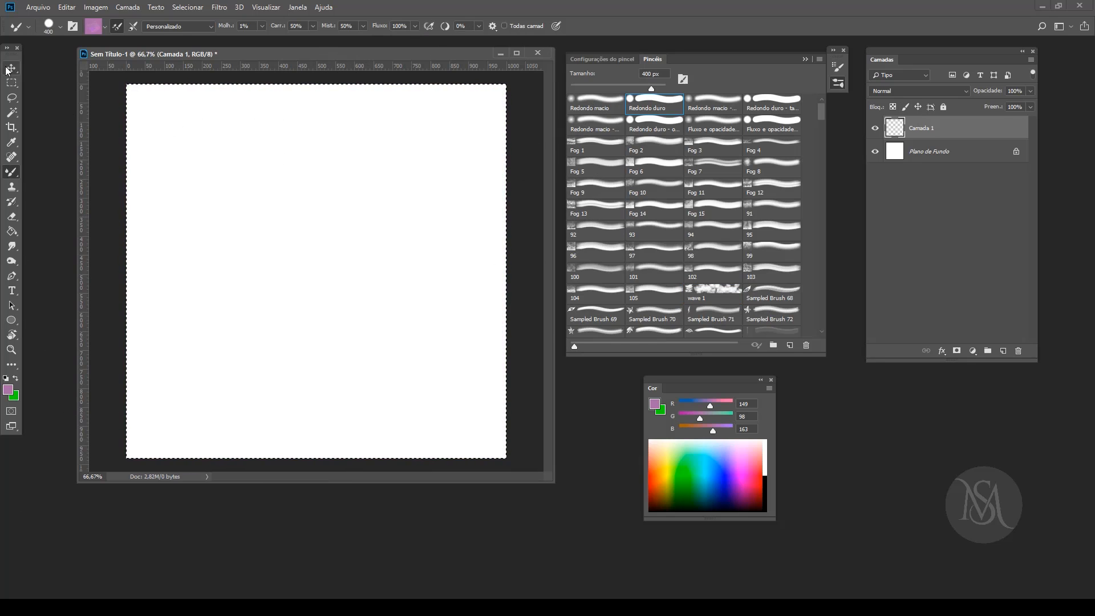
Step: Activate the Move tool, deselect the canvas and select the whole canvas again
{"action": "left_click", "coordinate": [10, 69]}
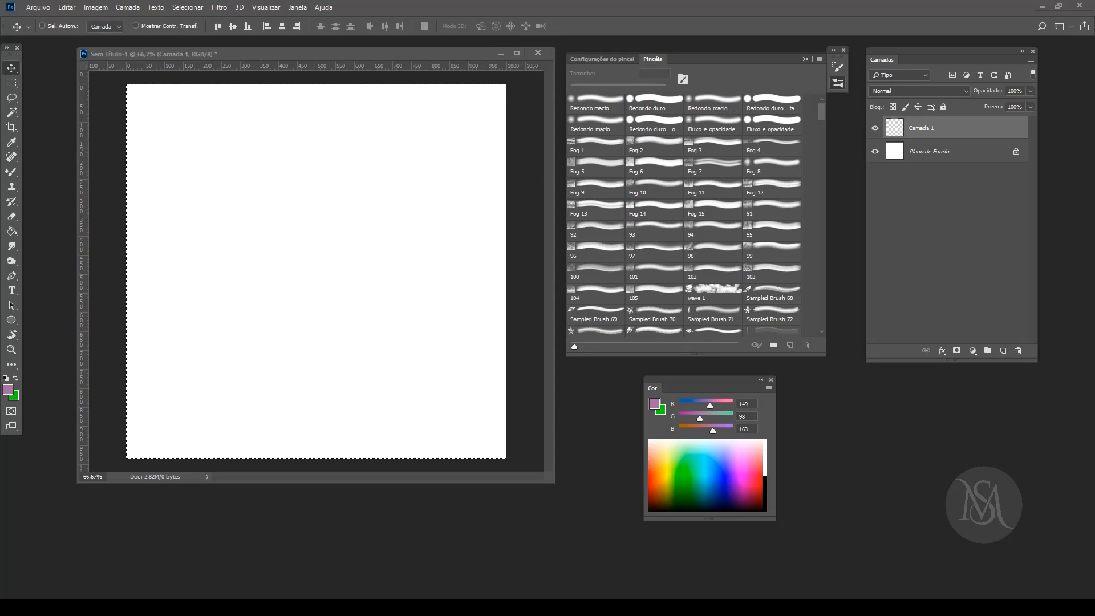
{"action": "key", "text": "ctrl+d"}
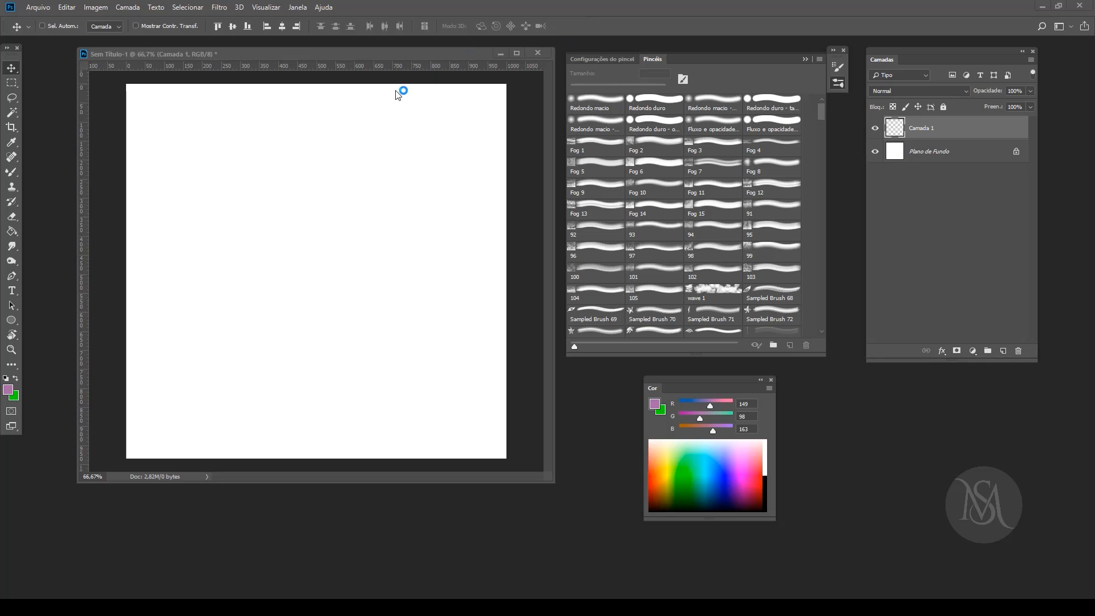
{"action": "key", "text": "ctrl+a"}
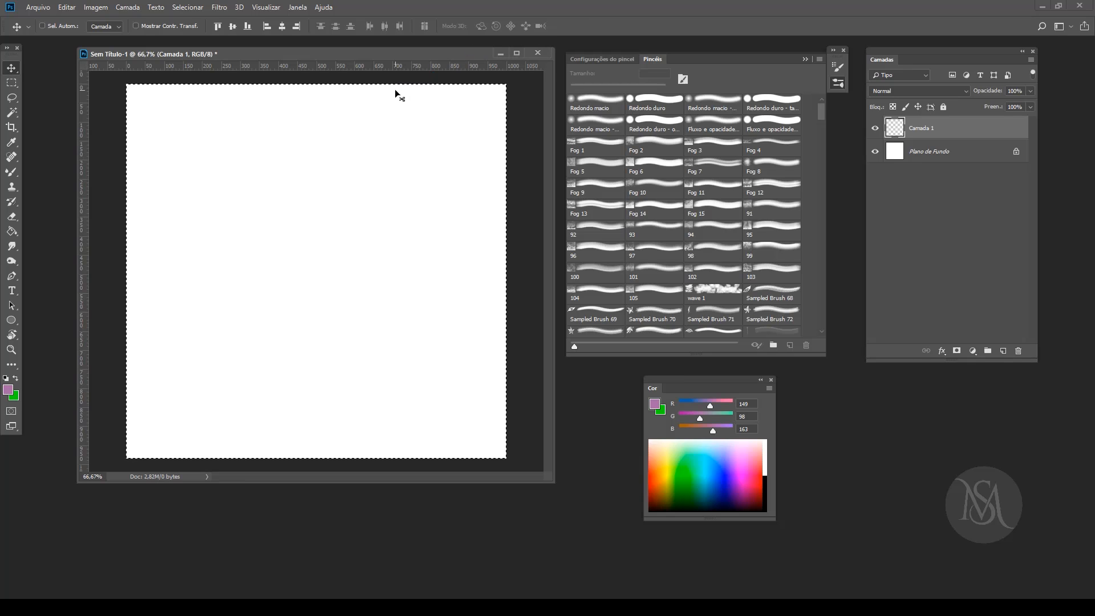
Step: Cancel closing the unsaved document Sem Título-1 and minimise its window
{"action": "left_click", "coordinate": [537, 52]}
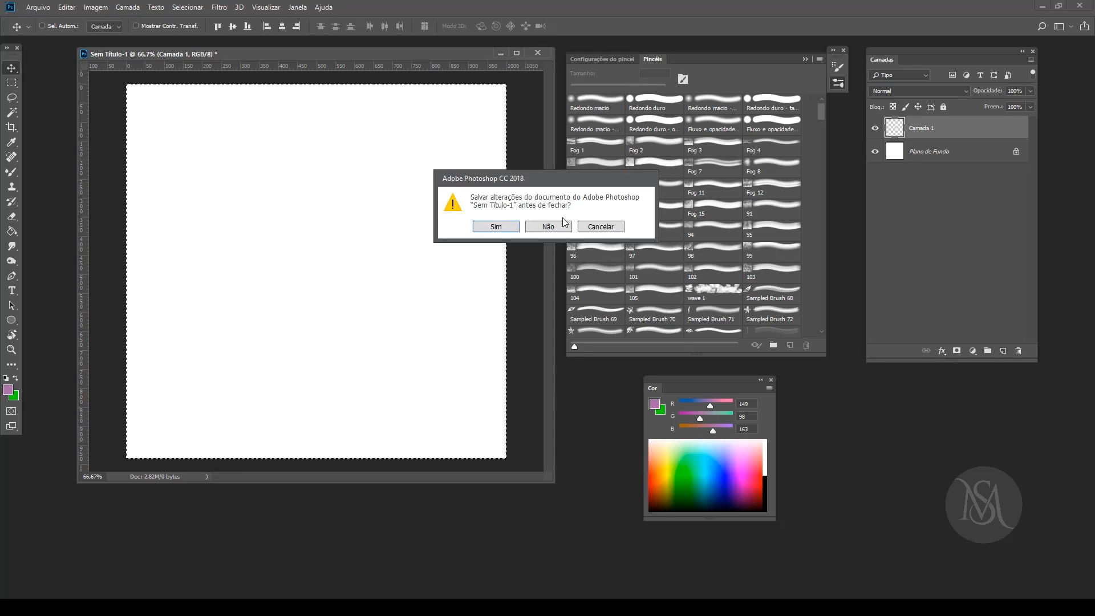
{"action": "left_click", "coordinate": [607, 229]}
{"action": "left_click", "coordinate": [500, 53]}
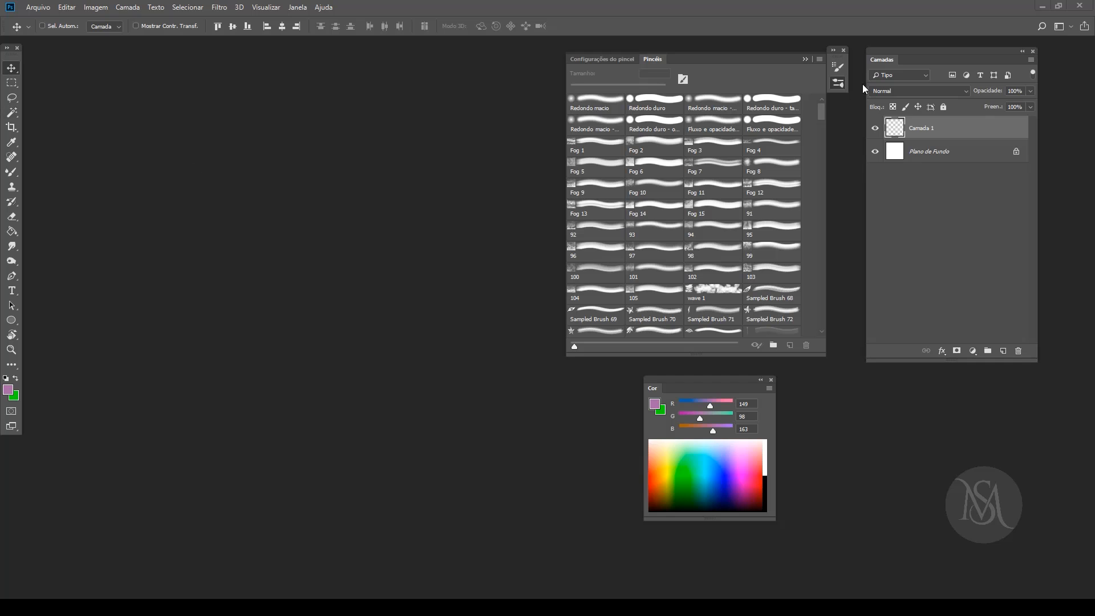
Step: Clear the floating brush list and color picker away from the elephant photo, then reposition and enlarge the photo's document window
{"action": "left_click", "coordinate": [838, 84]}
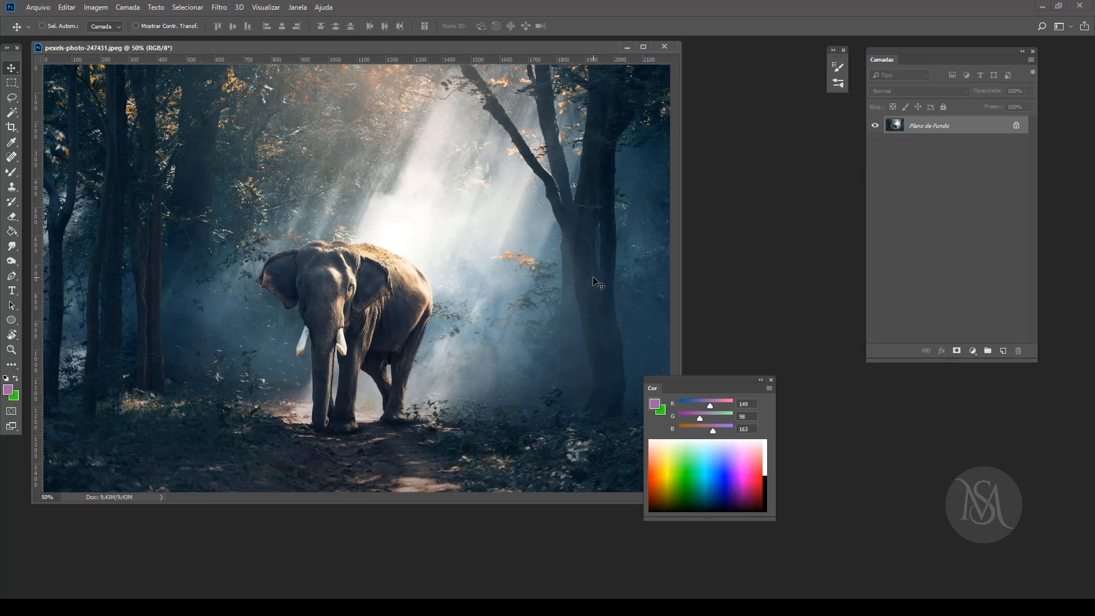
{"action": "left_click_drag", "start_coordinate": [696, 381], "coordinate": [933, 406]}
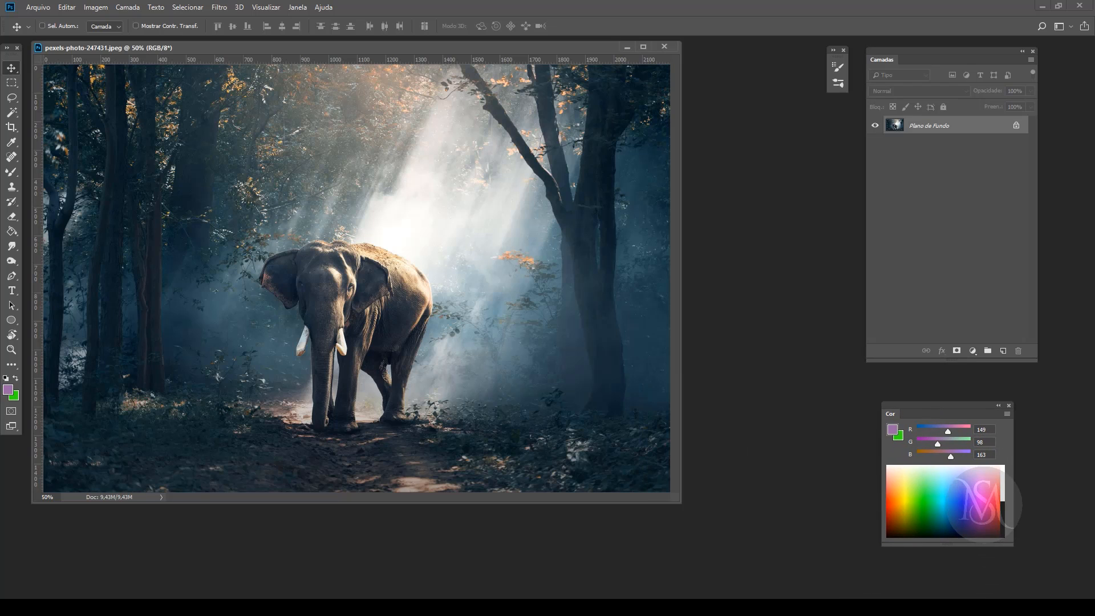
{"action": "left_click_drag", "start_coordinate": [443, 48], "coordinate": [473, 56]}
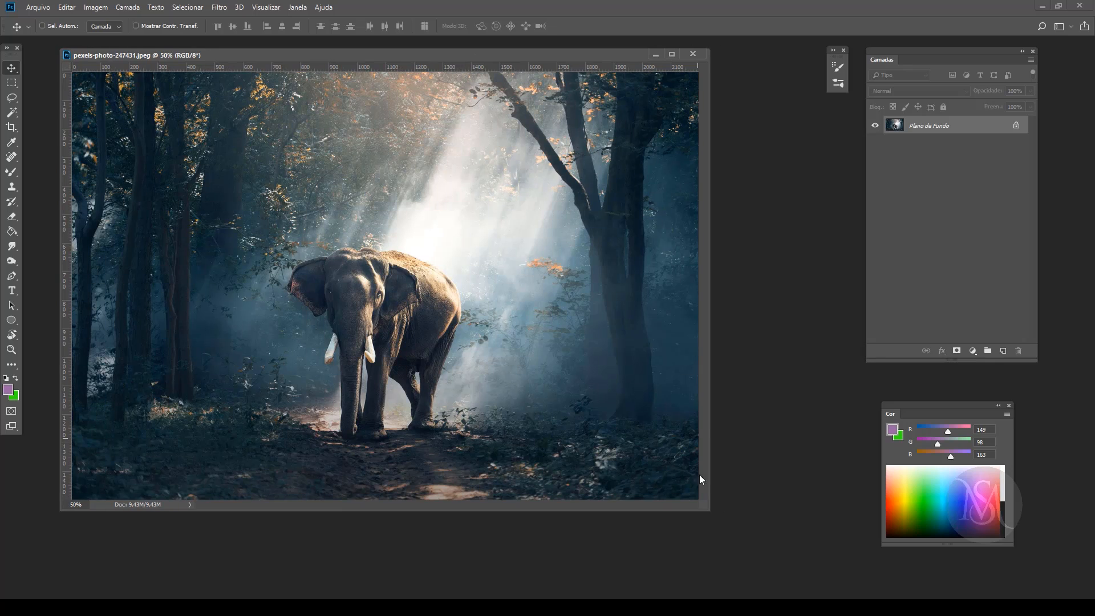
{"action": "left_click_drag", "start_coordinate": [713, 518], "coordinate": [740, 526]}
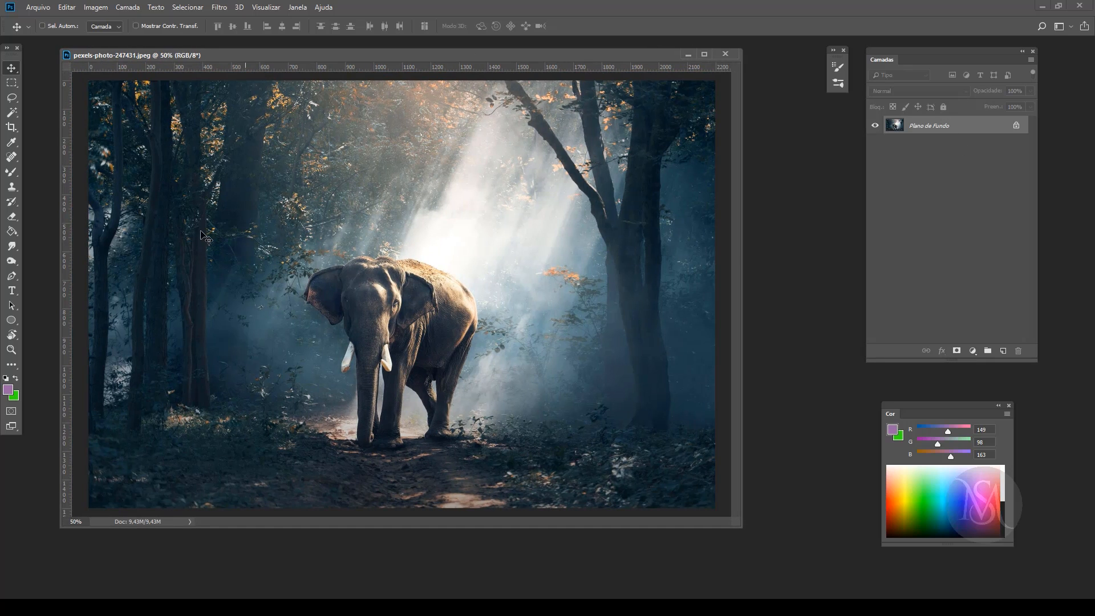
{"action": "left_click_drag", "start_coordinate": [747, 532], "coordinate": [779, 555]}
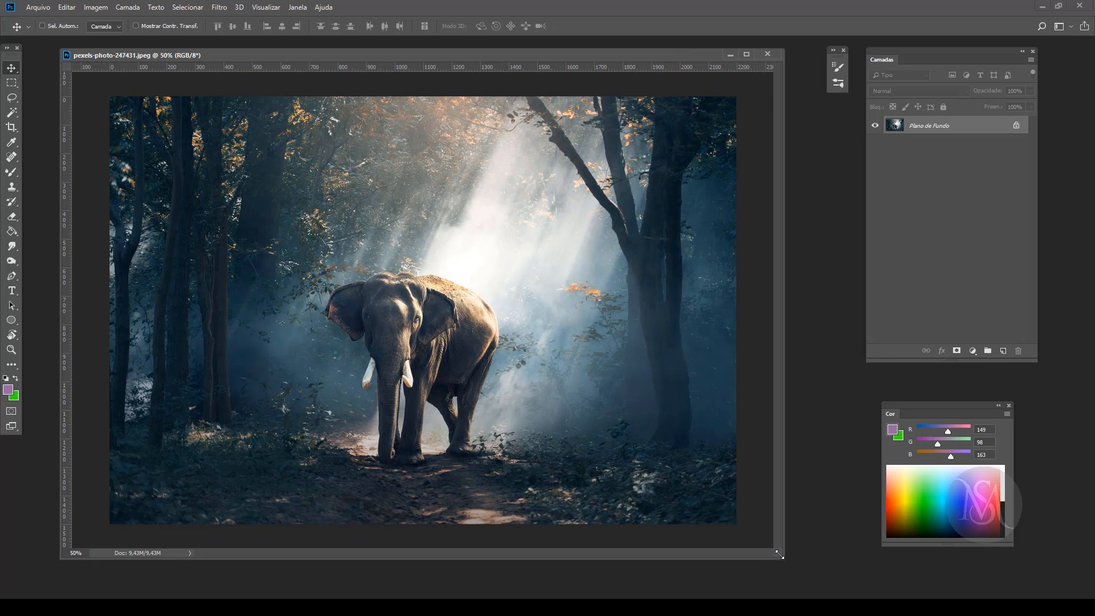
Step: Apply a Levels adjustment to the elephant photo with midtones at 0,91 and the white input level at 240
{"action": "left_click", "coordinate": [103, 8]}
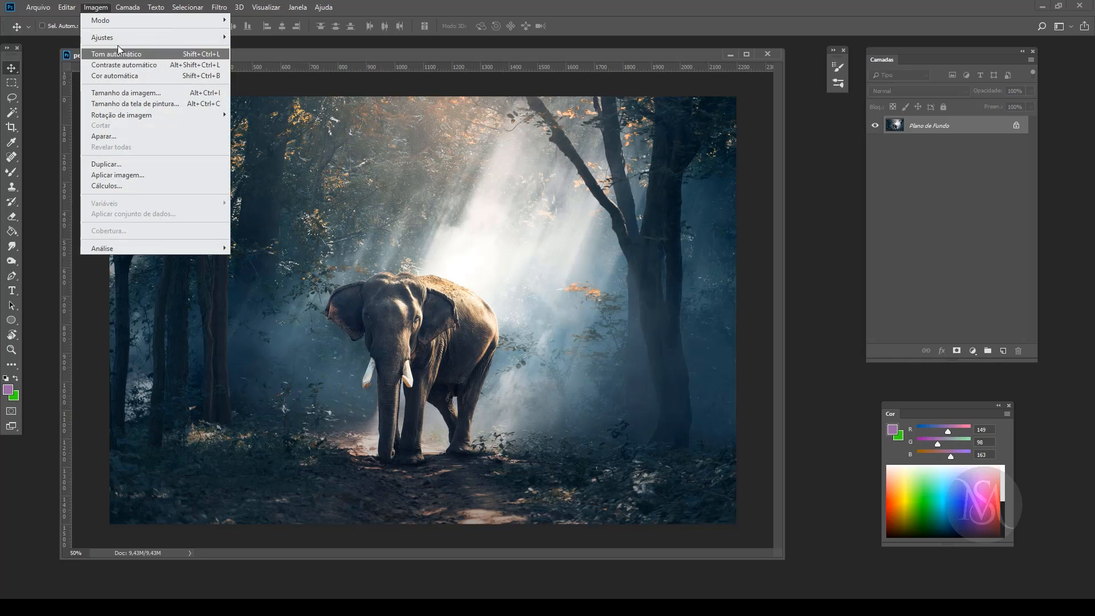
{"action": "mouse_move", "coordinate": [125, 39]}
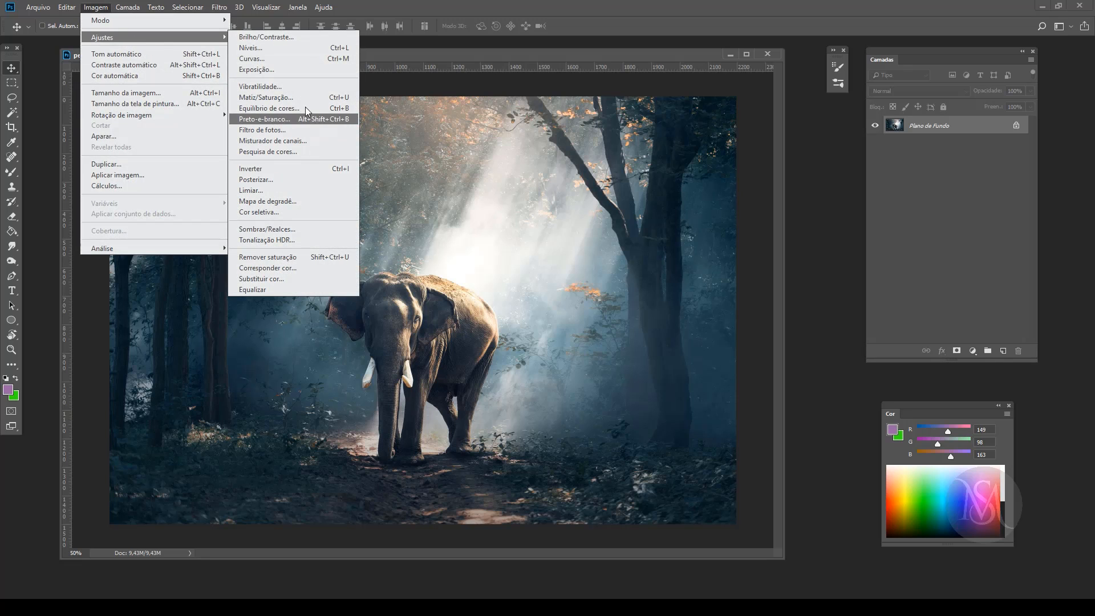
{"action": "left_click", "coordinate": [301, 51]}
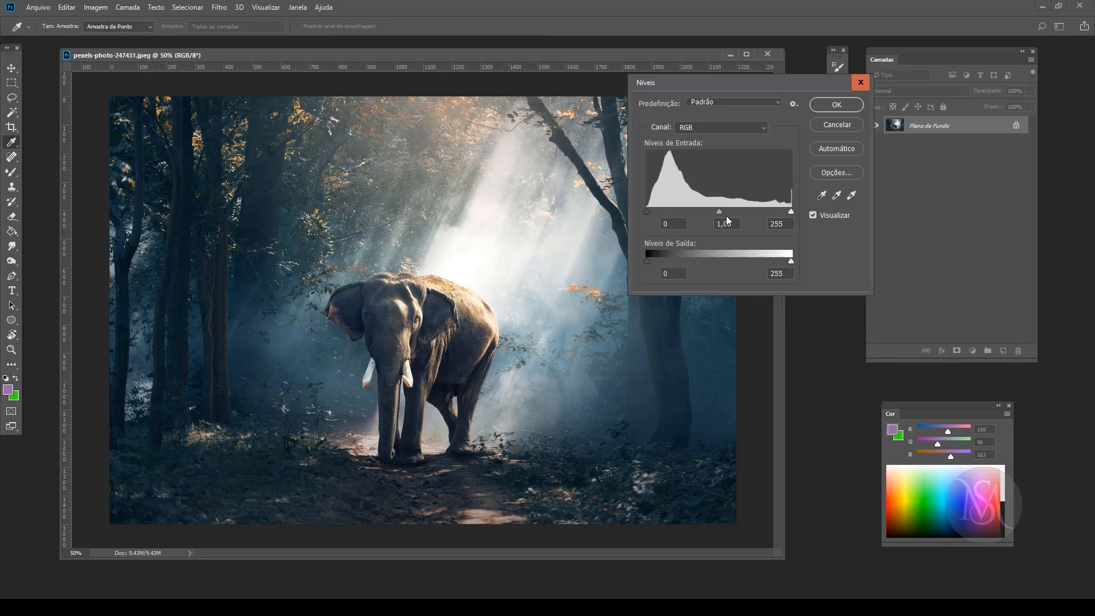
{"action": "left_click_drag", "start_coordinate": [719, 212], "coordinate": [724, 211]}
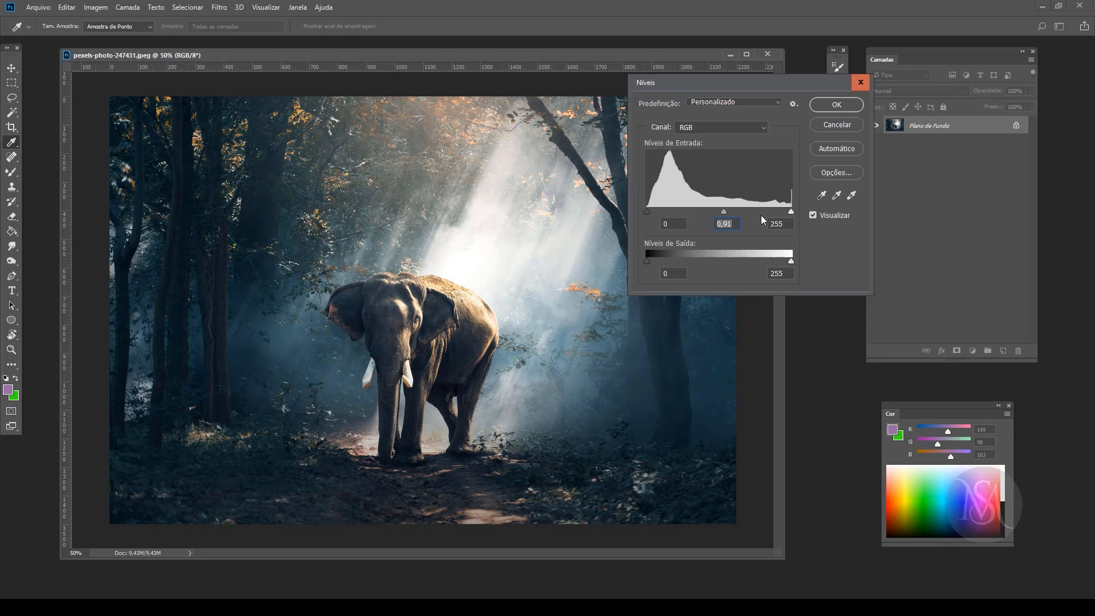
{"action": "mouse_move", "coordinate": [791, 212]}
{"action": "left_mouse_down"}
{"action": "mouse_move", "coordinate": [771, 211]}
{"action": "mouse_move", "coordinate": [782, 211]}
{"action": "left_mouse_up"}
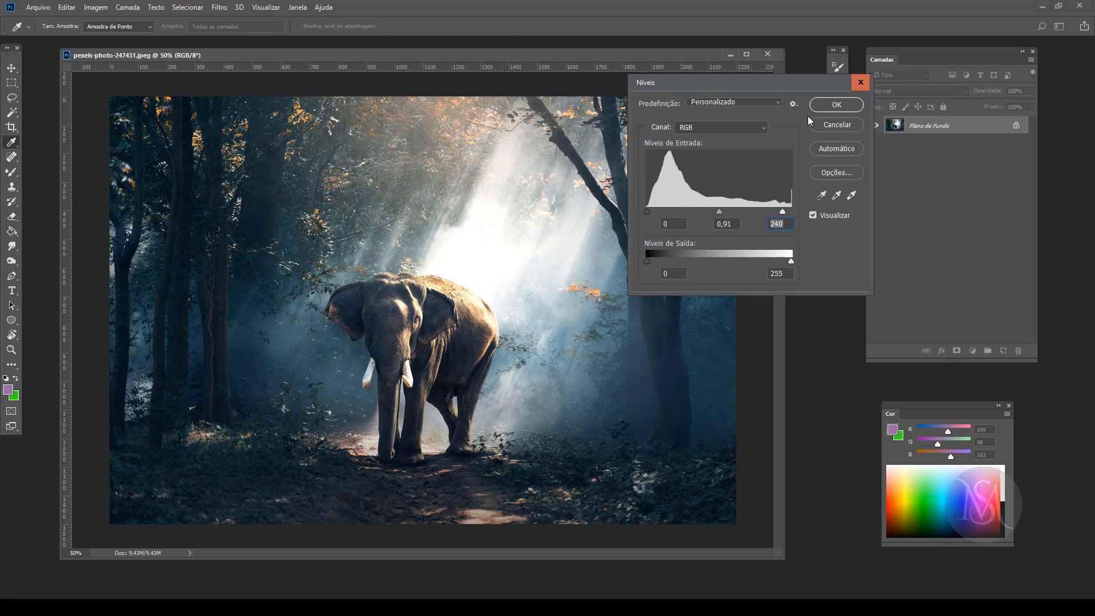
{"action": "left_click", "coordinate": [835, 105]}
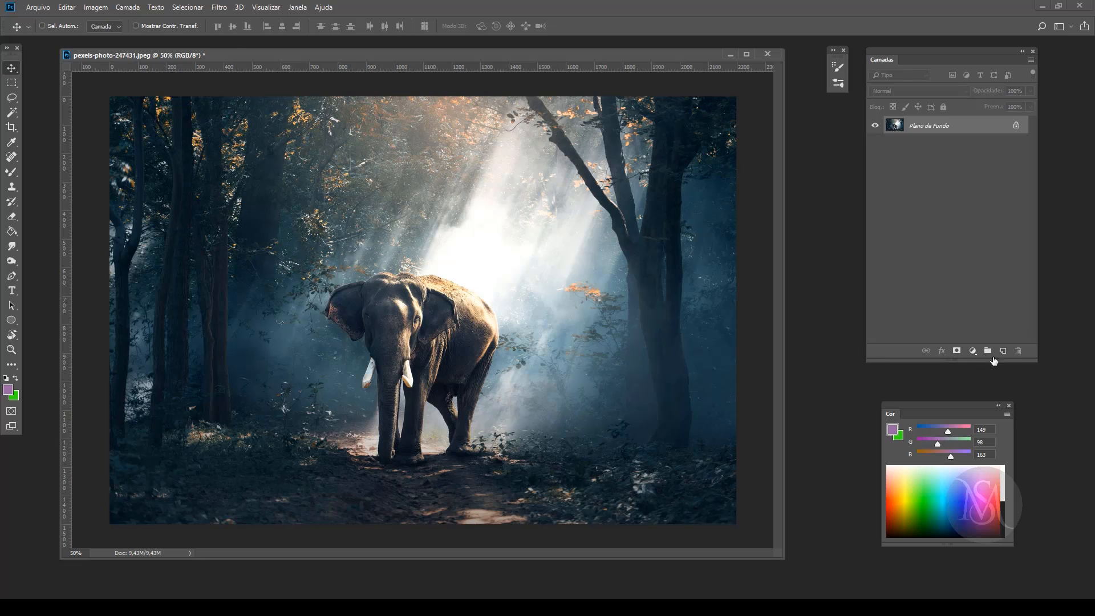
Step: Add an empty layer above the photo and switch to the regular Brush tool with the whole canvas selected
{"action": "left_click", "coordinate": [1002, 350]}
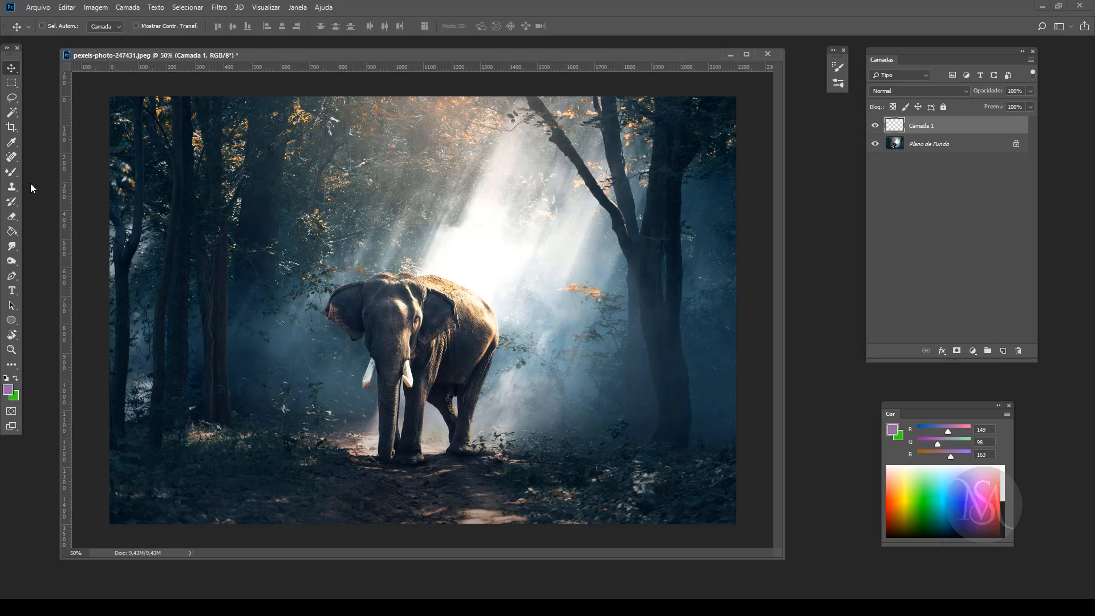
{"action": "left_click", "coordinate": [12, 171]}
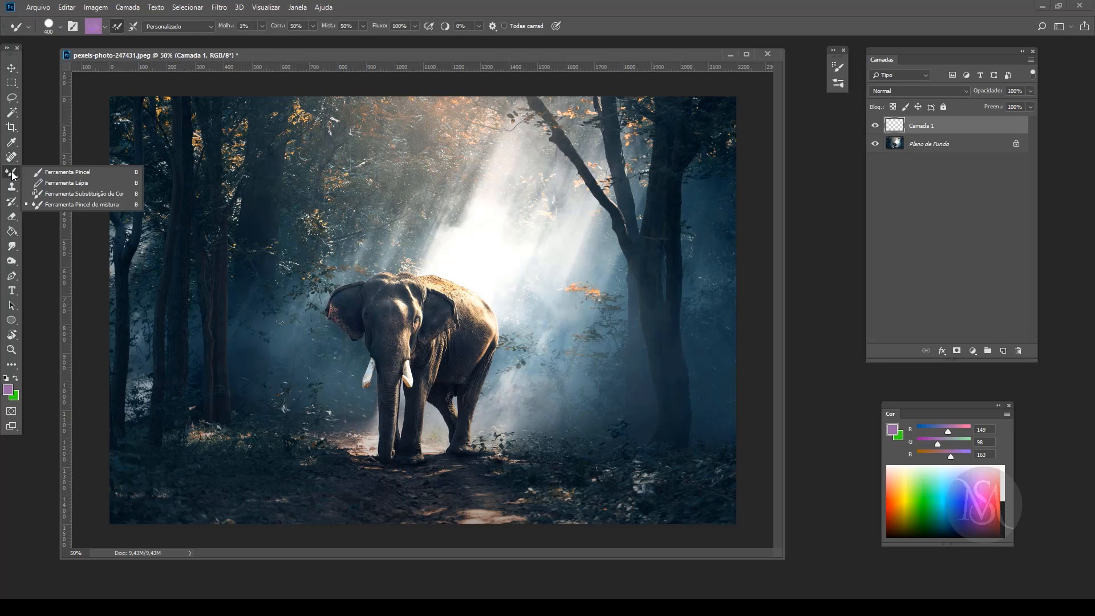
{"action": "left_click", "coordinate": [41, 175]}
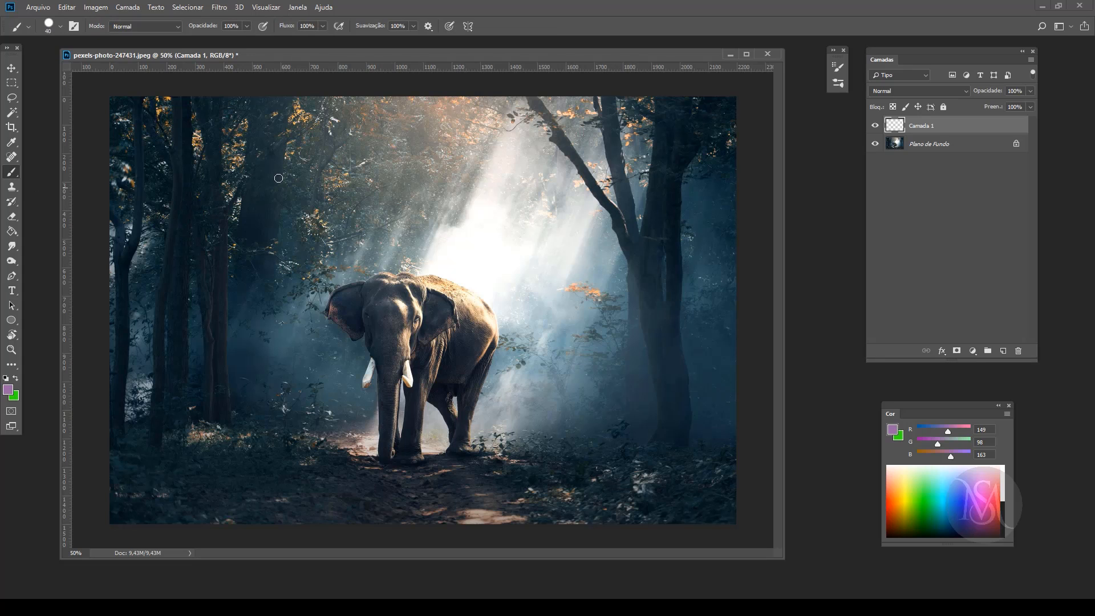
{"action": "mouse_move", "coordinate": [296, 177]}
{"action": "left_mouse_down"}
{"action": "mouse_move", "coordinate": [346, 232]}
{"action": "mouse_move", "coordinate": [490, 255]}
{"action": "mouse_move", "coordinate": [587, 370]}
{"action": "mouse_move", "coordinate": [829, 349]}
{"action": "left_mouse_up"}
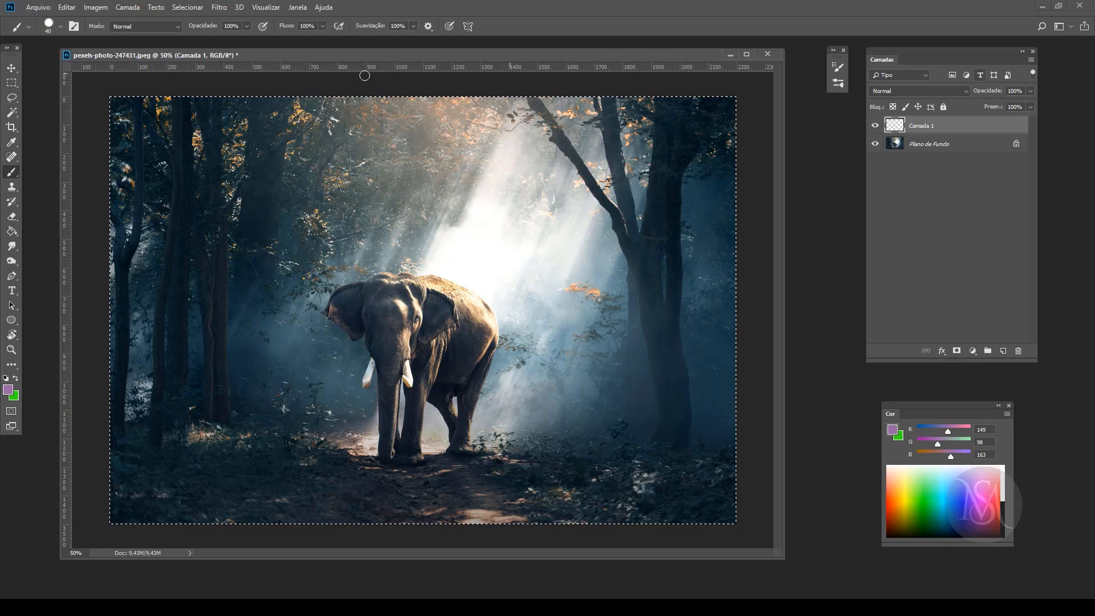
Step: Open the brush settings and choose the Redondo duro brush preset at 40 px
{"action": "left_click", "coordinate": [74, 26]}
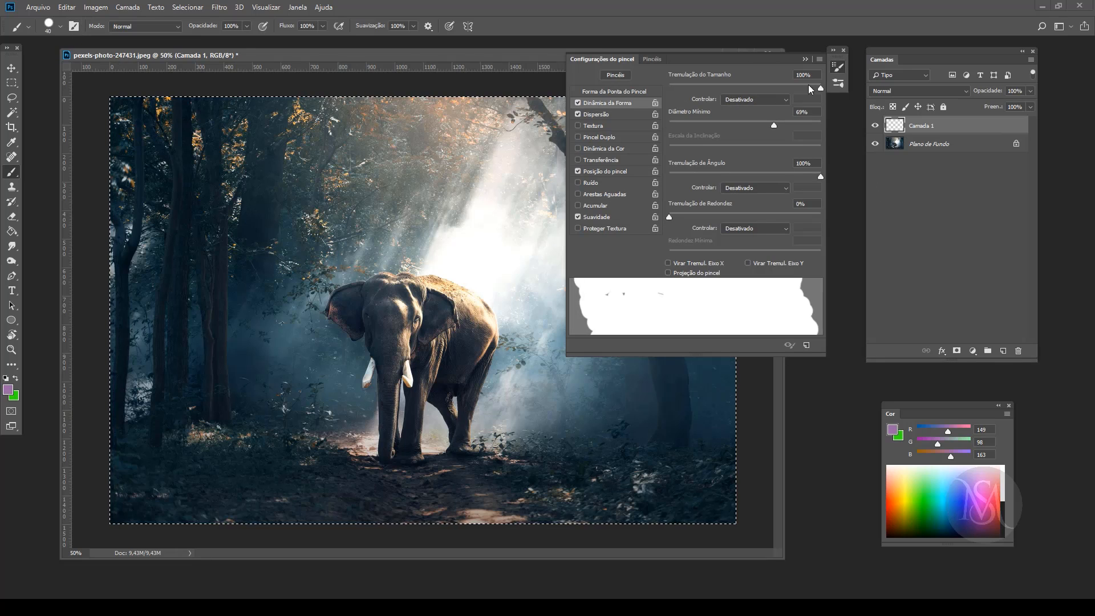
{"action": "left_click", "coordinate": [838, 67]}
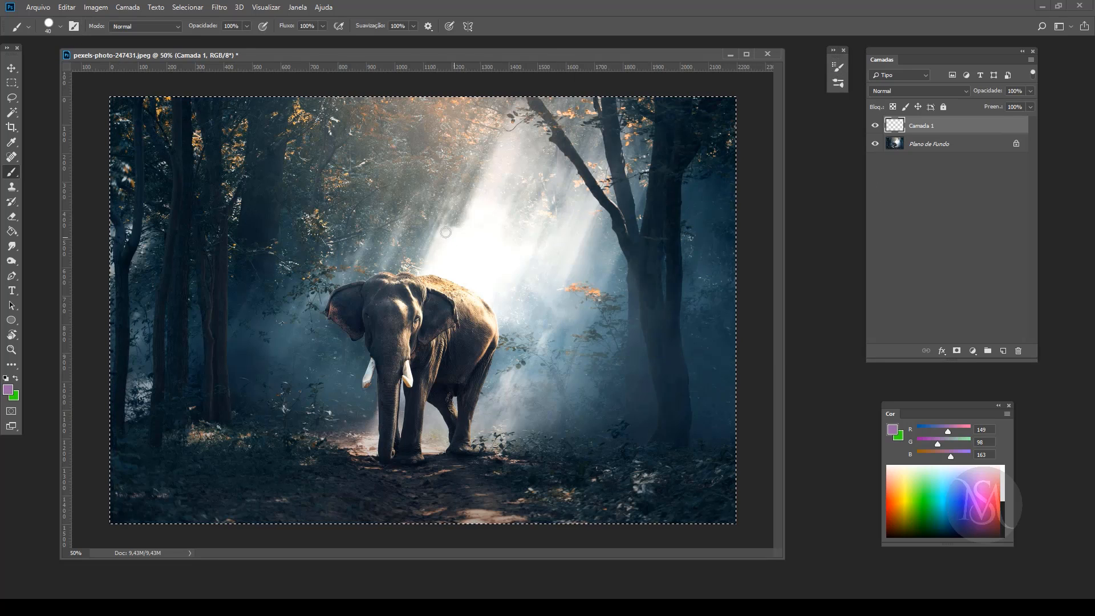
{"action": "left_click", "coordinate": [74, 27]}
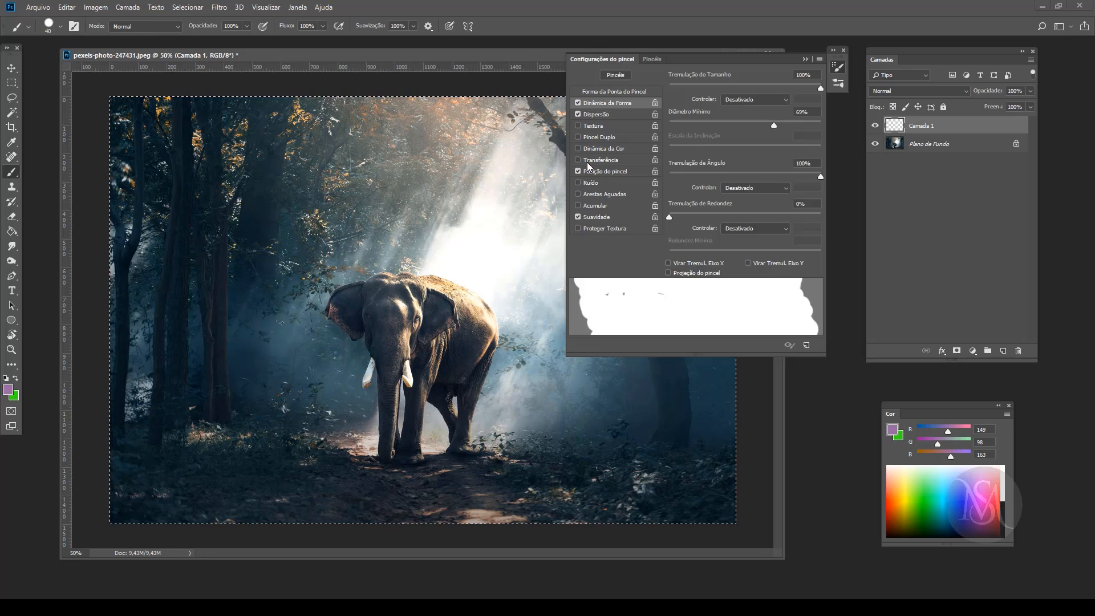
{"action": "left_click", "coordinate": [839, 63]}
{"action": "key", "text": "F5"}
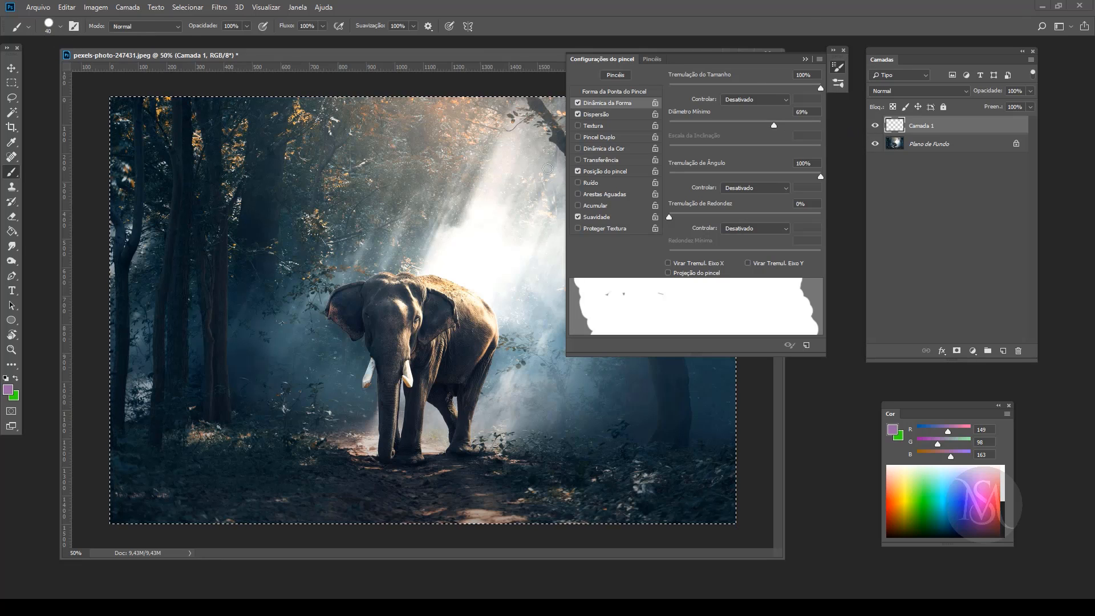
{"action": "left_click", "coordinate": [656, 59]}
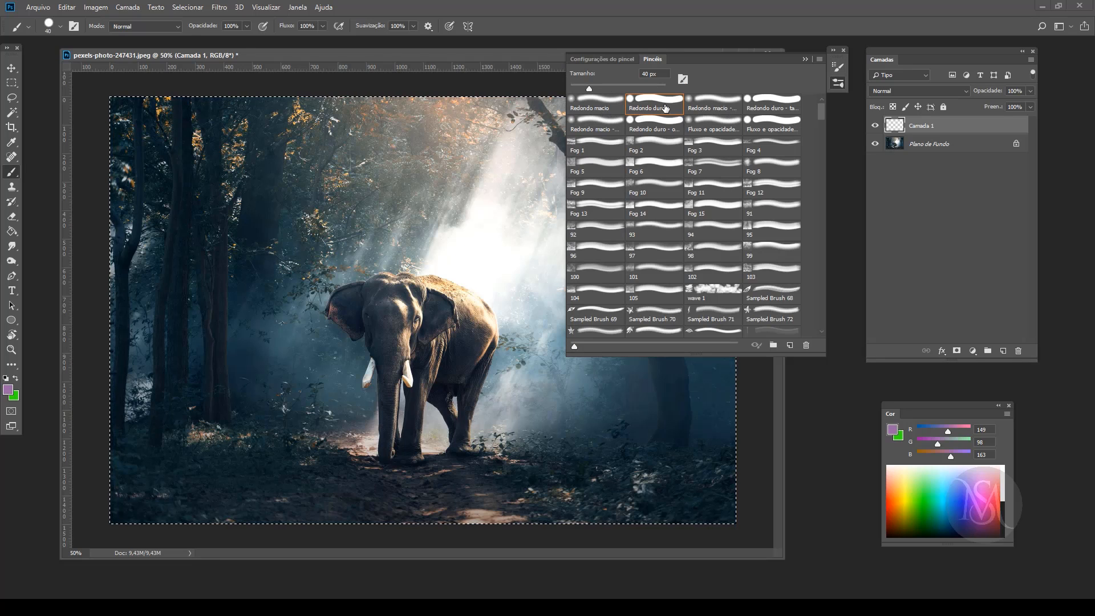
Step: Flatten the brush tip shape to a roundness of 3%
{"action": "left_click", "coordinate": [620, 60]}
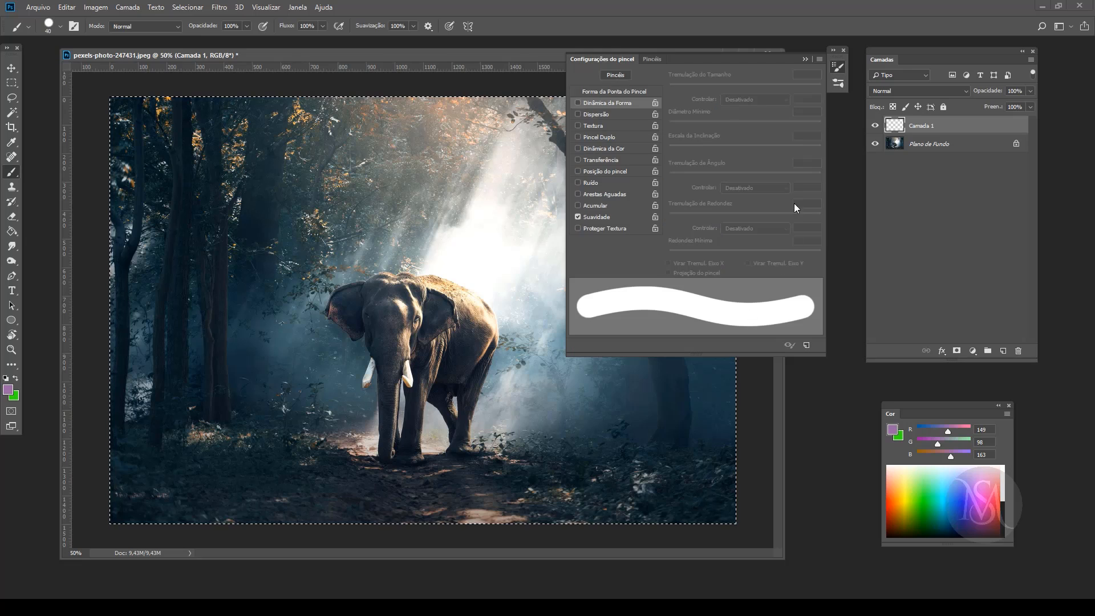
{"action": "left_click", "coordinate": [619, 91]}
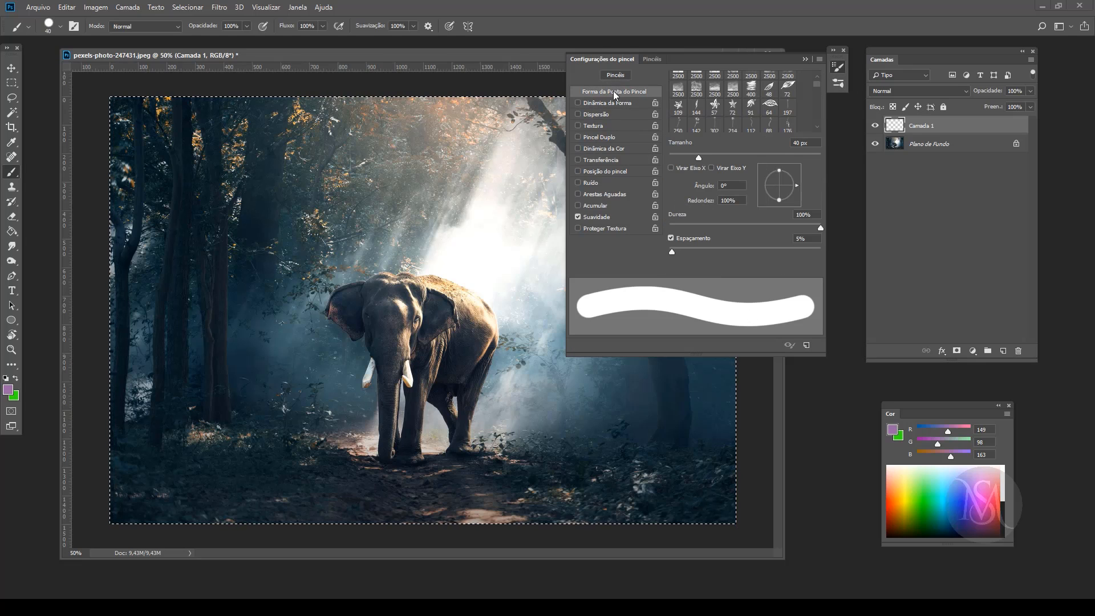
{"action": "left_click_drag", "start_coordinate": [779, 171], "coordinate": [772, 186]}
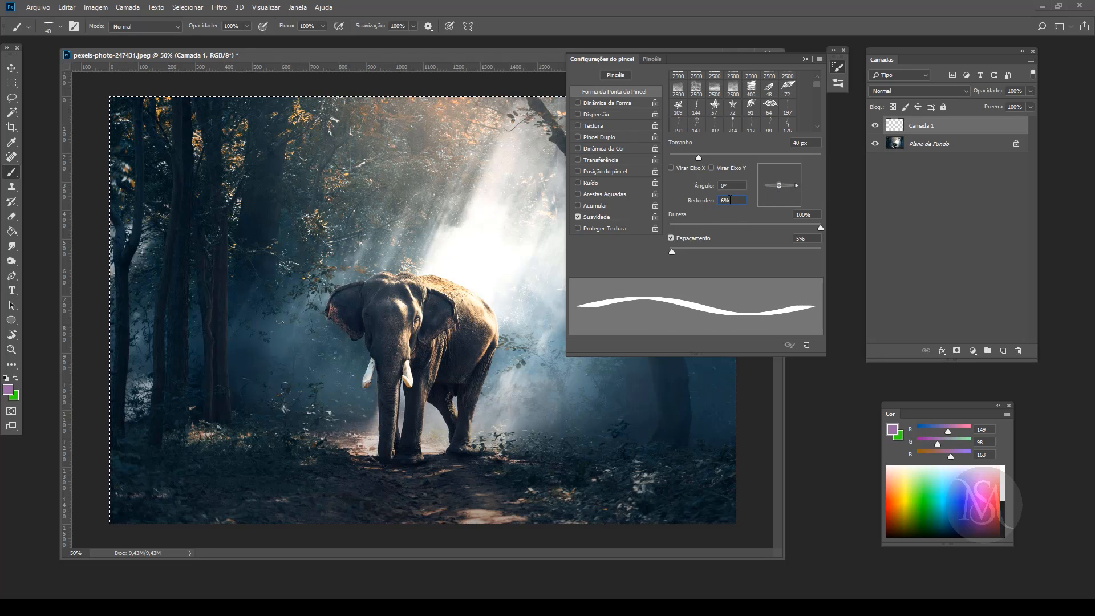
{"action": "type", "text": "3"}
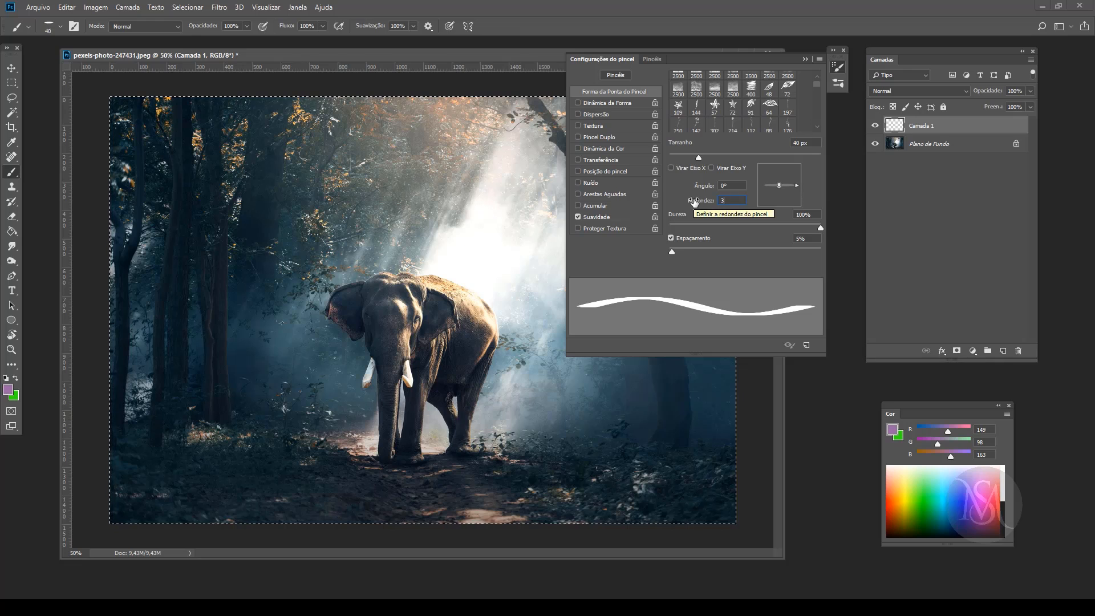
{"action": "key", "text": "Return"}
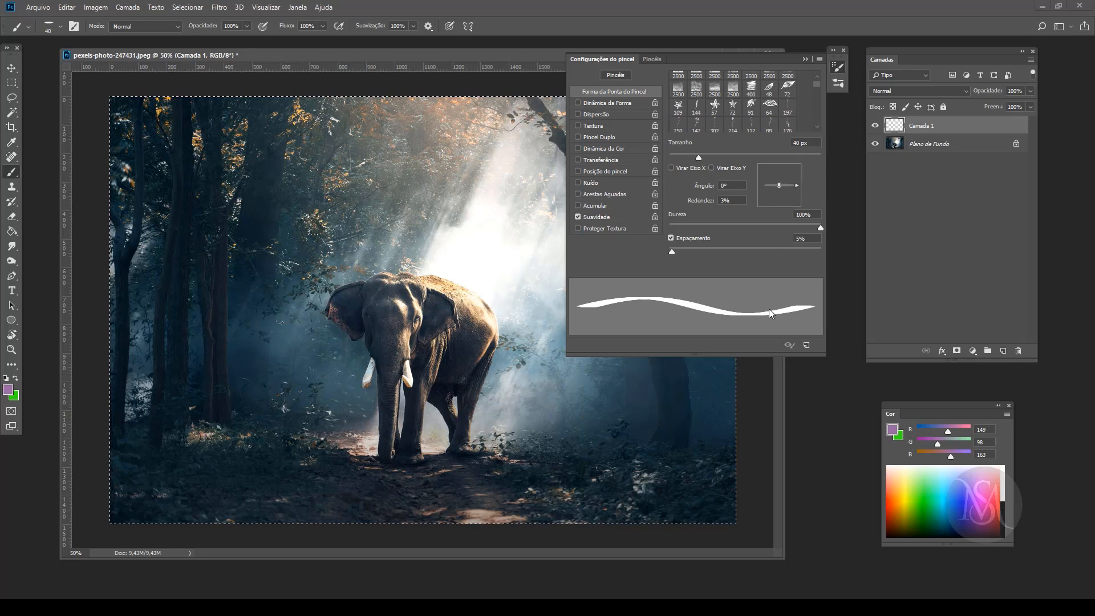
Step: Set the brush tip's angle to 45° and its spacing to 190%
{"action": "left_click_drag", "start_coordinate": [797, 186], "coordinate": [791, 171]}
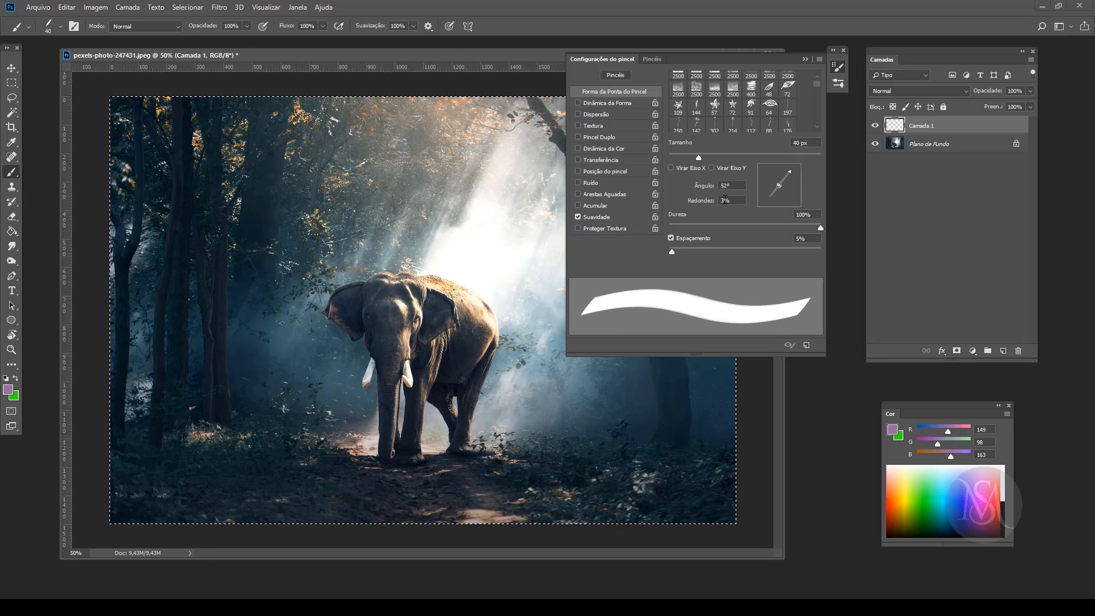
{"action": "type", "text": "45"}
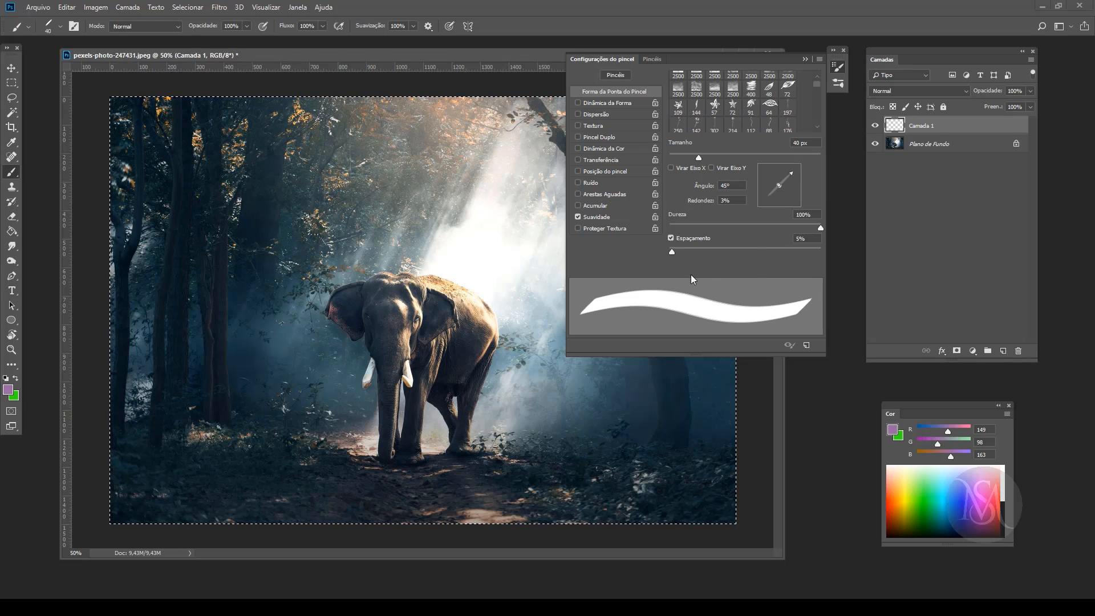
{"action": "mouse_move", "coordinate": [673, 251]}
{"action": "left_mouse_down"}
{"action": "mouse_move", "coordinate": [767, 252]}
{"action": "mouse_move", "coordinate": [658, 257]}
{"action": "mouse_move", "coordinate": [779, 252]}
{"action": "left_mouse_up"}
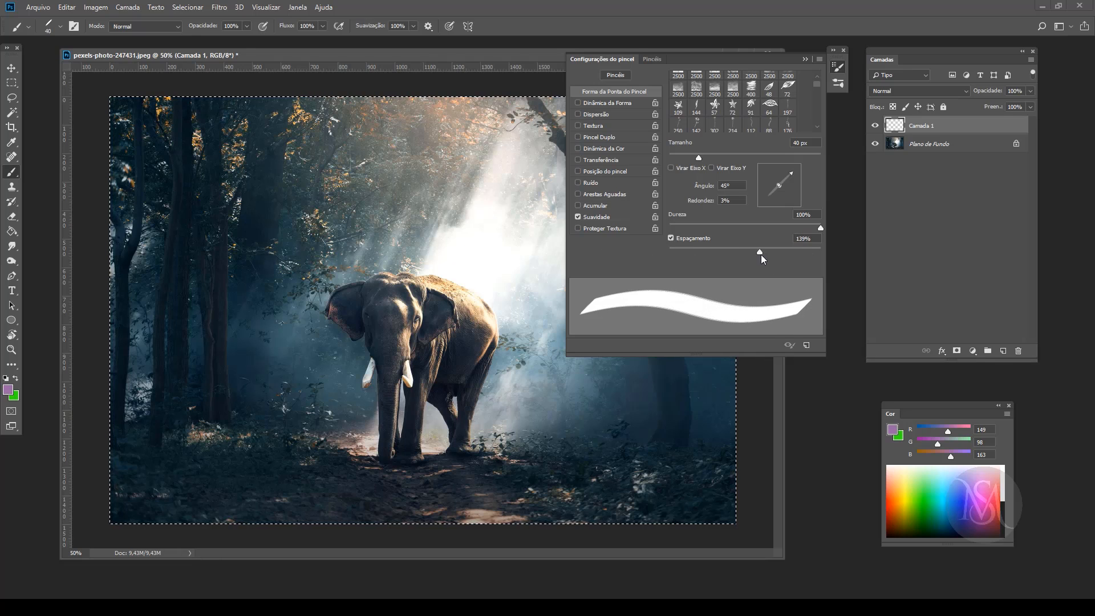
Step: Enable shape dynamics with 100% size jitter, paint a test zigzag over the elephant and clear it
{"action": "left_click", "coordinate": [604, 104]}
{"action": "left_click_drag", "start_coordinate": [669, 90], "coordinate": [849, 89]}
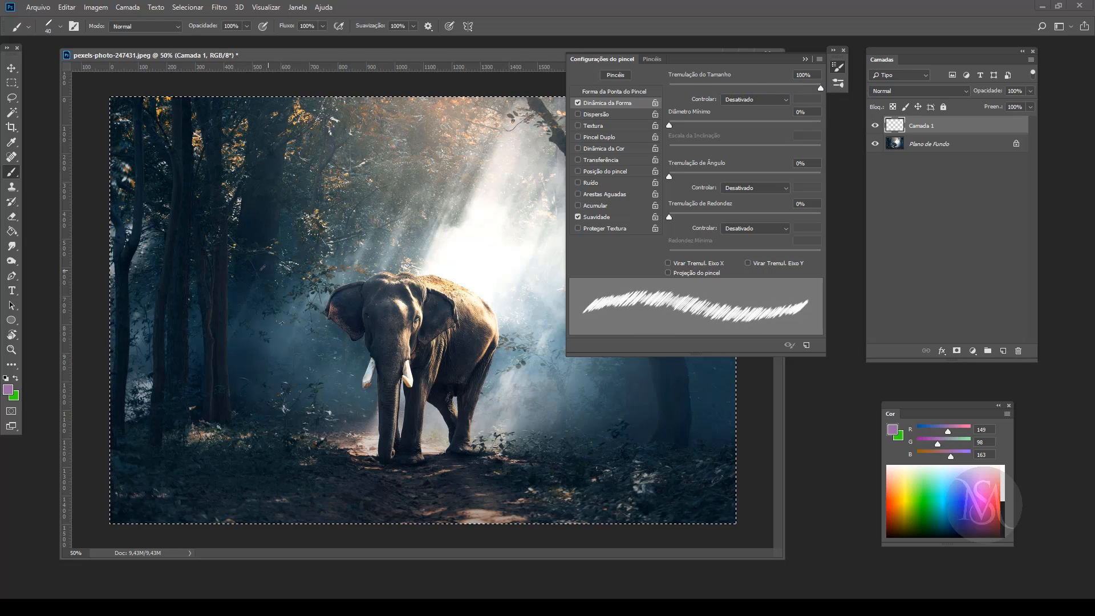
{"action": "mouse_move", "coordinate": [246, 236]}
{"action": "left_mouse_down"}
{"action": "mouse_move", "coordinate": [376, 231]}
{"action": "mouse_move", "coordinate": [388, 299]}
{"action": "mouse_move", "coordinate": [551, 392]}
{"action": "left_mouse_up"}
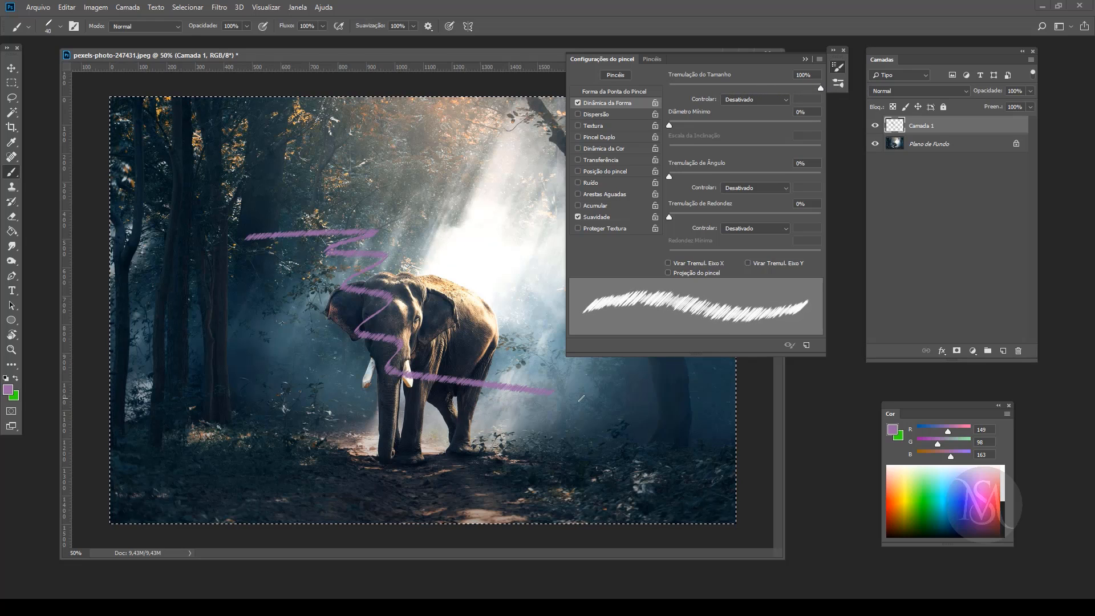
{"action": "key", "text": "Delete"}
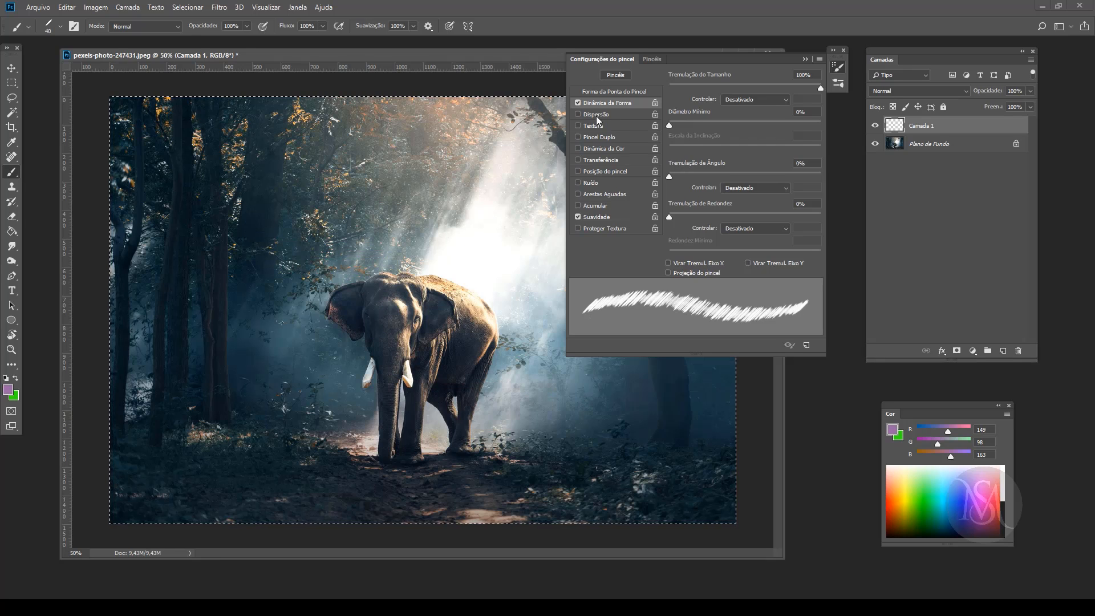
Step: Enable scattering at 1000%, paint test rain streaks across the photo and clear them from the layer
{"action": "left_click", "coordinate": [596, 114]}
{"action": "left_click_drag", "start_coordinate": [669, 87], "coordinate": [917, 97]}
{"action": "mouse_move", "coordinate": [165, 238]}
{"action": "left_mouse_down"}
{"action": "mouse_move", "coordinate": [547, 268]}
{"action": "mouse_move", "coordinate": [228, 365]}
{"action": "mouse_move", "coordinate": [715, 396]}
{"action": "mouse_move", "coordinate": [285, 411]}
{"action": "mouse_move", "coordinate": [399, 468]}
{"action": "mouse_move", "coordinate": [593, 473]}
{"action": "mouse_move", "coordinate": [114, 485]}
{"action": "left_mouse_up"}
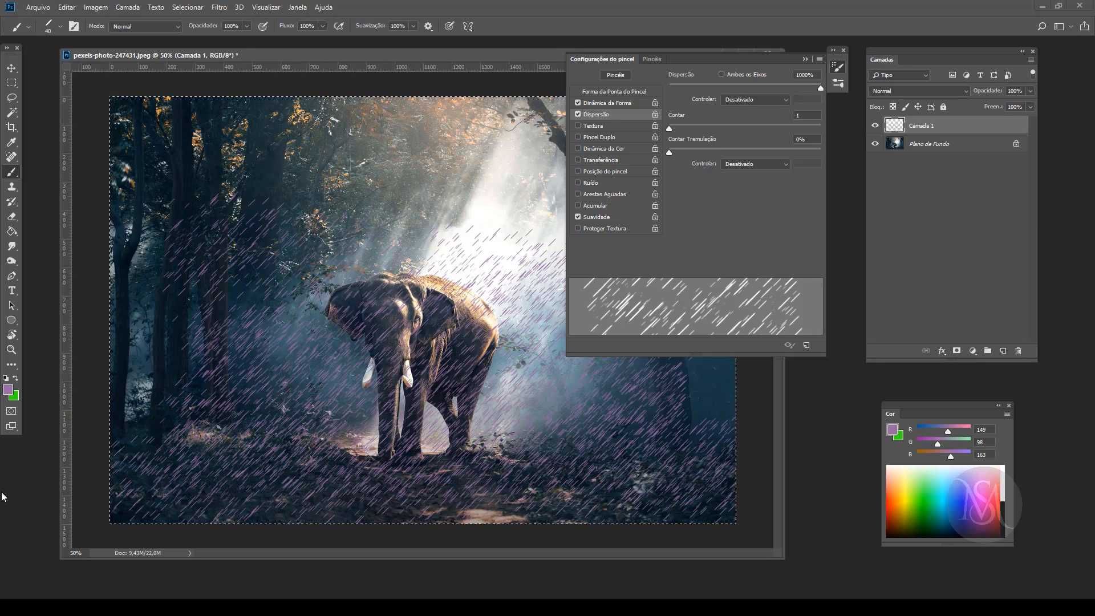
{"action": "key", "text": "Delete"}
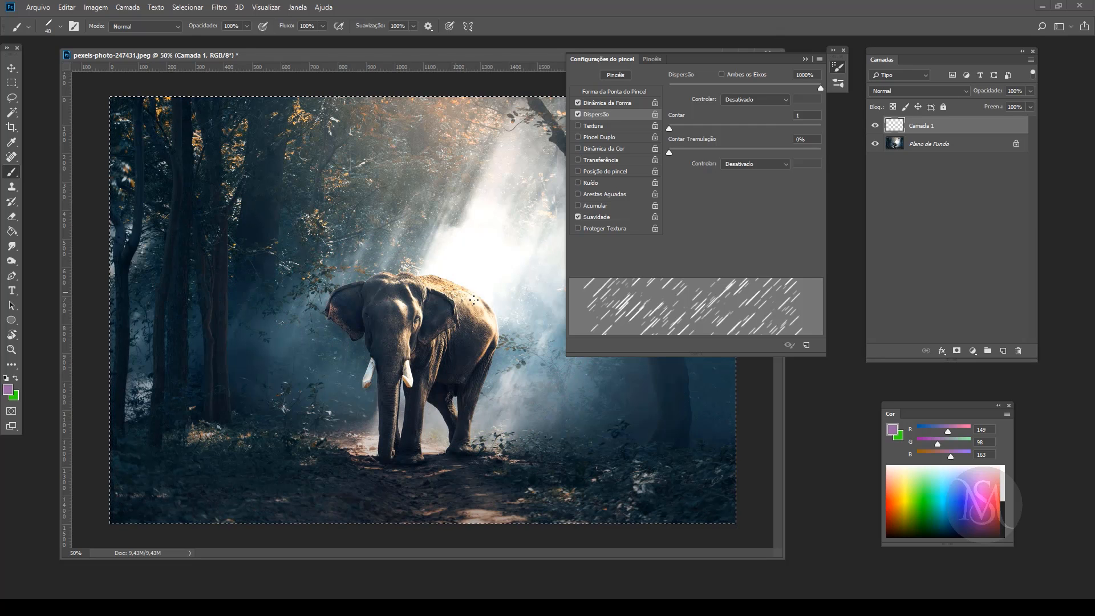
Step: Increase the brush size to 82 px and paint scattered rain streaks over the elephant and the light beam
{"action": "left_click", "coordinate": [619, 90]}
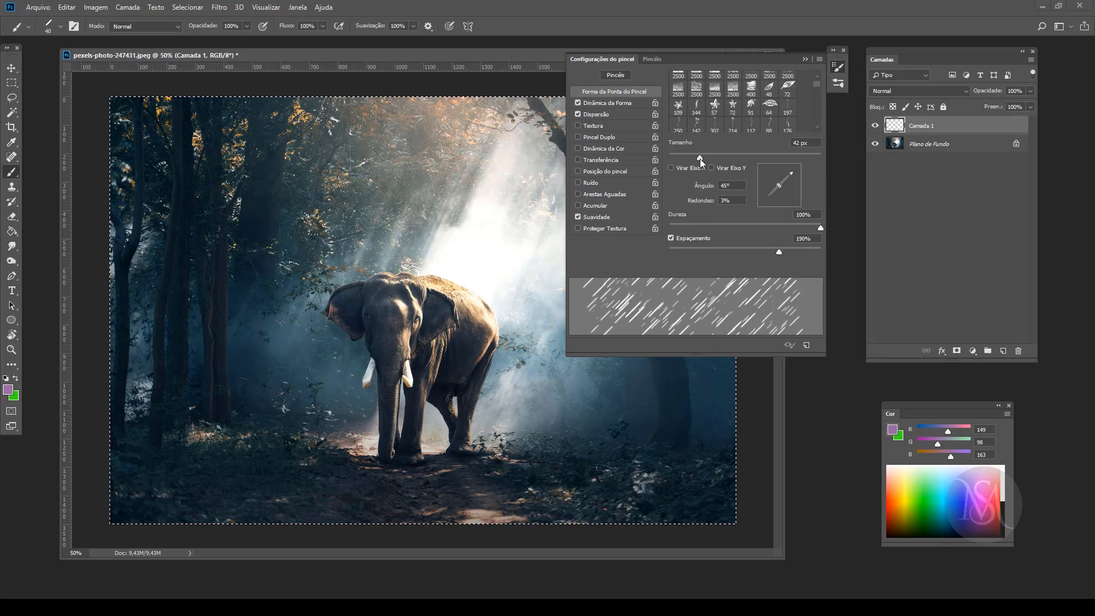
{"action": "left_click_drag", "start_coordinate": [698, 157], "coordinate": [730, 158]}
{"action": "mouse_move", "coordinate": [330, 263]}
{"action": "left_mouse_down"}
{"action": "mouse_move", "coordinate": [376, 311]}
{"action": "mouse_move", "coordinate": [530, 245]}
{"action": "left_mouse_up"}
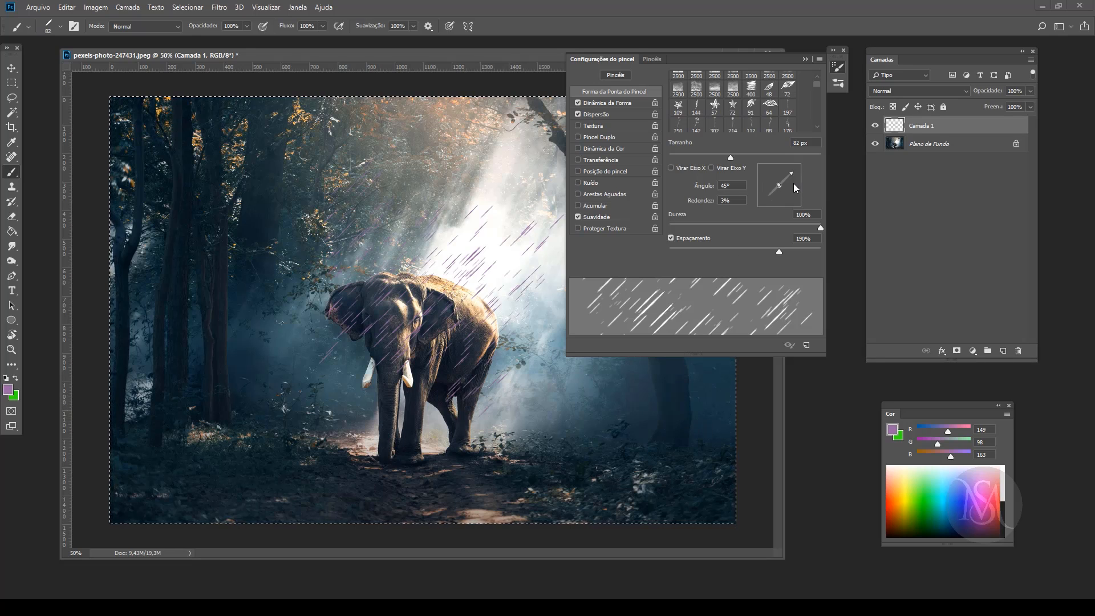
Step: Set the brush tip's angle to 72°, clear the test rain from the layer and deselect the canvas
{"action": "left_click_drag", "start_coordinate": [794, 184], "coordinate": [788, 167]}
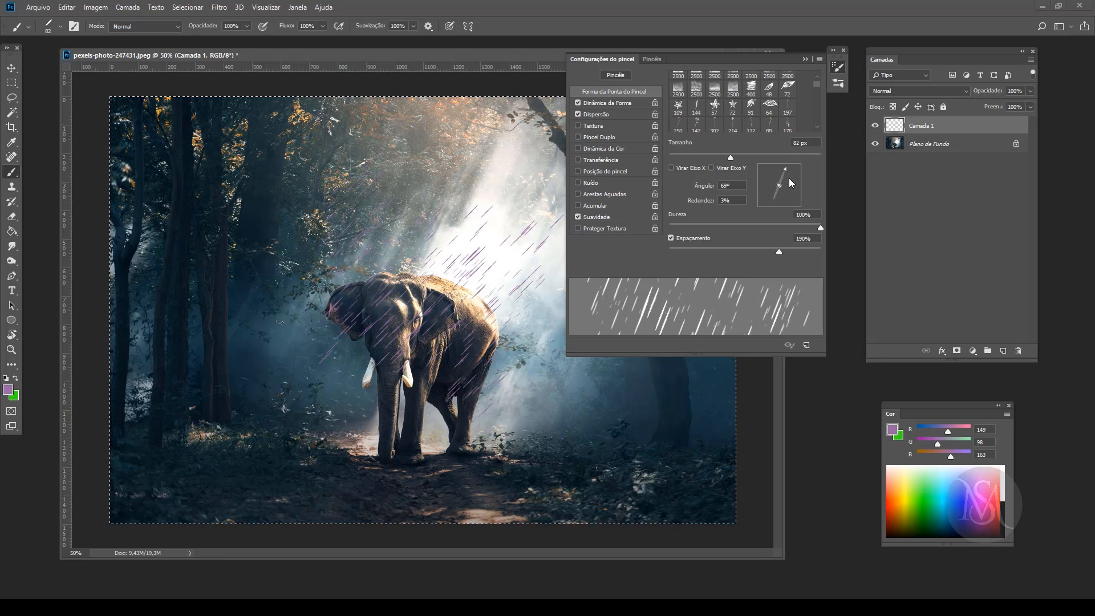
{"action": "type", "text": "72"}
{"action": "mouse_move", "coordinate": [251, 216]}
{"action": "left_mouse_down"}
{"action": "mouse_move", "coordinate": [363, 259]}
{"action": "mouse_move", "coordinate": [542, 299]}
{"action": "left_mouse_up"}
{"action": "key", "text": "ctrl+z"}
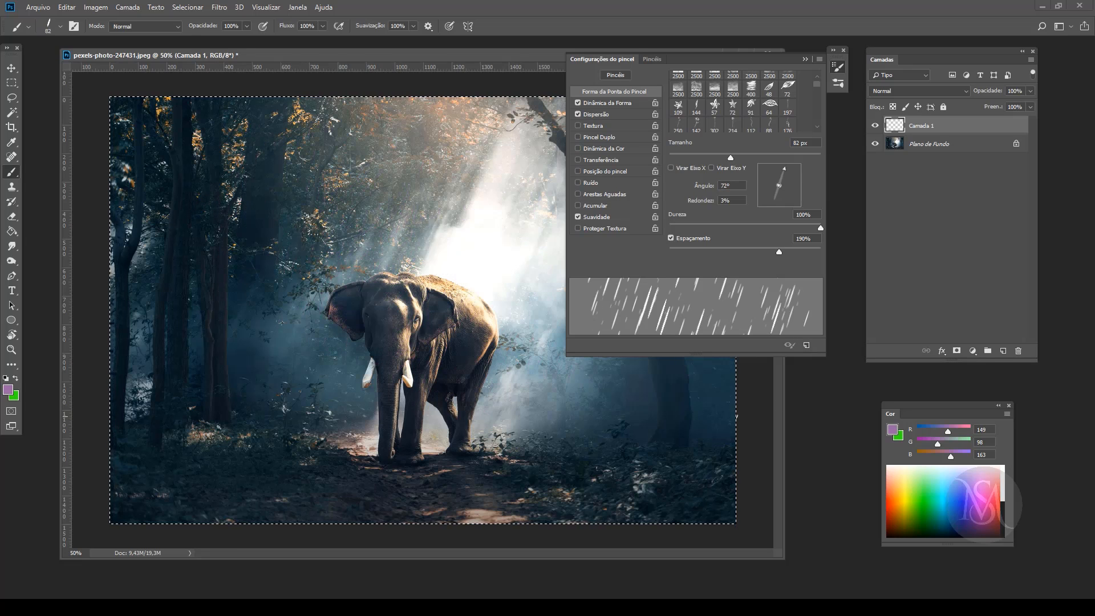
{"action": "left_click", "coordinate": [836, 69]}
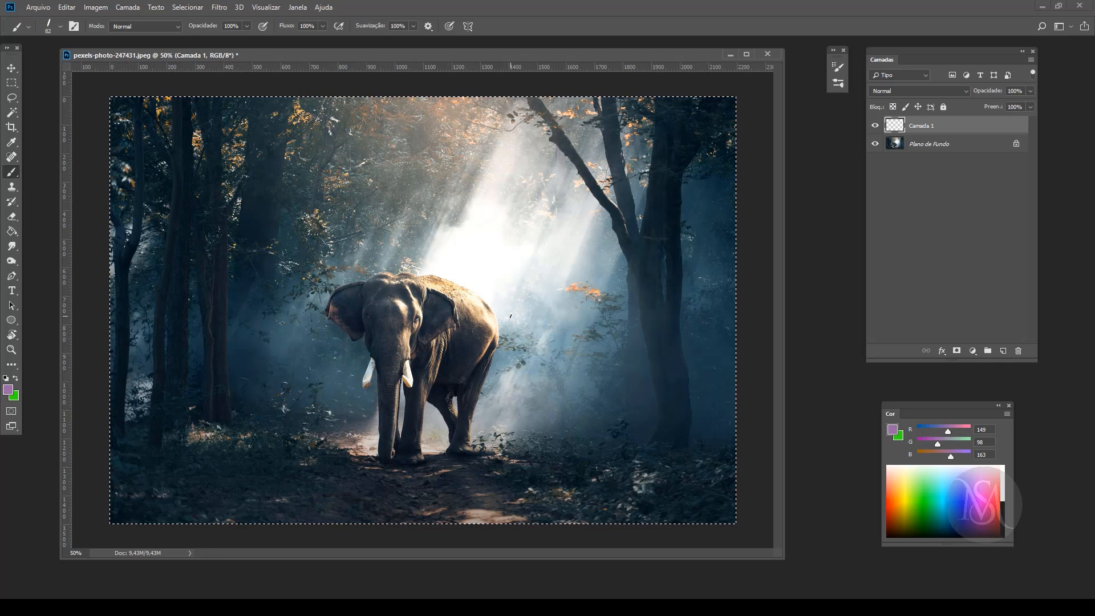
{"action": "key", "text": "ctrl+d"}
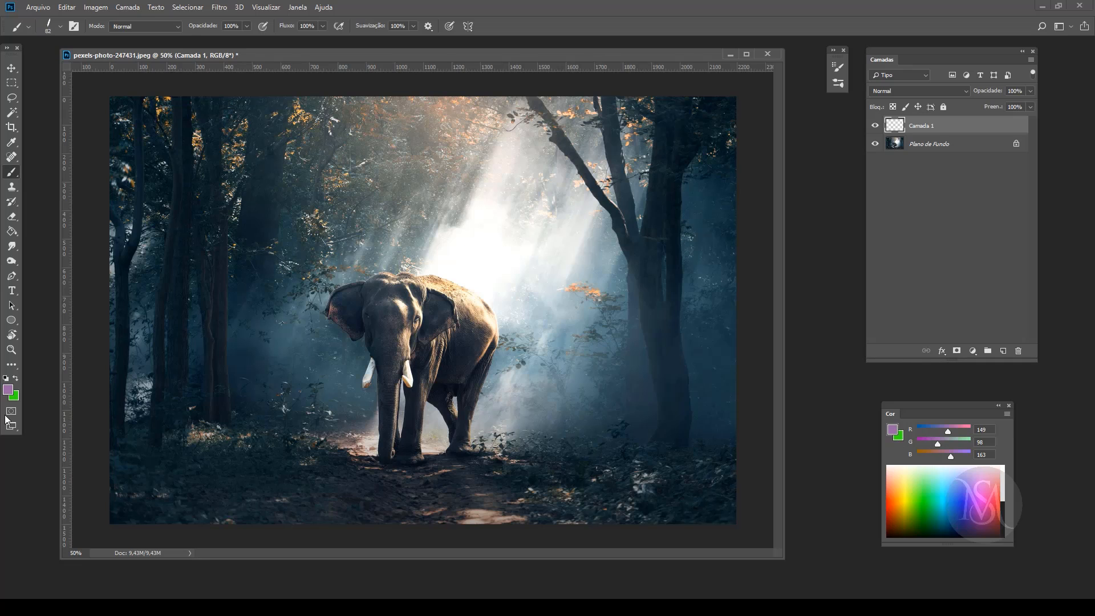
Step: Reset the colours and choose a very light blue, e0faff, as the foreground colour for the brush
{"action": "left_click", "coordinate": [6, 377]}
{"action": "left_click", "coordinate": [15, 378]}
{"action": "left_click", "coordinate": [8, 389]}
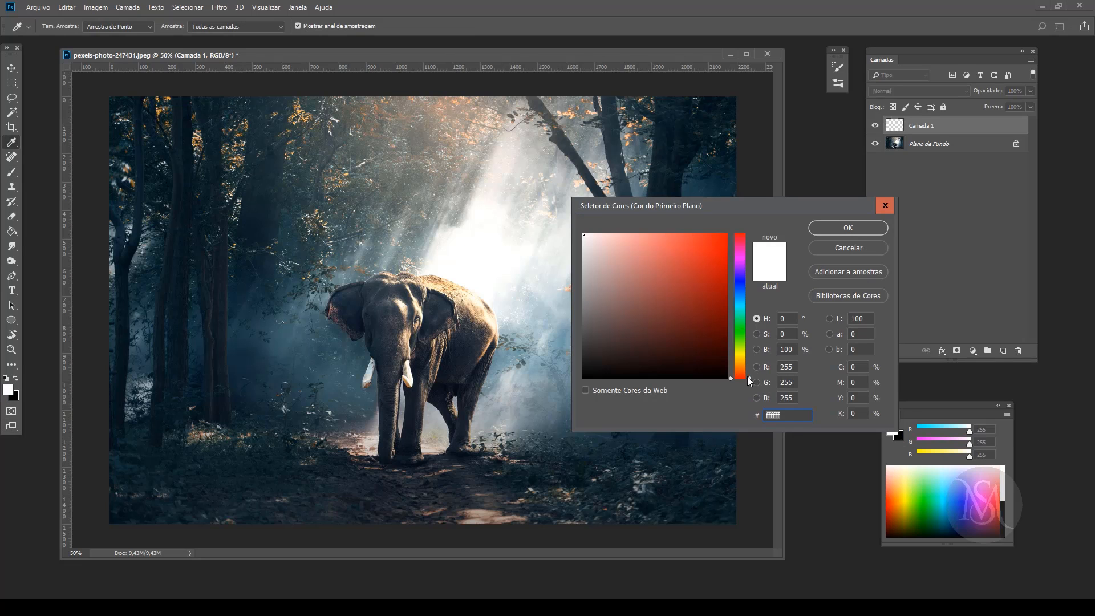
{"action": "left_click_drag", "start_coordinate": [748, 378], "coordinate": [745, 304]}
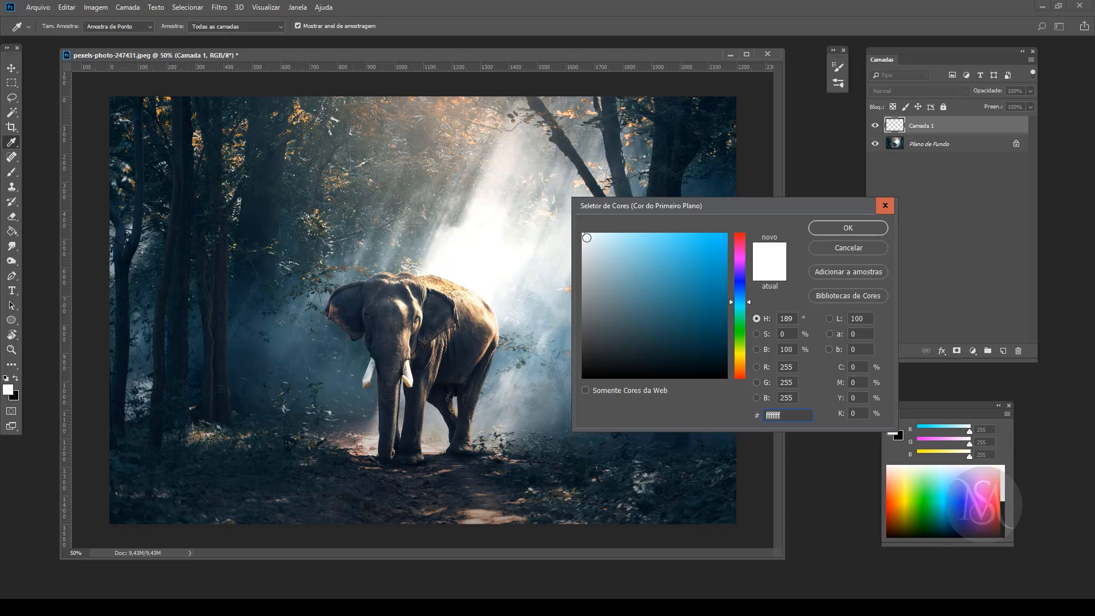
{"action": "left_click_drag", "start_coordinate": [586, 238], "coordinate": [608, 235]}
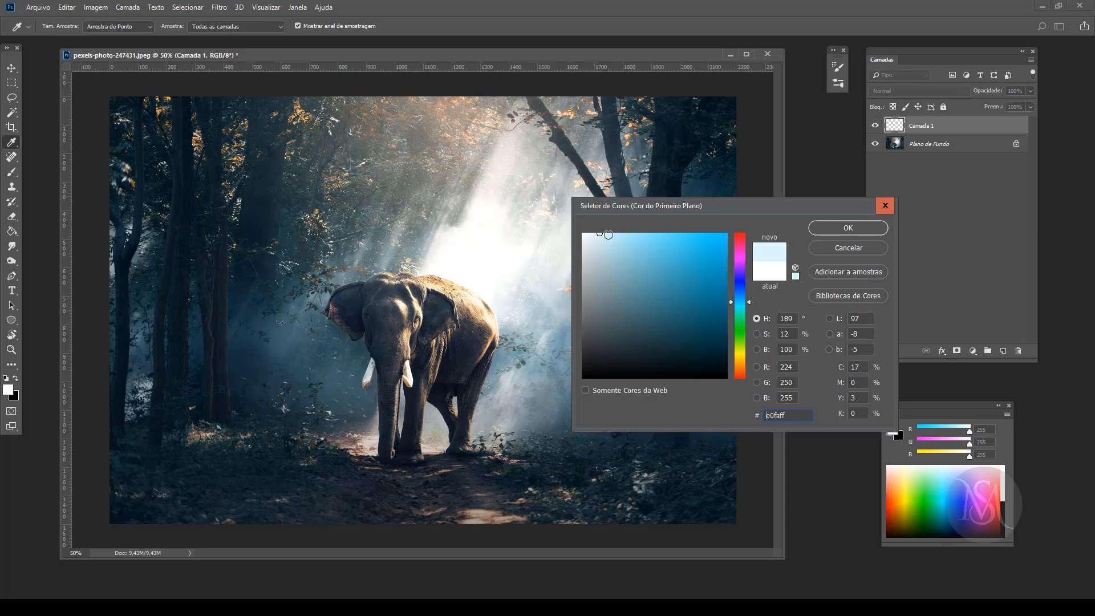
{"action": "left_click", "coordinate": [848, 228]}
{"action": "key", "text": "b"}
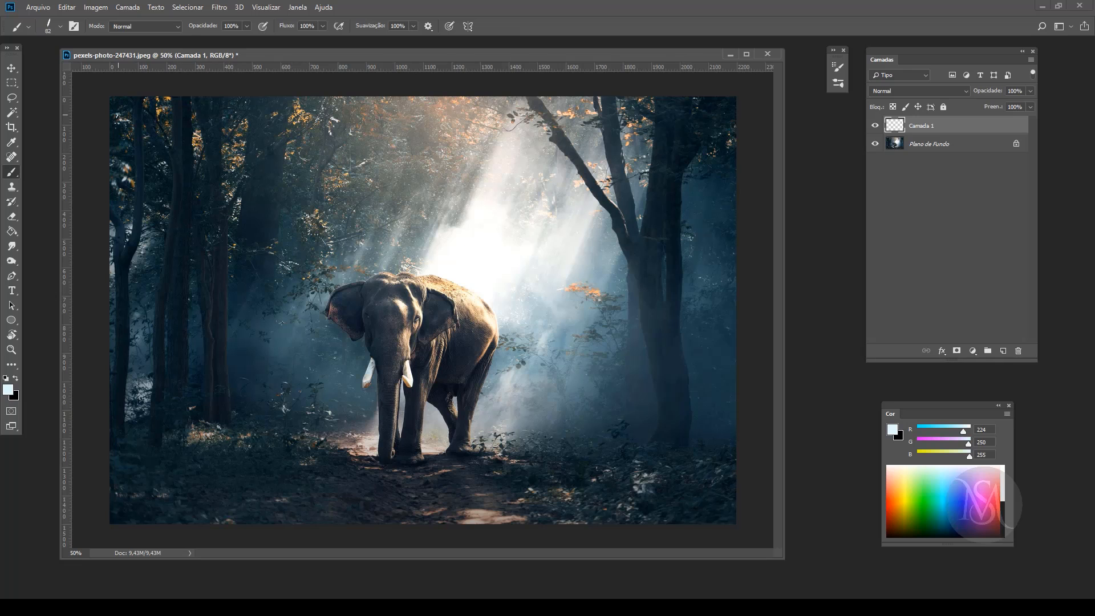
Step: Paint rain across the whole photo in four horizontal passes from the treetops to the ground
{"action": "mouse_move", "coordinate": [99, 161]}
{"action": "left_mouse_down"}
{"action": "mouse_move", "coordinate": [139, 185]}
{"action": "mouse_move", "coordinate": [205, 190]}
{"action": "mouse_move", "coordinate": [918, 202]}
{"action": "left_mouse_up"}
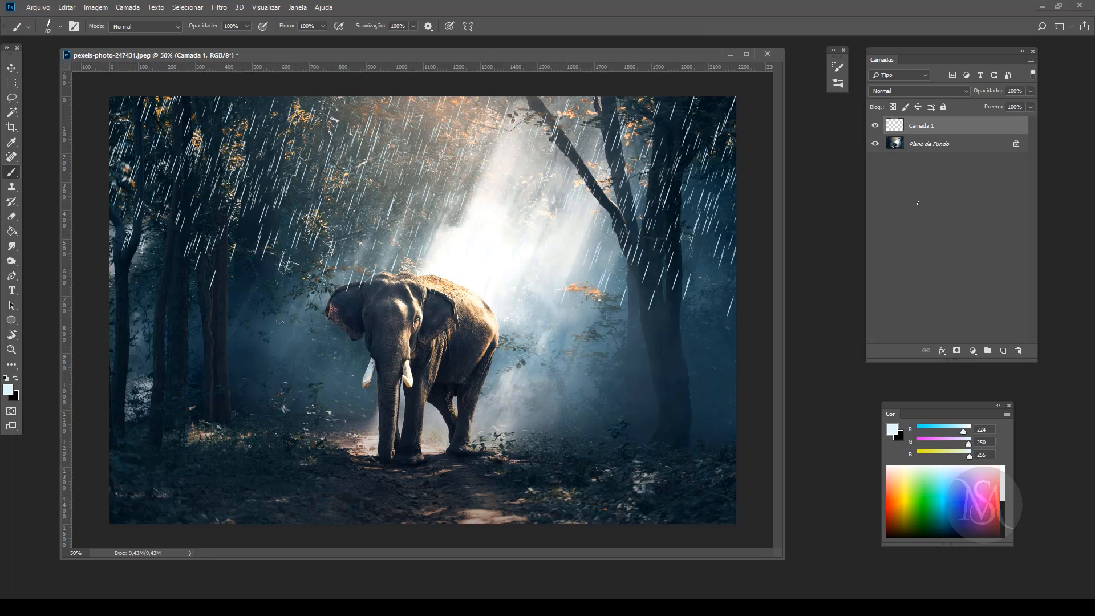
{"action": "left_click_drag", "start_coordinate": [97, 269], "coordinate": [855, 326]}
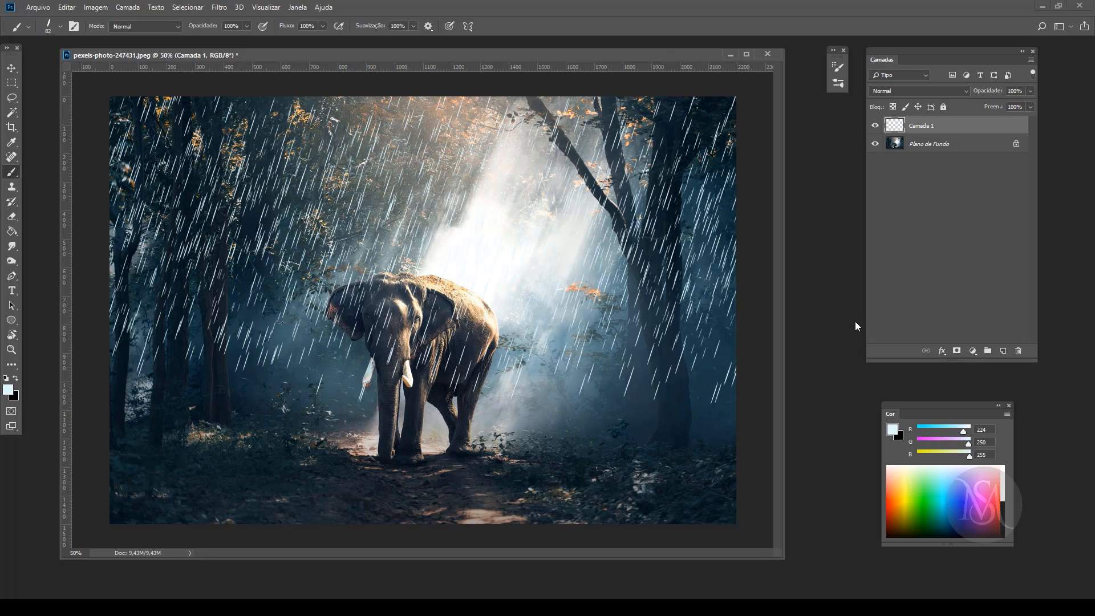
{"action": "mouse_move", "coordinate": [107, 373]}
{"action": "left_mouse_down"}
{"action": "mouse_move", "coordinate": [331, 370]}
{"action": "mouse_move", "coordinate": [677, 401]}
{"action": "left_mouse_up"}
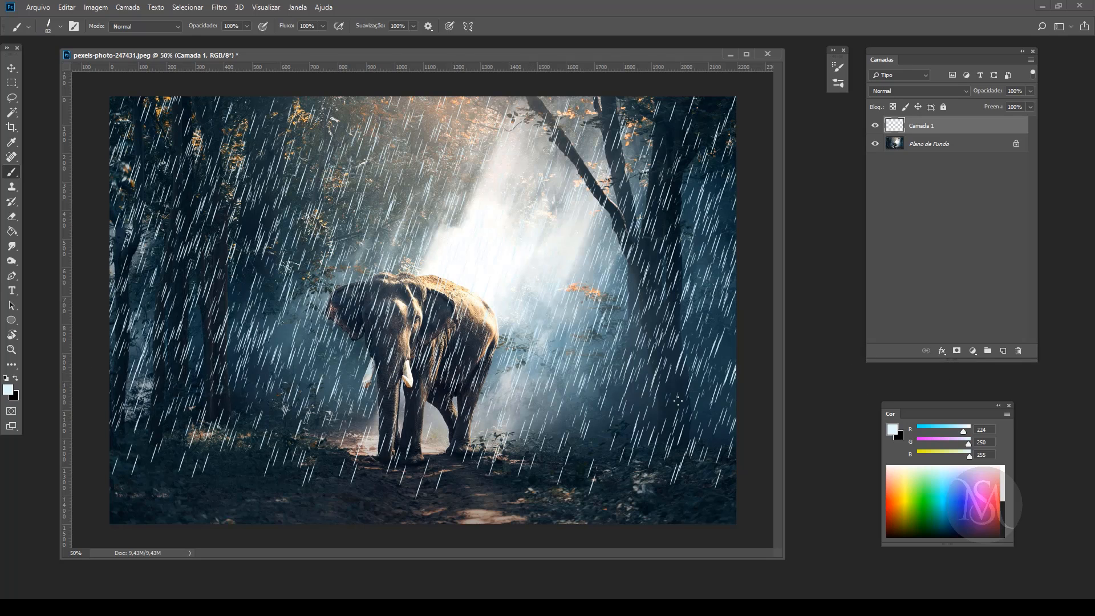
{"action": "left_click_drag", "start_coordinate": [118, 466], "coordinate": [730, 484]}
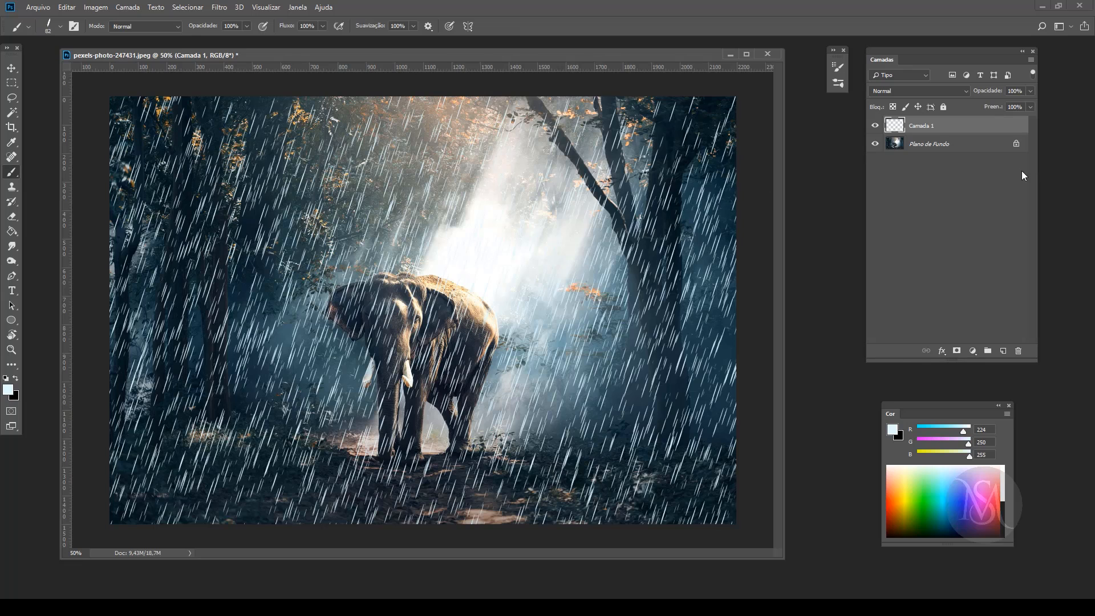
Step: Lower the rain layer's opacity to 15%
{"action": "left_click", "coordinate": [1029, 91]}
{"action": "left_click_drag", "start_coordinate": [1003, 106], "coordinate": [992, 106]}
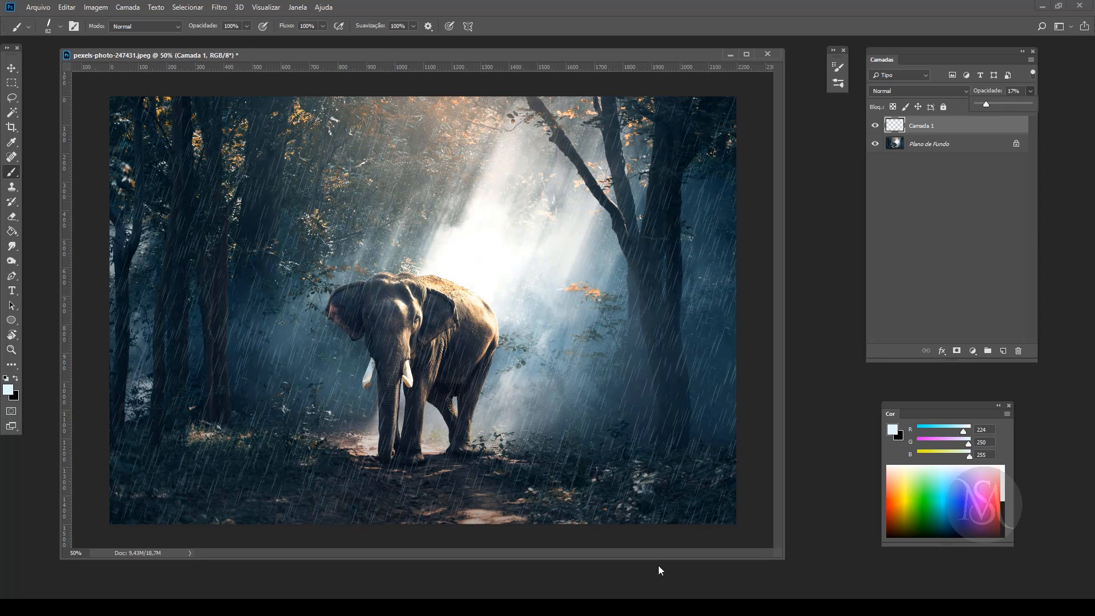
{"action": "left_click_drag", "start_coordinate": [1020, 91], "coordinate": [995, 93]}
{"action": "type", "text": "15"}
{"action": "left_click", "coordinate": [11, 68]}
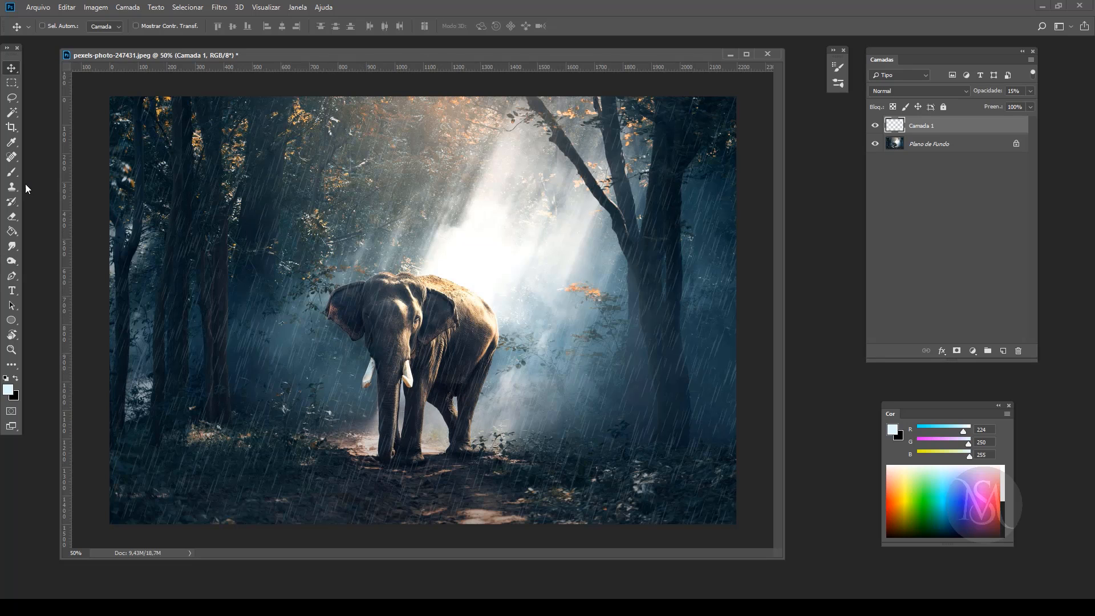
Step: Erase the rain over the light beam and the elephant with a soft round eraser, reduced to 364 px
{"action": "left_click", "coordinate": [11, 216]}
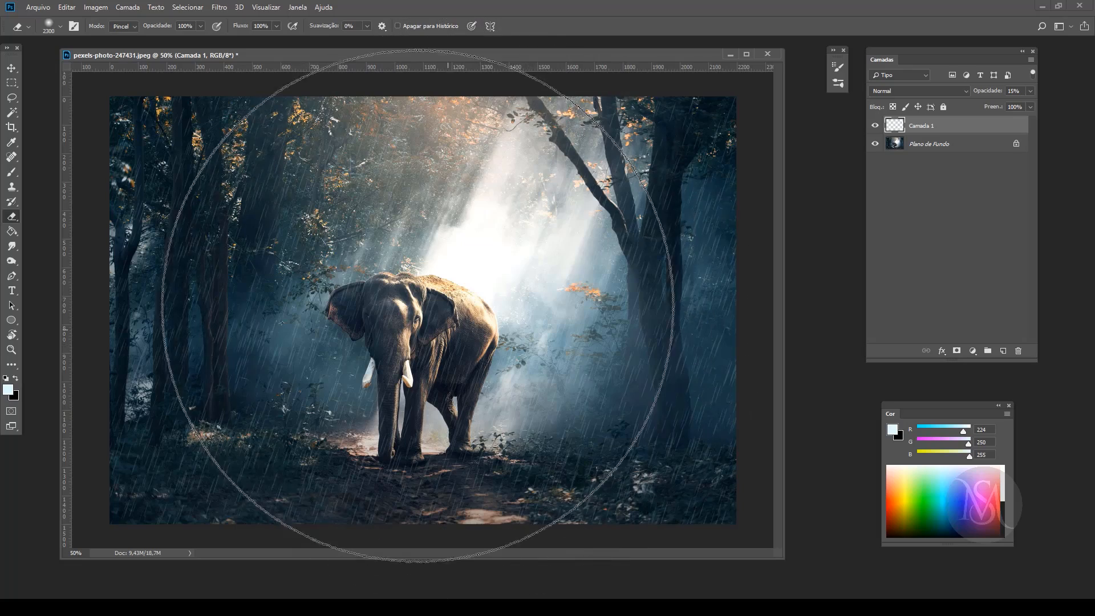
{"action": "key", "text": "bracketleft"}
{"action": "key", "text": "bracketleft"}
{"action": "key", "text": "bracketleft"}
{"action": "key", "text": "bracketleft"}
{"action": "key", "text": "bracketleft"}
{"action": "key", "text": "bracketleft"}
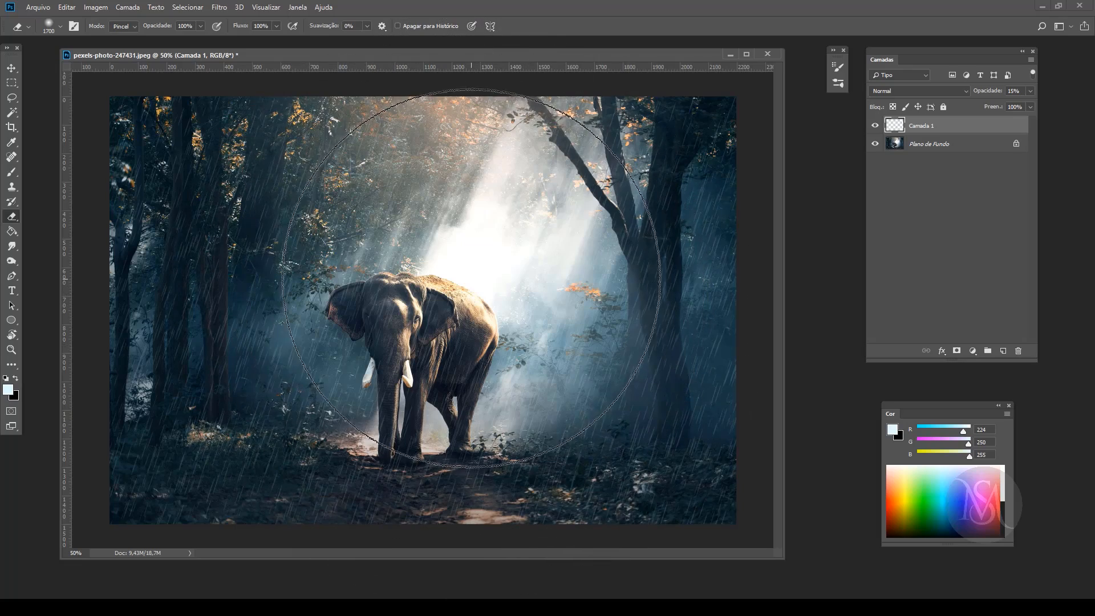
{"action": "mouse_move", "coordinate": [465, 279]}
{"action": "left_mouse_down"}
{"action": "mouse_move", "coordinate": [435, 296]}
{"action": "mouse_move", "coordinate": [361, 290]}
{"action": "mouse_move", "coordinate": [329, 262]}
{"action": "mouse_move", "coordinate": [381, 306]}
{"action": "mouse_move", "coordinate": [429, 274]}
{"action": "left_mouse_up"}
{"action": "mouse_move", "coordinate": [465, 187]}
{"action": "left_mouse_down"}
{"action": "mouse_move", "coordinate": [530, 366]}
{"action": "mouse_move", "coordinate": [494, 219]}
{"action": "mouse_move", "coordinate": [495, 319]}
{"action": "mouse_move", "coordinate": [498, 306]}
{"action": "mouse_move", "coordinate": [371, 320]}
{"action": "mouse_move", "coordinate": [354, 366]}
{"action": "mouse_move", "coordinate": [391, 342]}
{"action": "mouse_move", "coordinate": [440, 342]}
{"action": "mouse_move", "coordinate": [454, 357]}
{"action": "mouse_move", "coordinate": [441, 371]}
{"action": "mouse_move", "coordinate": [405, 391]}
{"action": "mouse_move", "coordinate": [350, 334]}
{"action": "mouse_move", "coordinate": [376, 349]}
{"action": "mouse_move", "coordinate": [406, 460]}
{"action": "left_mouse_up"}
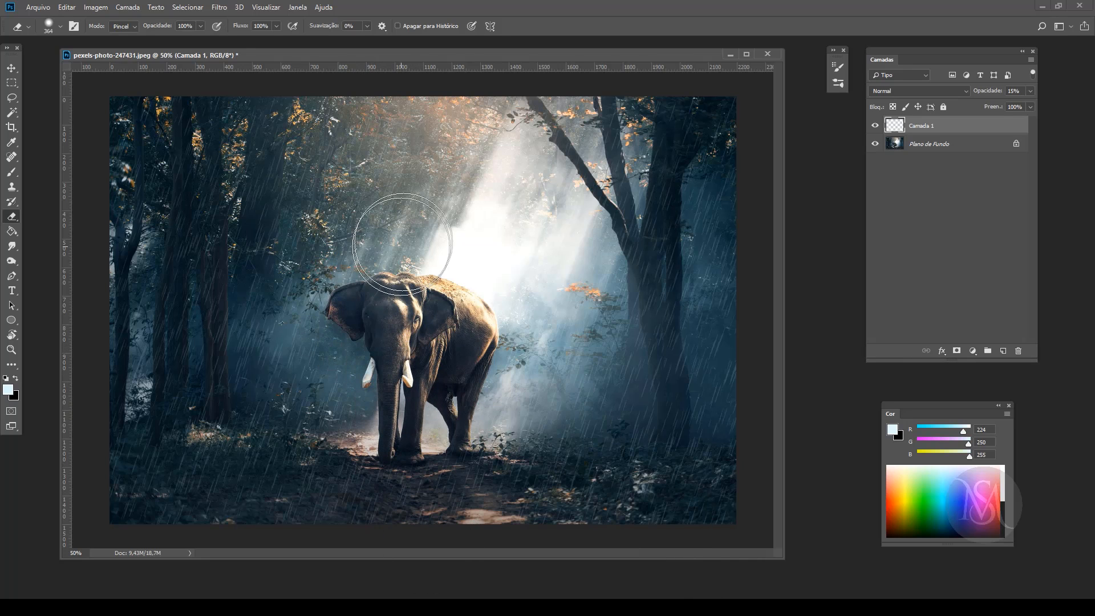
{"action": "right_click", "coordinate": [425, 245]}
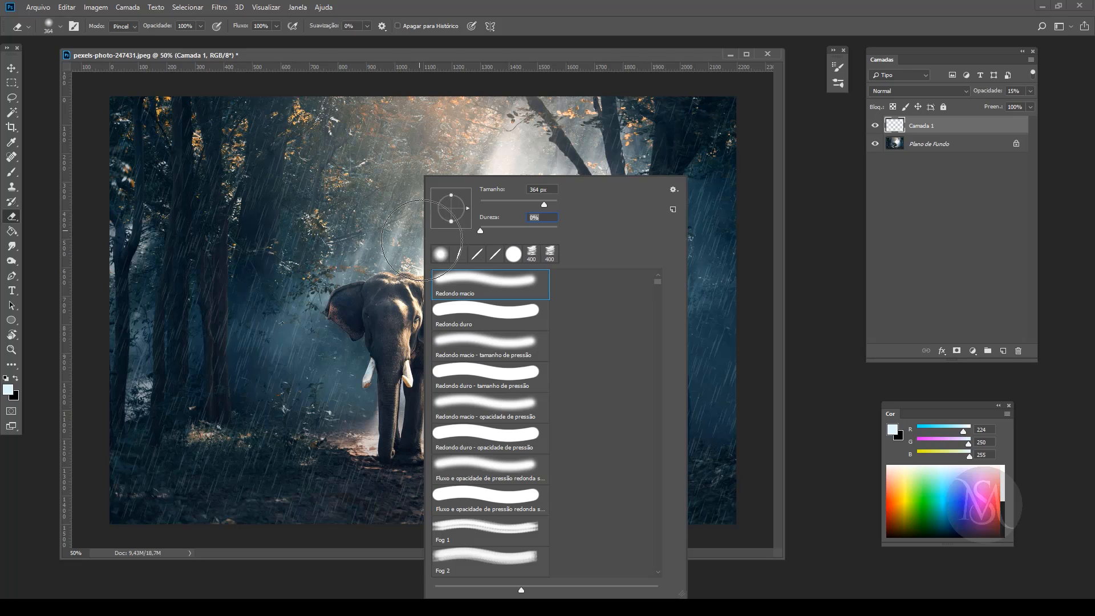
{"action": "left_click", "coordinate": [579, 55]}
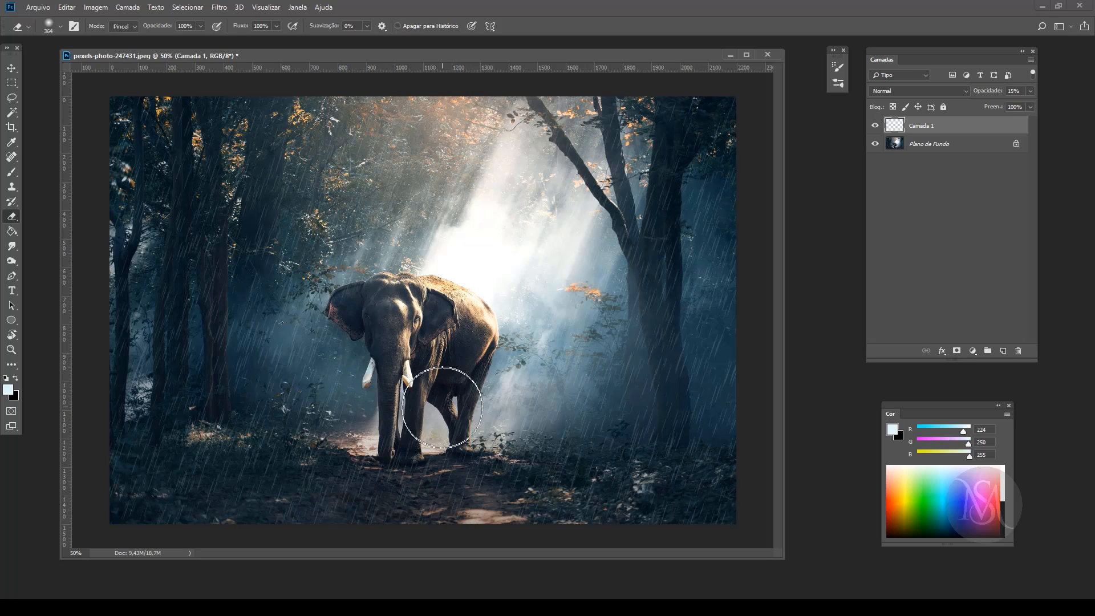
{"action": "mouse_move", "coordinate": [442, 407]}
{"action": "left_mouse_down"}
{"action": "mouse_move", "coordinate": [443, 430]}
{"action": "mouse_move", "coordinate": [365, 319]}
{"action": "mouse_move", "coordinate": [448, 320]}
{"action": "mouse_move", "coordinate": [438, 339]}
{"action": "left_mouse_up"}
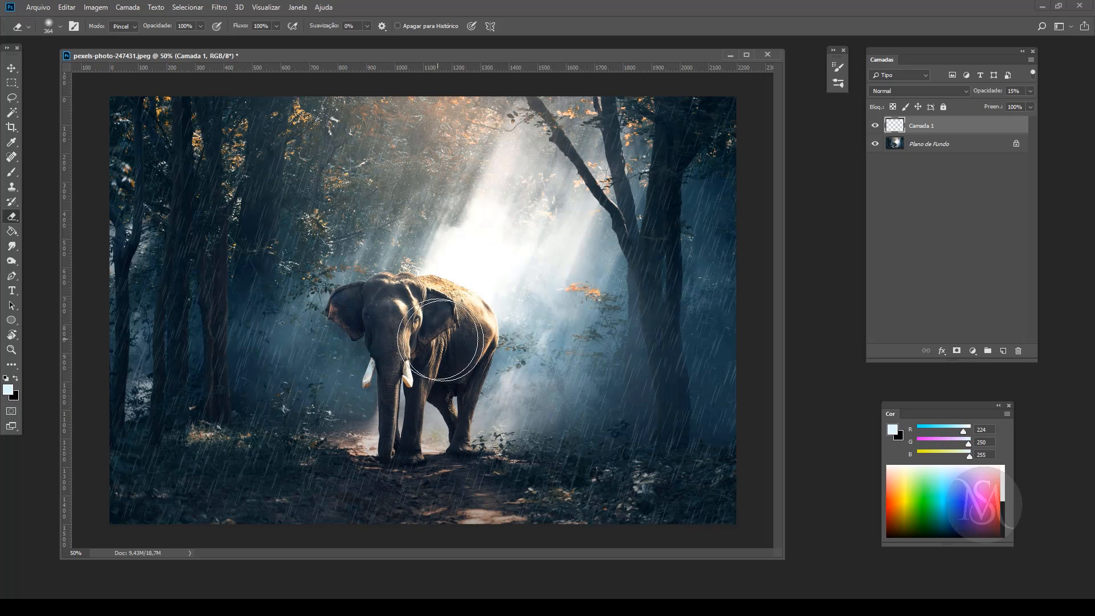
{"action": "left_click", "coordinate": [11, 68]}
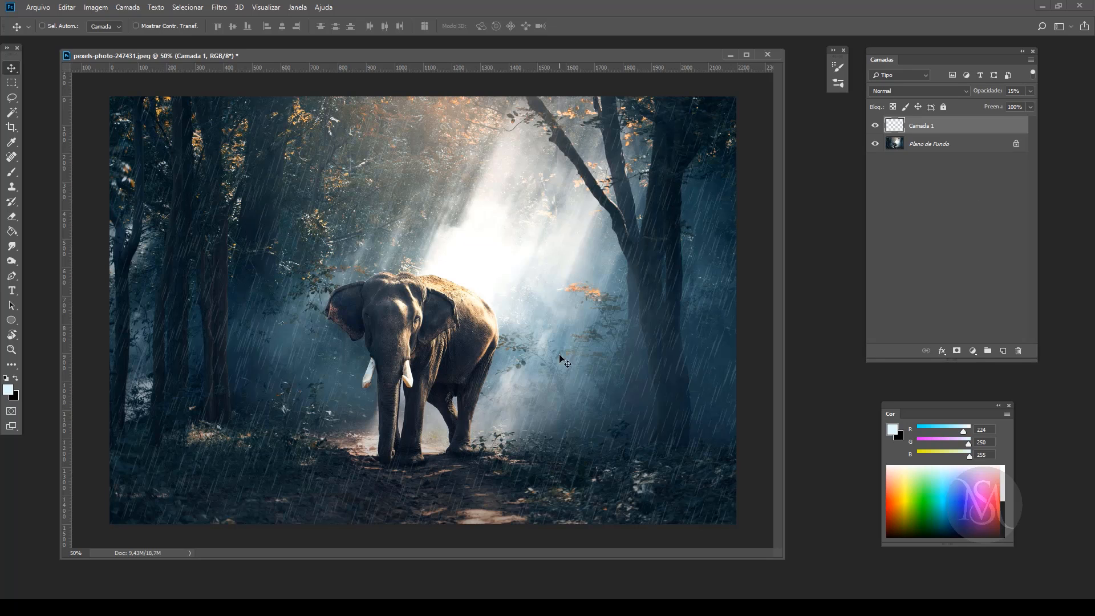
Step: Add a new layer directly above the background photo and set the background colour to white, ffffff
{"action": "left_click", "coordinate": [944, 145]}
{"action": "left_click", "coordinate": [1003, 351]}
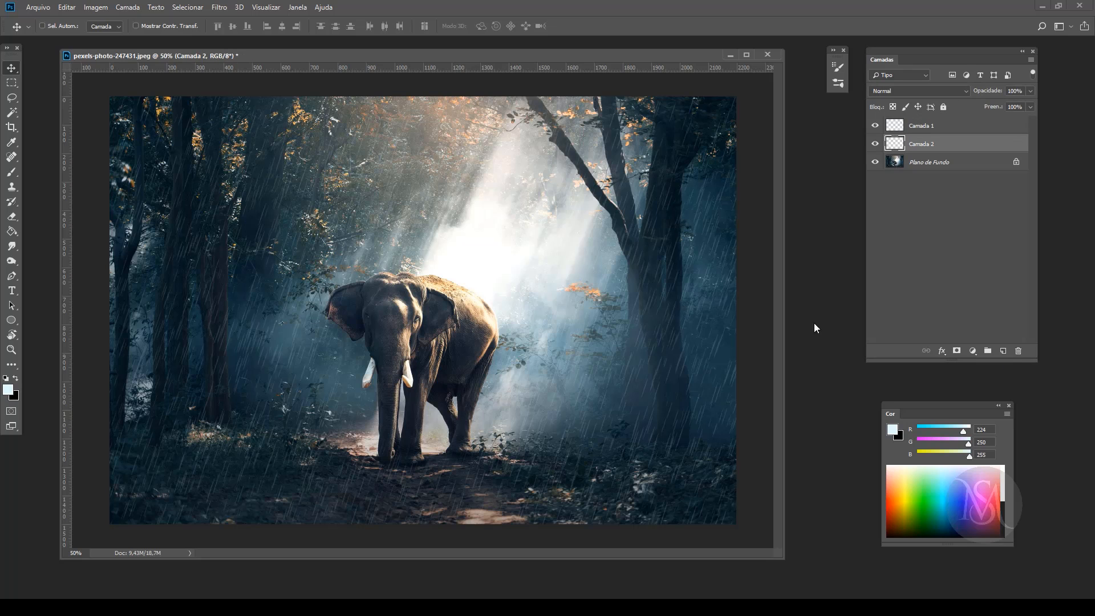
{"action": "left_click", "coordinate": [16, 397]}
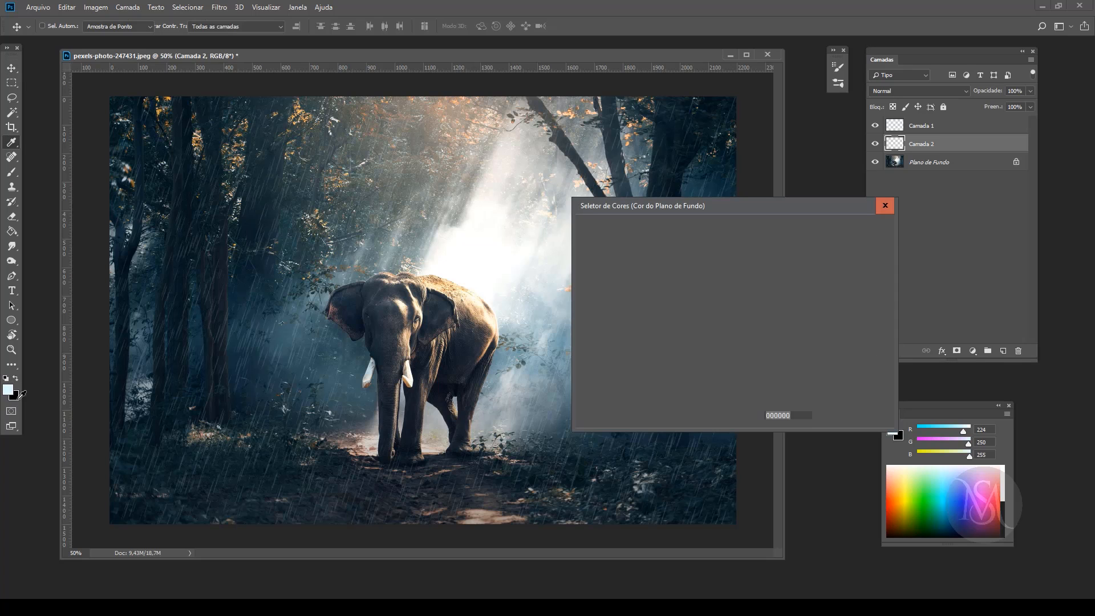
{"action": "type", "text": "ffffff"}
{"action": "left_click", "coordinate": [876, 231]}
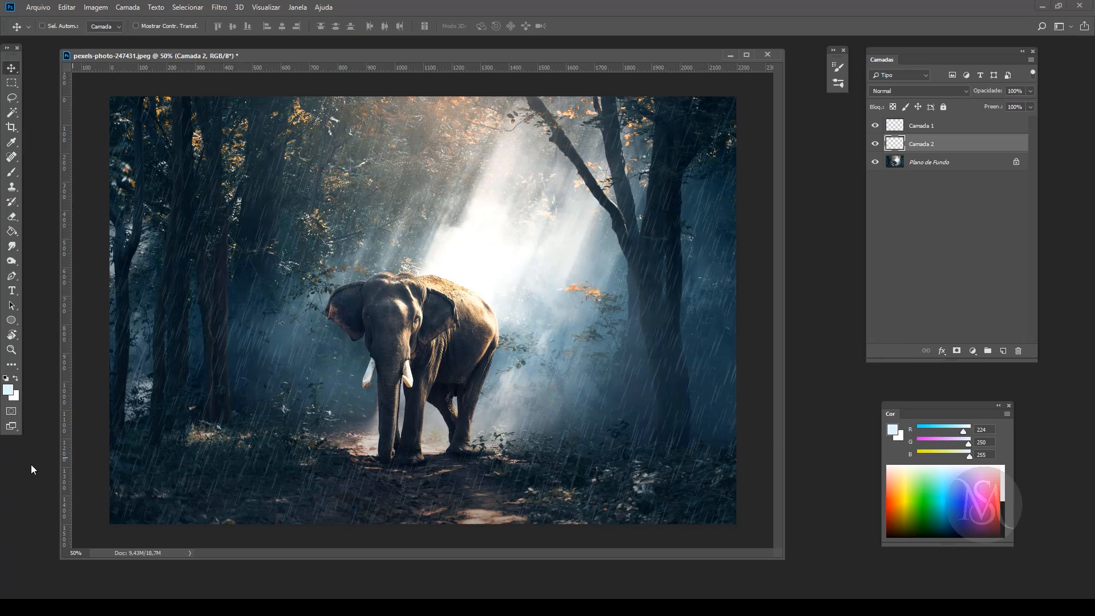
Step: Switch to the Mixer Brush, undo a test stroke across the ground and reduce the brush size to 150 px
{"action": "left_click", "coordinate": [9, 177]}
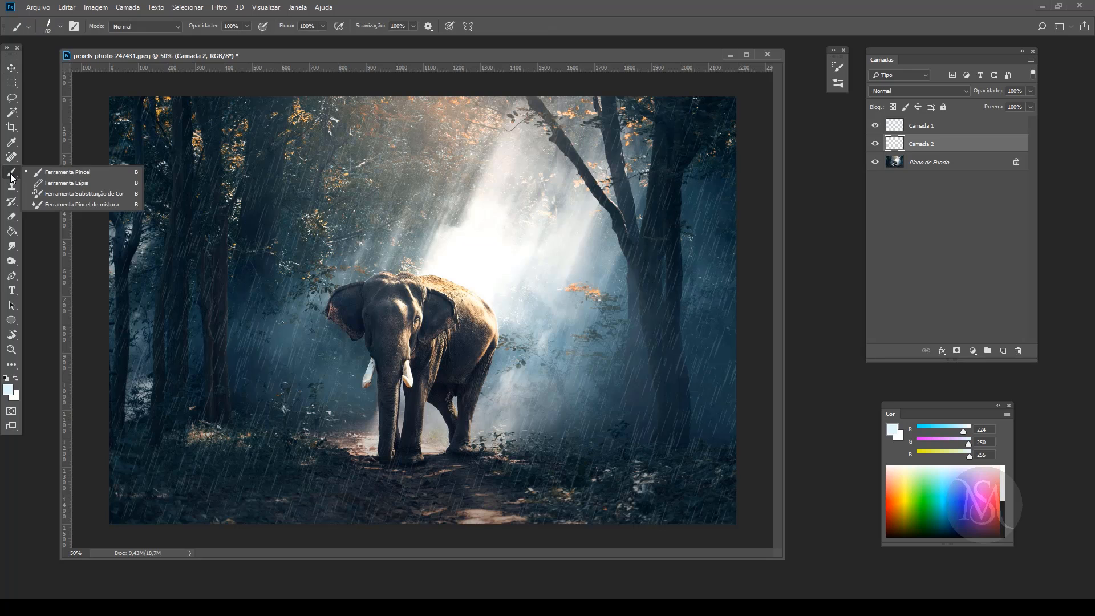
{"action": "left_click", "coordinate": [55, 204]}
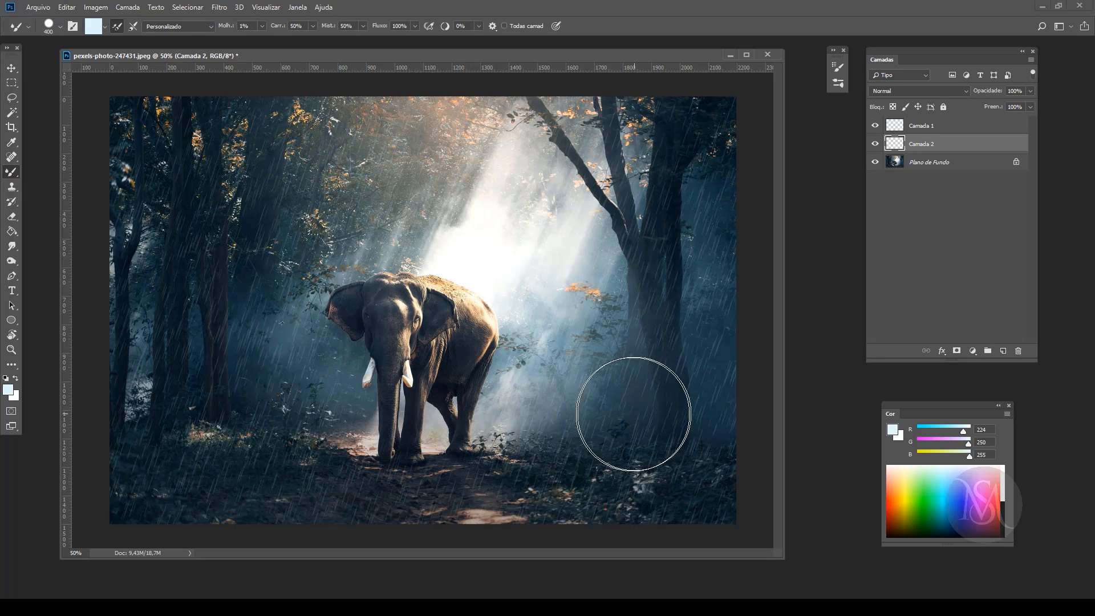
{"action": "mouse_move", "coordinate": [656, 441]}
{"action": "left_mouse_down"}
{"action": "mouse_move", "coordinate": [621, 456]}
{"action": "mouse_move", "coordinate": [388, 464]}
{"action": "mouse_move", "coordinate": [587, 391]}
{"action": "left_mouse_up"}
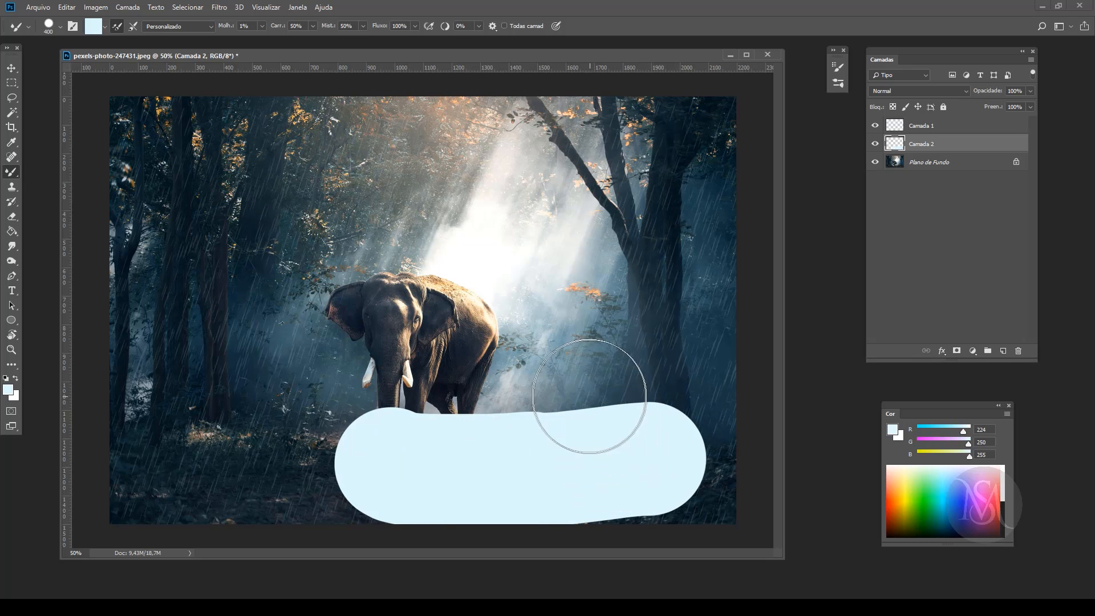
{"action": "key", "text": "ctrl+z"}
{"action": "key", "text": "bracketleft"}
{"action": "key", "text": "bracketleft"}
{"action": "key", "text": "bracketleft"}
{"action": "key", "text": "bracketleft"}
{"action": "key", "text": "bracketleft"}
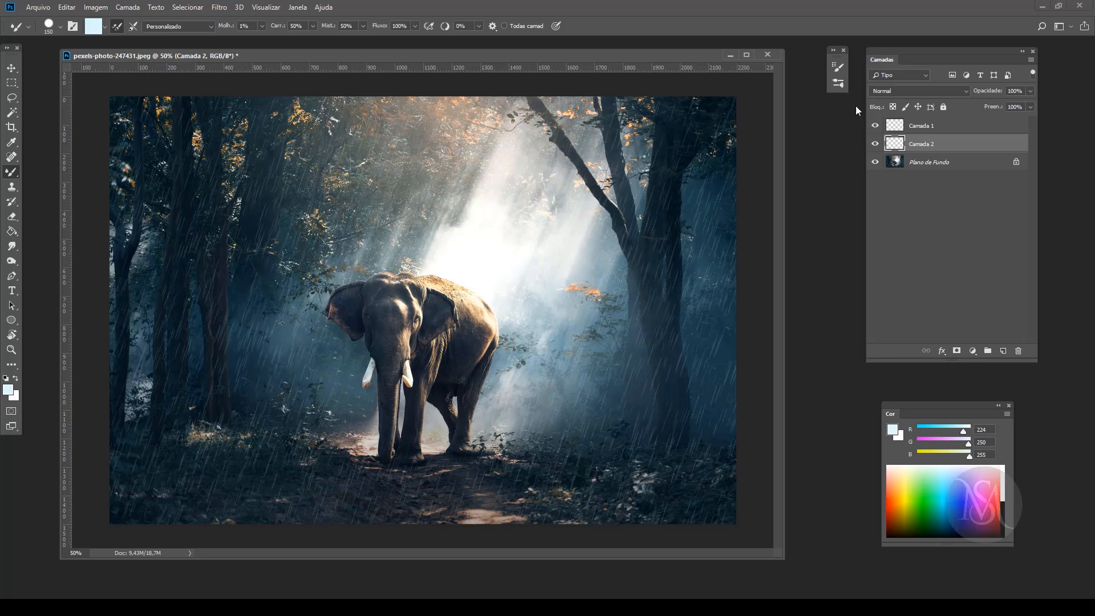
Step: Enable shape dynamics, scattering and texture for the Mixer Brush, with size jitter at 100%
{"action": "key", "text": "F5"}
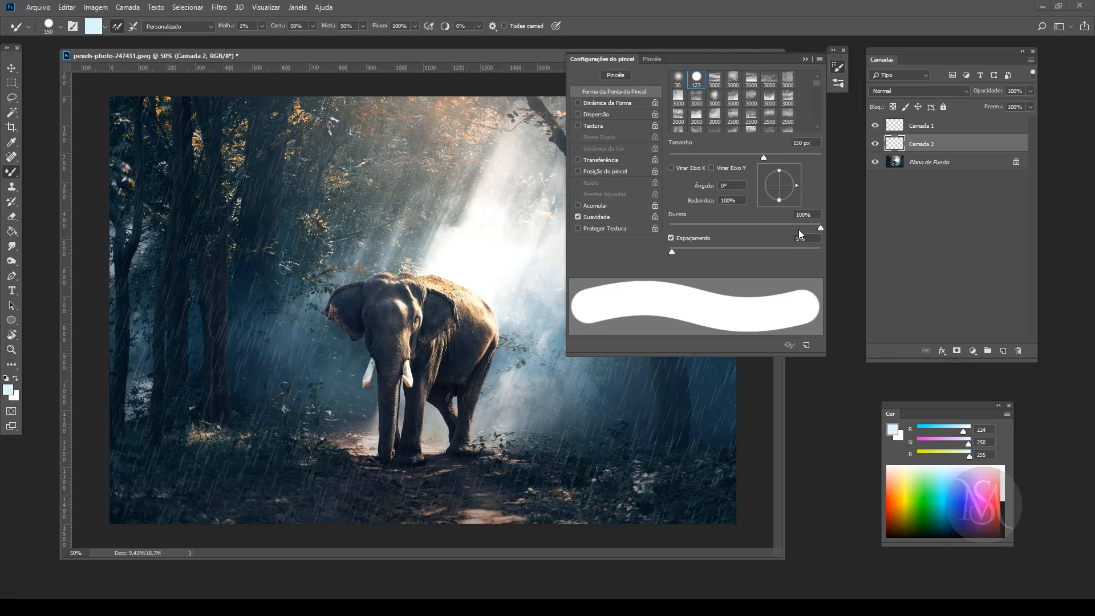
{"action": "left_click", "coordinate": [607, 104]}
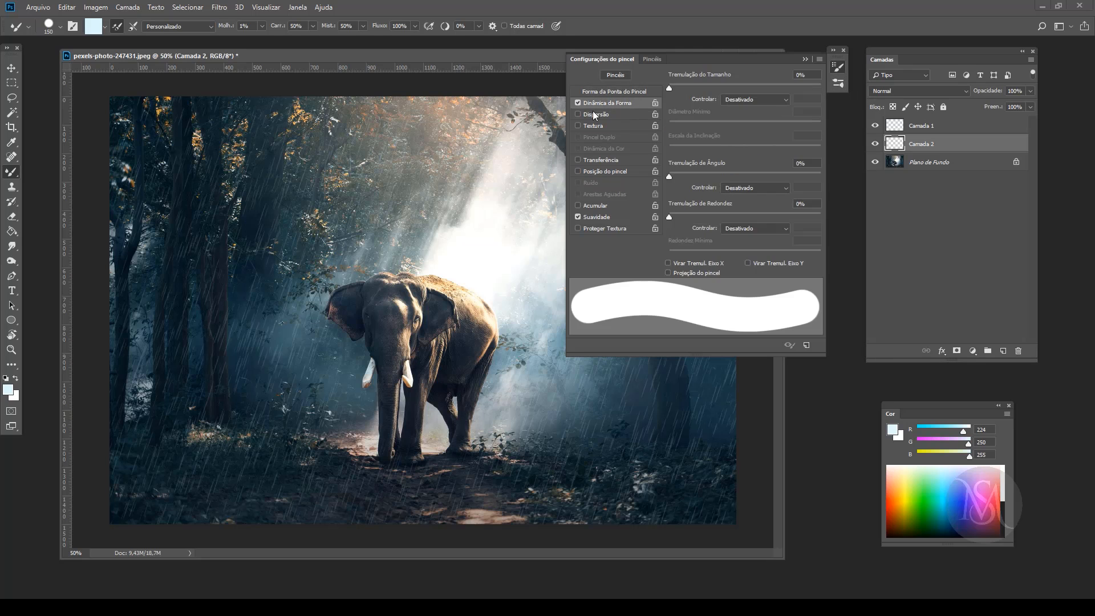
{"action": "left_click", "coordinate": [586, 115]}
{"action": "left_click", "coordinate": [590, 125]}
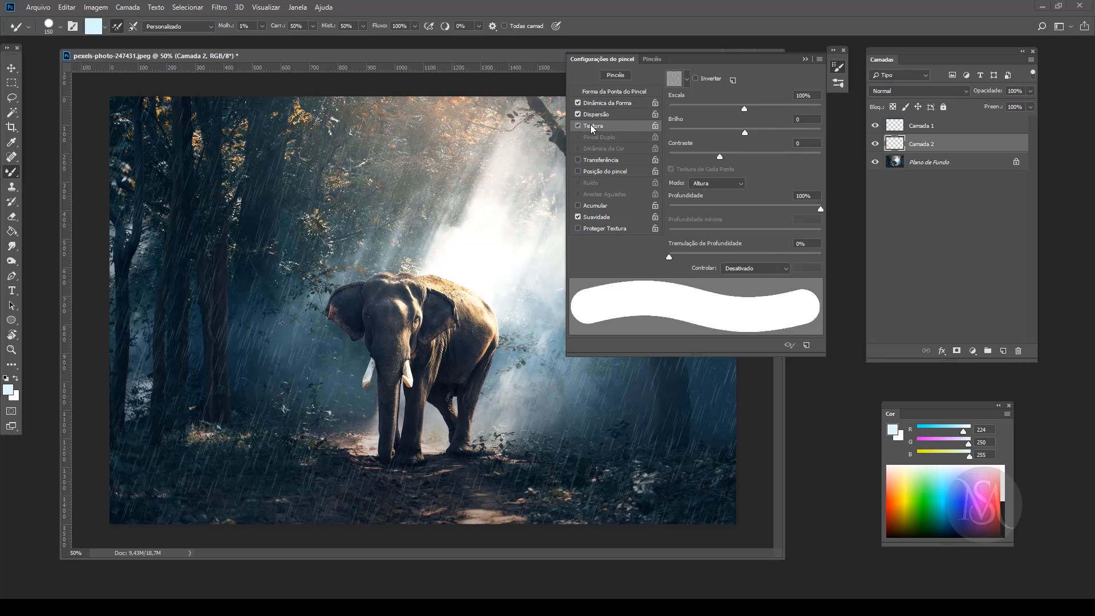
{"action": "left_click", "coordinate": [603, 101]}
{"action": "left_click_drag", "start_coordinate": [663, 89], "coordinate": [884, 82]}
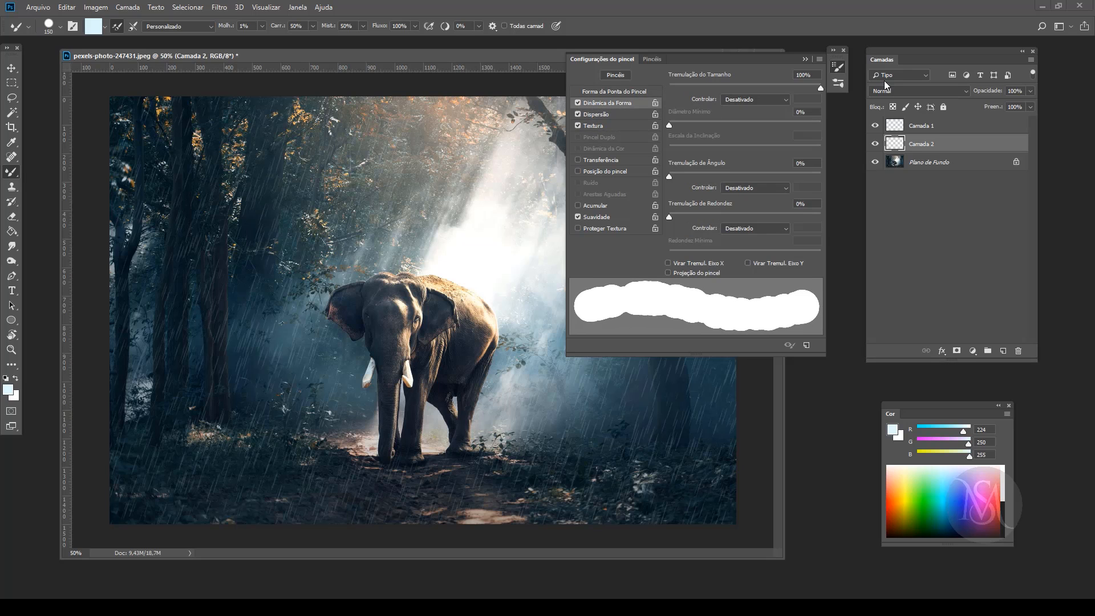
Step: Set the Mixer Brush's scattering to 1000% and turn its texture off
{"action": "left_click", "coordinate": [604, 114]}
{"action": "left_click_drag", "start_coordinate": [671, 87], "coordinate": [857, 84]}
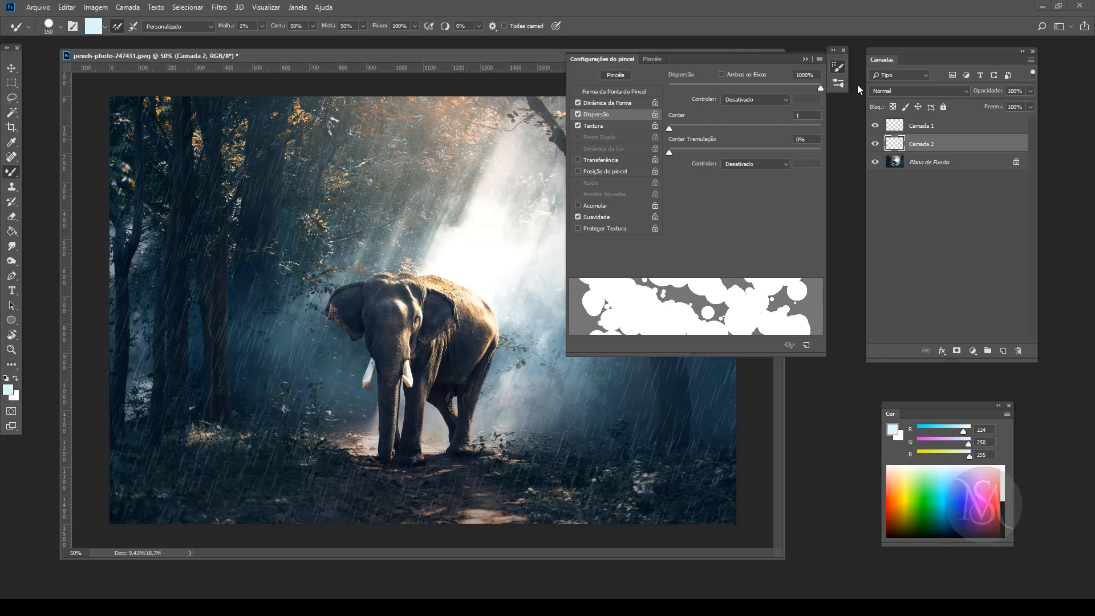
{"action": "left_click", "coordinate": [588, 125]}
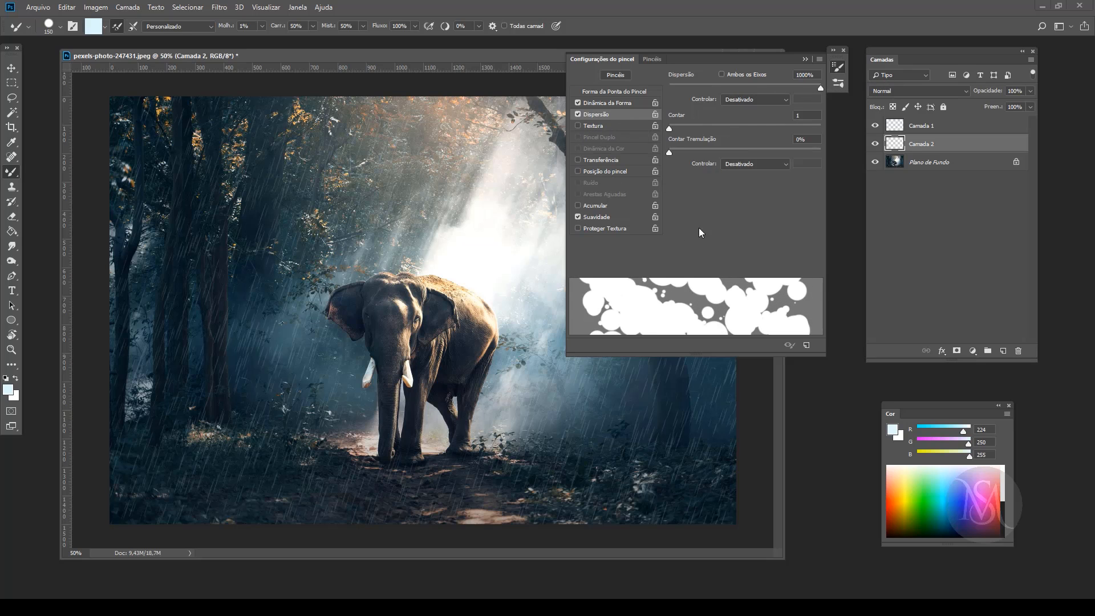
Step: Choose the soft 3000 px cloud-shaped tip for the Mixer Brush
{"action": "left_click_drag", "start_coordinate": [676, 79], "coordinate": [680, 79]}
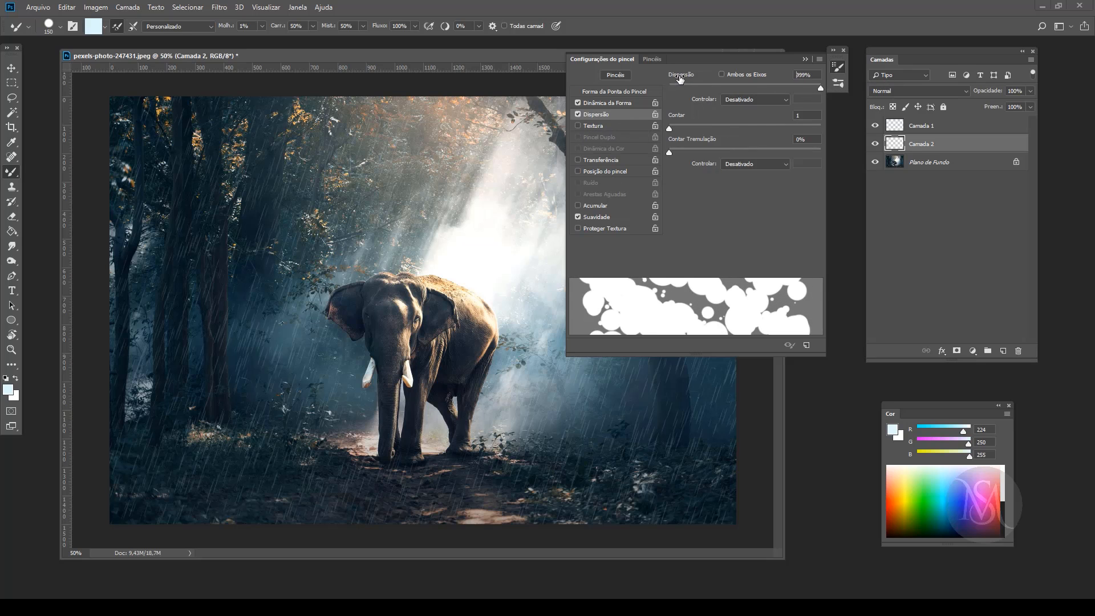
{"action": "left_click", "coordinate": [654, 60]}
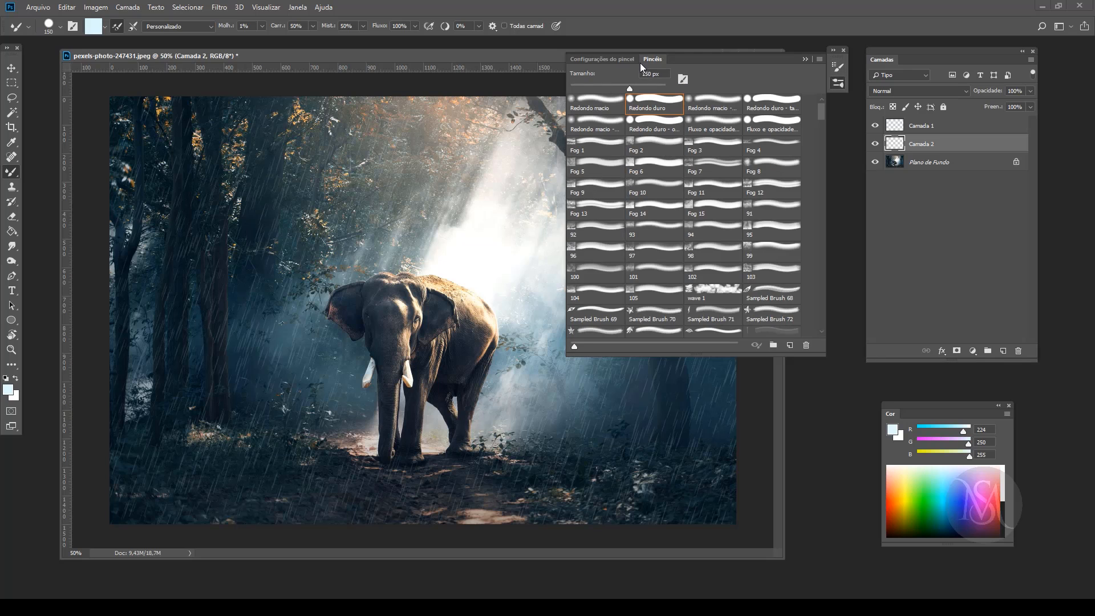
{"action": "left_click", "coordinate": [603, 59]}
{"action": "left_click", "coordinate": [610, 91]}
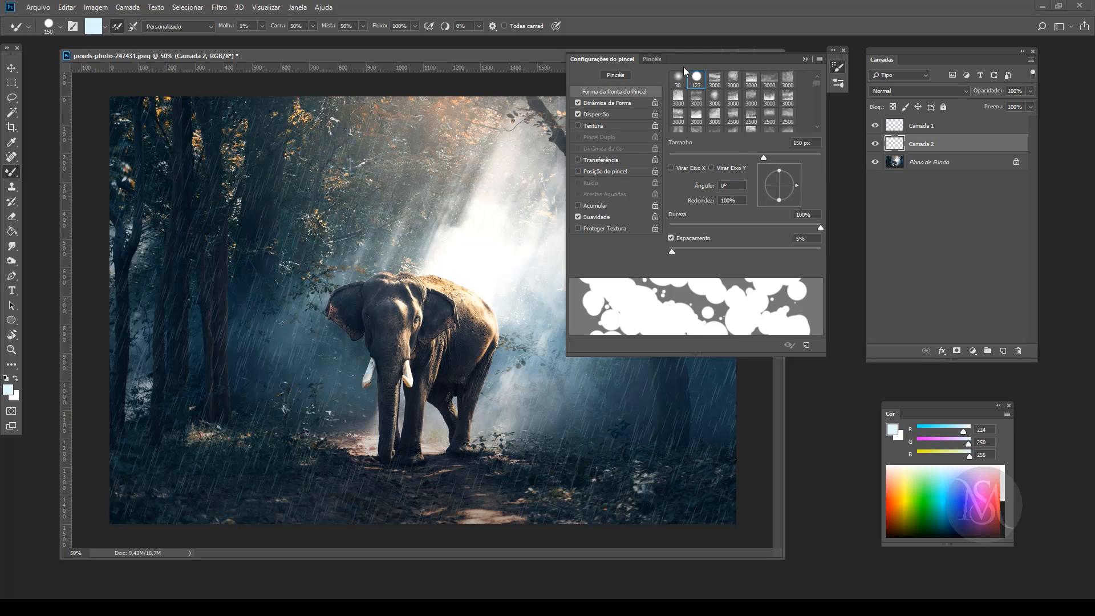
{"action": "left_click", "coordinate": [715, 99]}
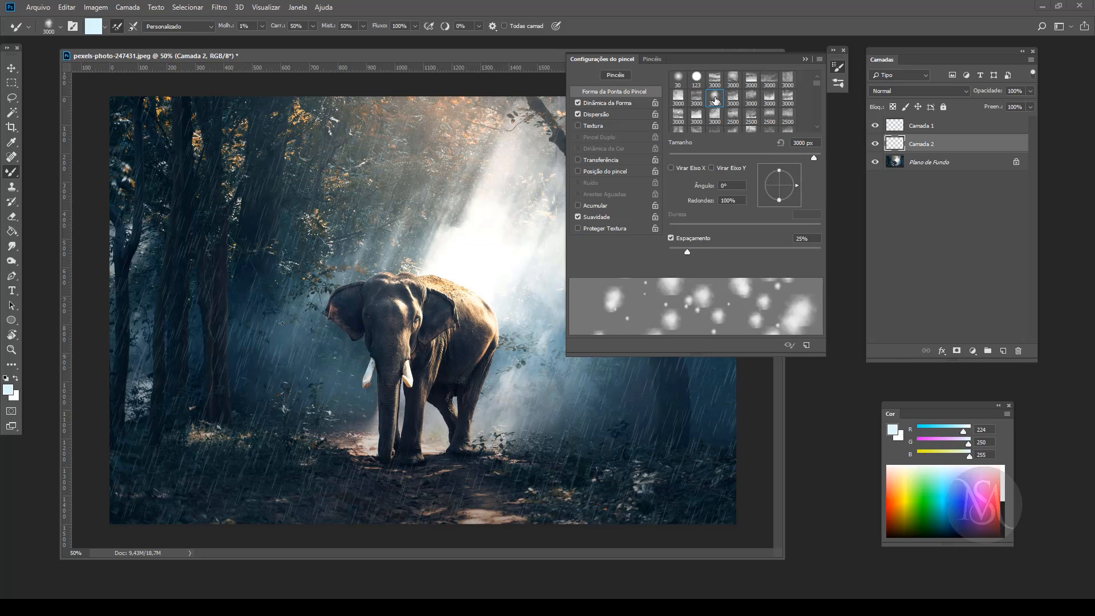
Step: Set the Mixer Brush's minimum diameter to 2% and reduce its scattering
{"action": "left_click", "coordinate": [617, 103]}
{"action": "left_click", "coordinate": [742, 87]}
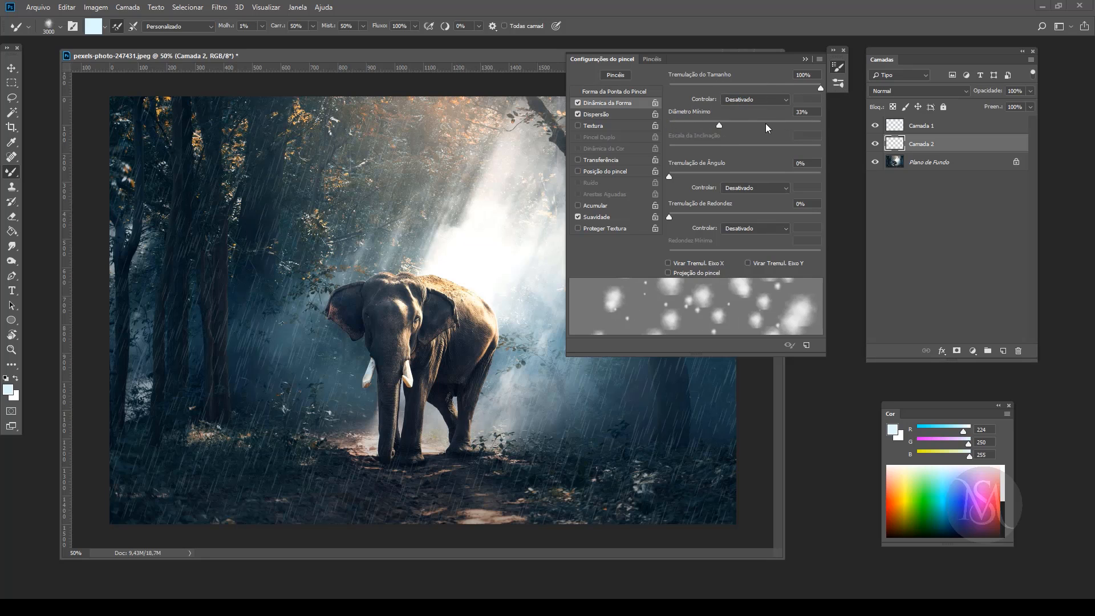
{"action": "left_click", "coordinate": [691, 124]}
{"action": "mouse_move", "coordinate": [696, 125]}
{"action": "left_mouse_down"}
{"action": "mouse_move", "coordinate": [720, 123]}
{"action": "mouse_move", "coordinate": [670, 126]}
{"action": "left_mouse_up"}
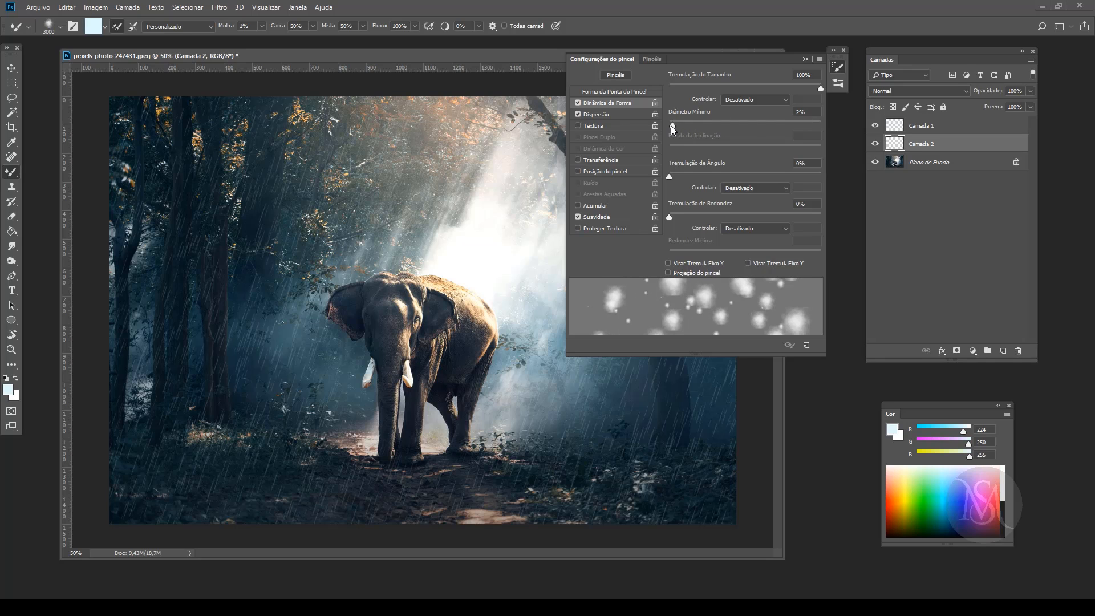
{"action": "left_click", "coordinate": [604, 114]}
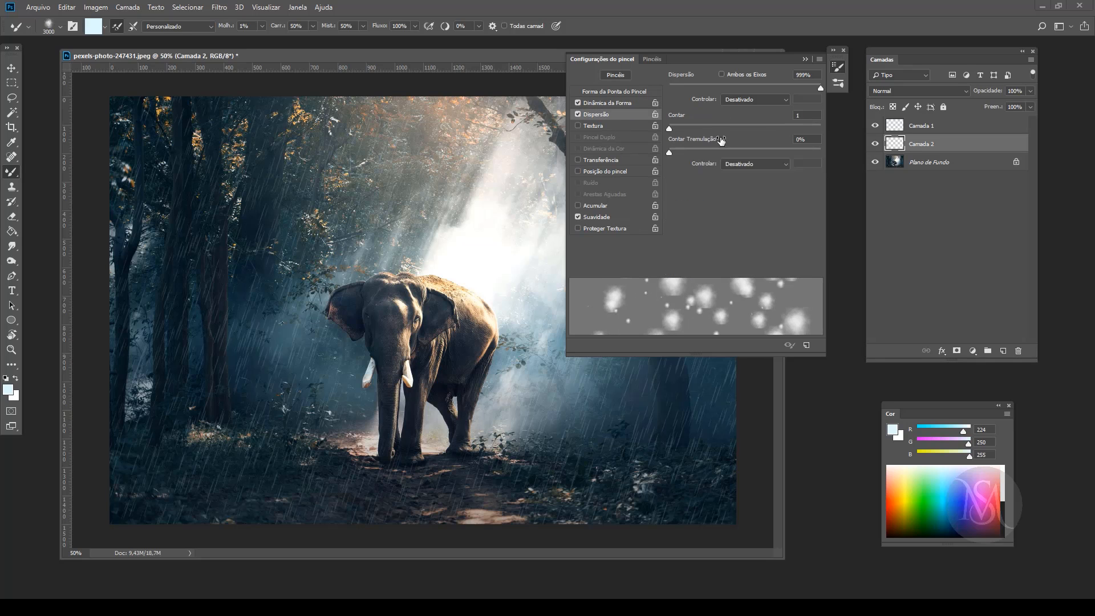
{"action": "left_click", "coordinate": [772, 95]}
{"action": "left_click_drag", "start_coordinate": [771, 90], "coordinate": [725, 88]}
Step: Paint light-blue fog across the elephant and the forest floor on the layer beneath the rain
{"action": "left_click", "coordinate": [837, 67]}
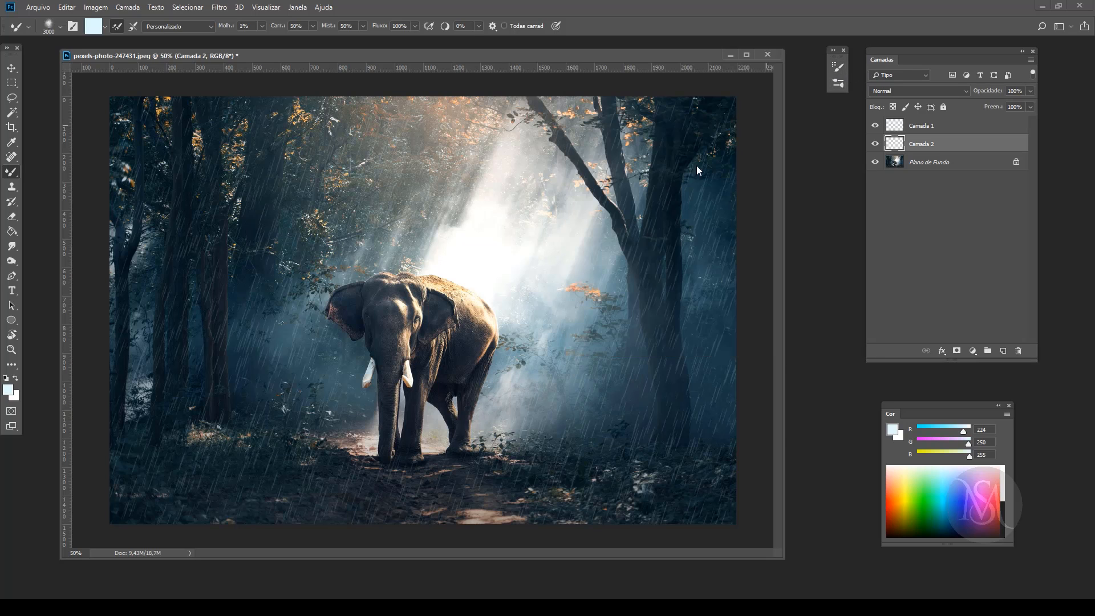
{"action": "mouse_move", "coordinate": [305, 482]}
{"action": "left_mouse_down"}
{"action": "mouse_move", "coordinate": [440, 502]}
{"action": "mouse_move", "coordinate": [123, 489]}
{"action": "mouse_move", "coordinate": [425, 502]}
{"action": "mouse_move", "coordinate": [573, 302]}
{"action": "left_mouse_up"}
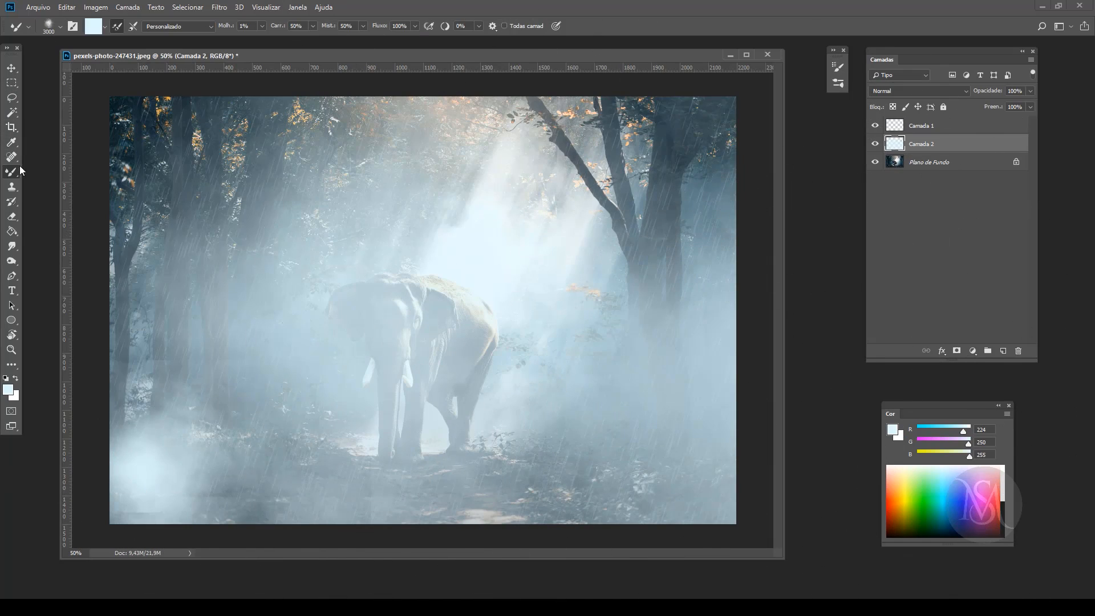
Step: Enlarge the Eraser to 1400 px and erase the fog over the trees and elephant, keeping it near the ground
{"action": "left_click", "coordinate": [12, 217]}
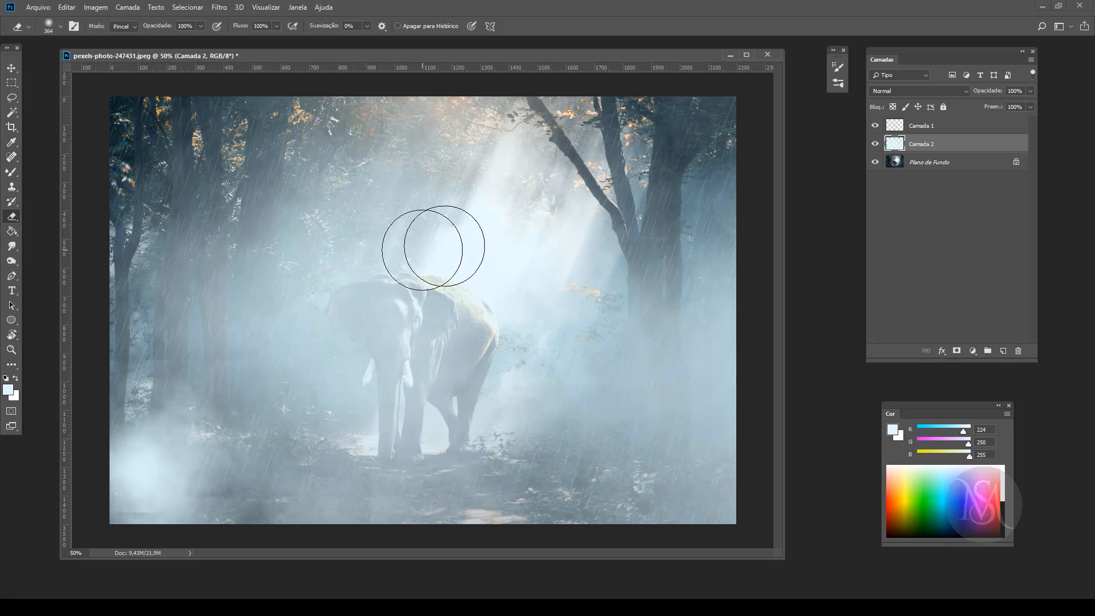
{"action": "key", "text": "bracketright"}
{"action": "key", "text": "bracketright"}
{"action": "key", "text": "bracketright"}
{"action": "key", "text": "bracketright"}
{"action": "key", "text": "bracketright"}
{"action": "key", "text": "bracketright"}
{"action": "key", "text": "bracketright"}
{"action": "key", "text": "bracketright"}
{"action": "key", "text": "bracketright"}
{"action": "key", "text": "bracketright"}
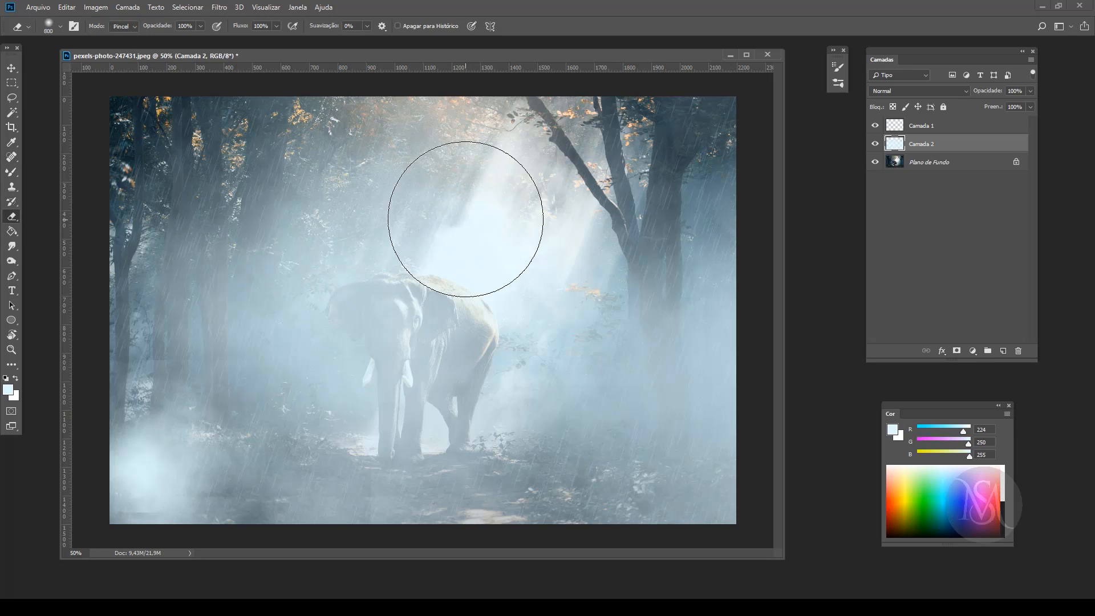
{"action": "left_click", "coordinate": [629, 165]}
{"action": "left_click_drag", "start_coordinate": [629, 166], "coordinate": [366, 110]}
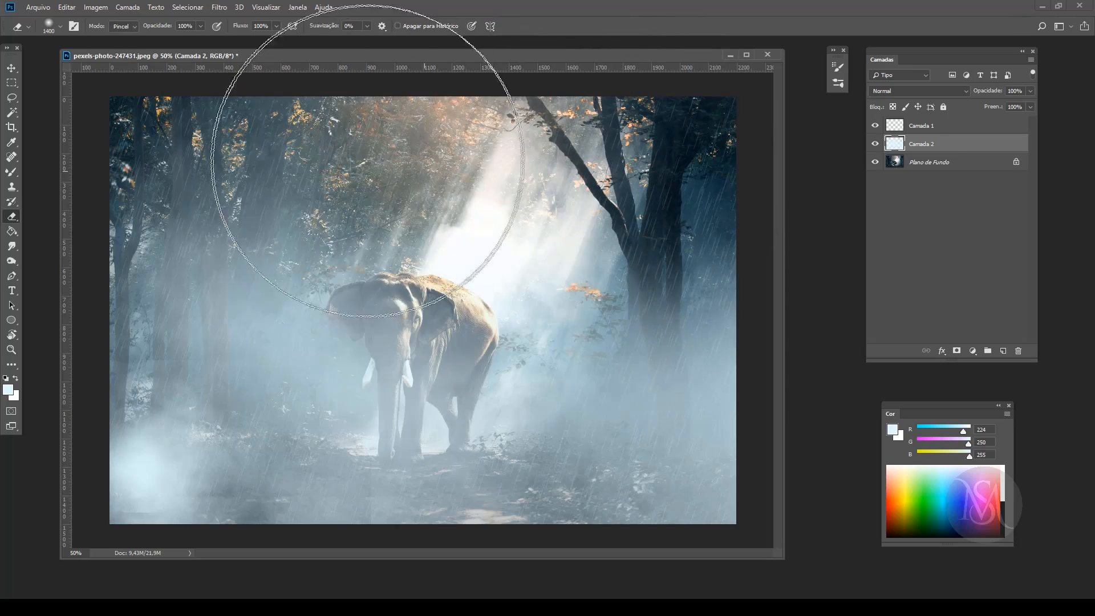
{"action": "mouse_move", "coordinate": [225, 176]}
{"action": "left_mouse_down"}
{"action": "mouse_move", "coordinate": [387, 212]}
{"action": "mouse_move", "coordinate": [663, 214]}
{"action": "mouse_move", "coordinate": [148, 164]}
{"action": "mouse_move", "coordinate": [268, 188]}
{"action": "mouse_move", "coordinate": [753, 205]}
{"action": "mouse_move", "coordinate": [345, 180]}
{"action": "mouse_move", "coordinate": [662, 196]}
{"action": "left_mouse_up"}
{"action": "left_click", "coordinate": [11, 67]}
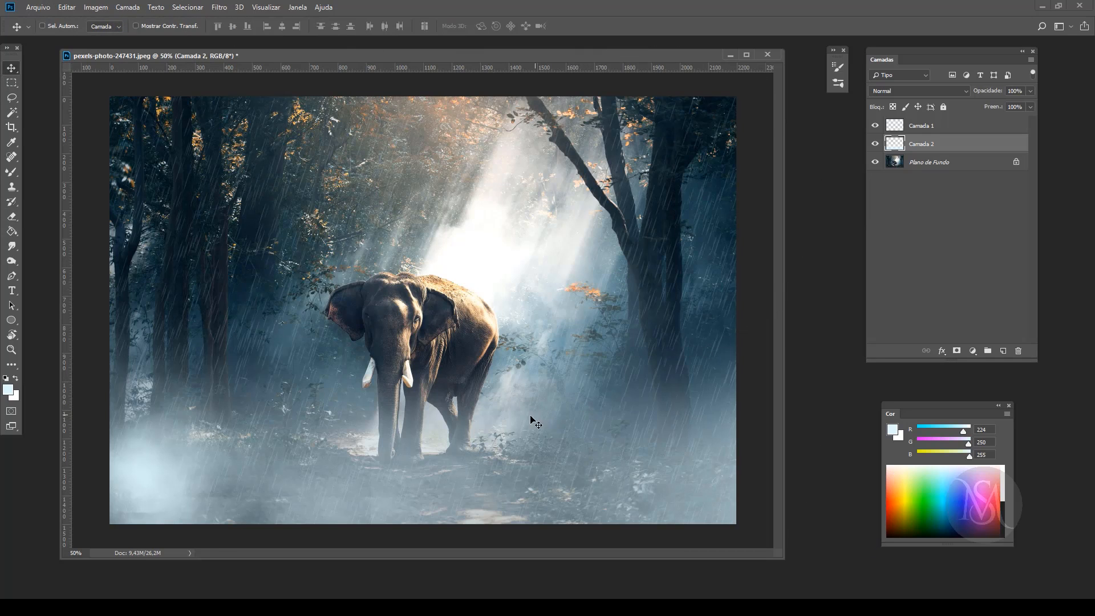
Step: Crop the image to a narrow portrait frame centred on the elephant and select the rain layer
{"action": "key", "text": "c"}
{"action": "left_click_drag", "start_coordinate": [735, 311], "coordinate": [573, 312]}
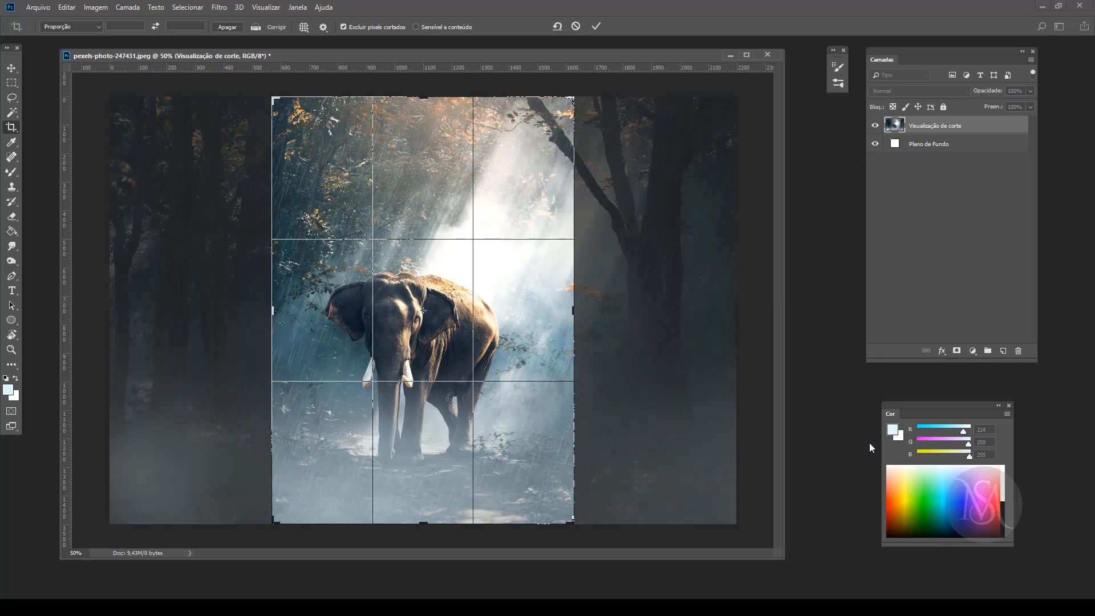
{"action": "key", "text": "Return"}
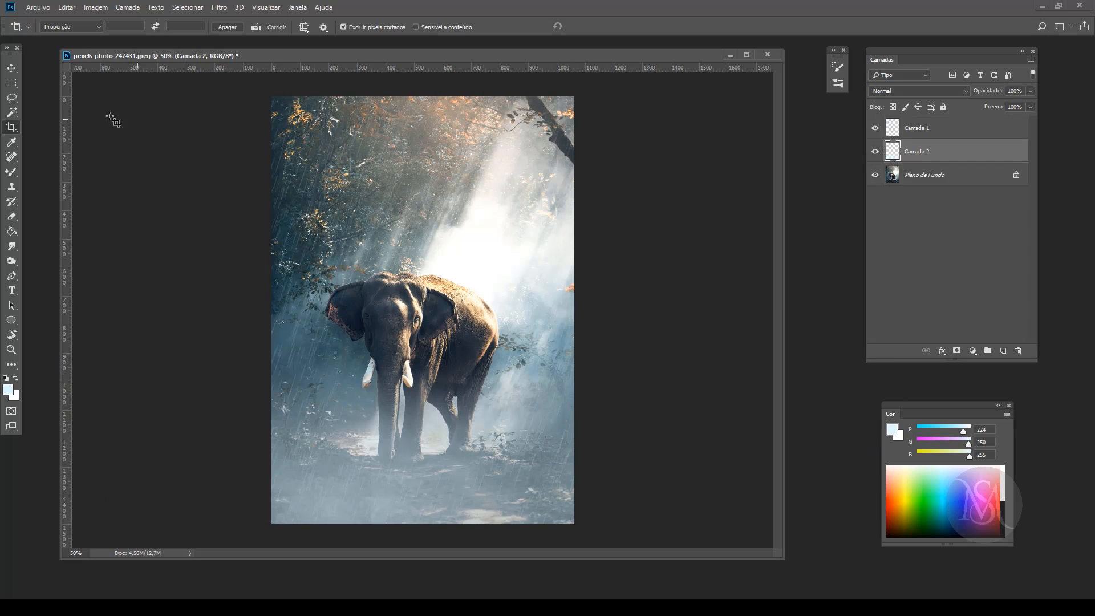
{"action": "left_click", "coordinate": [12, 68]}
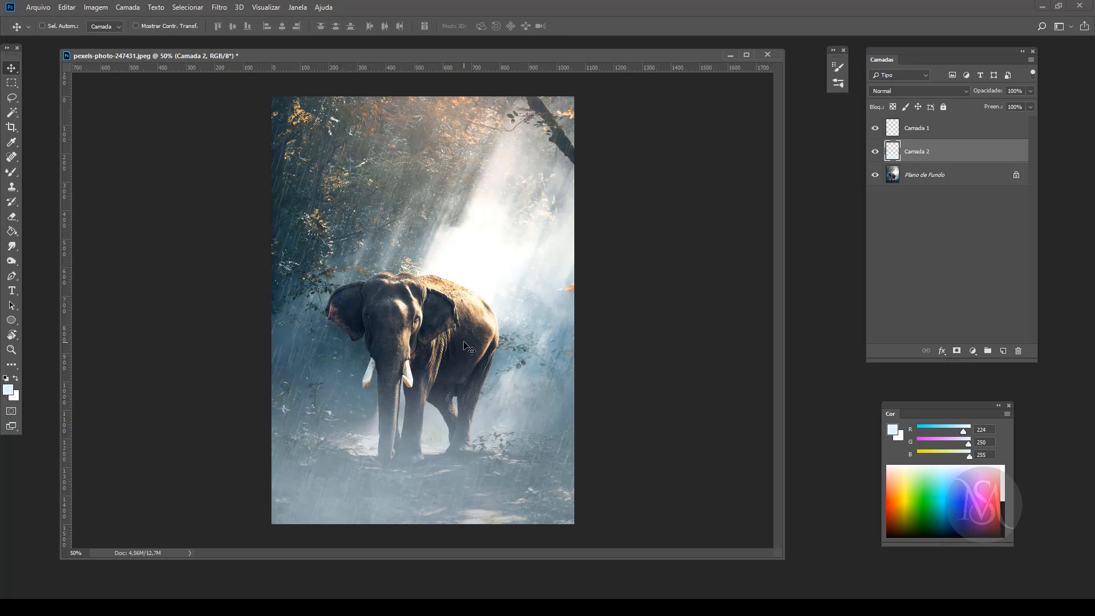
{"action": "left_click", "coordinate": [926, 129]}
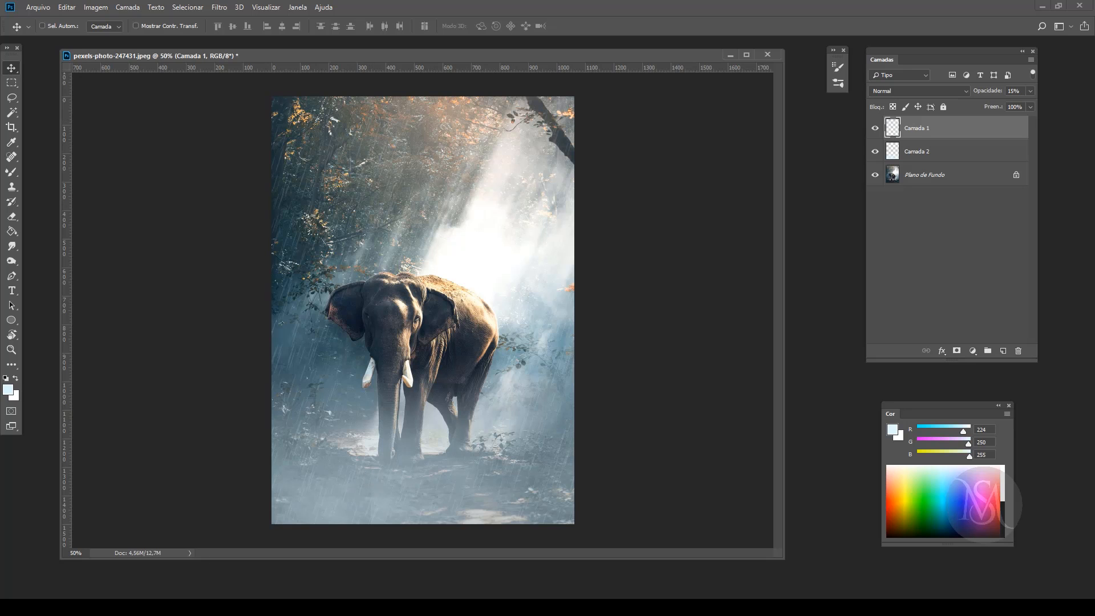
Step: Switch to Firefox, search Google Images for "vignette" to view examples, and return to Photoshop
{"action": "key", "text": "alt+Tab"}
{"action": "left_click_drag", "start_coordinate": [127, 97], "coordinate": [20, 99]}
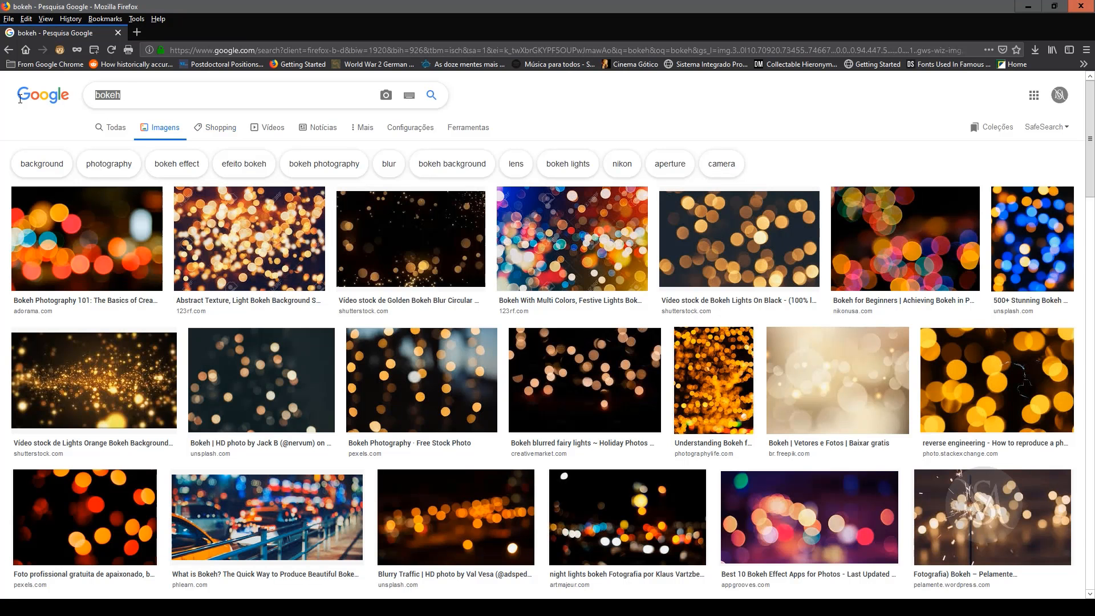
{"action": "type", "text": "vig"}
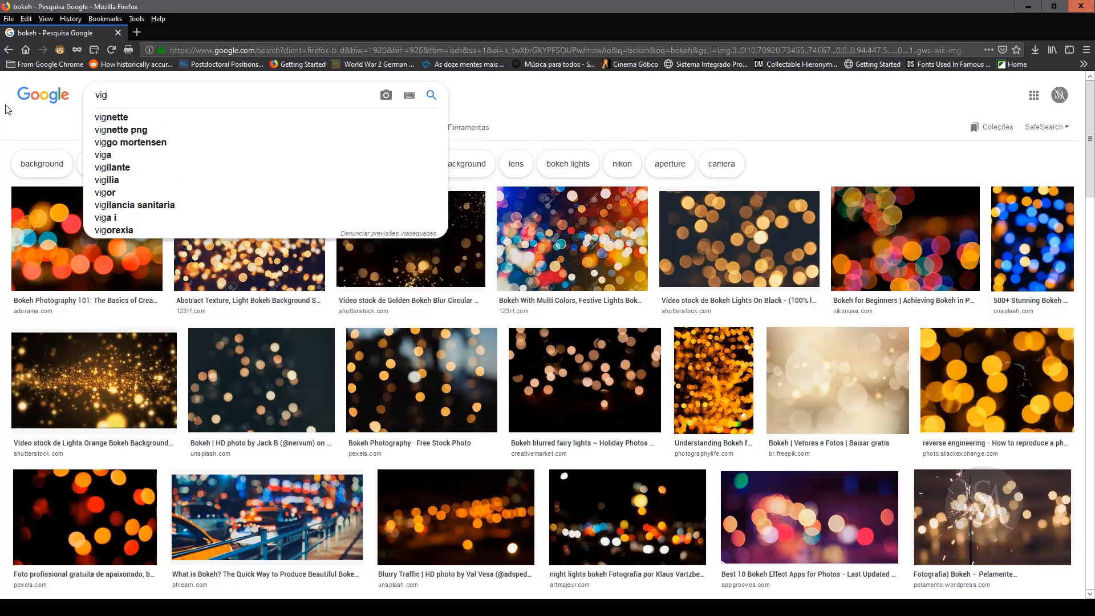
{"action": "type", "text": "nette"}
{"action": "key", "text": "Return"}
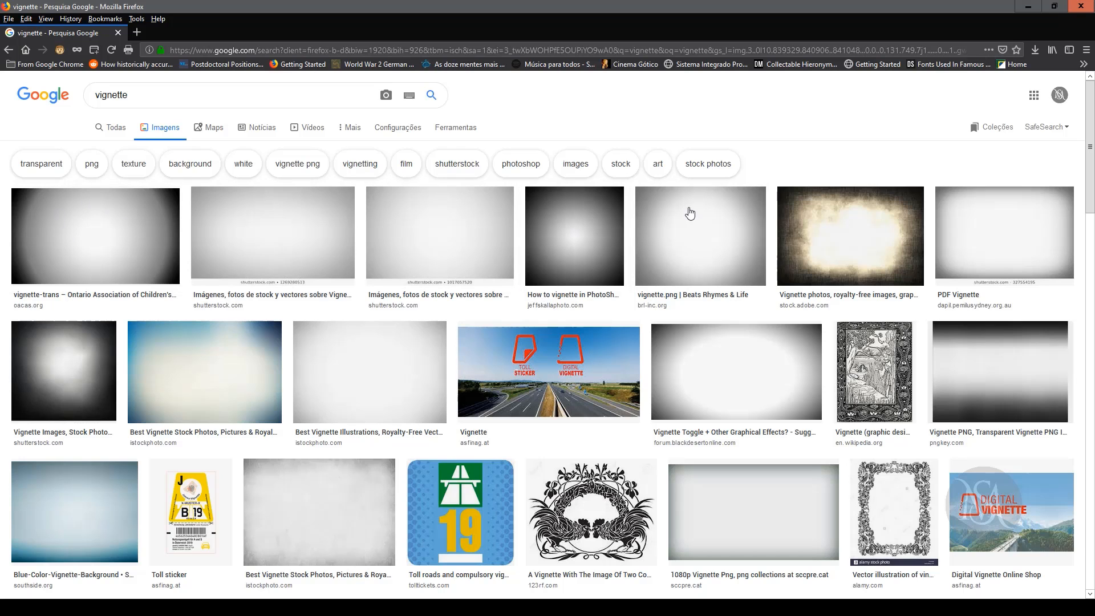
{"action": "left_click", "coordinate": [1028, 6]}
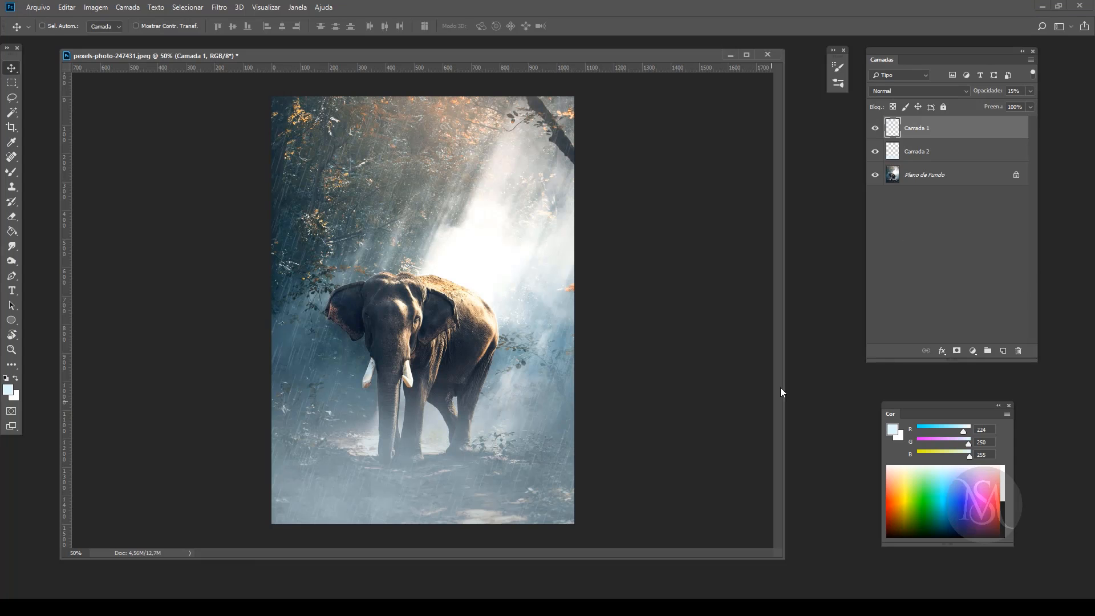
Step: Check the rain layer by toggling its visibility, then add a new layer above it and fill it with black
{"action": "left_click", "coordinate": [875, 128]}
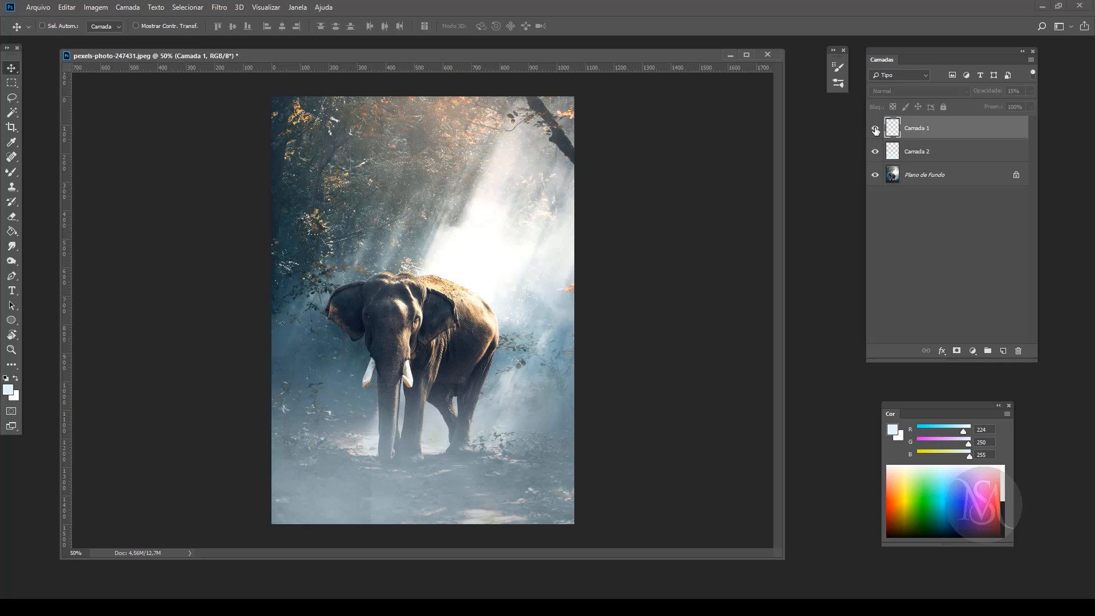
{"action": "left_click", "coordinate": [875, 128]}
{"action": "left_click", "coordinate": [1003, 351]}
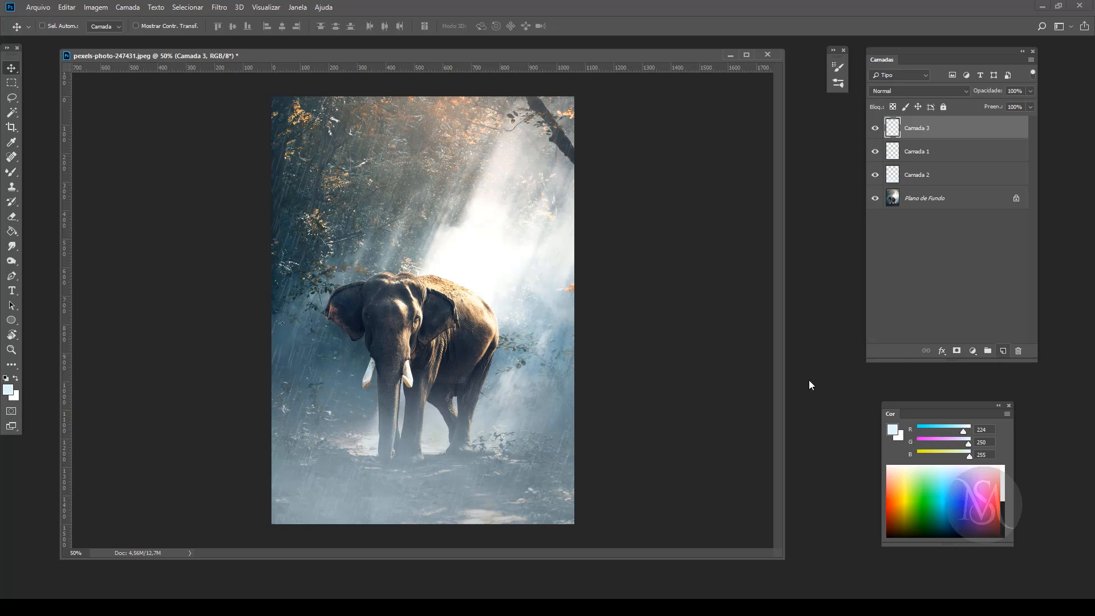
{"action": "left_click", "coordinate": [11, 231]}
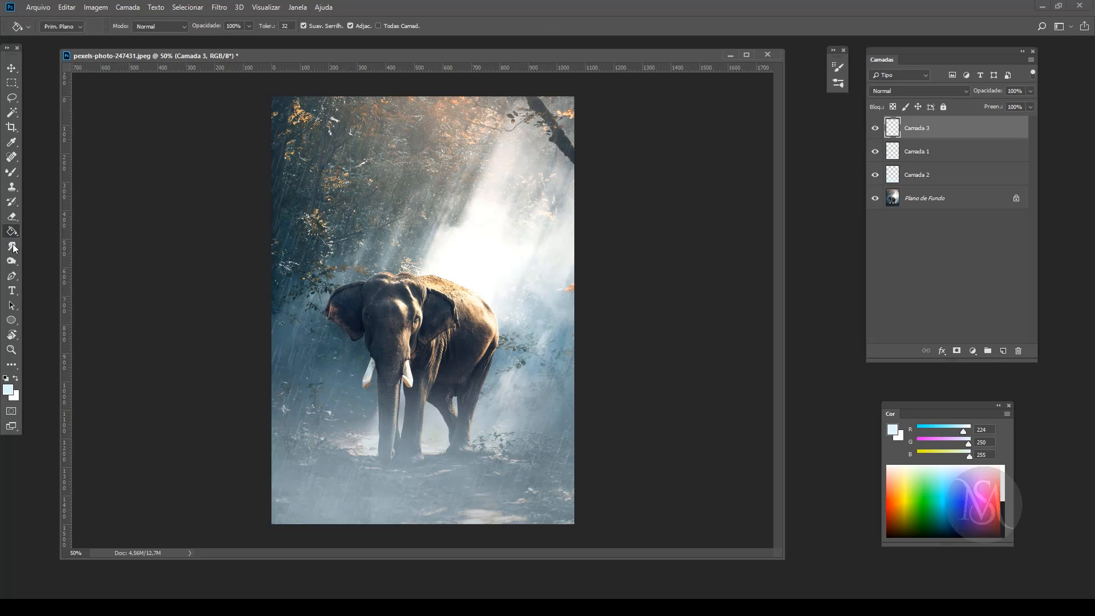
{"action": "key", "text": "d"}
{"action": "left_click", "coordinate": [422, 296]}
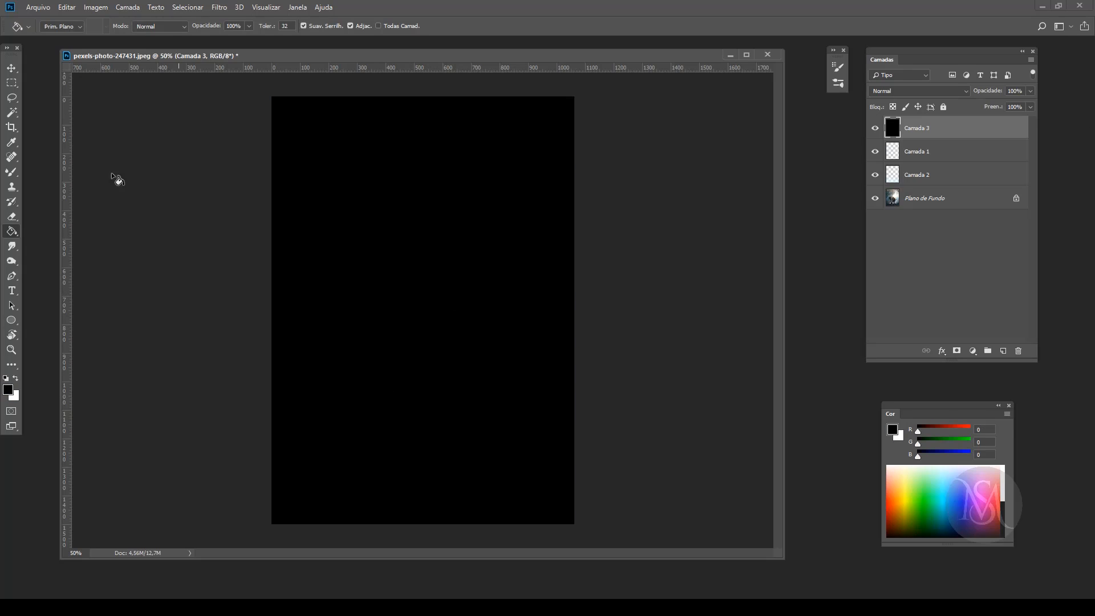
Step: Enlarge the Eraser to 1800 px and erase the centre of the black layer once to form a vignette
{"action": "left_click", "coordinate": [11, 218]}
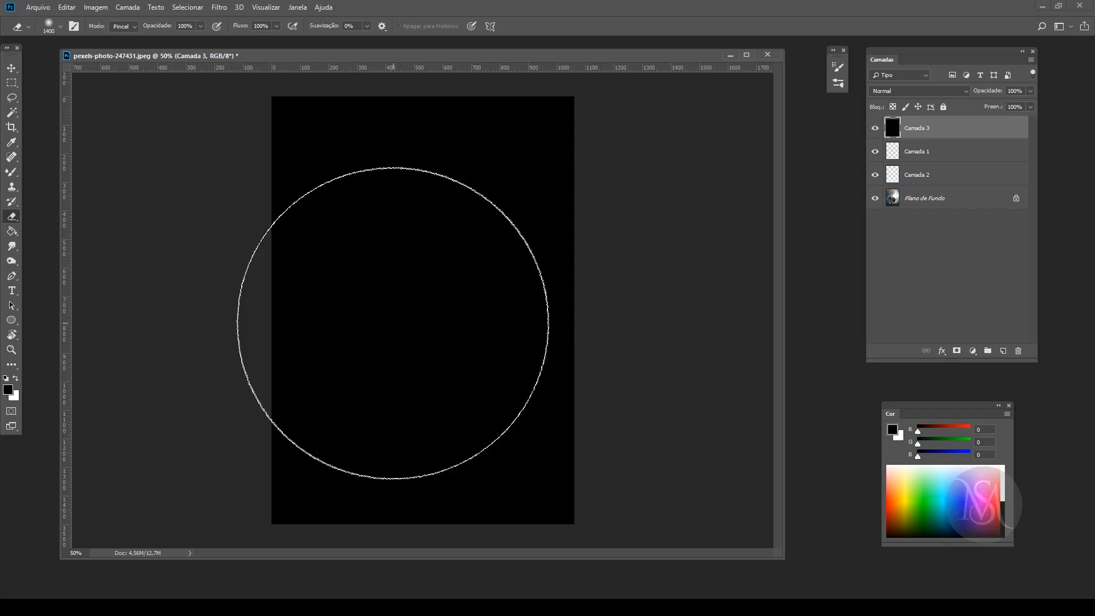
{"action": "key", "text": "bracketright"}
{"action": "key", "text": "bracketright"}
{"action": "key", "text": "bracketright"}
{"action": "key", "text": "bracketright"}
{"action": "key", "text": "bracketright"}
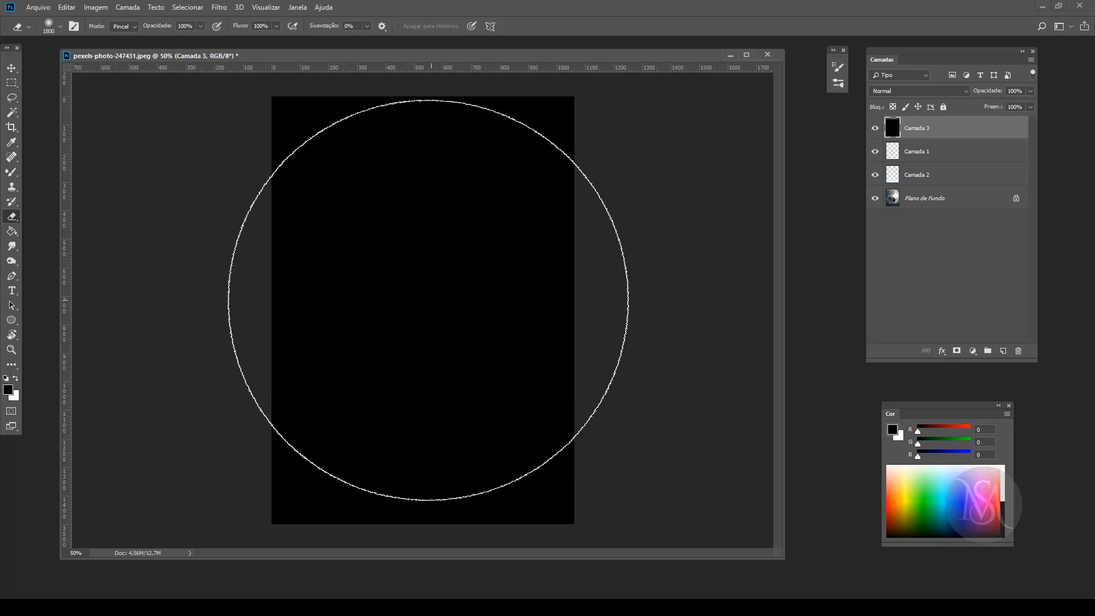
{"action": "left_click", "coordinate": [428, 298]}
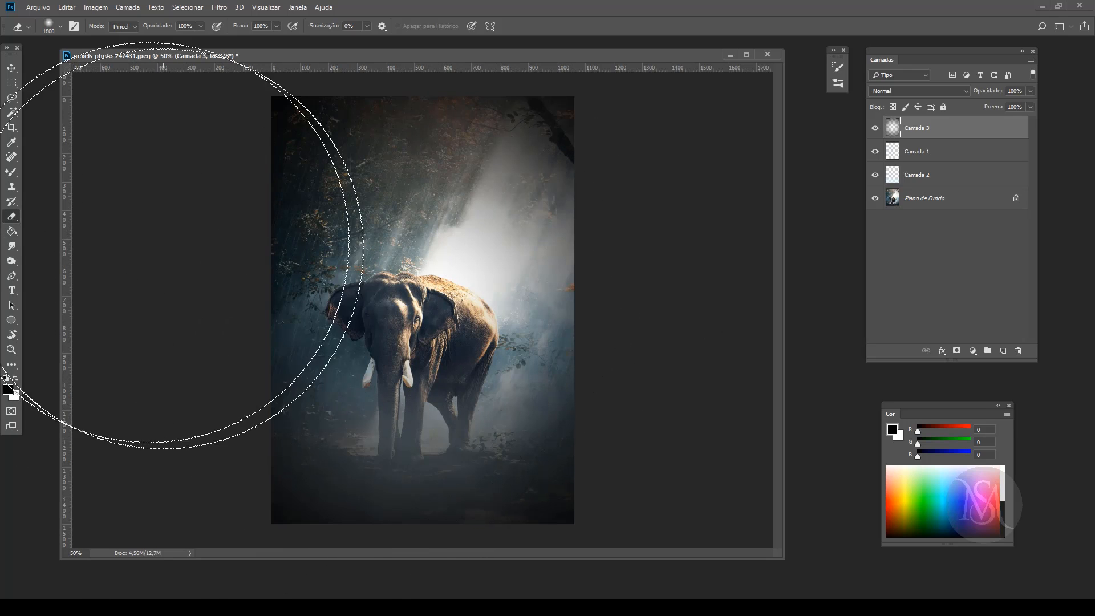
{"action": "left_click", "coordinate": [11, 68]}
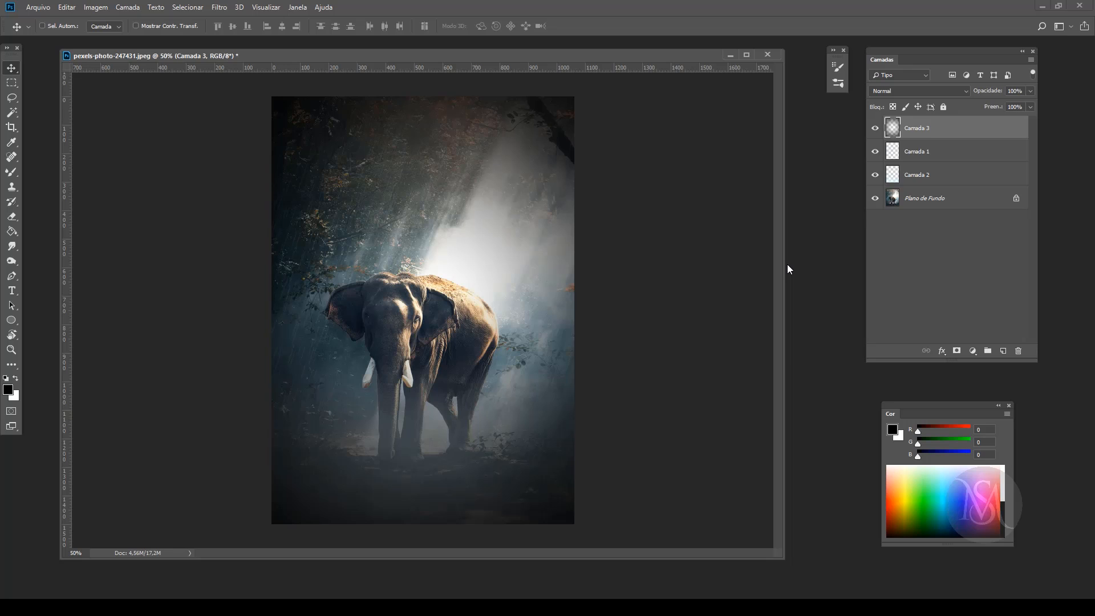
Step: Hide the vignette, rain and fog layers and show them again one by one to compare with the original photo
{"action": "left_click_drag", "start_coordinate": [874, 128], "coordinate": [875, 175]}
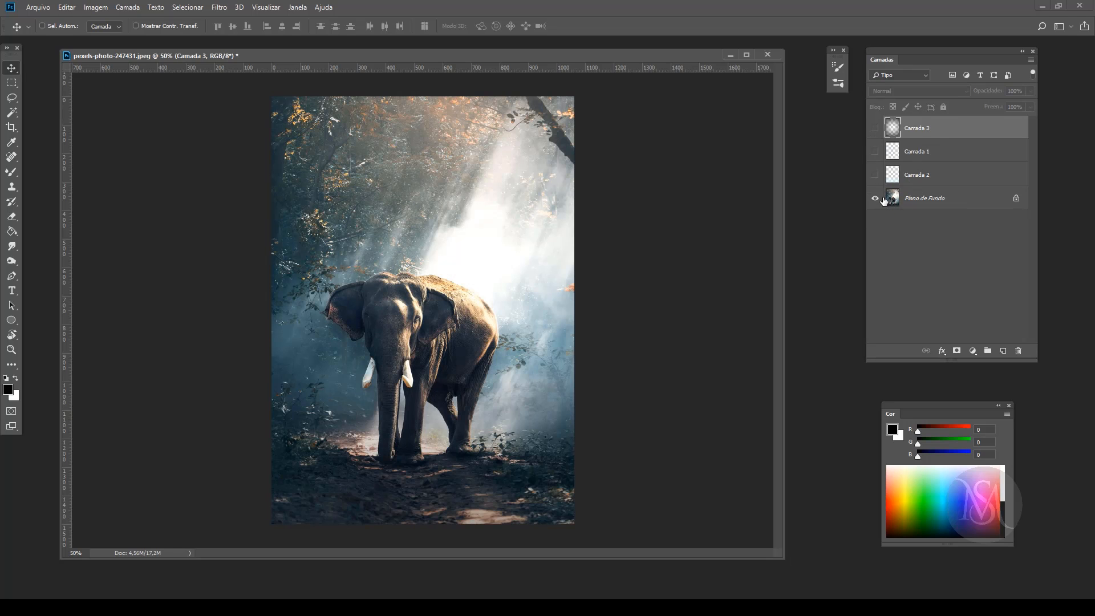
{"action": "left_click", "coordinate": [874, 175]}
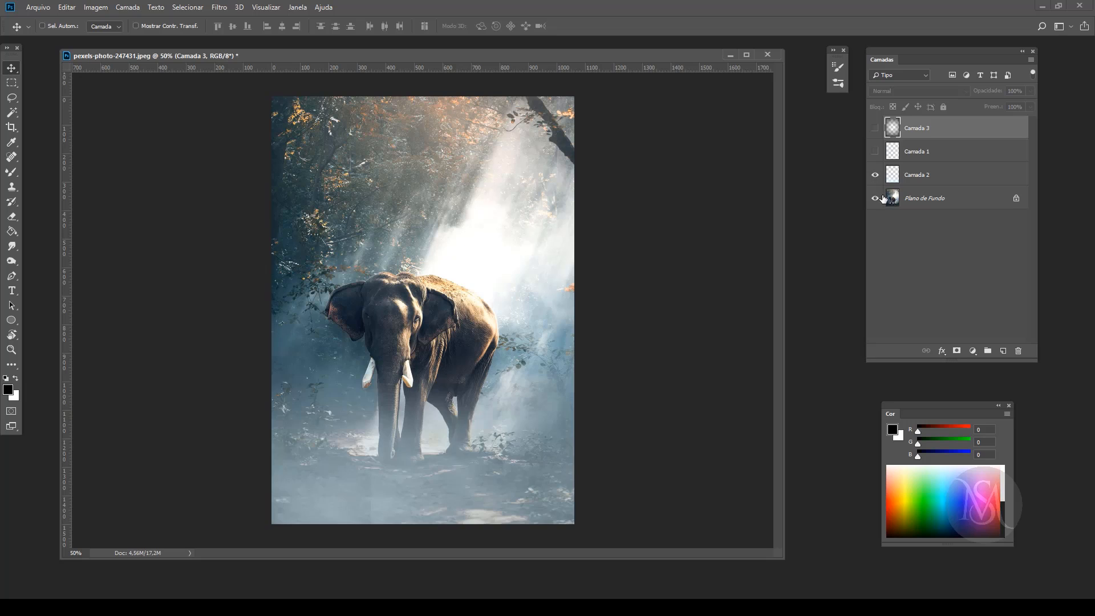
{"action": "left_click", "coordinate": [875, 152]}
{"action": "left_click", "coordinate": [875, 128]}
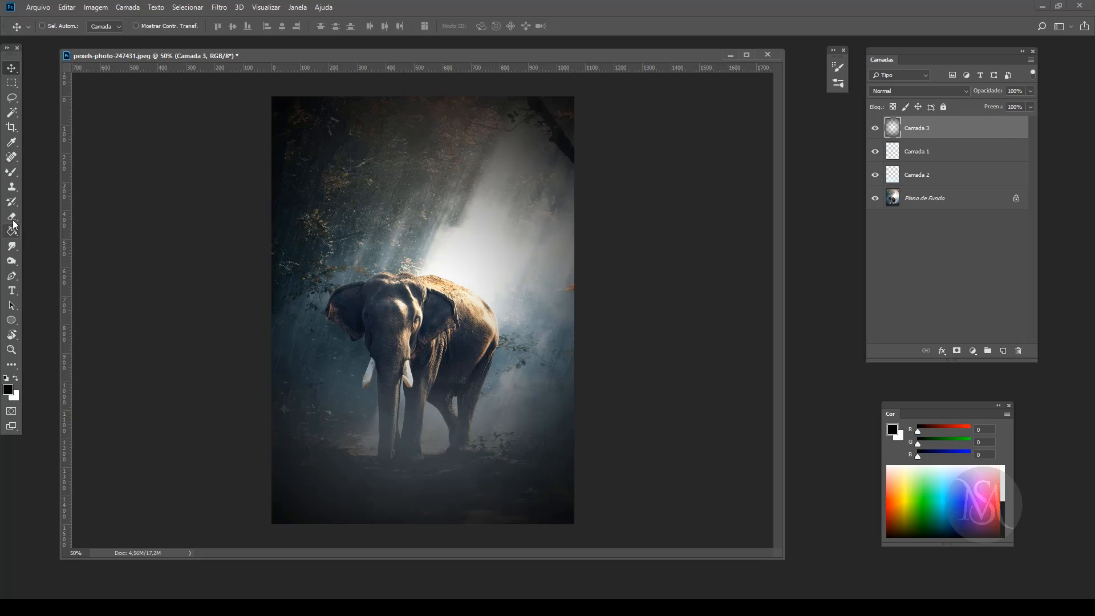
Step: Add the author's name as white 12 pt Autumn Chant text below the elephant
{"action": "left_click", "coordinate": [11, 291]}
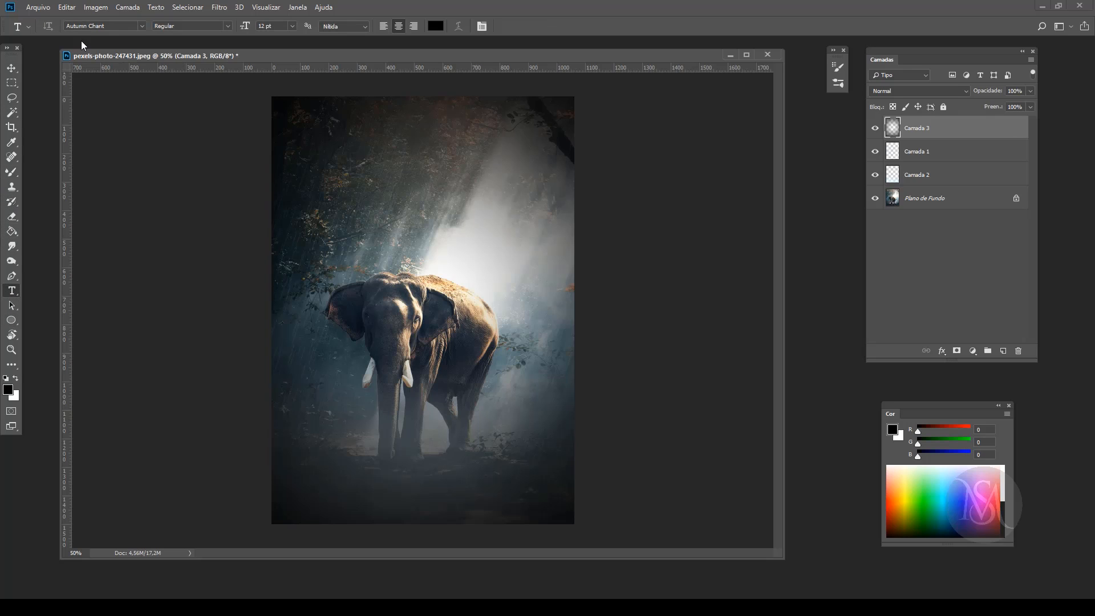
{"action": "left_click", "coordinate": [371, 466]}
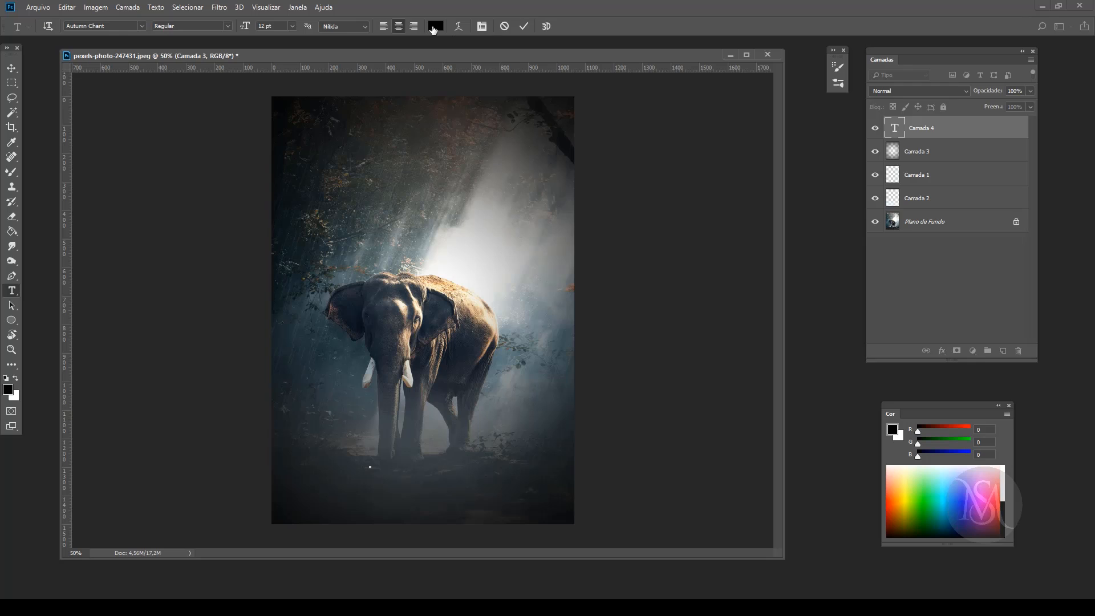
{"action": "left_click", "coordinate": [434, 28]}
{"action": "left_click_drag", "start_coordinate": [590, 254], "coordinate": [507, 213]}
{"action": "left_click", "coordinate": [849, 229]}
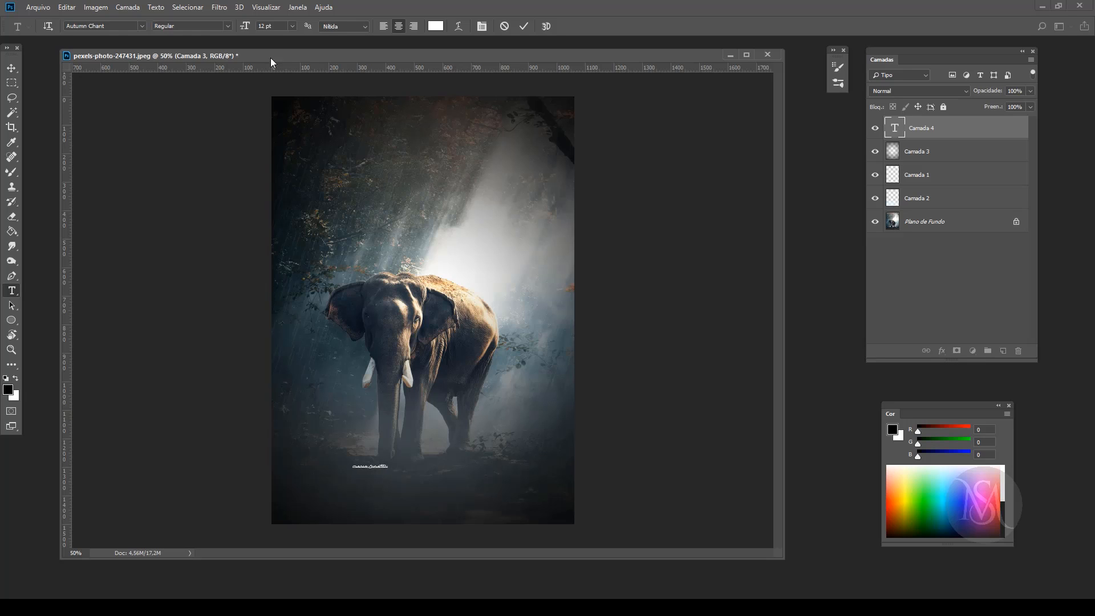
{"action": "left_click", "coordinate": [12, 67]}
Step: Enlarge the signature text, move it beside the elephant's hind legs and rotate it to slope upward
{"action": "key", "text": "ctrl+t"}
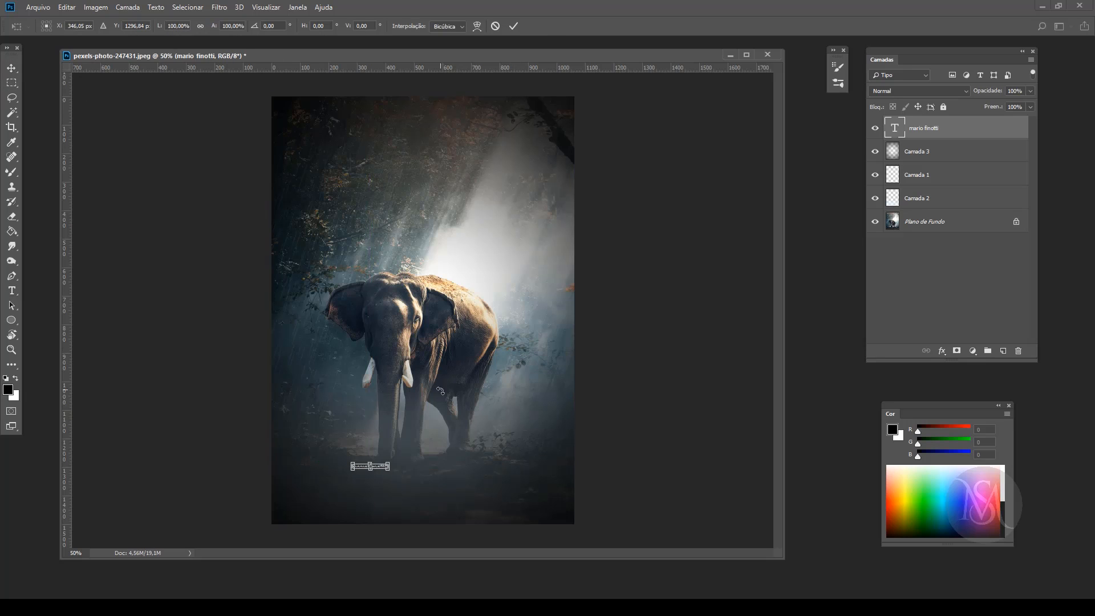
{"action": "left_click_drag", "start_coordinate": [389, 458], "coordinate": [474, 408]}
{"action": "key", "text": "Return"}
{"action": "left_click_drag", "start_coordinate": [399, 466], "coordinate": [480, 444]}
{"action": "key", "text": "ctrl+t"}
{"action": "mouse_move", "coordinate": [584, 465]}
{"action": "left_mouse_down"}
{"action": "mouse_move", "coordinate": [572, 428]}
{"action": "mouse_move", "coordinate": [582, 445]}
{"action": "left_mouse_up"}
{"action": "key", "text": "Return"}
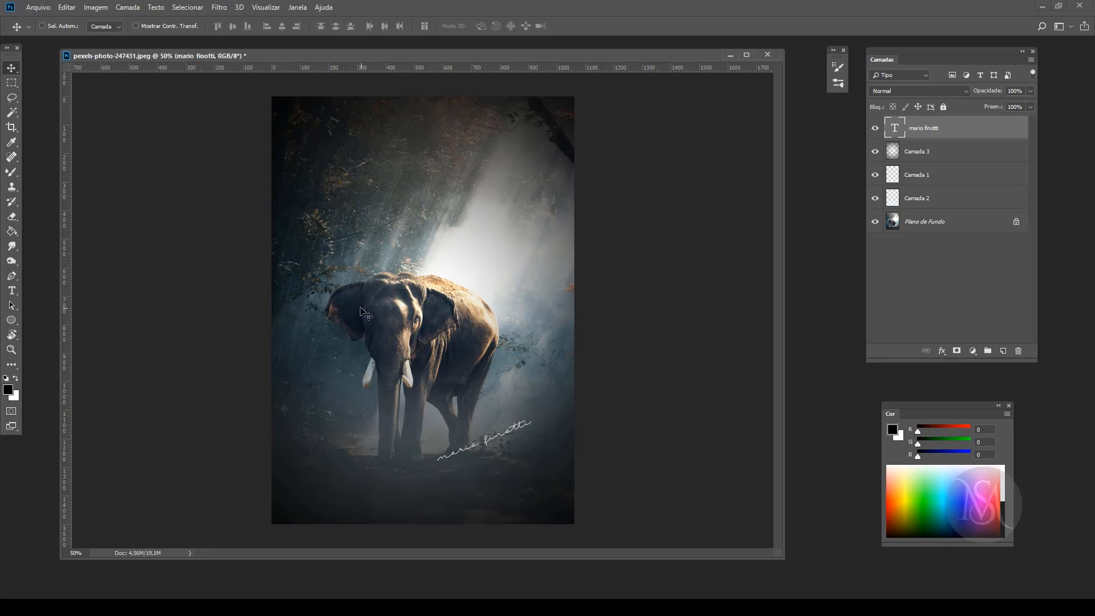
Step: Hide the interface panels and view the finished image in full-screen mode on a black background
{"action": "key", "text": "Tab"}
{"action": "key", "text": "Tab"}
{"action": "key", "text": "Tab"}
{"action": "key", "text": "f"}
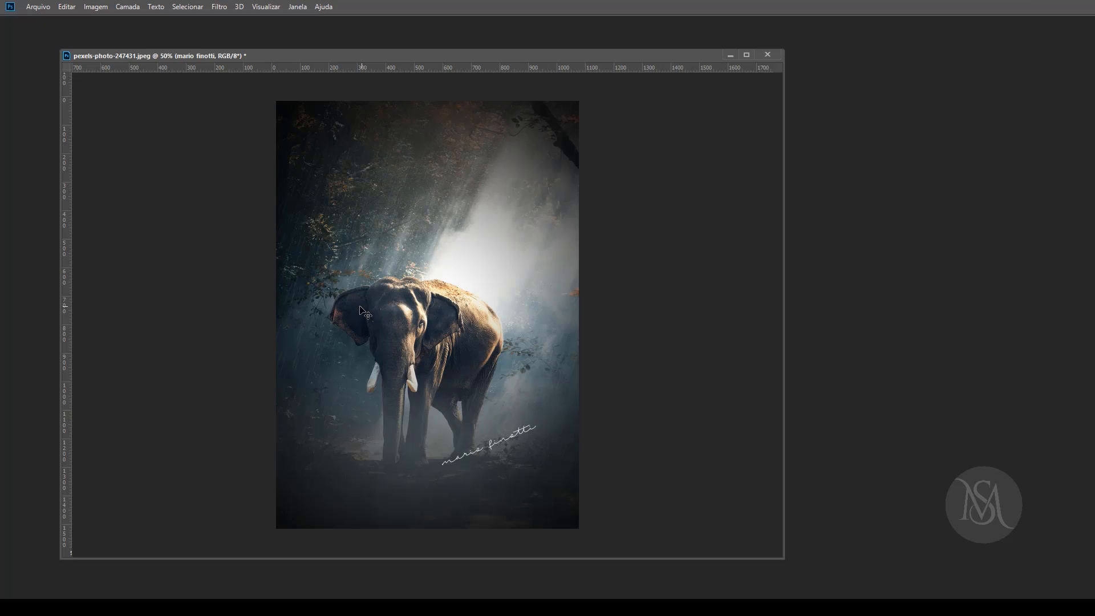
{"action": "key", "text": "f"}
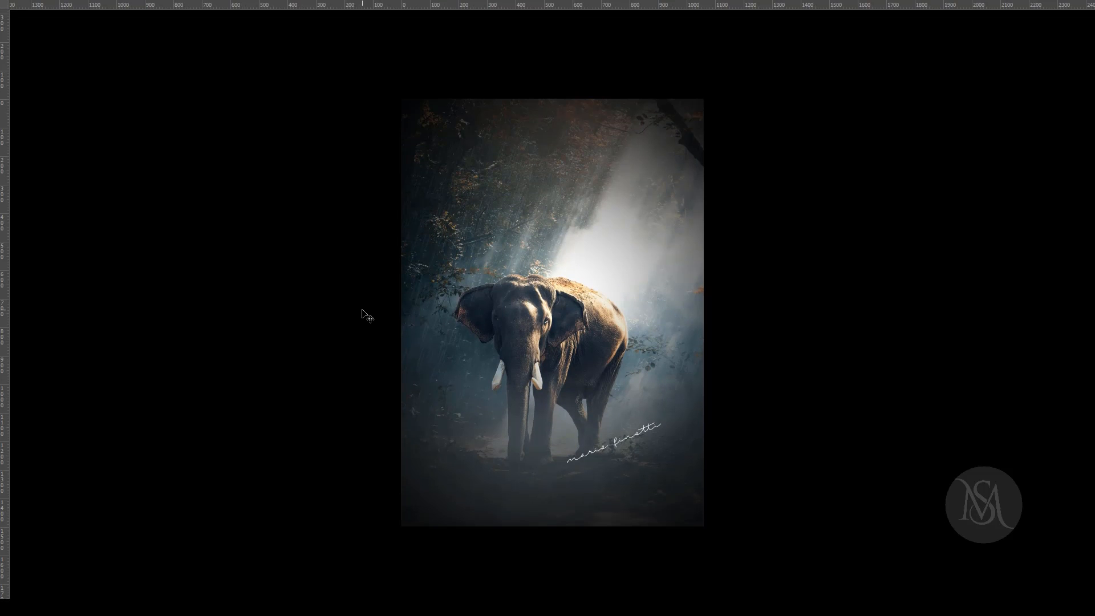